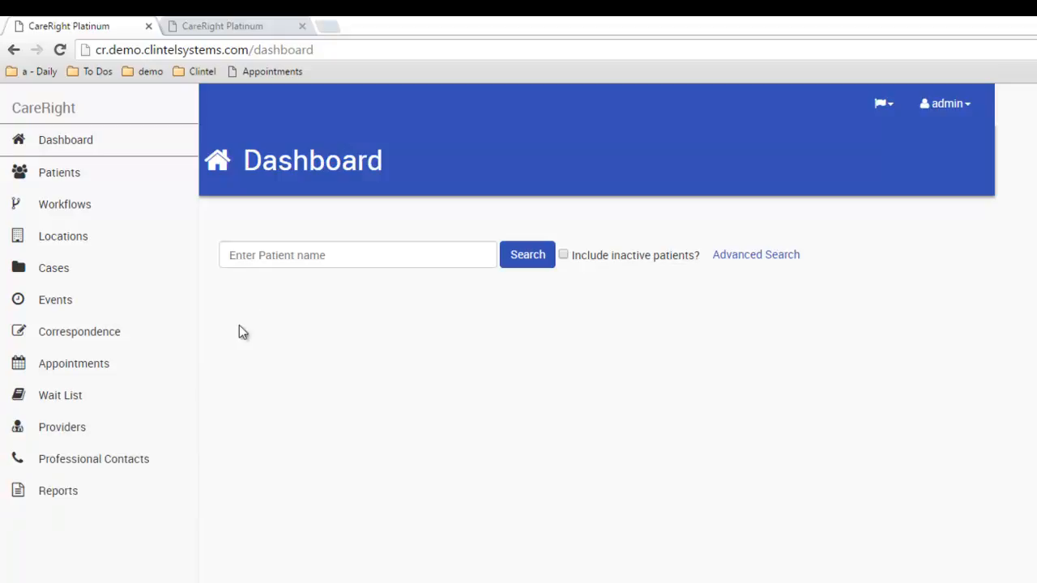
Leave the dashboard for the Patient Search page showing My Patients
click(252, 254)
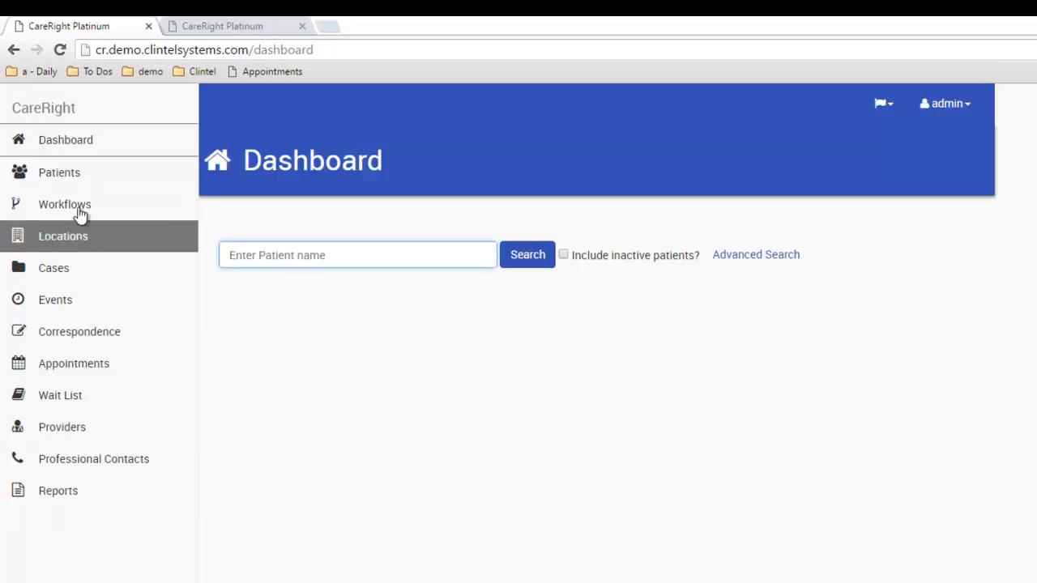
click(78, 171)
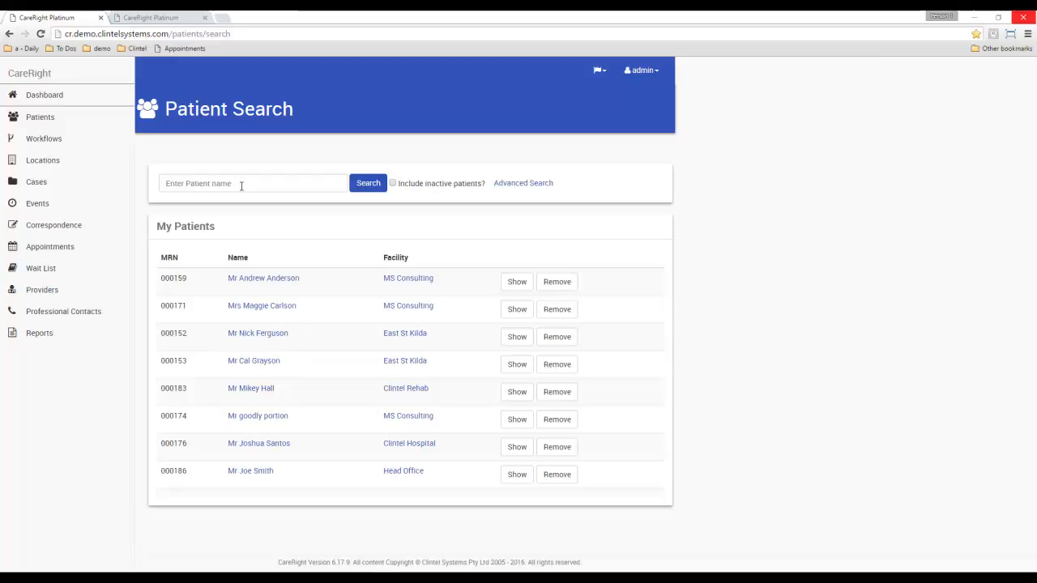
Search patients by the patient's full name to list the single matching record
click(240, 185)
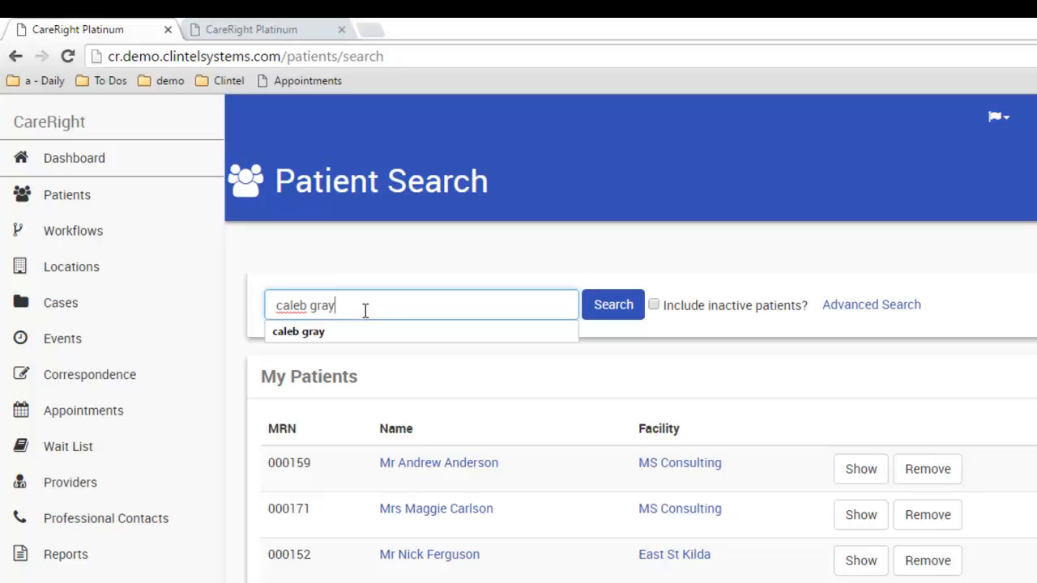
key(Return)
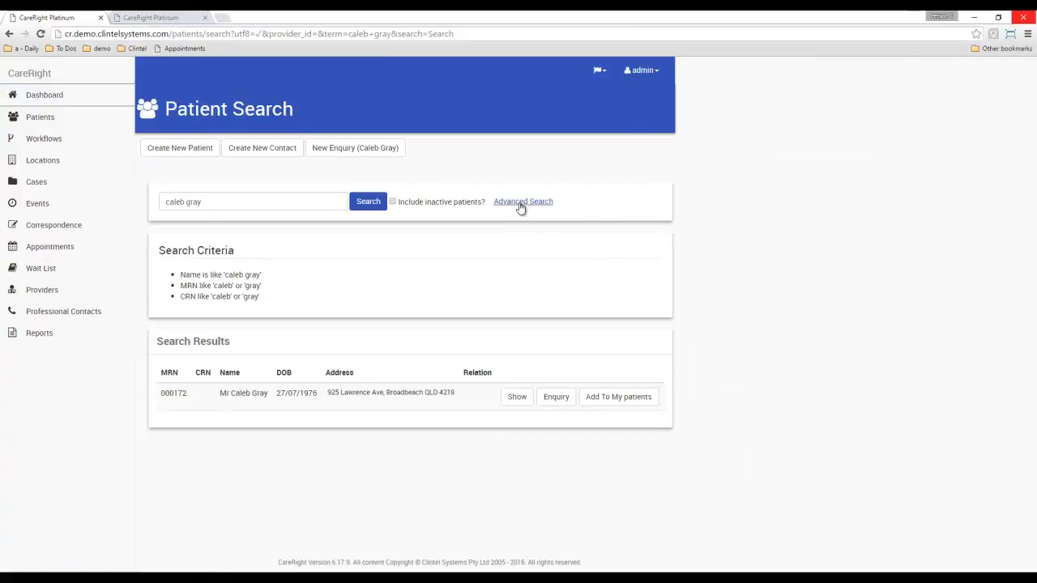
click(521, 202)
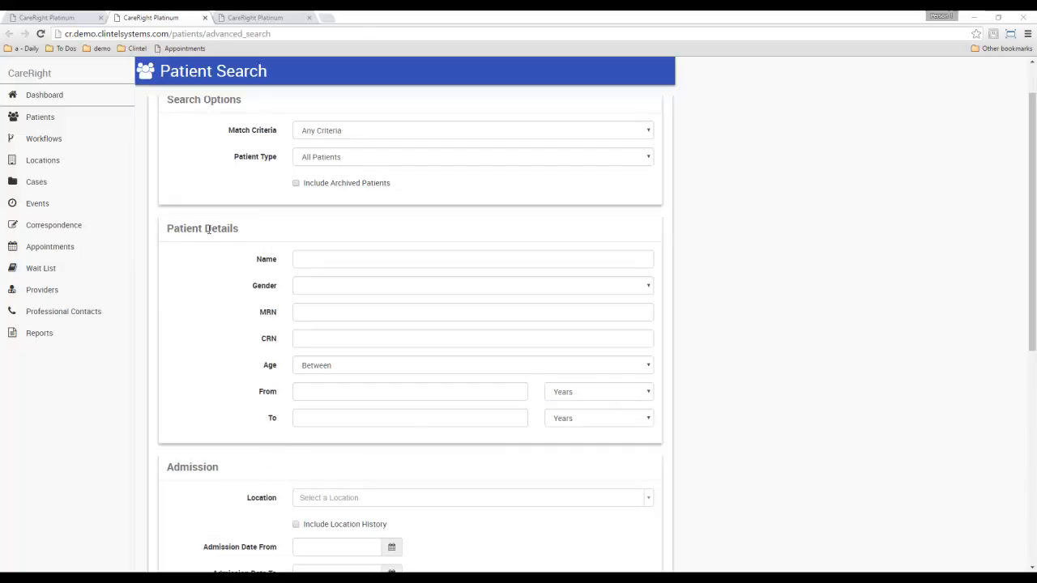
click(316, 369)
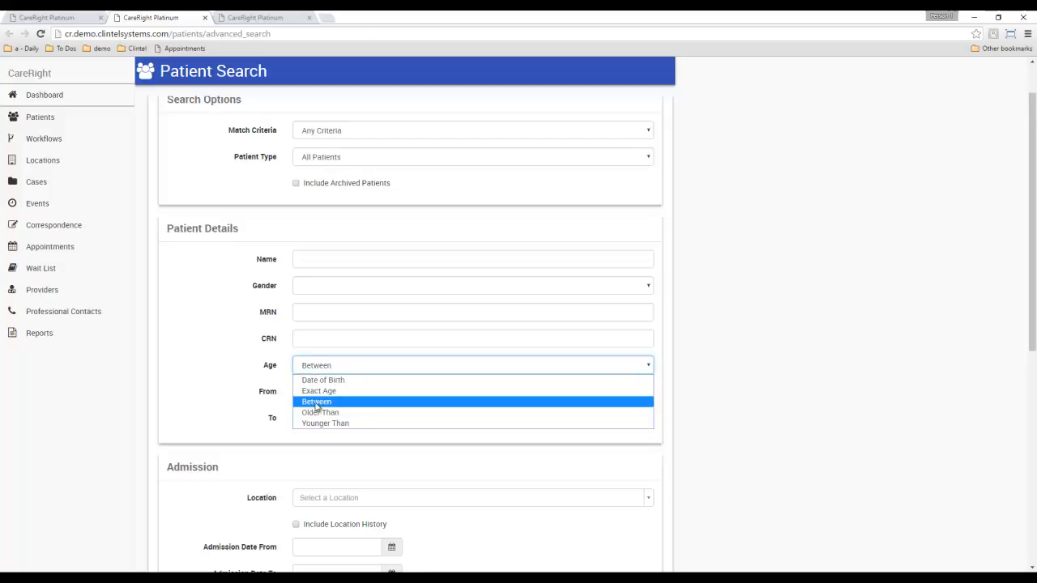
click(316, 402)
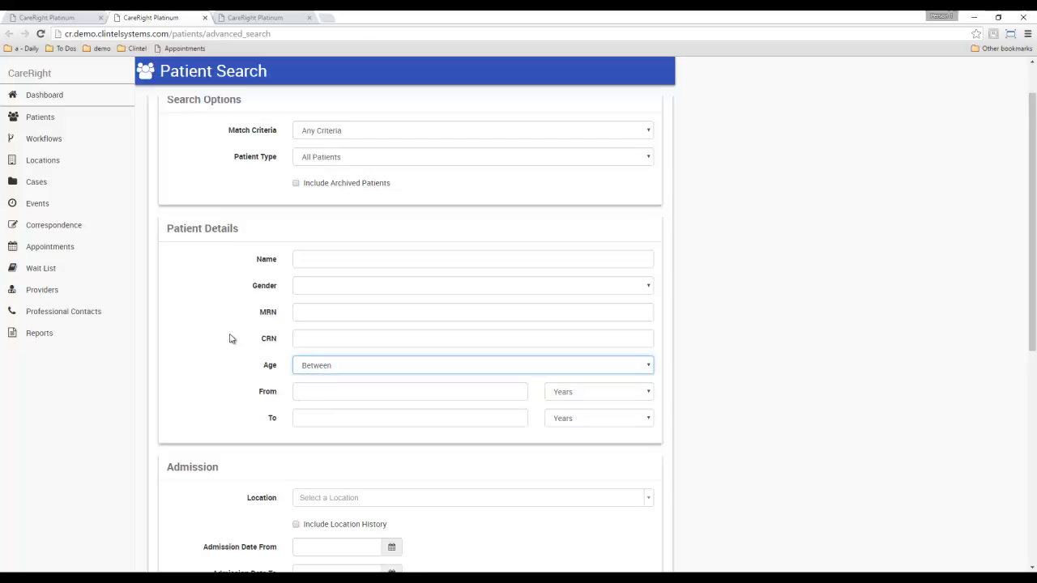
scroll(229, 330, down, 3)
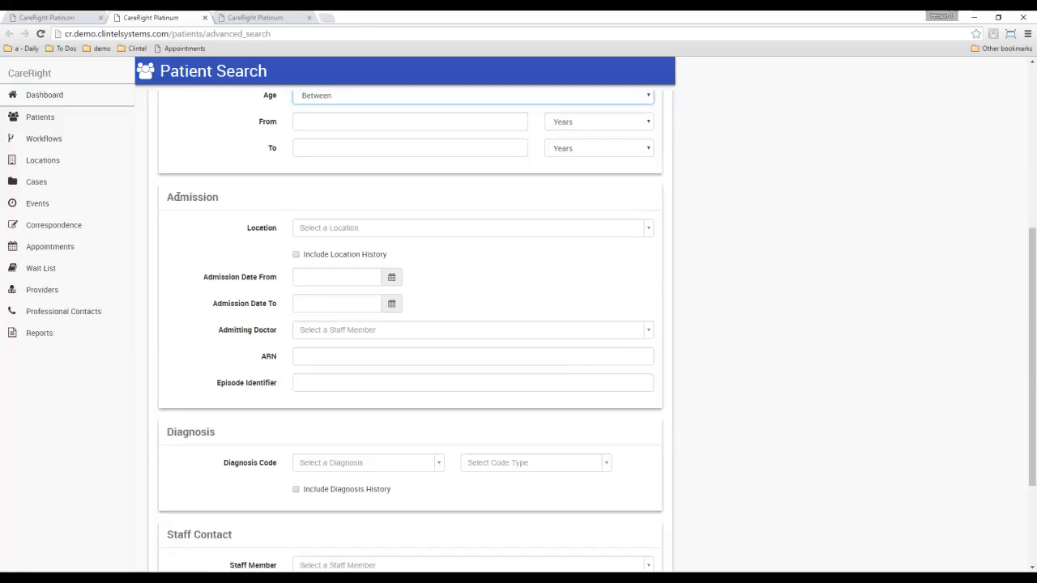
scroll(207, 217, down, 2)
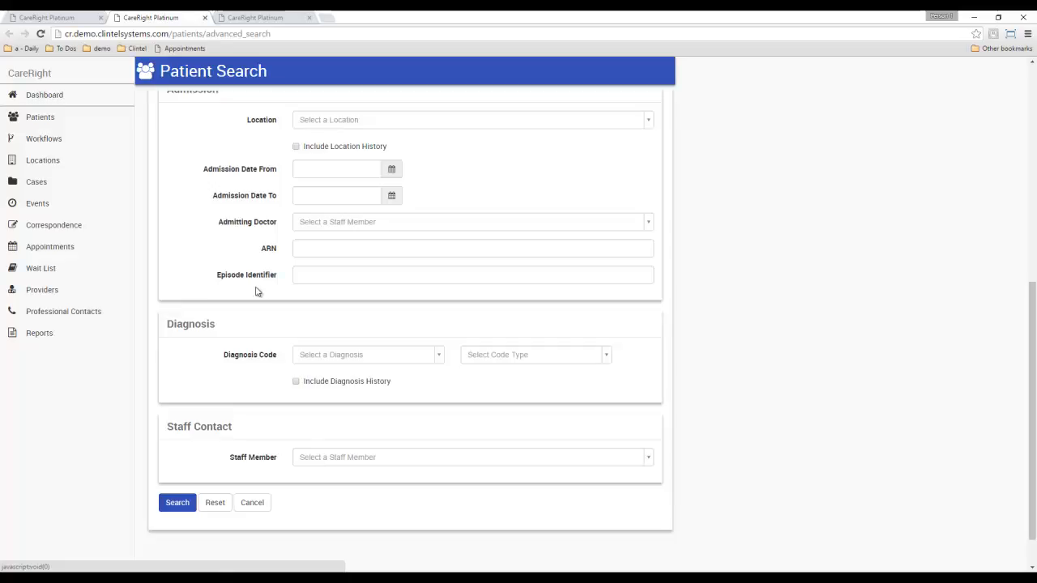
middle_click(151, 17)
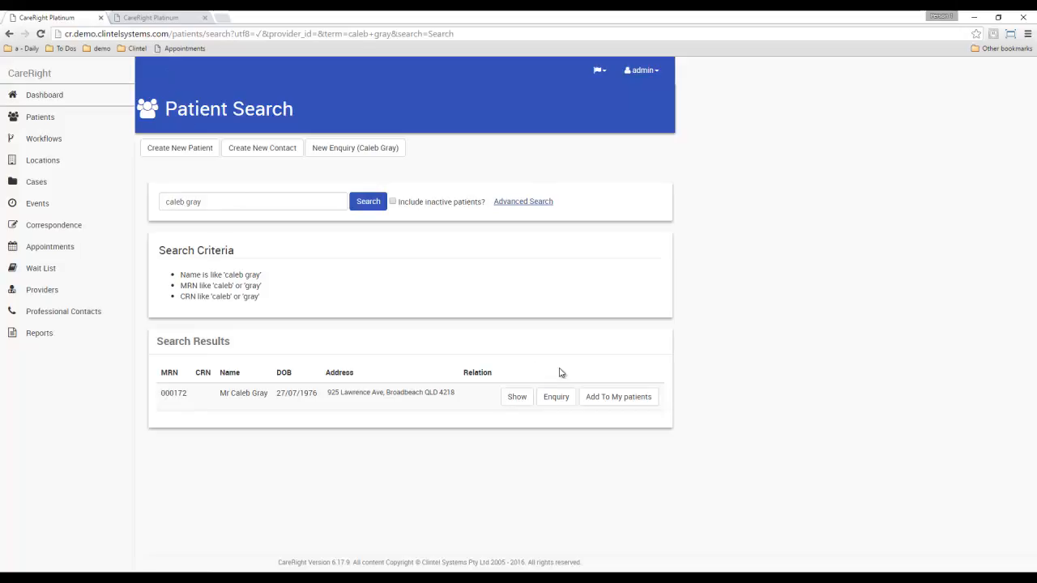
Preview the found patient's record, add them to My Patients, and view the nine-patient list
middle_click(519, 397)
click(177, 17)
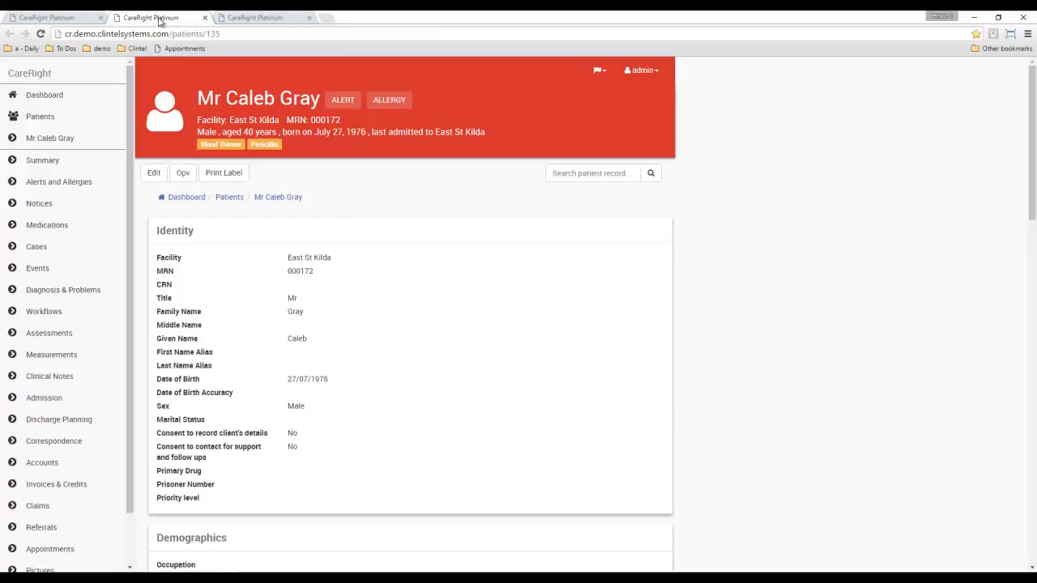
middle_click(161, 19)
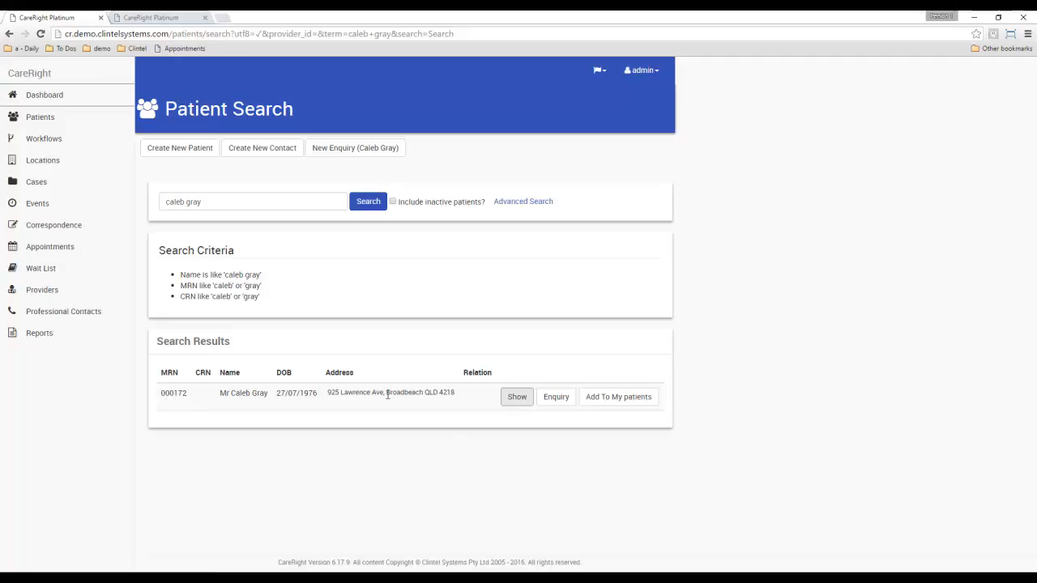
click(618, 397)
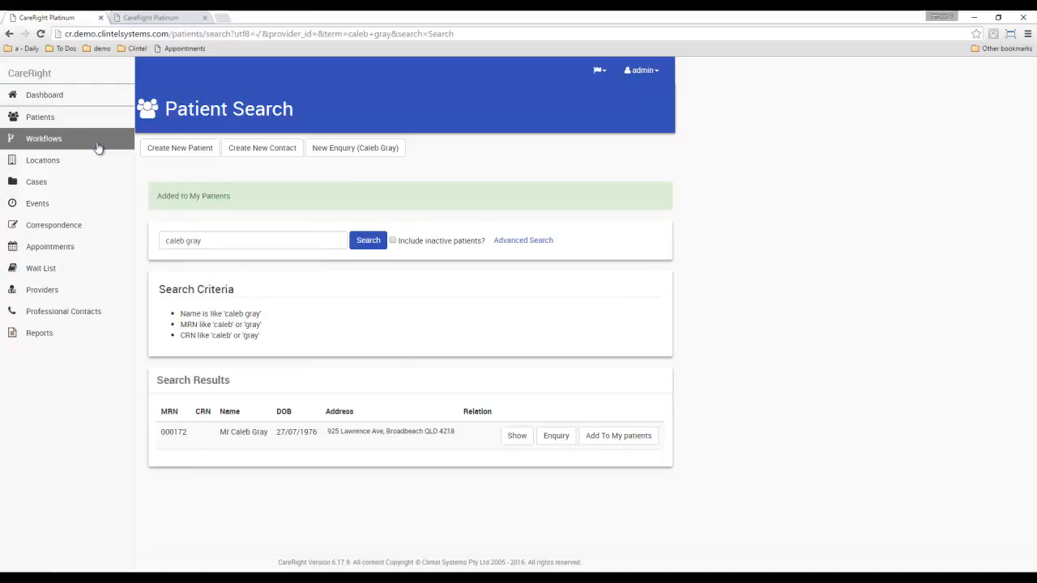
click(51, 119)
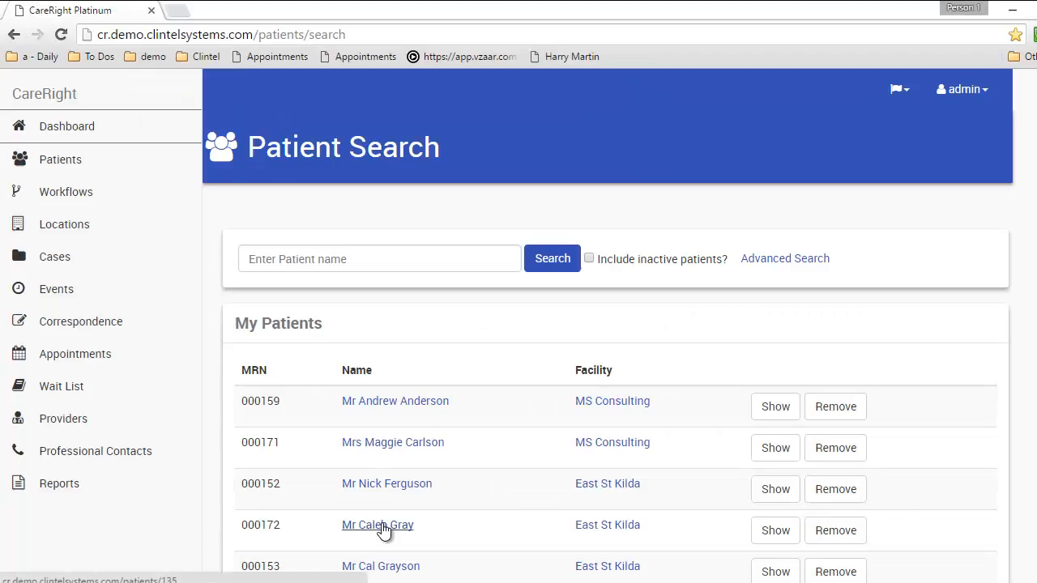
Open the newly added patient's record from the My Patients list
click(256, 364)
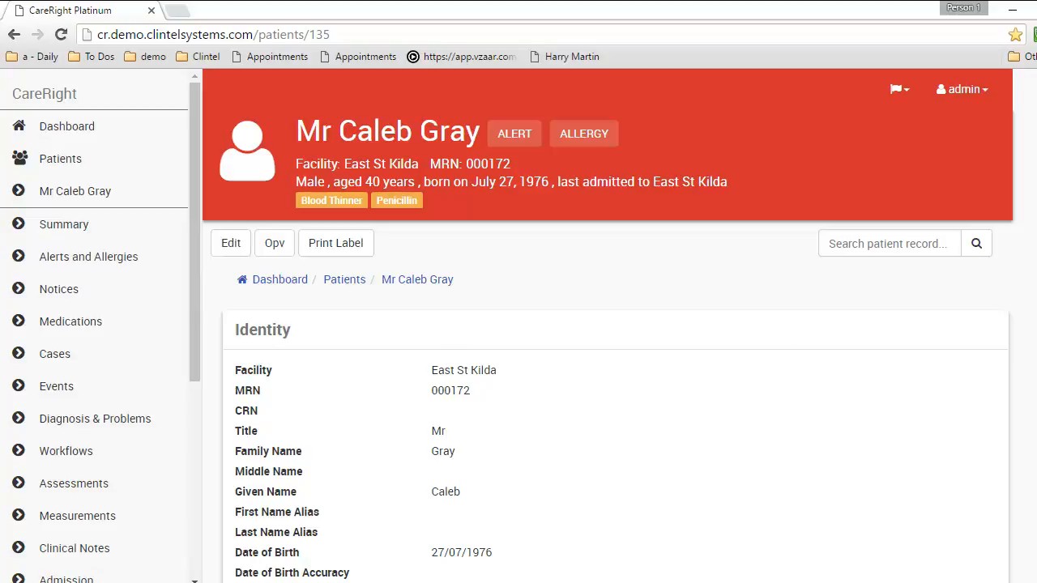
Scroll down through Contact Details and Address Book, then back up to Identity
scroll(607, 364, down, 3)
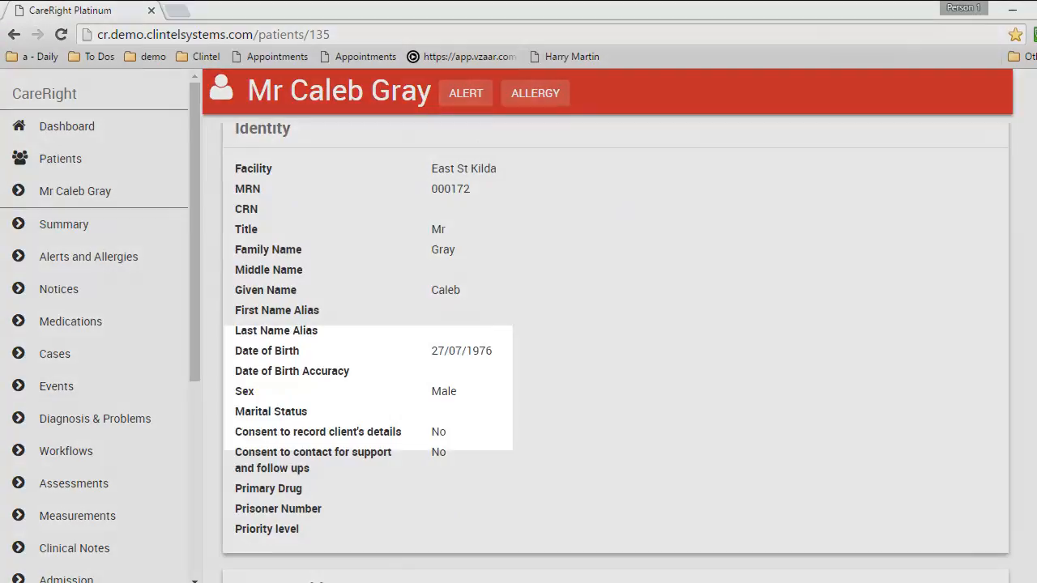
scroll(350, 346, down, 1)
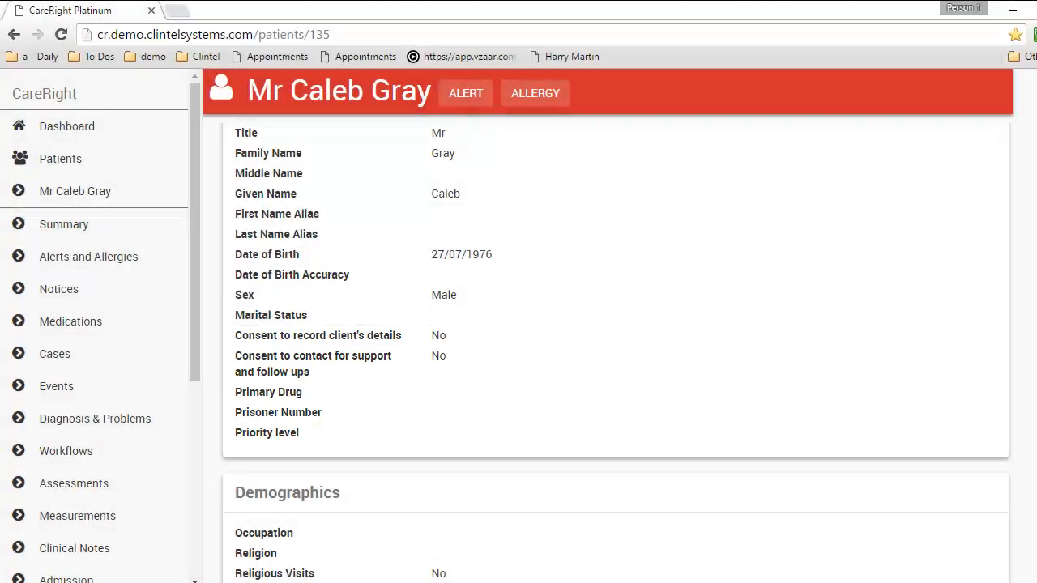
scroll(545, 232, down, 4)
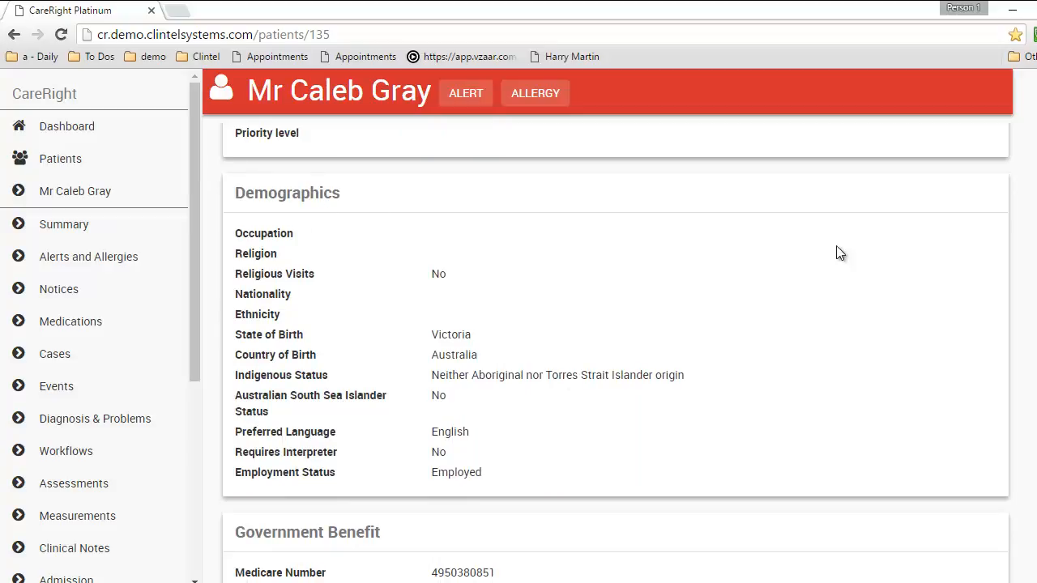
scroll(615, 351, down, 5)
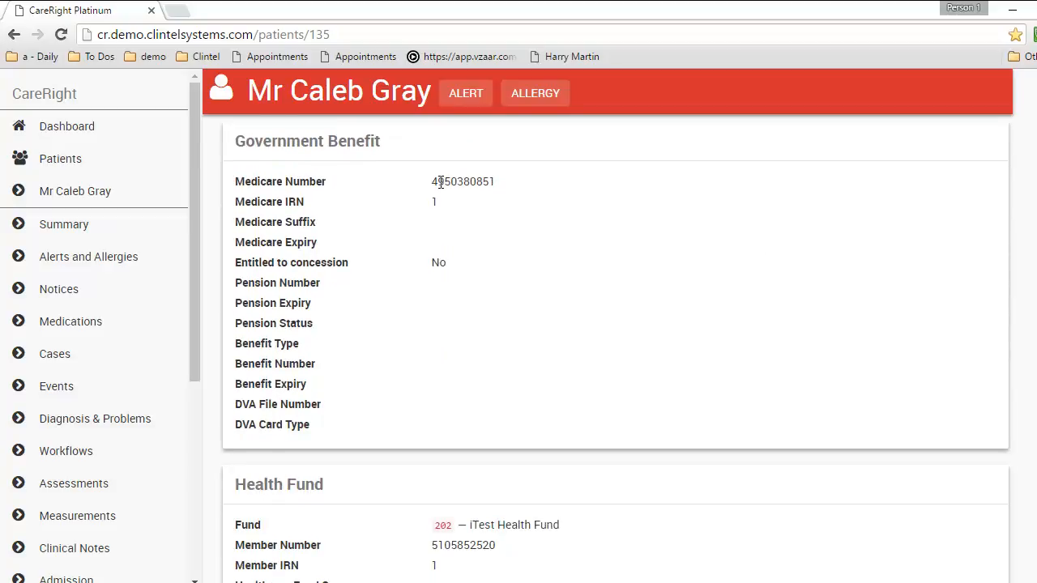
scroll(616, 351, down, 4)
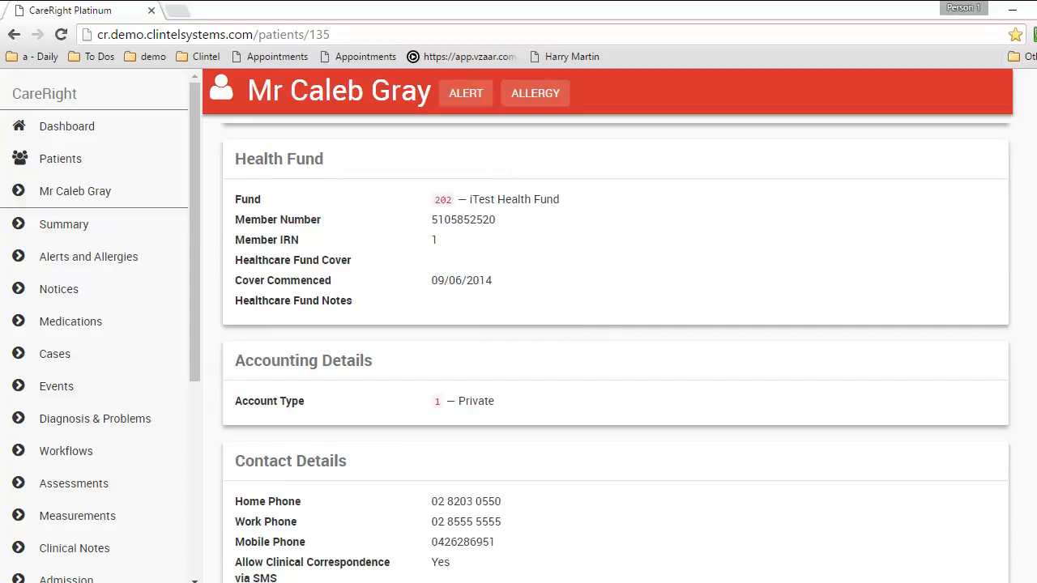
scroll(616, 353, down, 3)
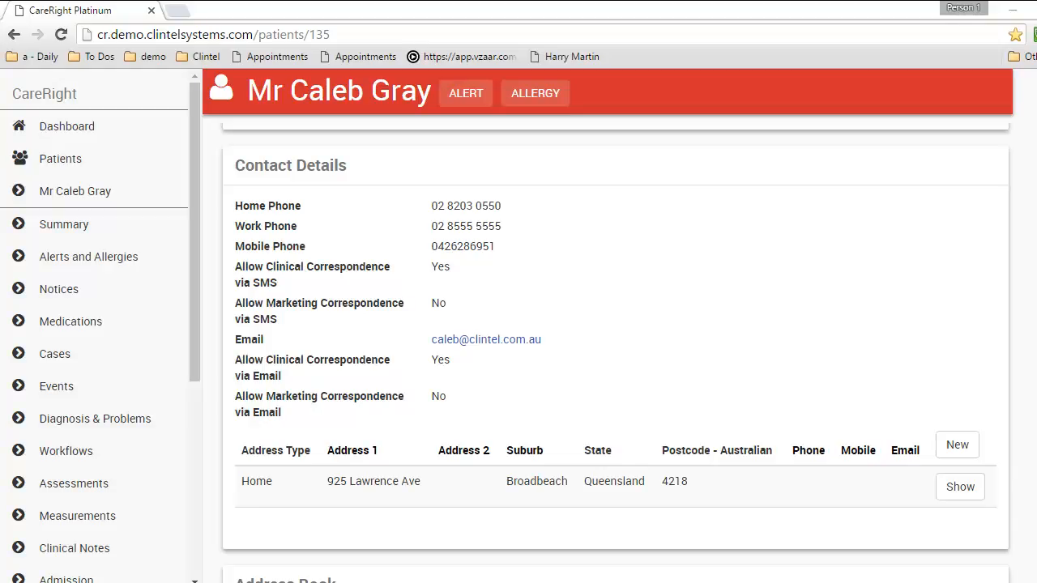
scroll(597, 306, down, 1)
scroll(597, 306, down, 2)
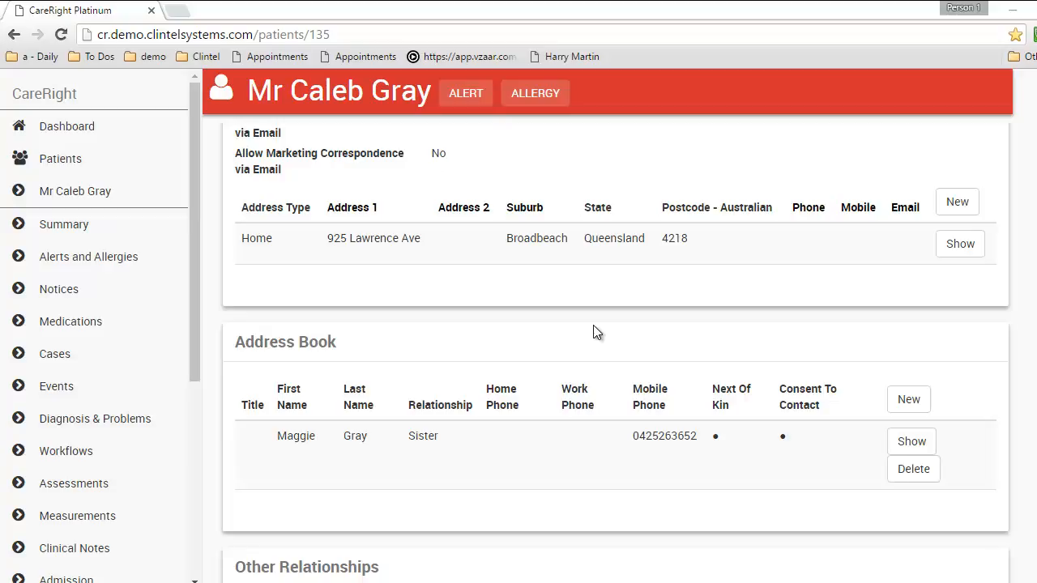
scroll(595, 332, up, 15)
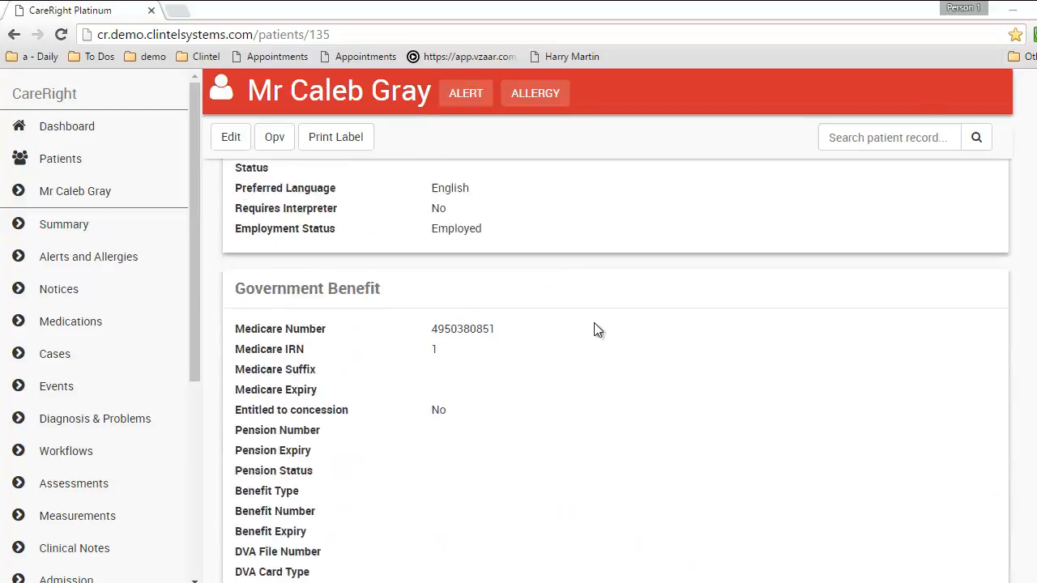
scroll(595, 328, up, 10)
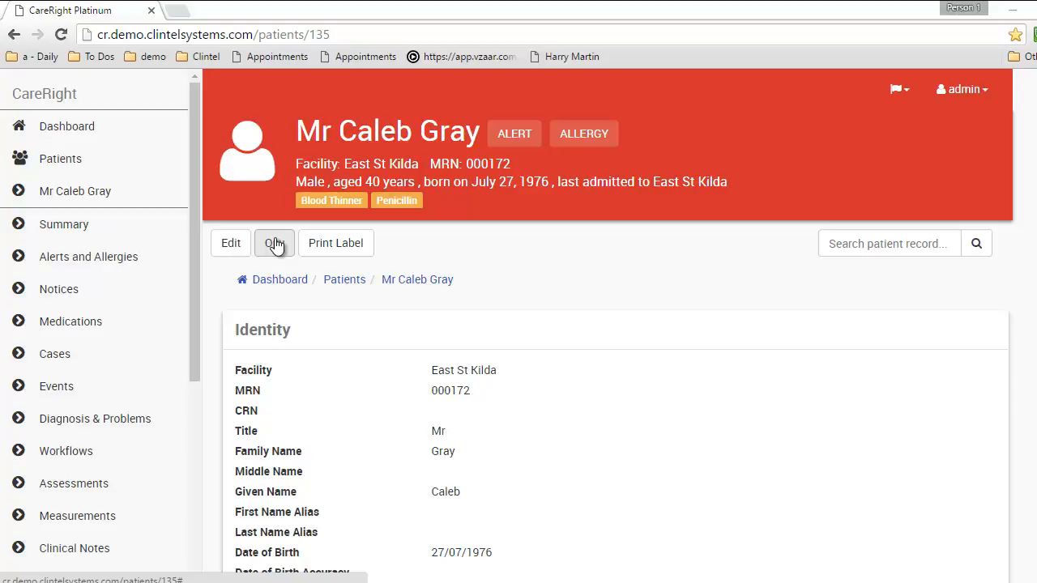
Generate the patient label PDF, view it, and return to the Summary page
click(346, 247)
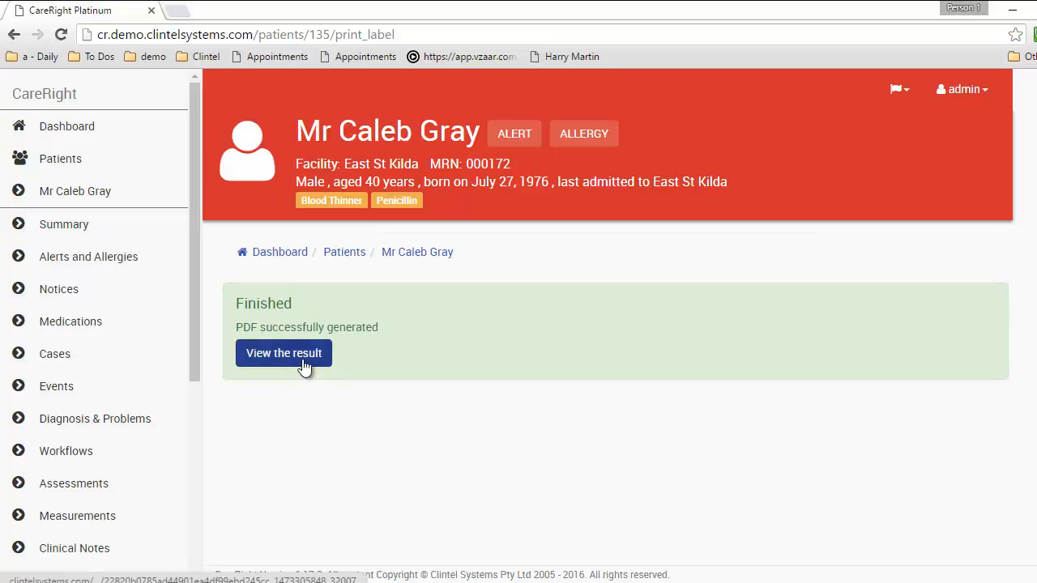
click(302, 359)
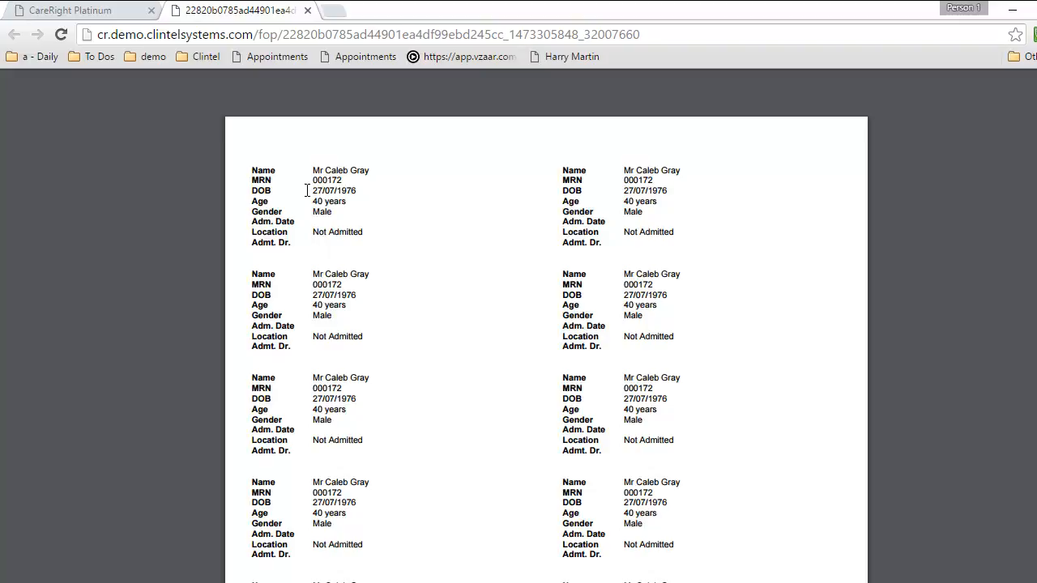
middle_click(218, 12)
click(65, 226)
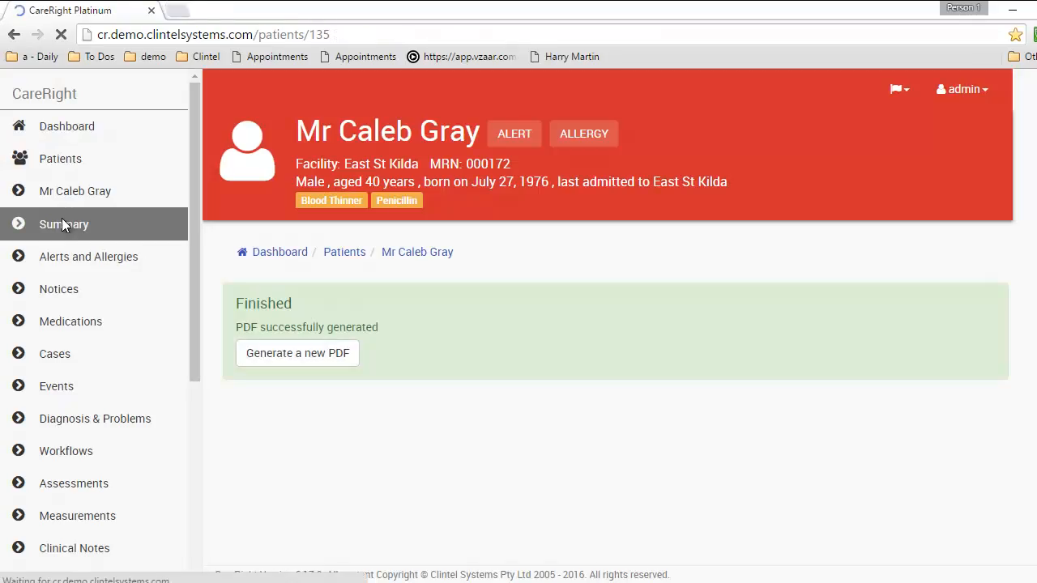
Search the patient record for 'refer' and read through the matching letter
click(848, 245)
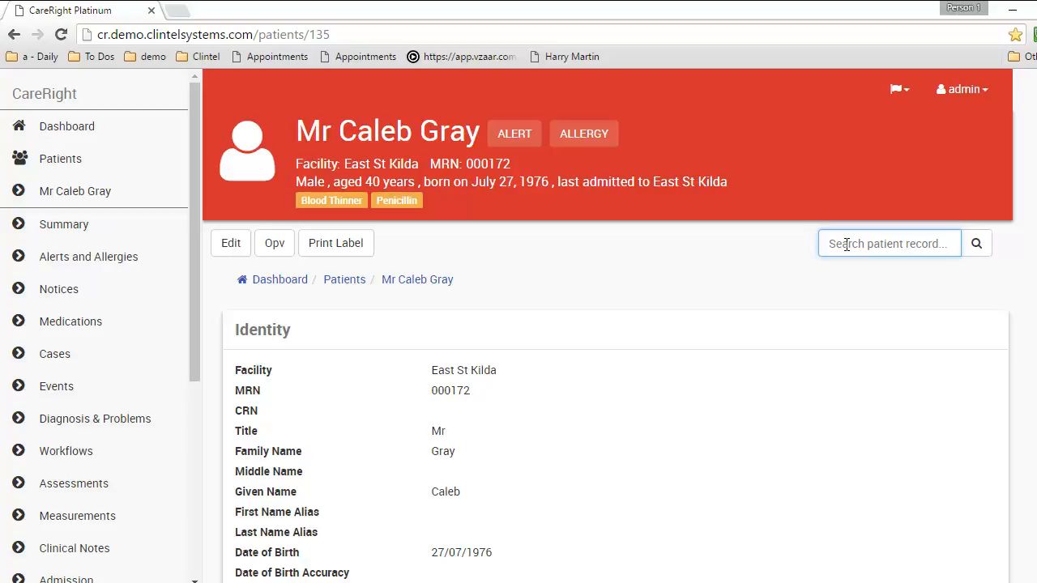
text(refer)
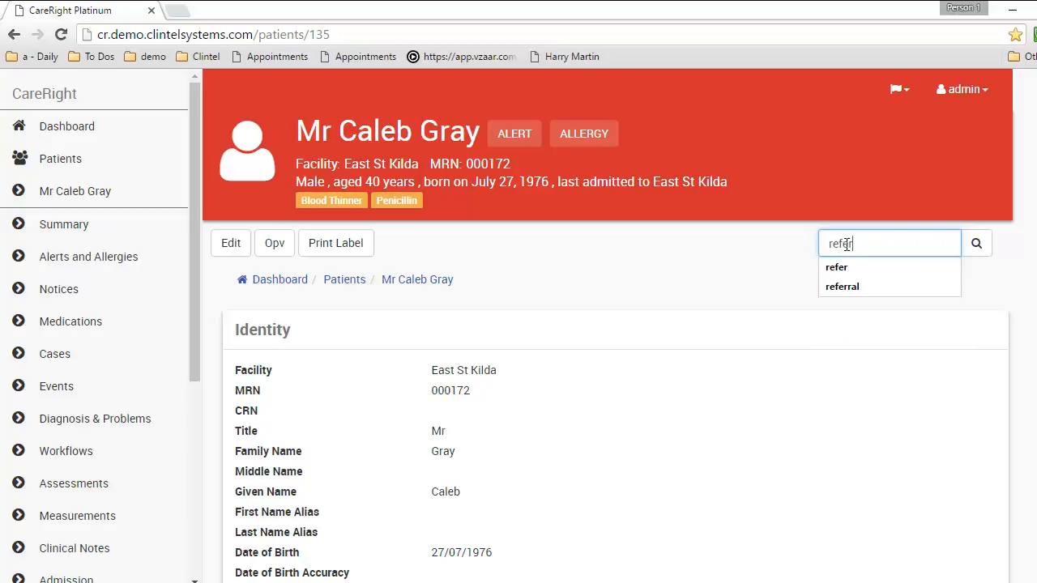
key(Return)
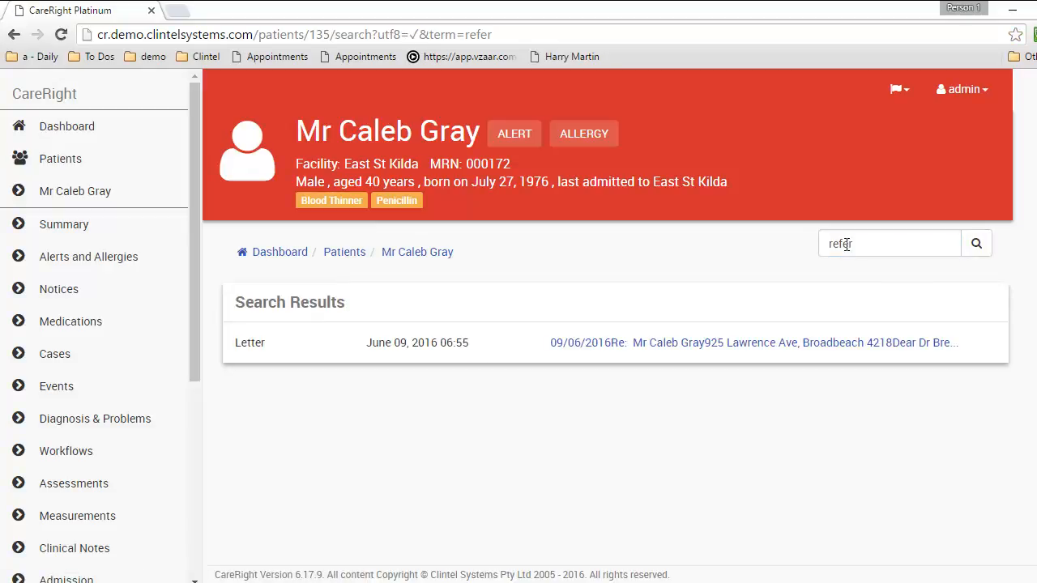
click(614, 344)
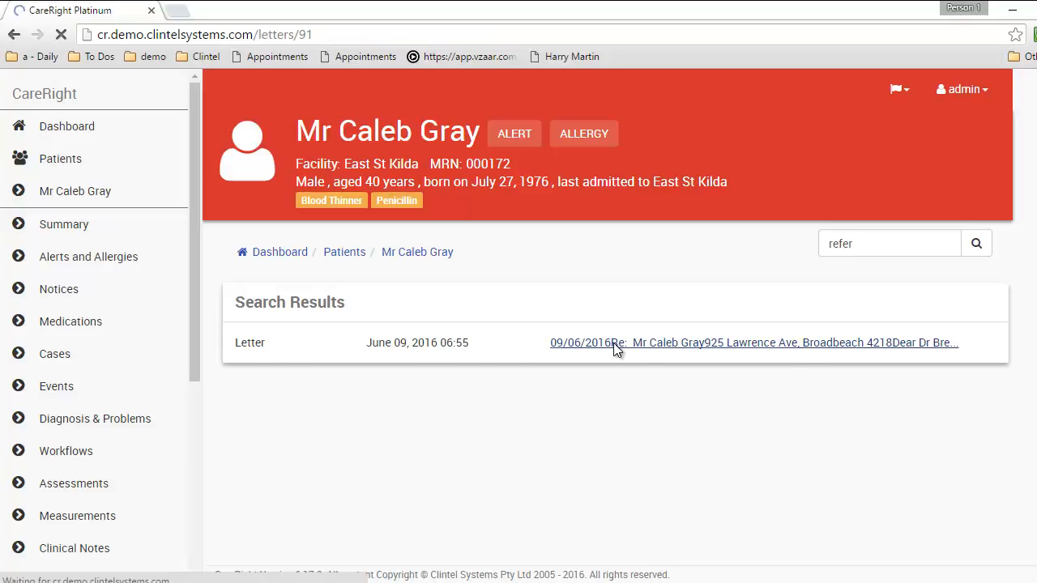
scroll(488, 348, down, 3)
scroll(489, 348, down, 1)
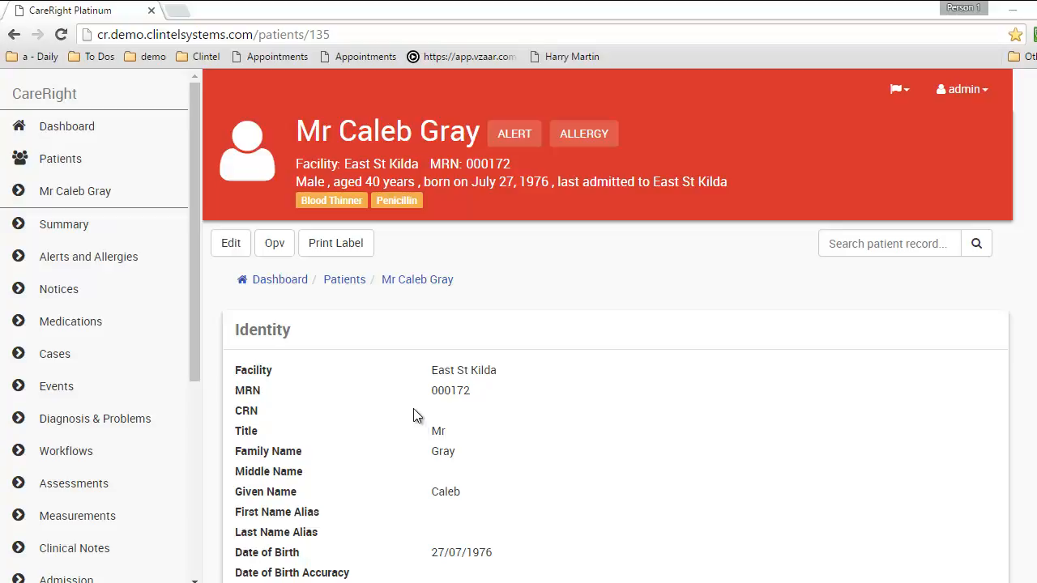
Open the patient's details for editing and confirm State of Birth remains Victoria
click(237, 248)
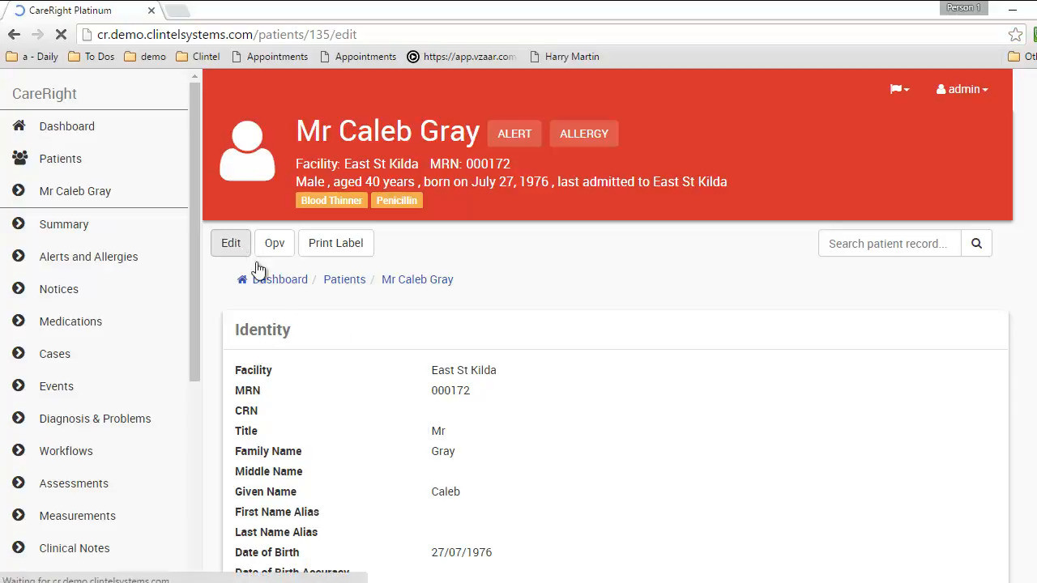
scroll(463, 419, down, 7)
scroll(381, 402, down, 6)
click(495, 304)
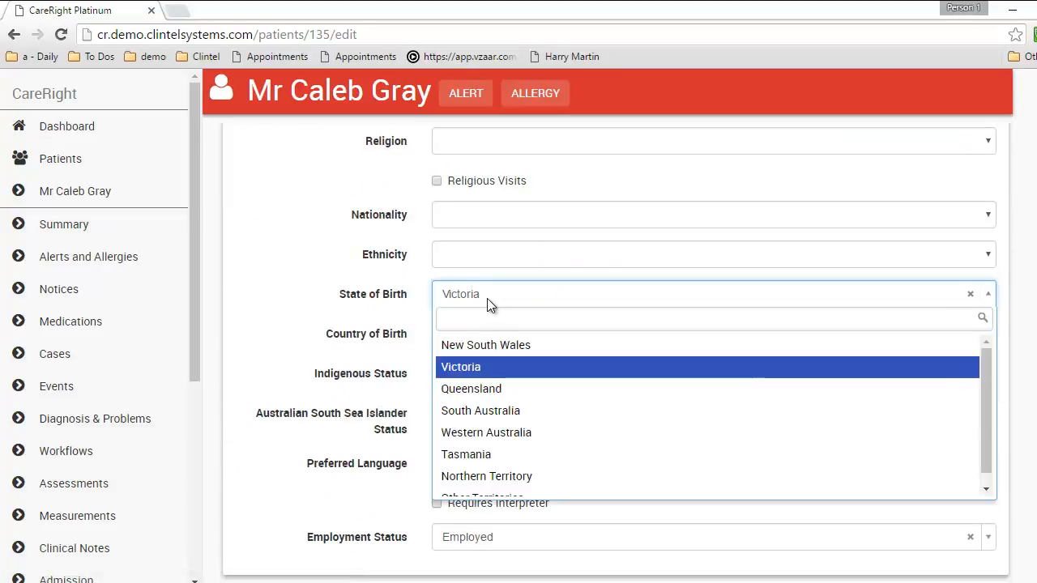
click(480, 296)
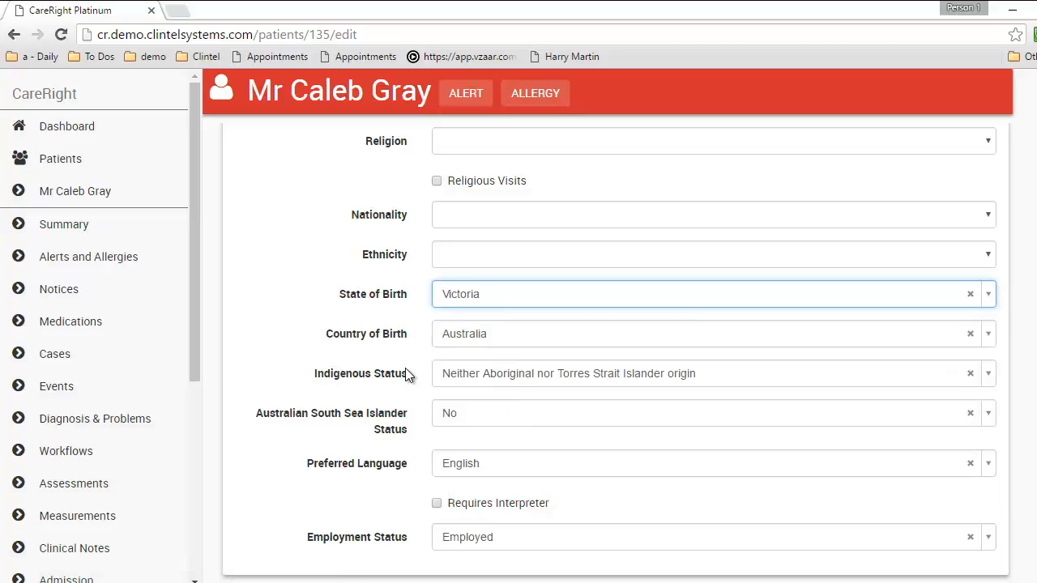
click(478, 298)
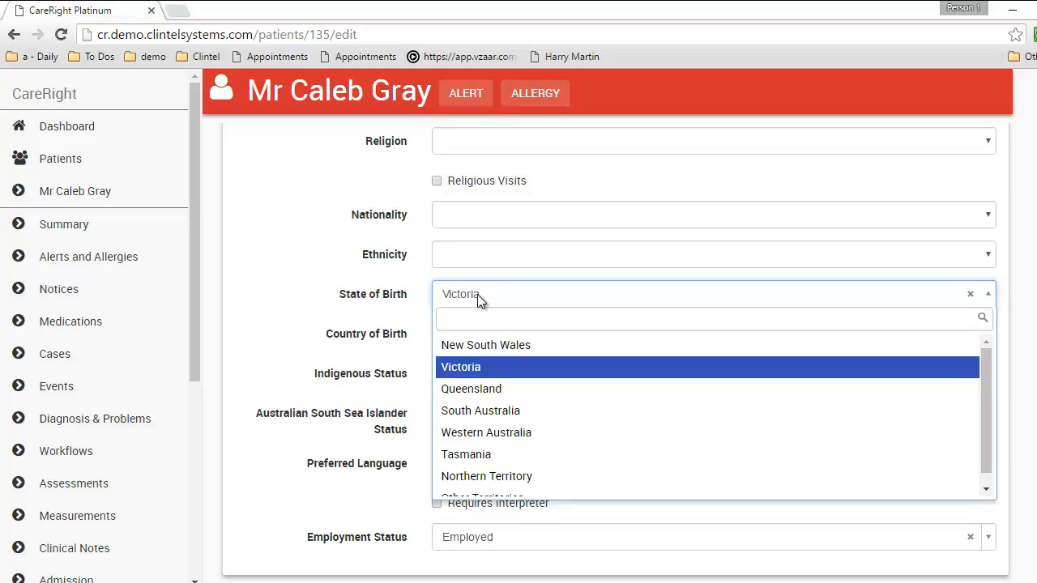
click(477, 295)
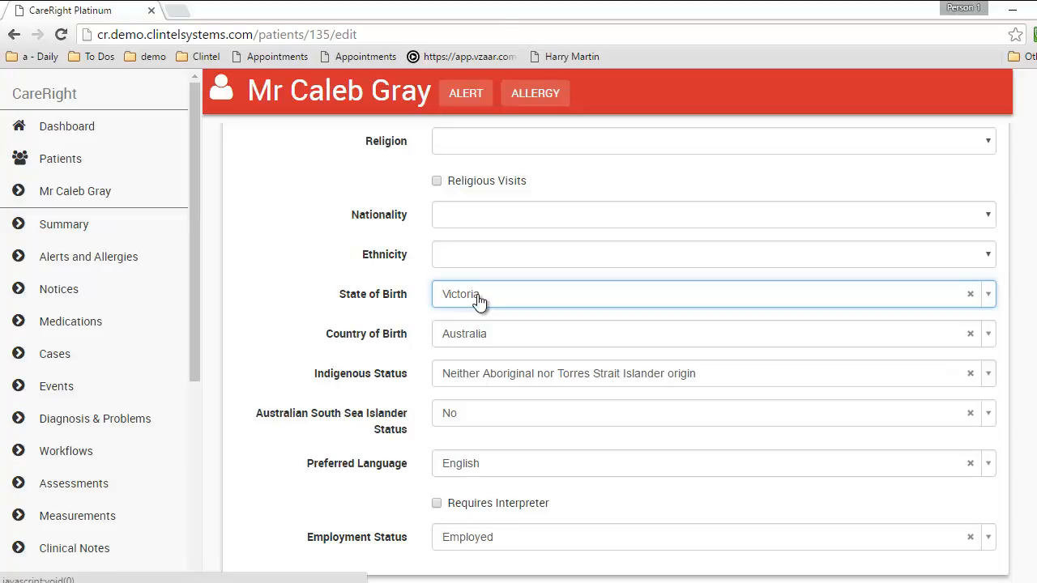
click(274, 299)
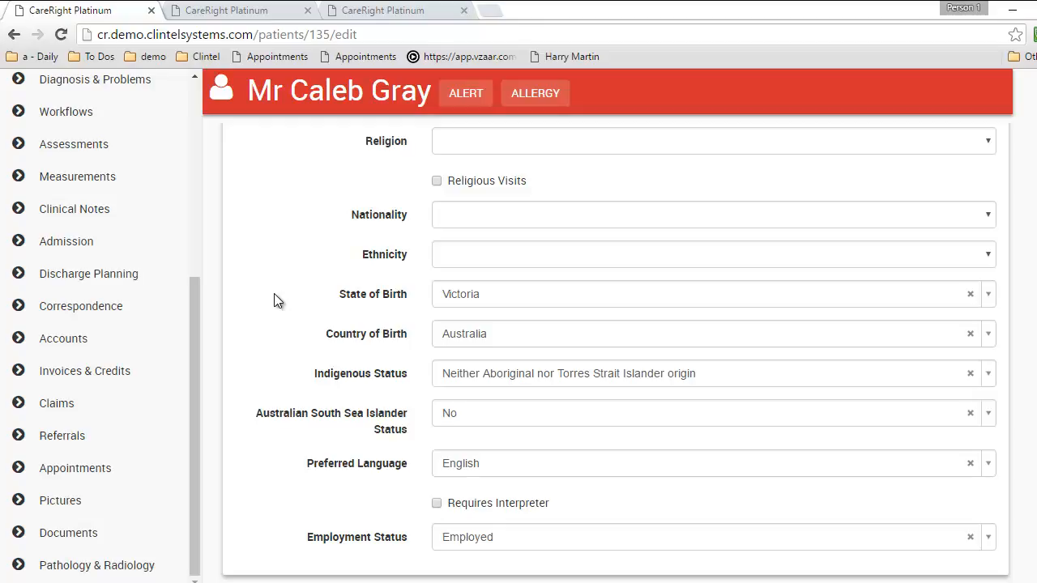
Start a new appointment for the patient and open the chosen provider's calendar
click(62, 479)
click(891, 126)
click(569, 306)
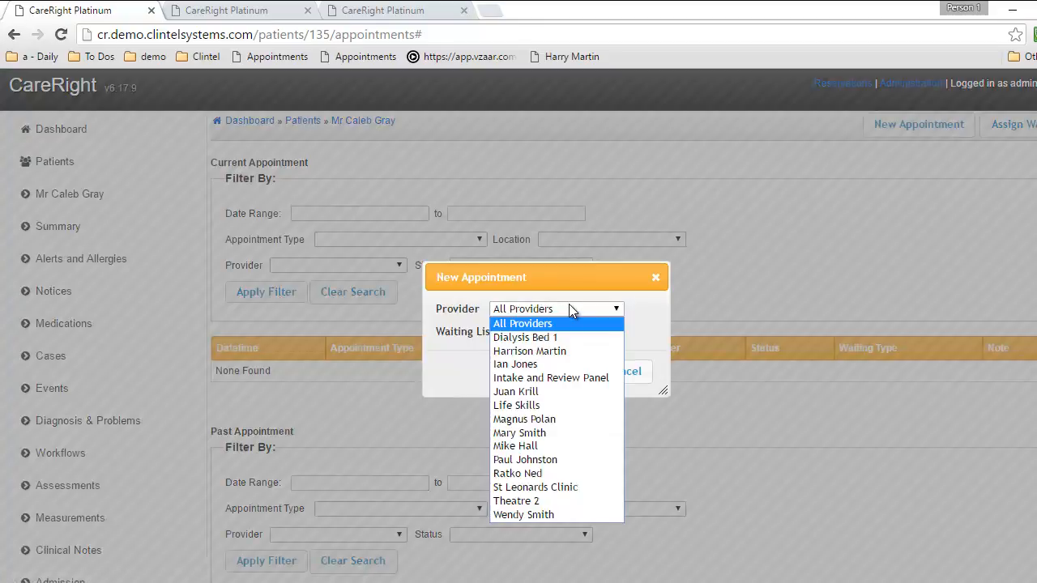
click(566, 391)
click(576, 370)
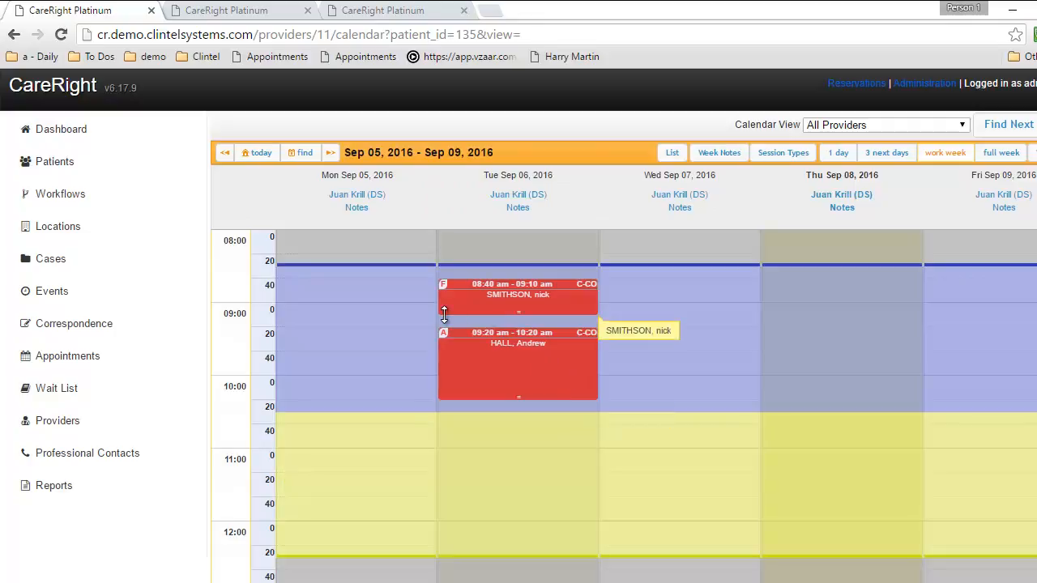
Switch to the East St Kilda calendar in single-day view
click(899, 125)
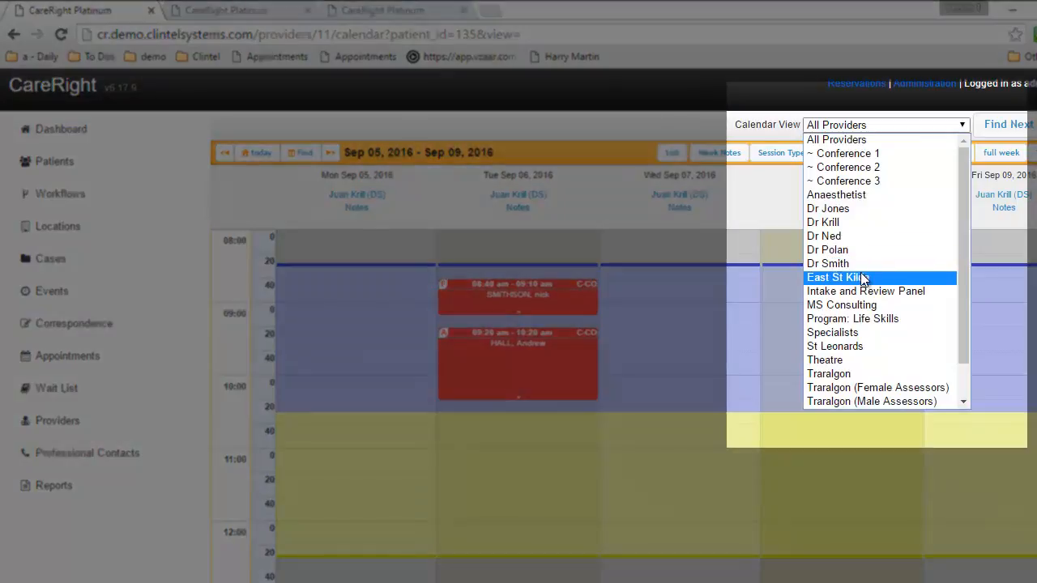
click(863, 278)
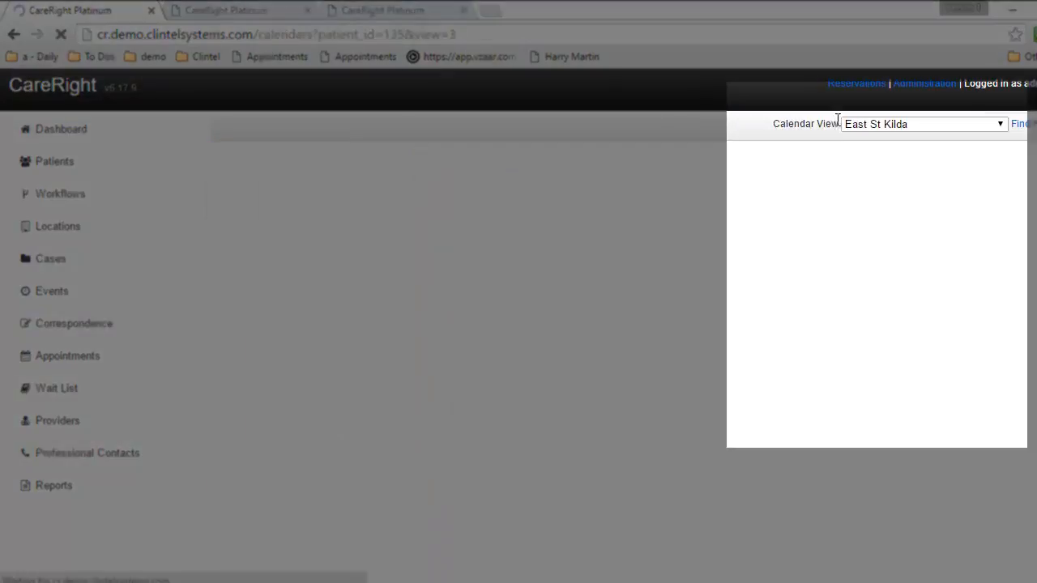
click(841, 153)
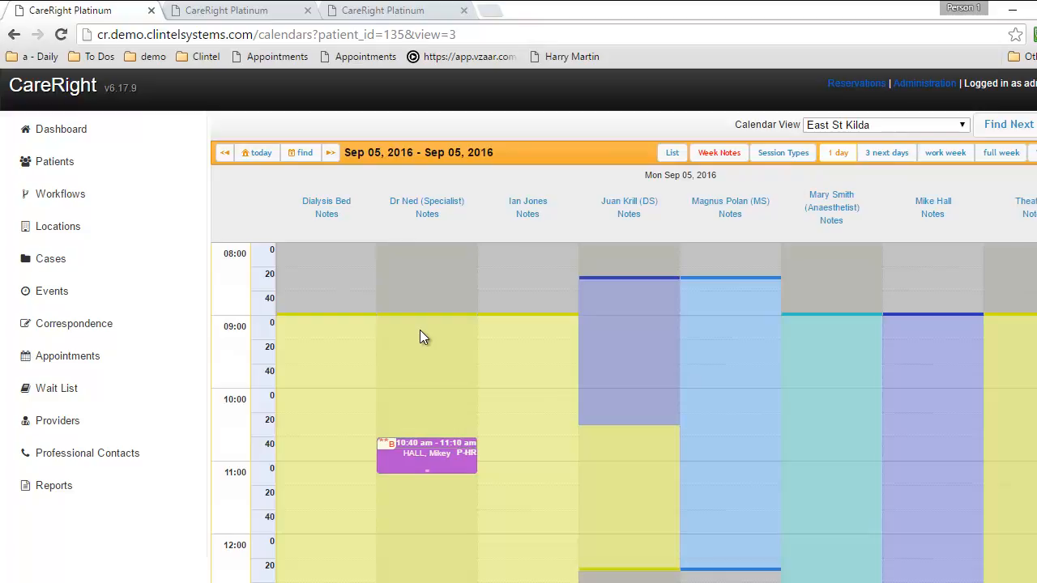
Try booking 08:20–08:40 in the specialist's column and dismiss the no-sessions message
scroll(624, 413, down, 2)
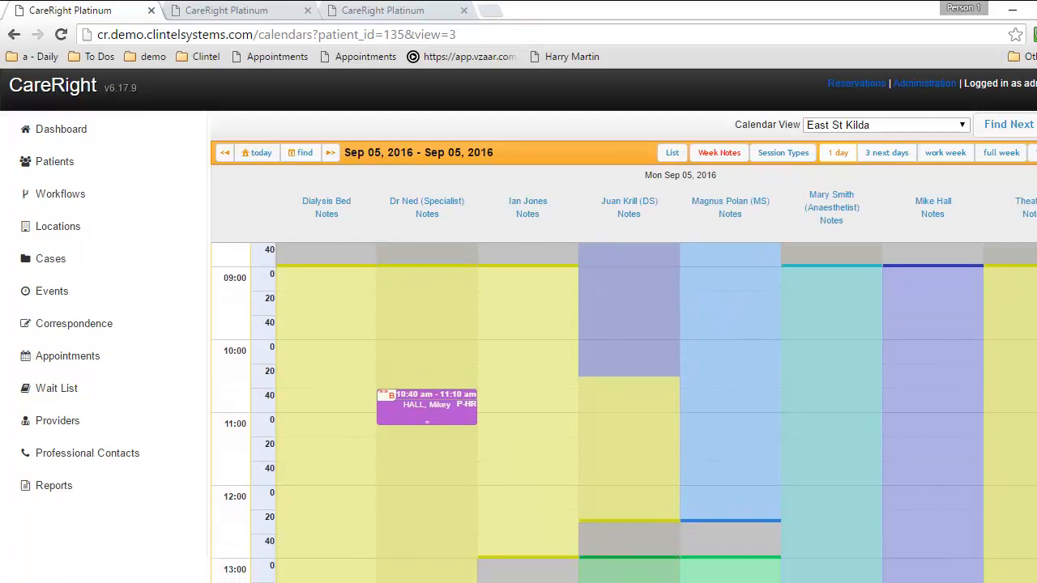
scroll(624, 413, down, 1)
scroll(624, 413, up, 2)
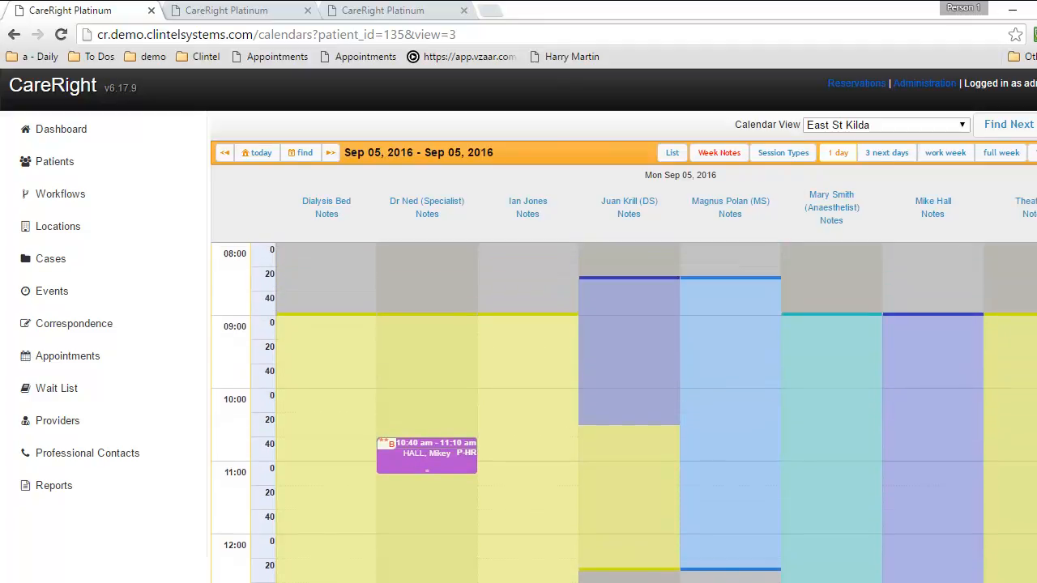
scroll(624, 413, down, 5)
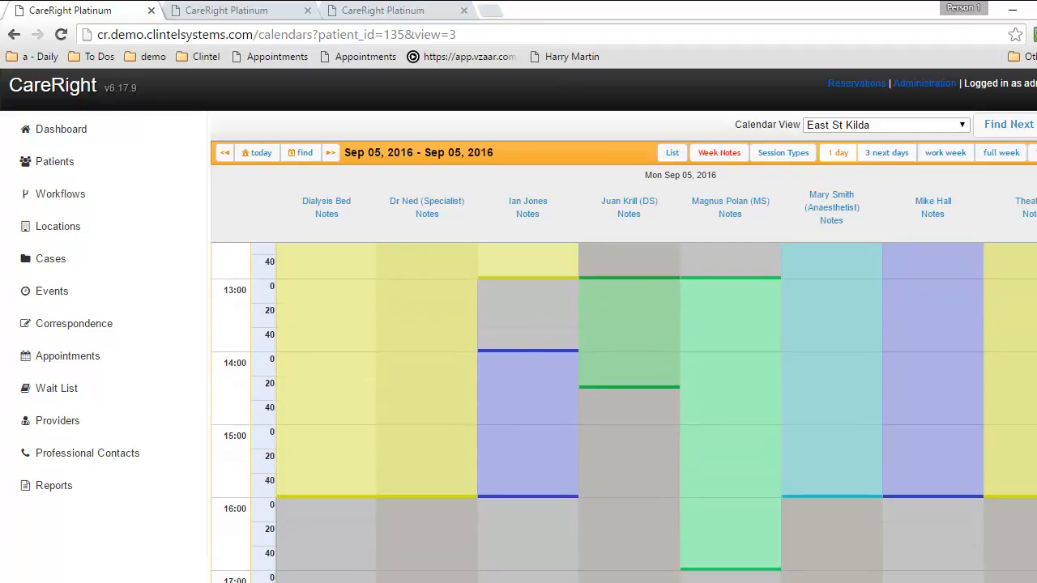
scroll(623, 413, up, 4)
scroll(624, 413, up, 1)
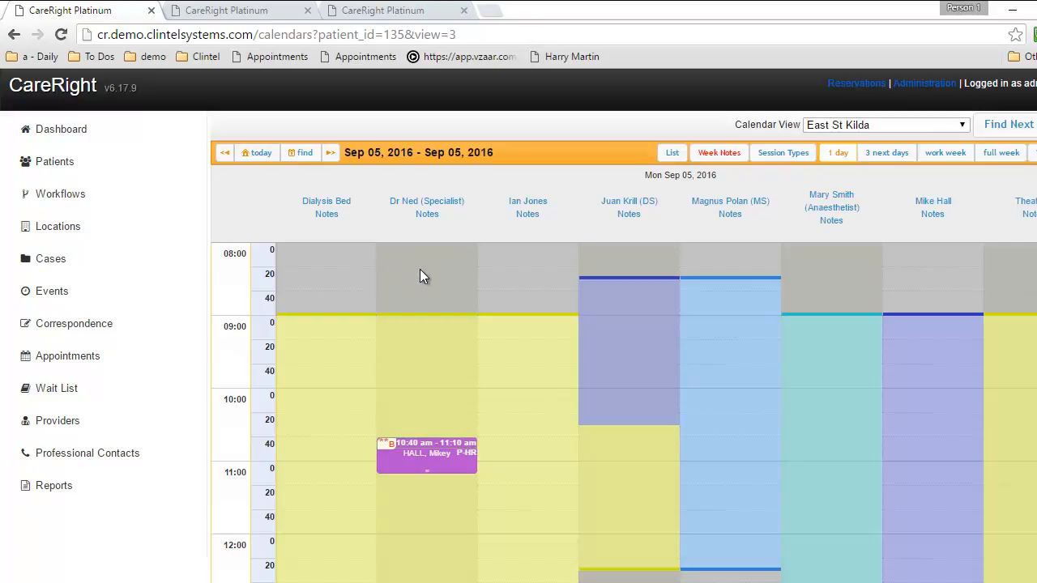
drag(419, 272, 420, 438)
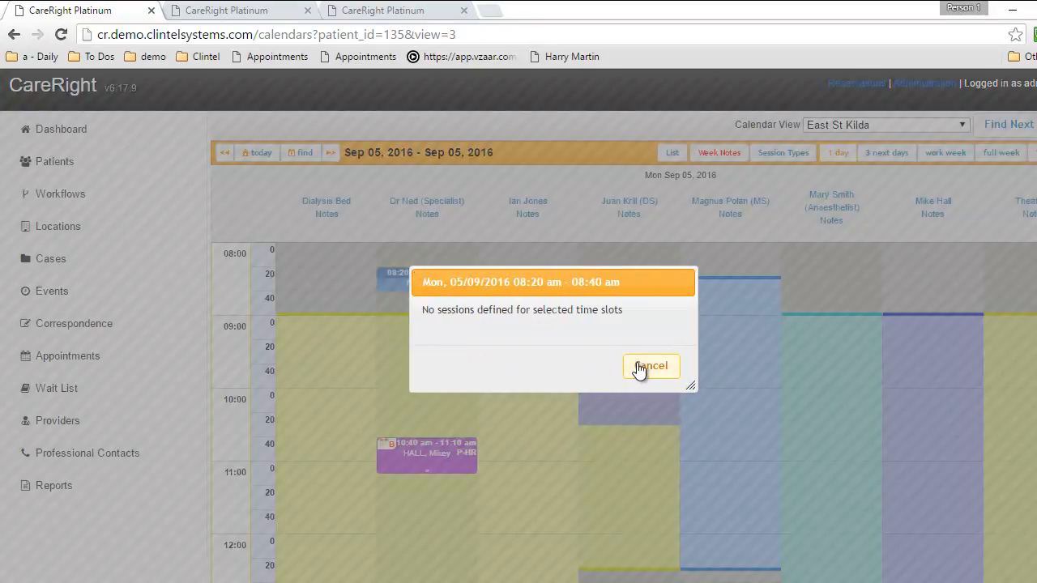
click(644, 369)
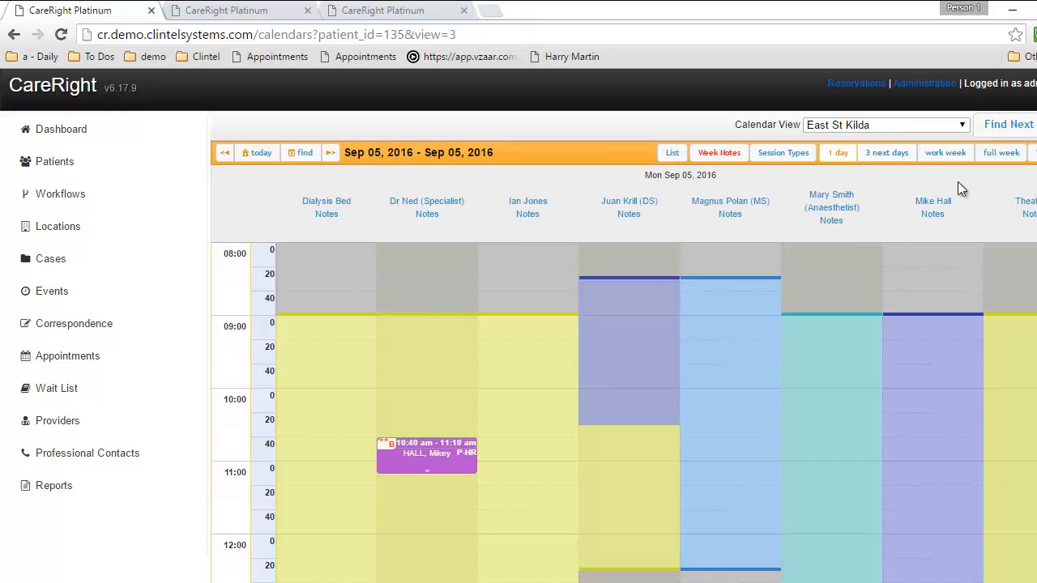
Find next available Consult appointments with a start date of 12 September 2016
click(1013, 129)
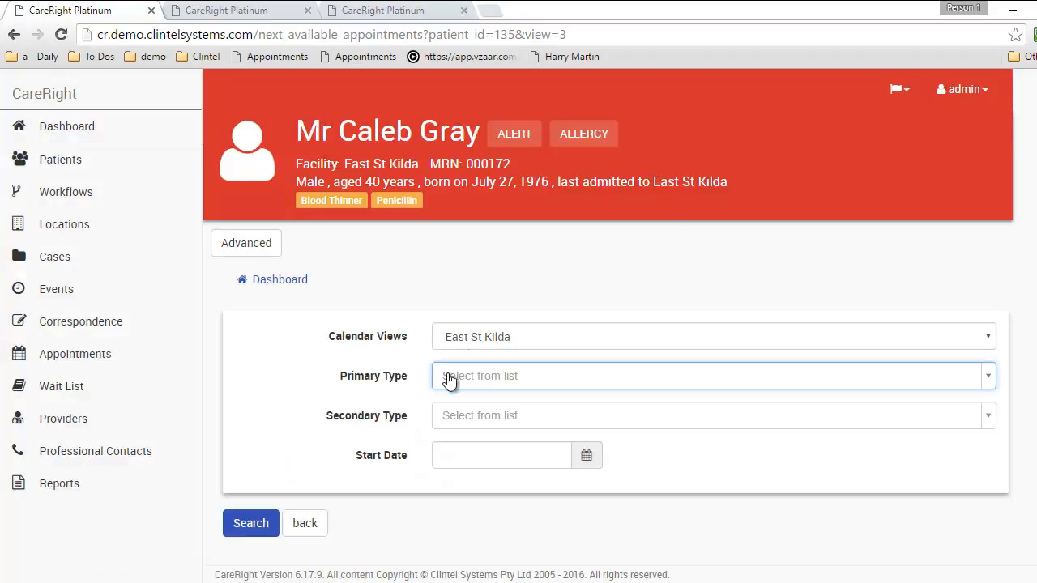
click(484, 382)
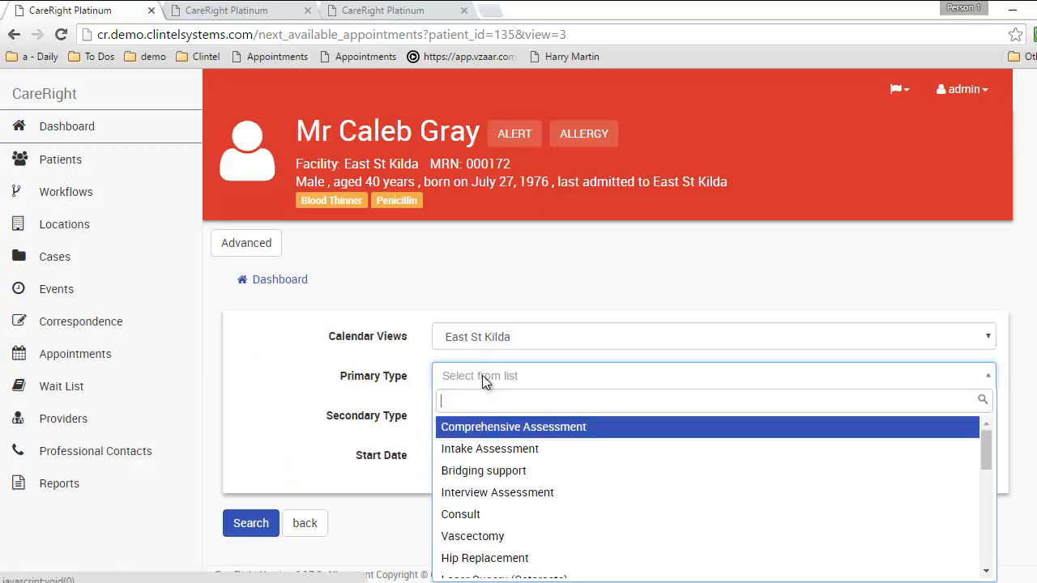
click(483, 514)
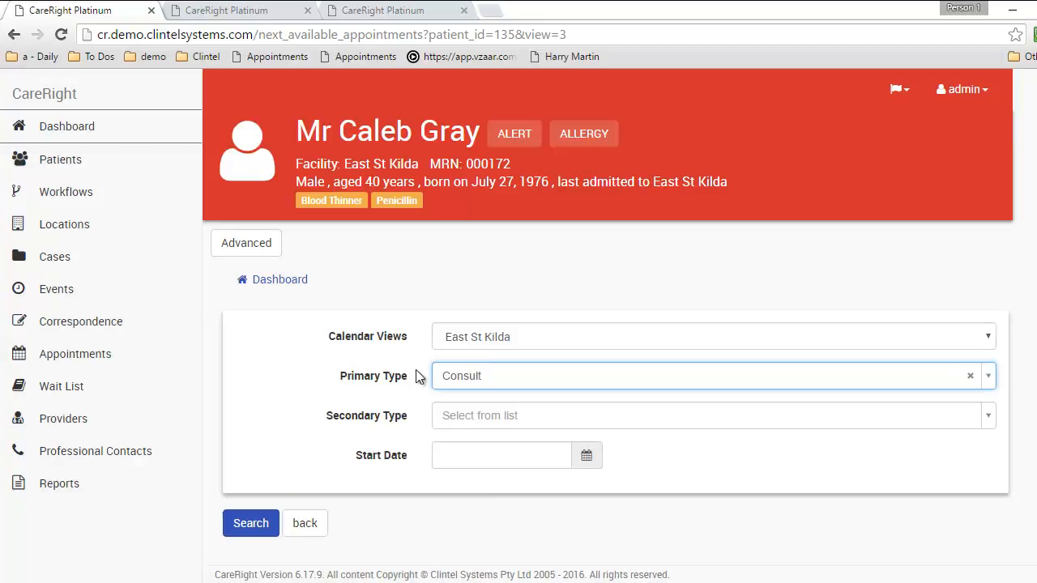
click(488, 457)
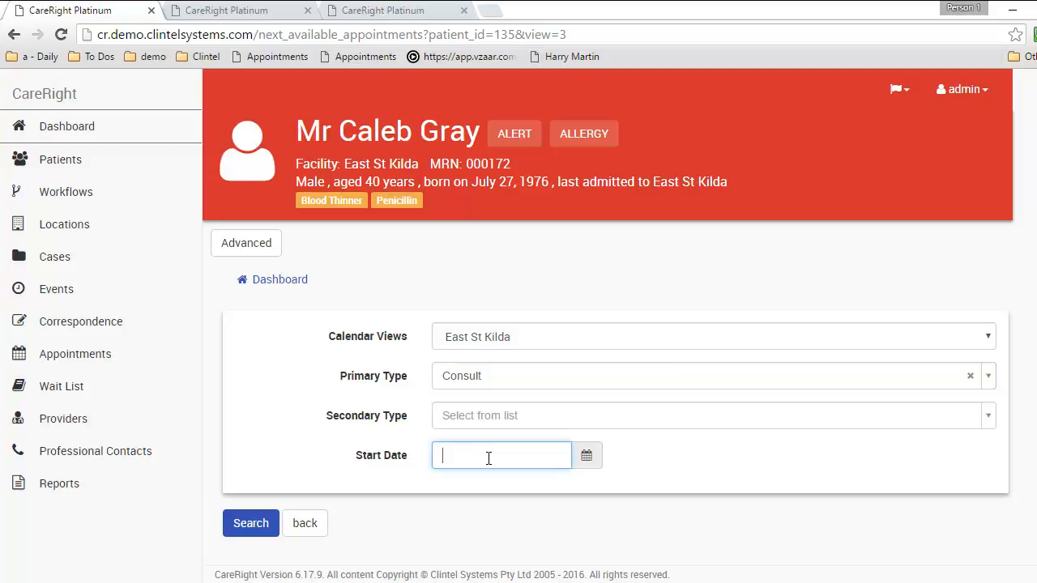
click(585, 457)
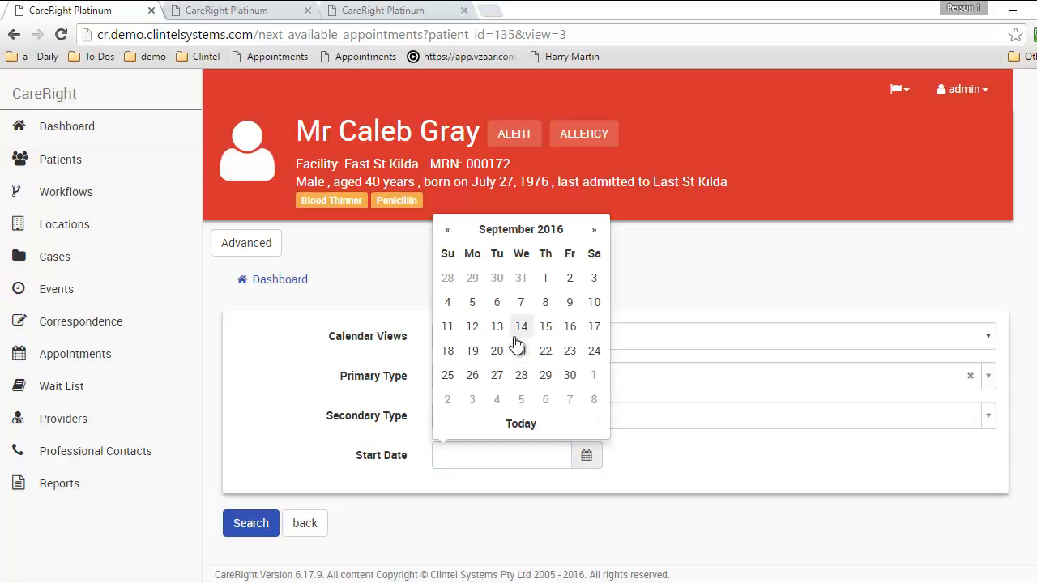
click(472, 326)
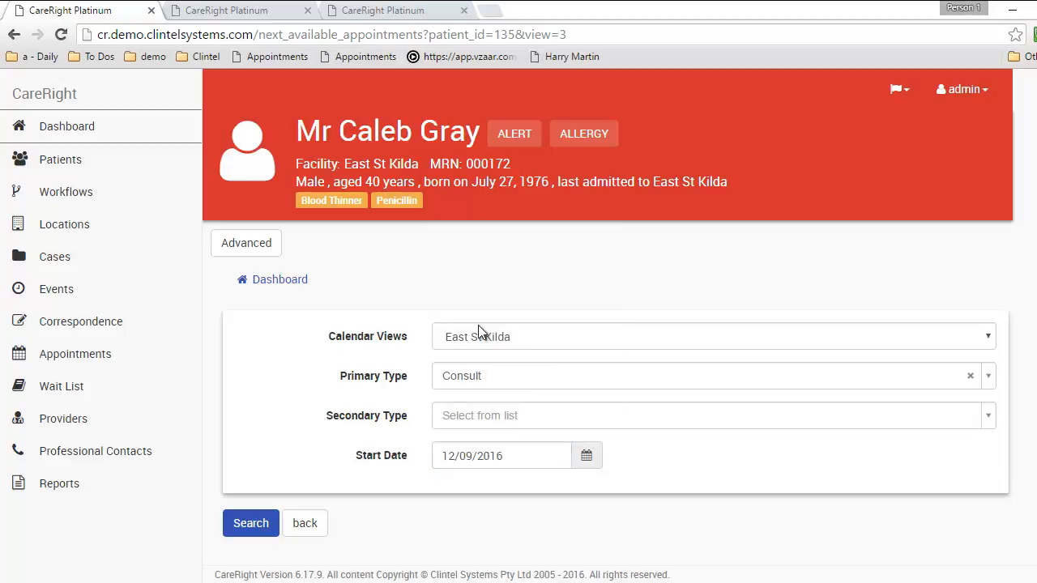
click(483, 455)
click(586, 455)
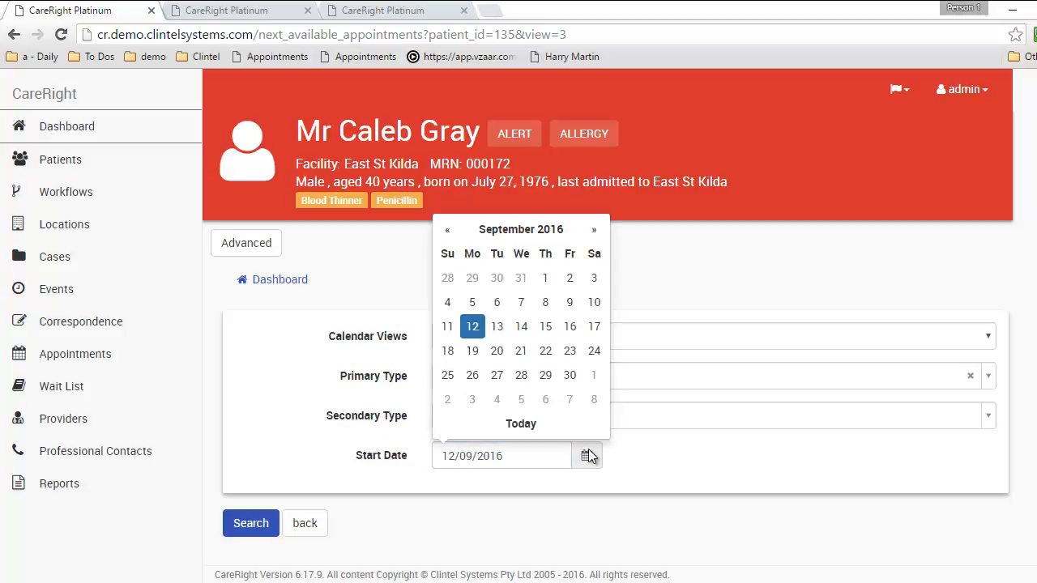
click(250, 524)
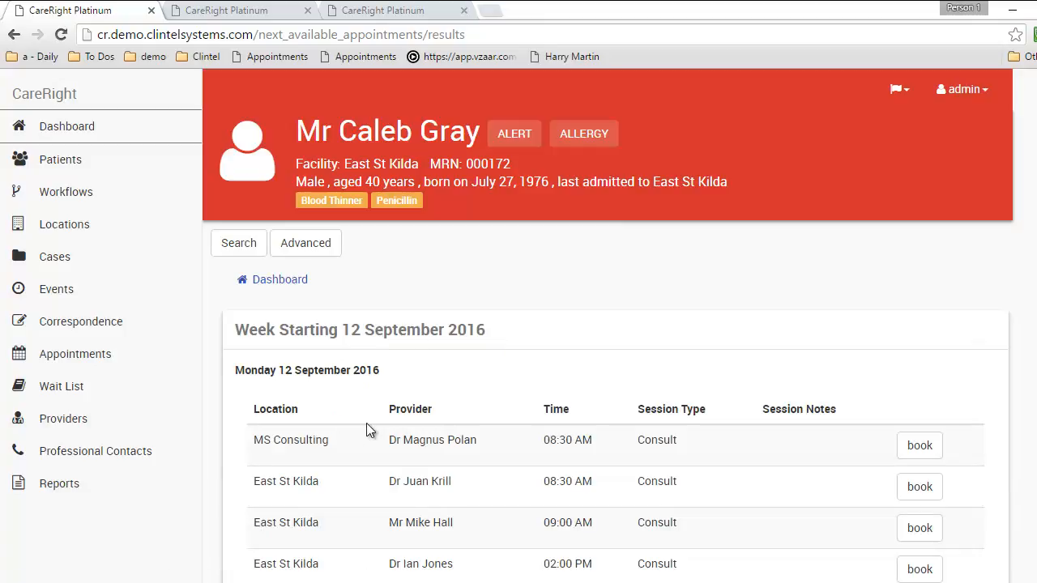
Choose 'book' on the 02:00 PM East St Kilda Consult slot for Monday 12 September 2016
scroll(1017, 318, down, 2)
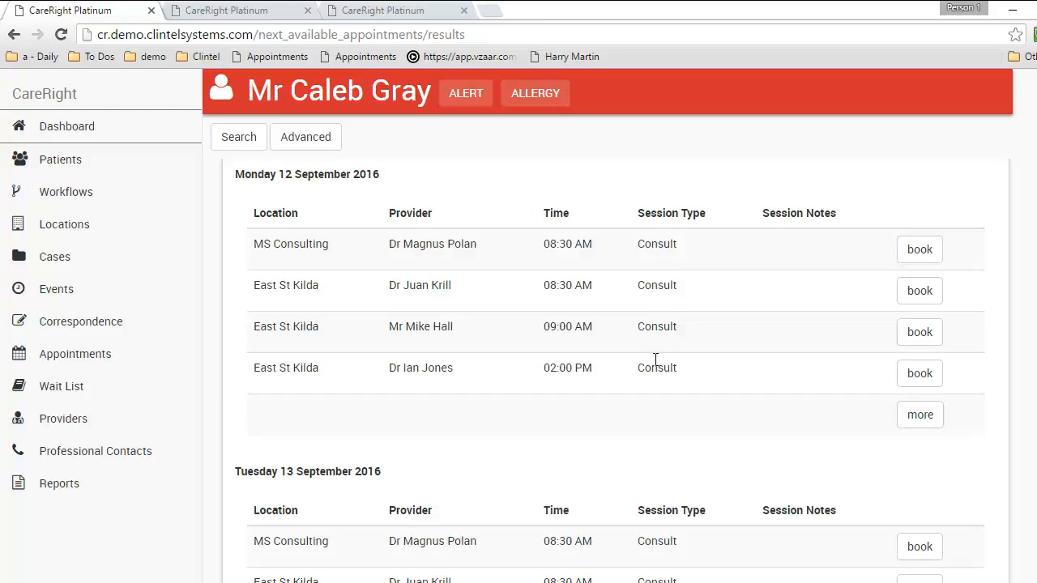
click(928, 375)
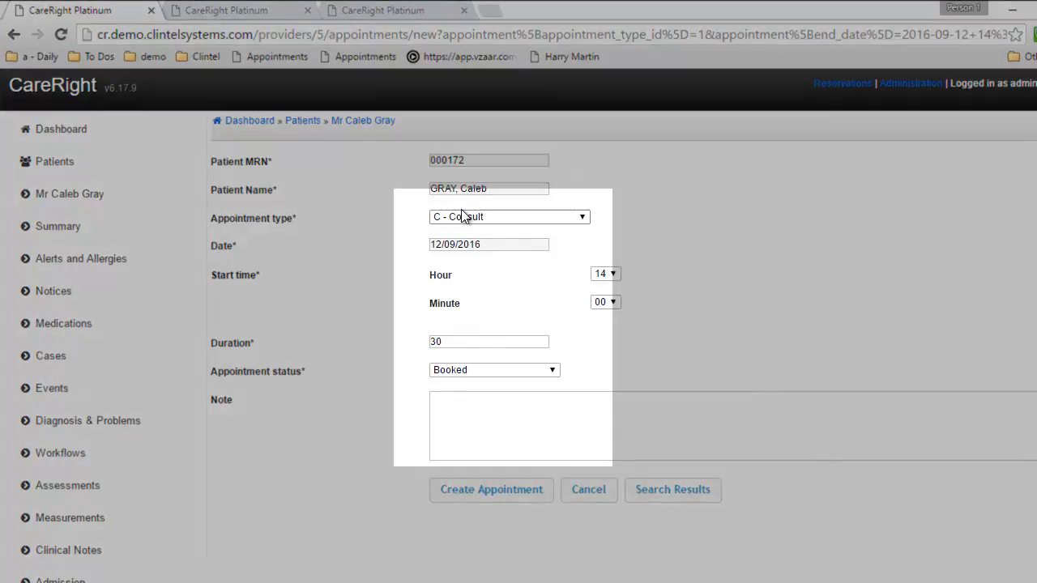
Set the appointment type to C - Consult with a 30-minute duration
click(463, 217)
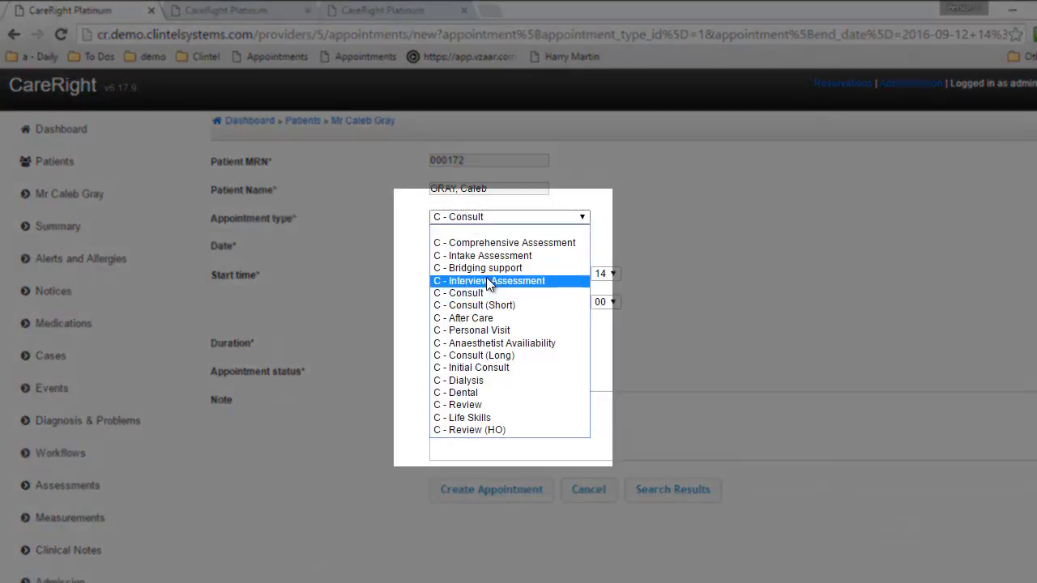
click(490, 307)
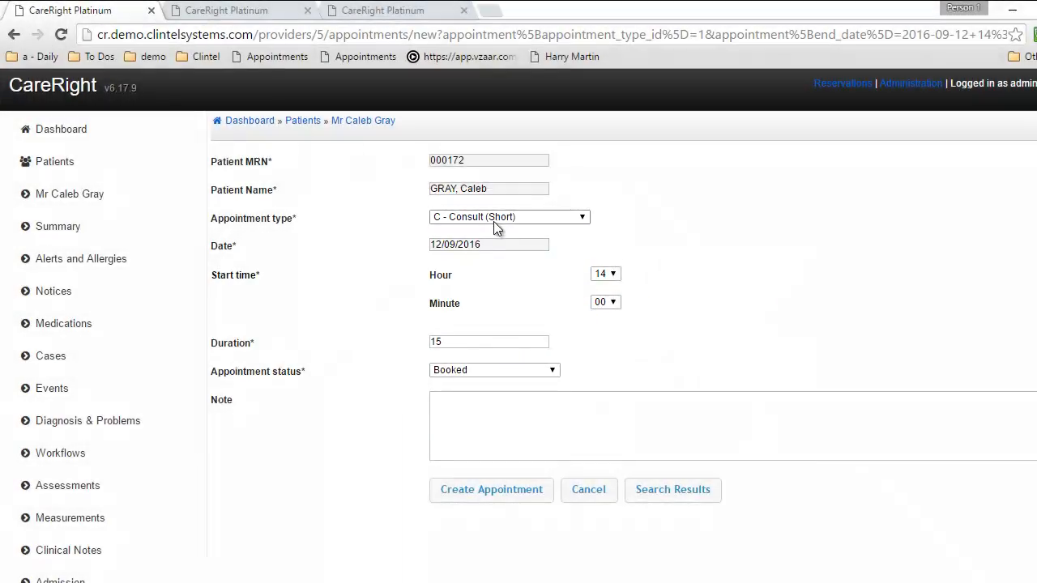
click(496, 218)
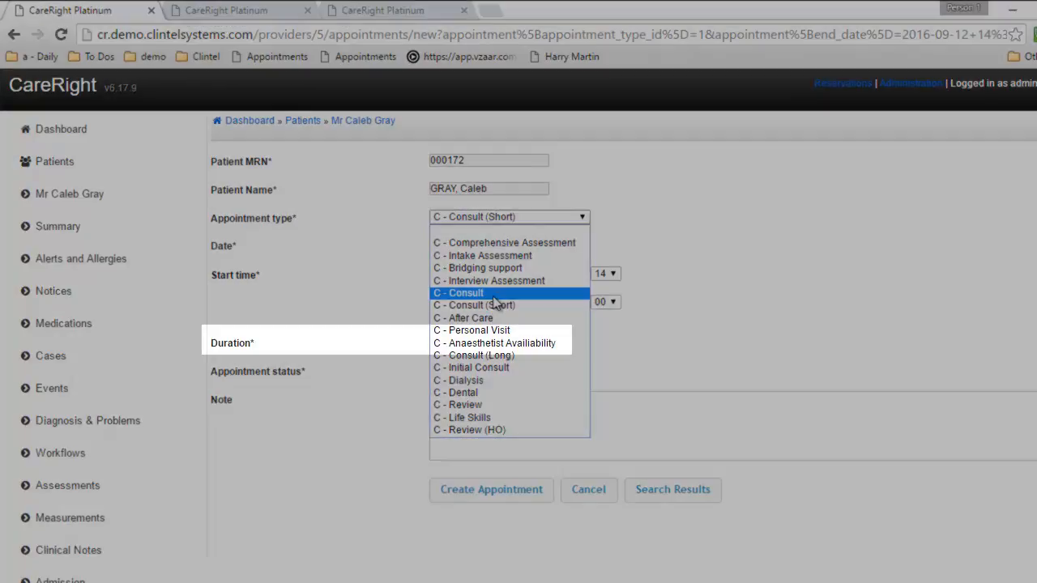
click(486, 293)
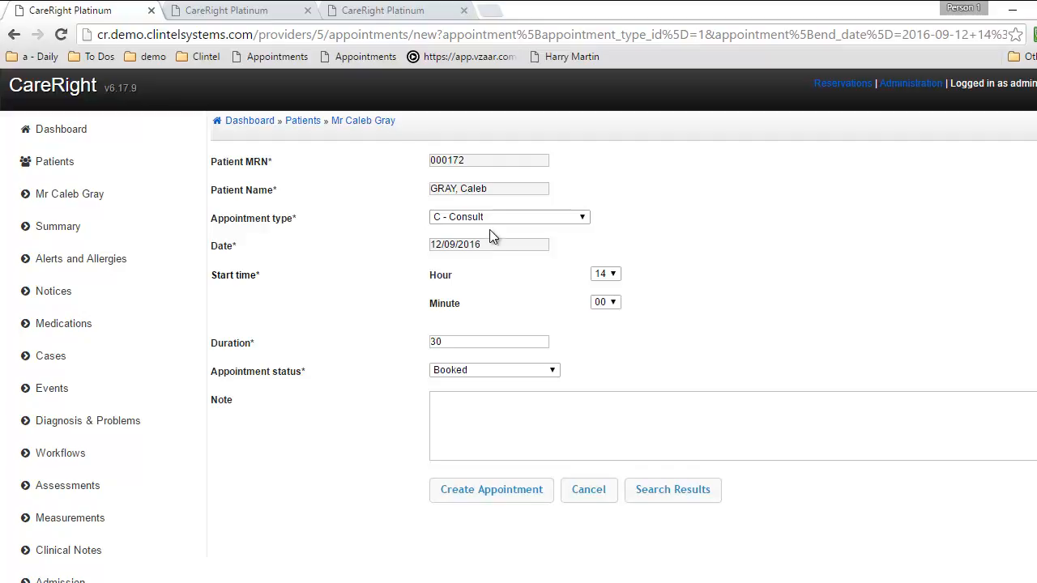
double_click(456, 342)
text(45)
double_click(433, 340)
text(30)
Add a note saying the patient is nervous and create the appointment
click(501, 426)
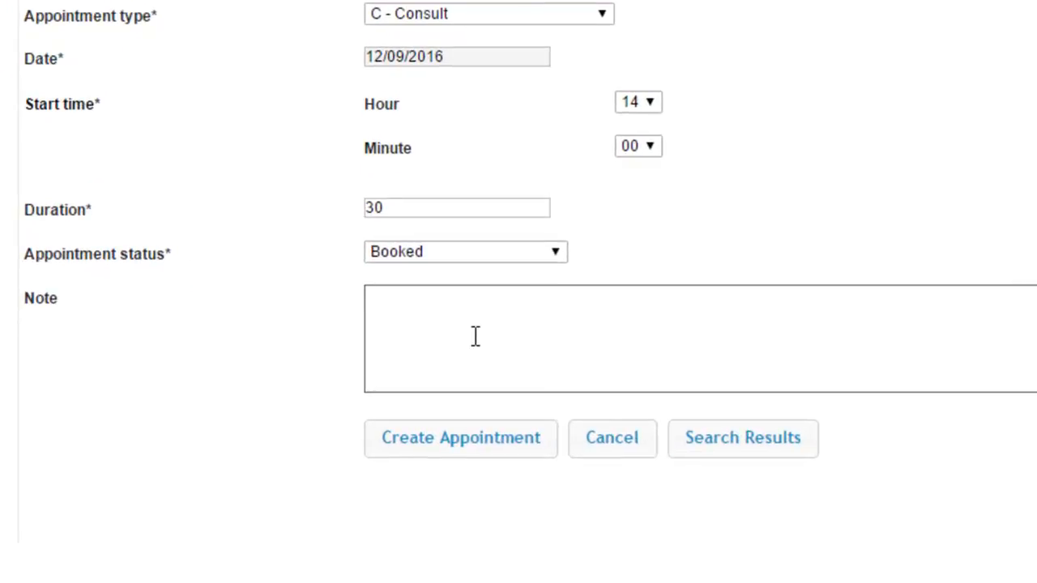
text(Caleb is nervous)
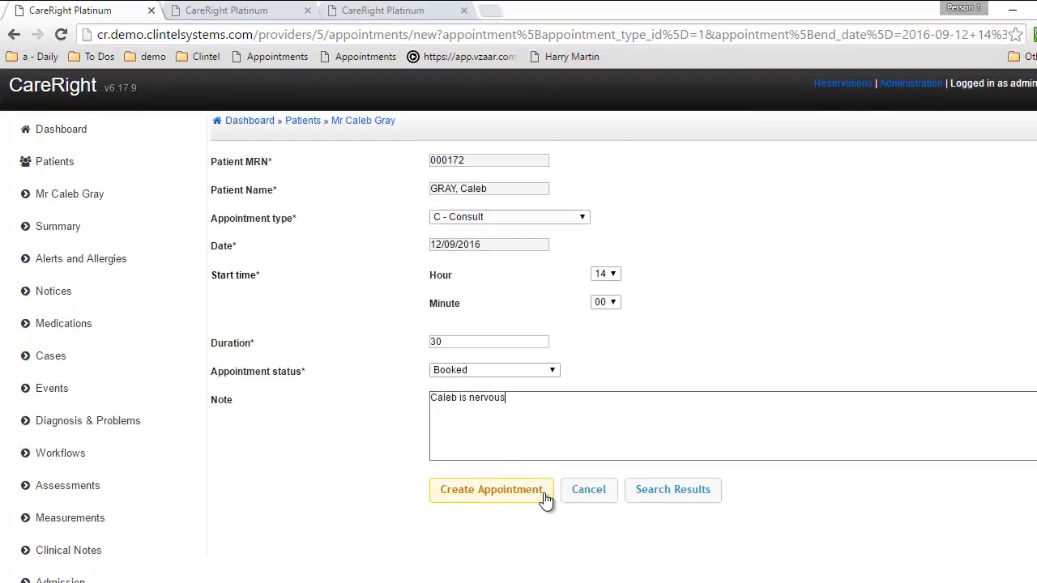
click(505, 496)
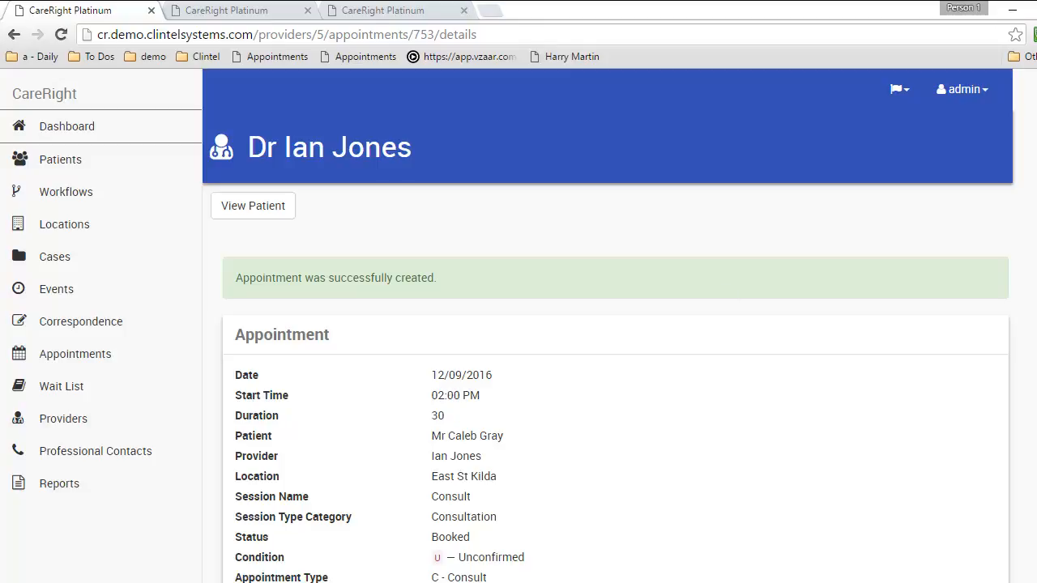
Review the new appointment's details and SMS Trigger panel, then open the Appointments calendar
scroll(619, 365, down, 2)
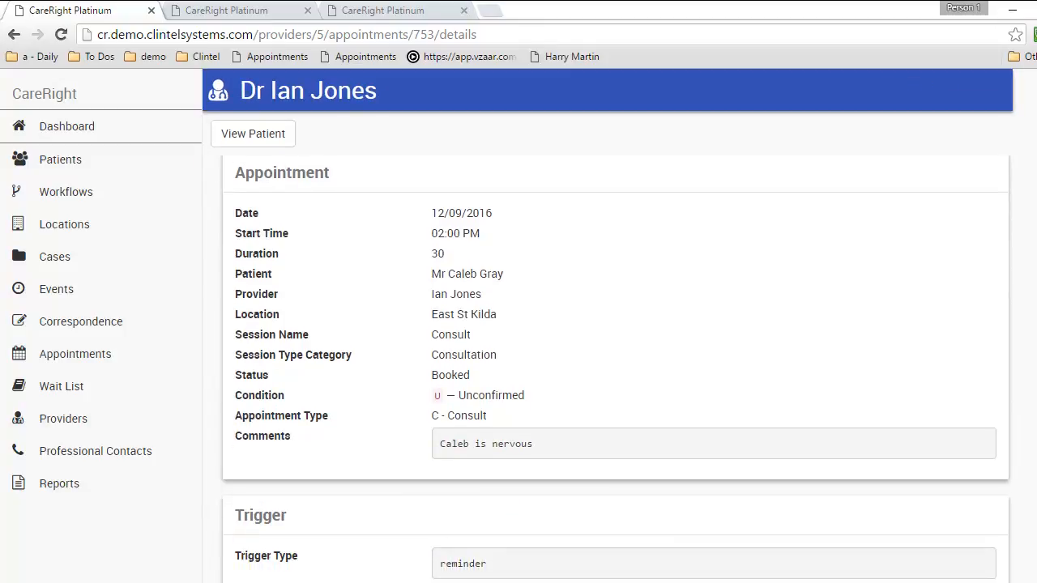
scroll(611, 351, down, 3)
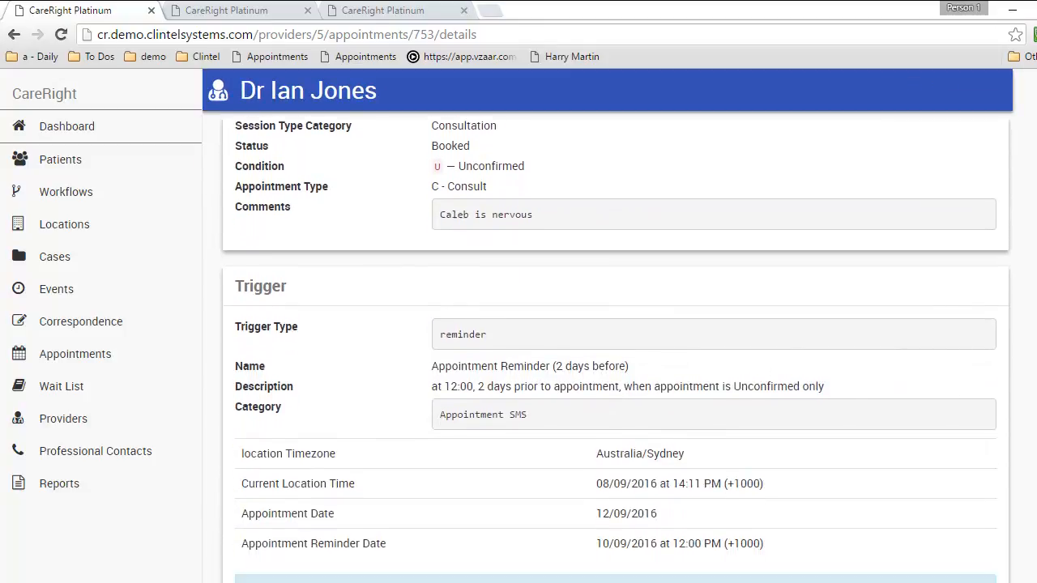
scroll(616, 352, down, 2)
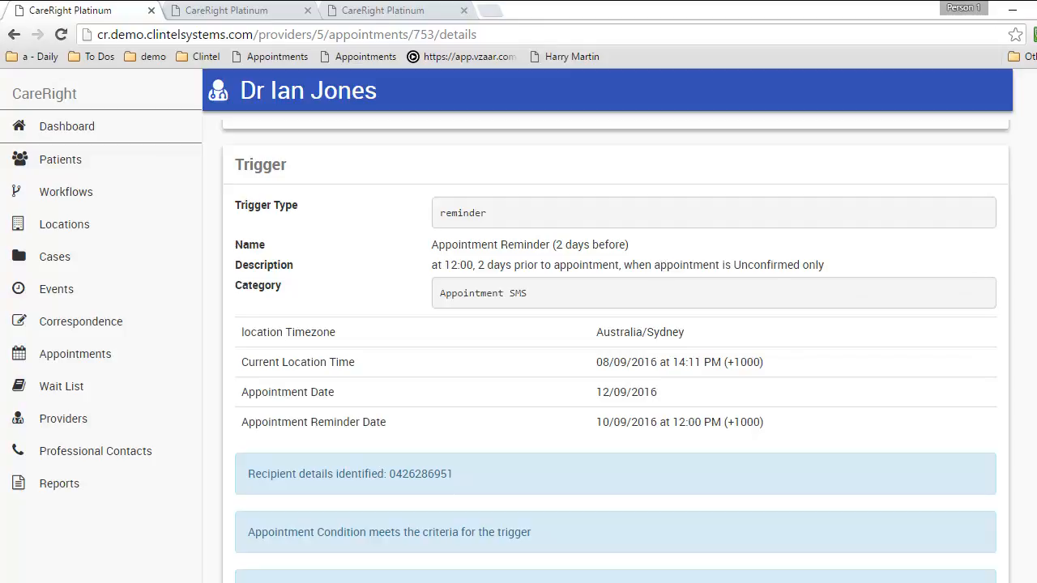
click(79, 354)
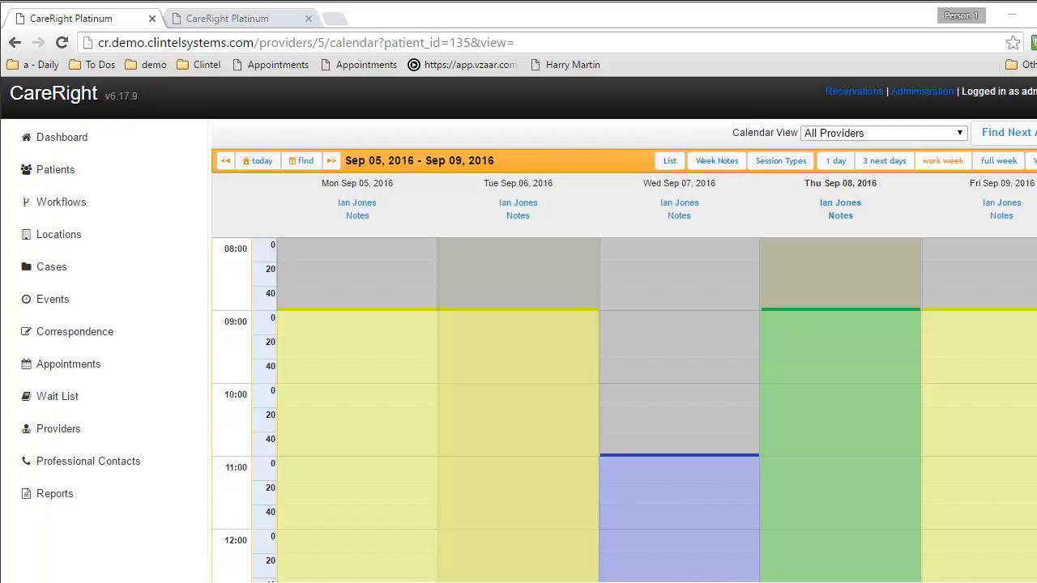
Book Friday 16/09/2016 at 10:00 as a 30-minute P - Other Procedure appointment
click(332, 161)
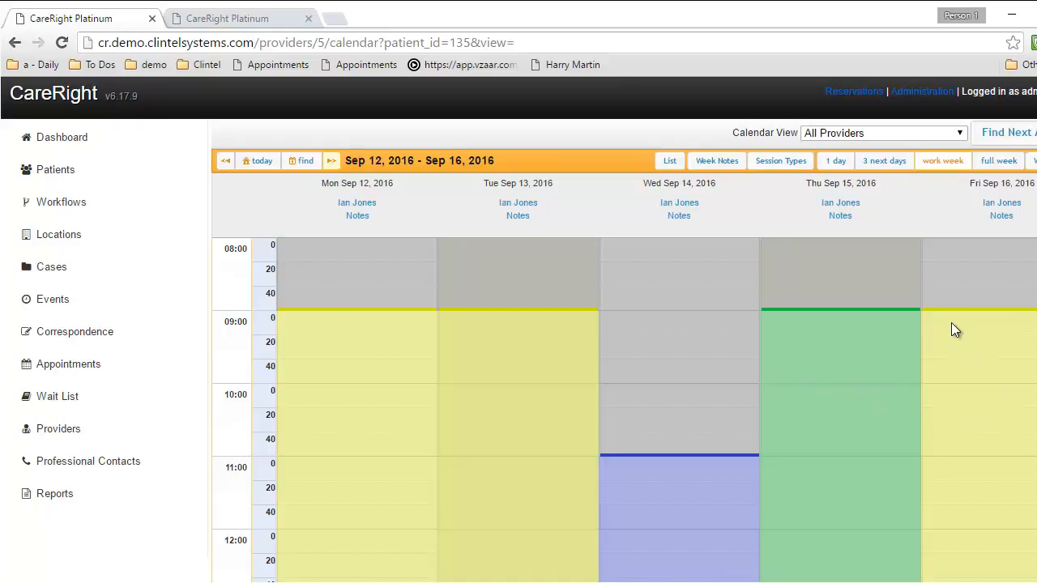
click(964, 403)
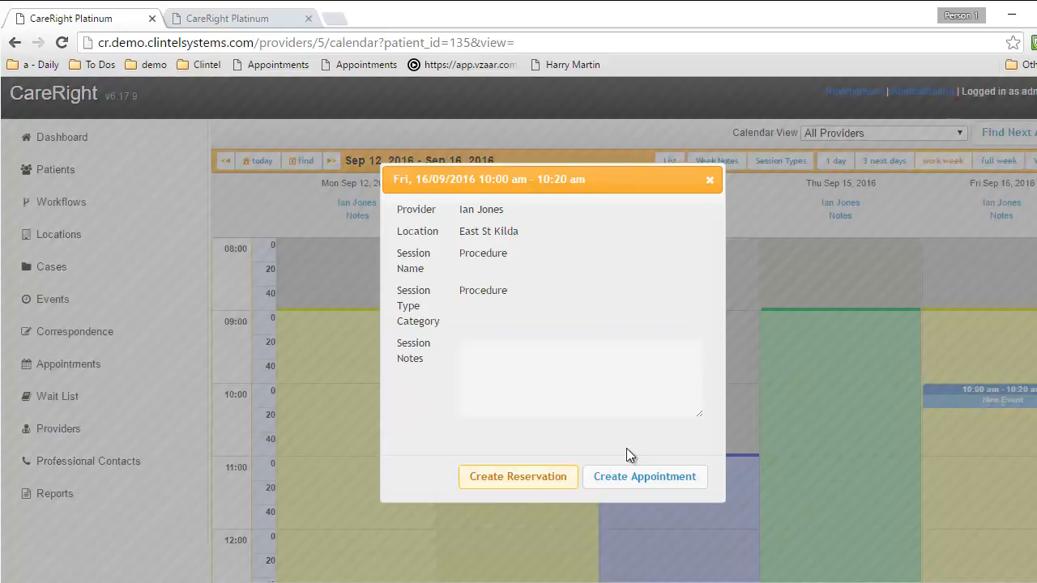
click(614, 478)
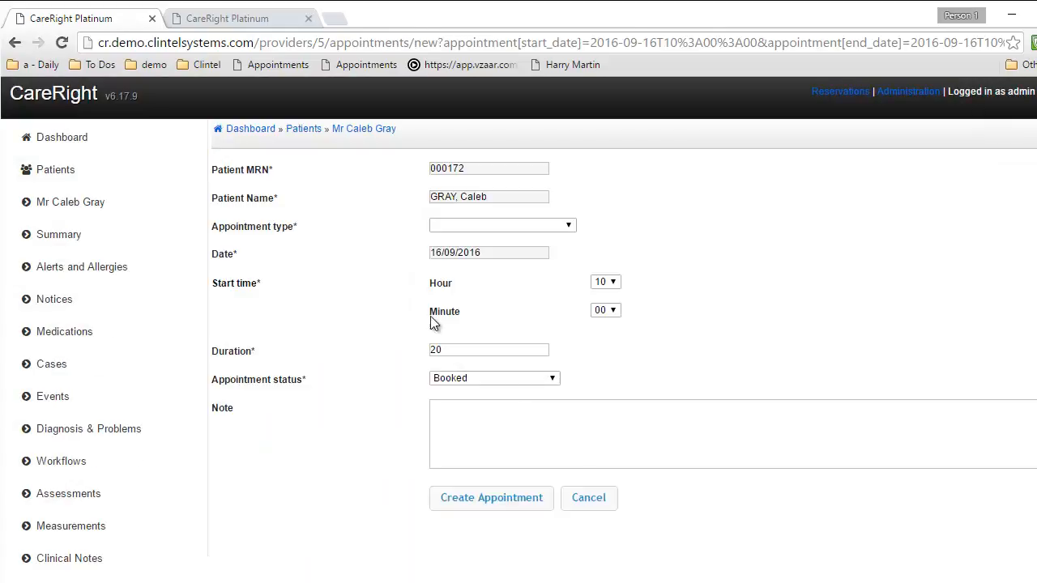
click(473, 225)
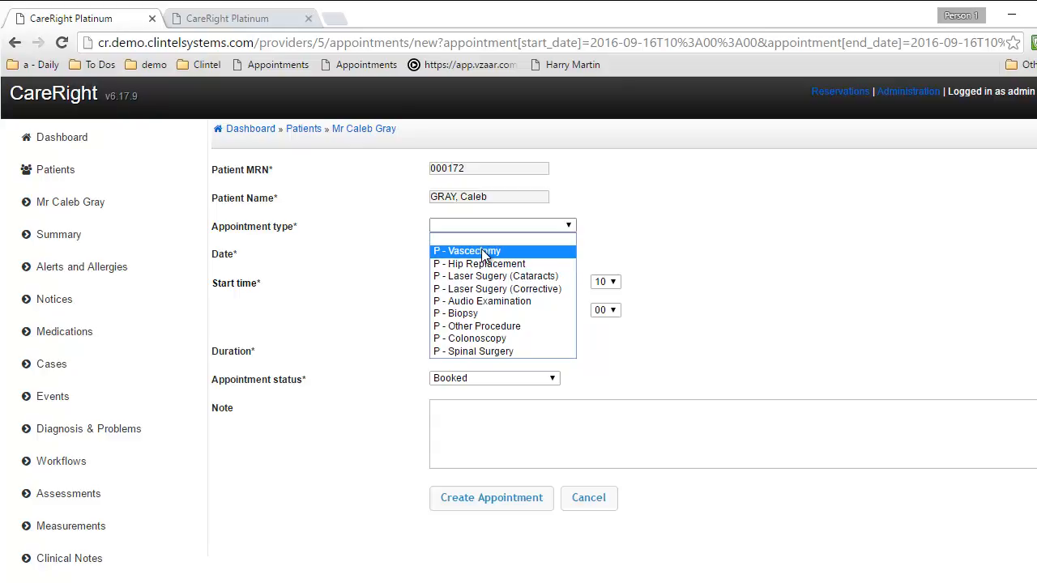
click(480, 327)
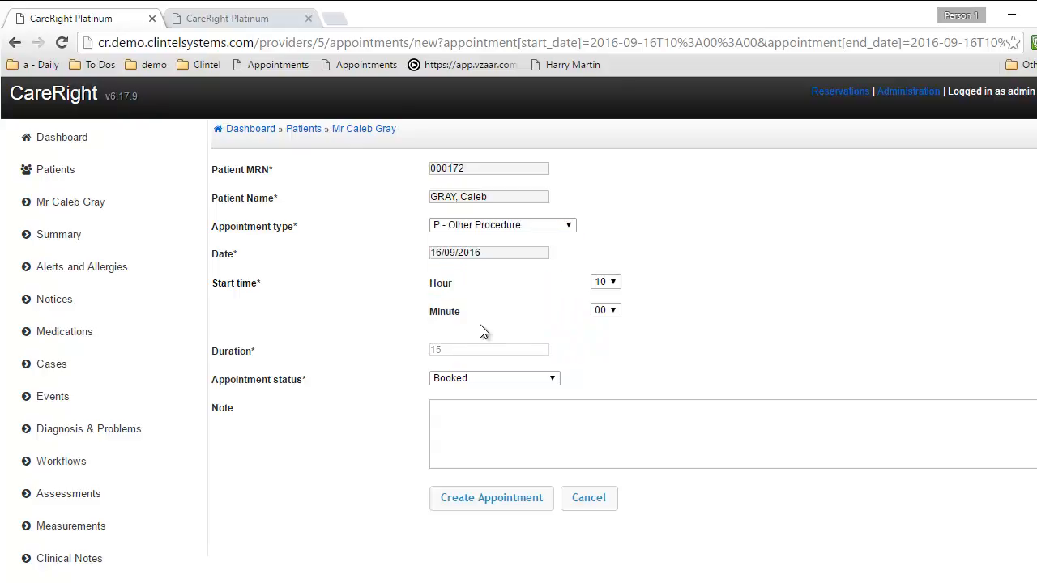
drag(470, 348, 394, 345)
text(30)
click(466, 497)
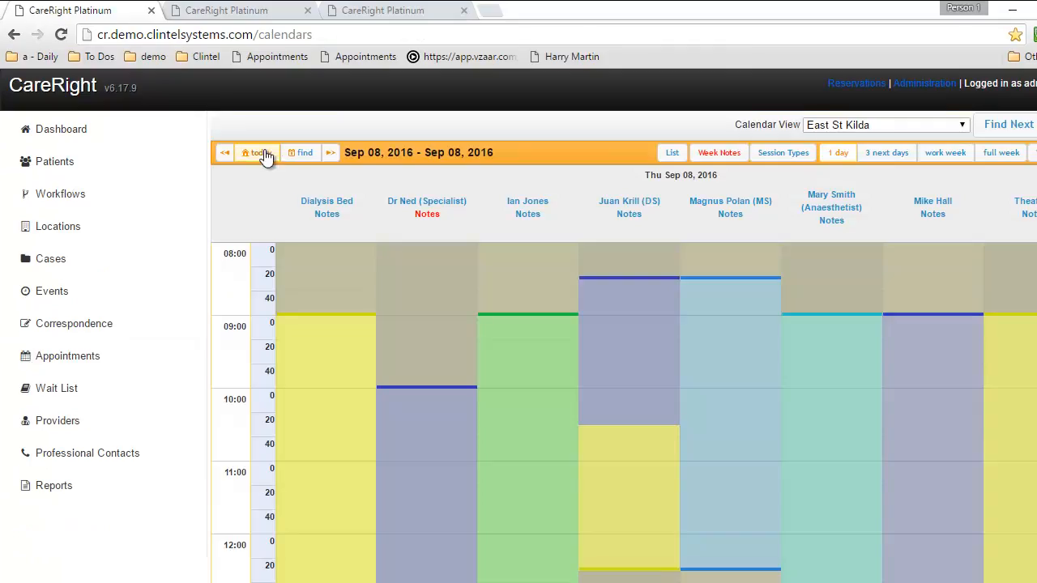
Jump the calendar to Monday 12 September 2016
click(261, 154)
click(300, 154)
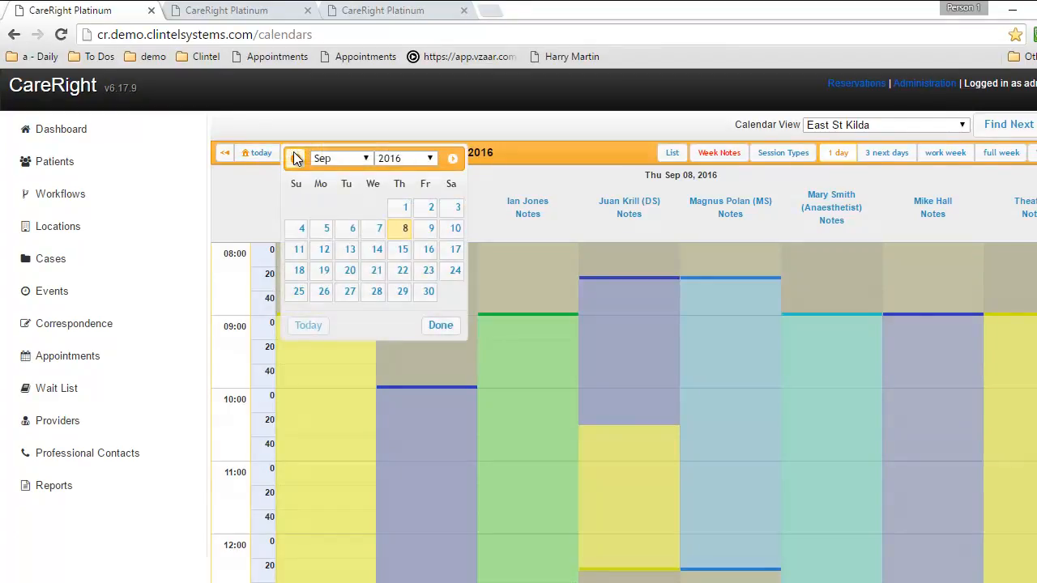
click(324, 249)
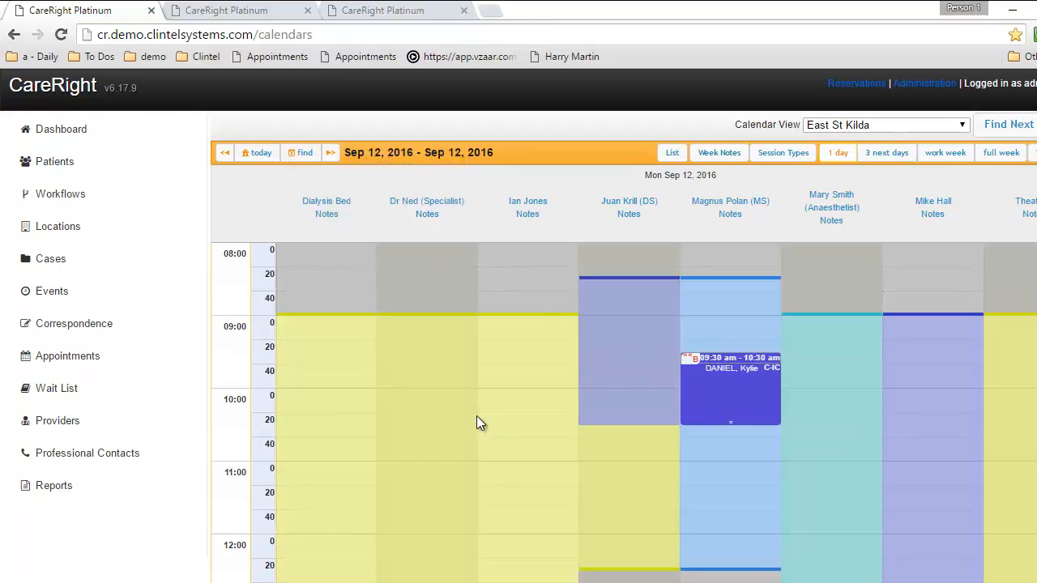
Move the consult from 14:00 to 15:00–15:30 and confirm the rebooking
scroll(478, 422, down, 3)
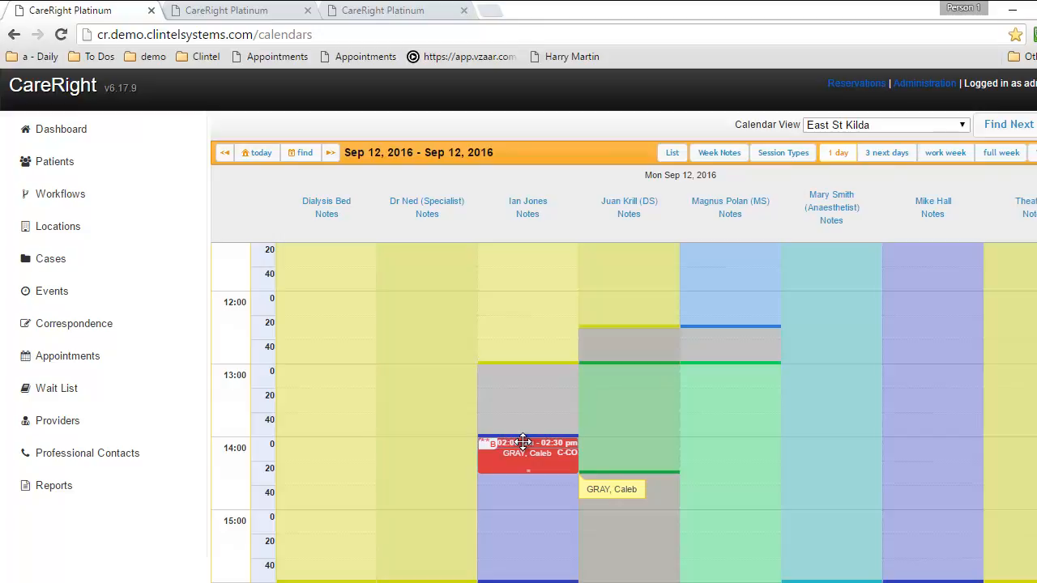
drag(522, 441, 522, 507)
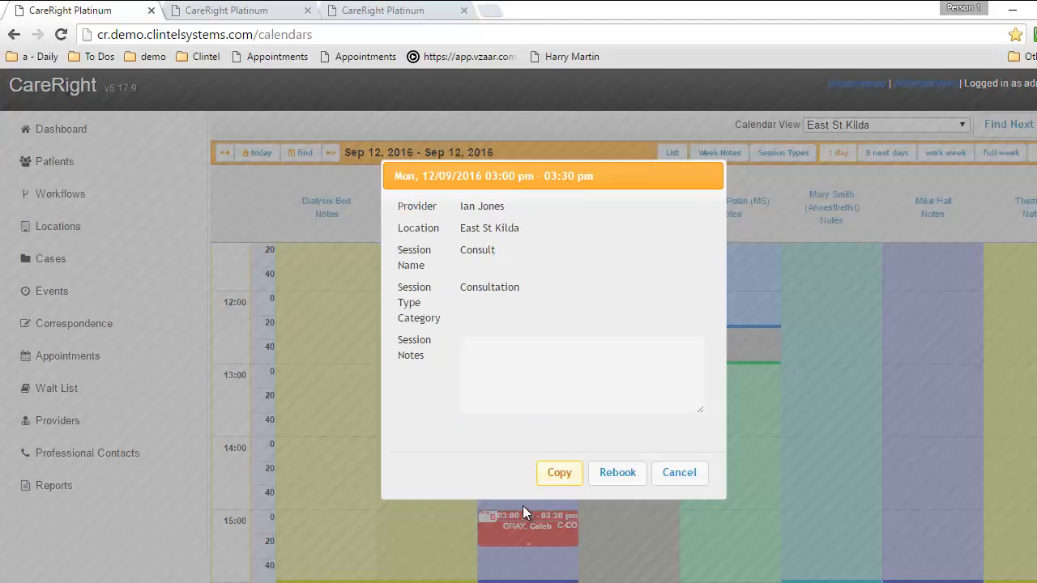
click(616, 473)
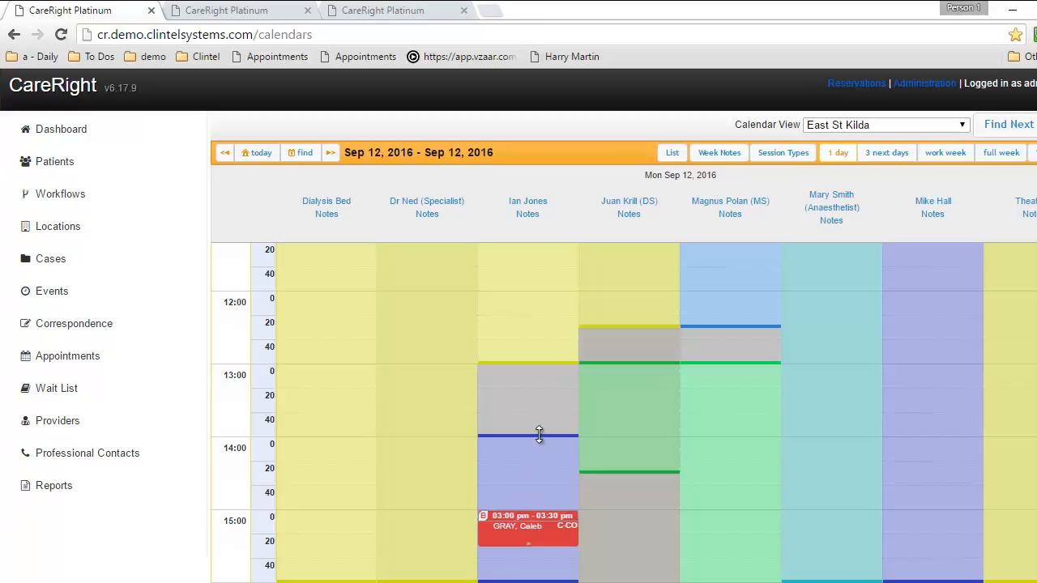
scroll(538, 435, up, 3)
scroll(502, 451, down, 4)
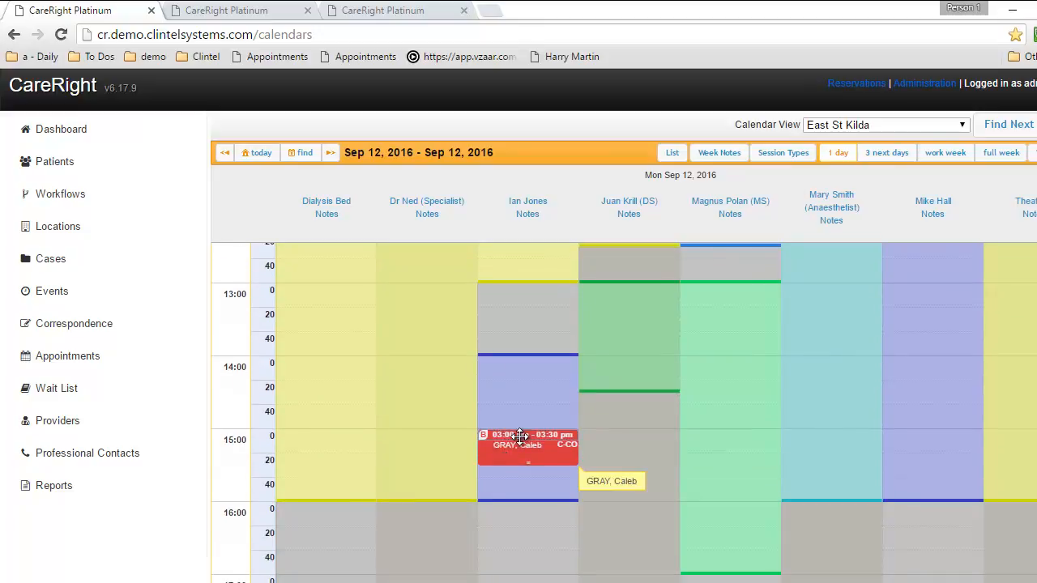
right_click(519, 436)
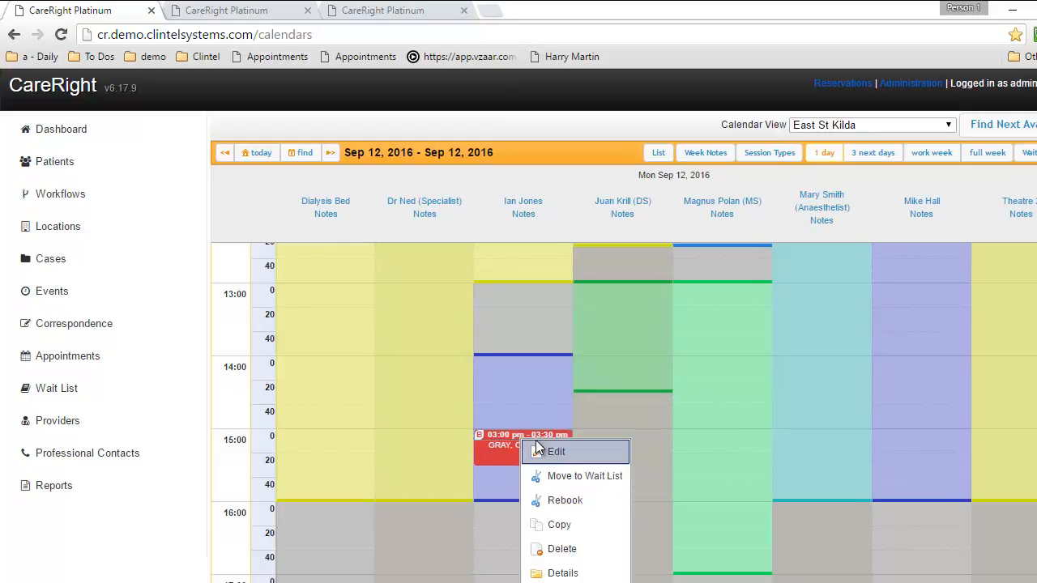
Open the appointment's Details, go to the patient's record, and open the patient's Appointments calendar
click(548, 572)
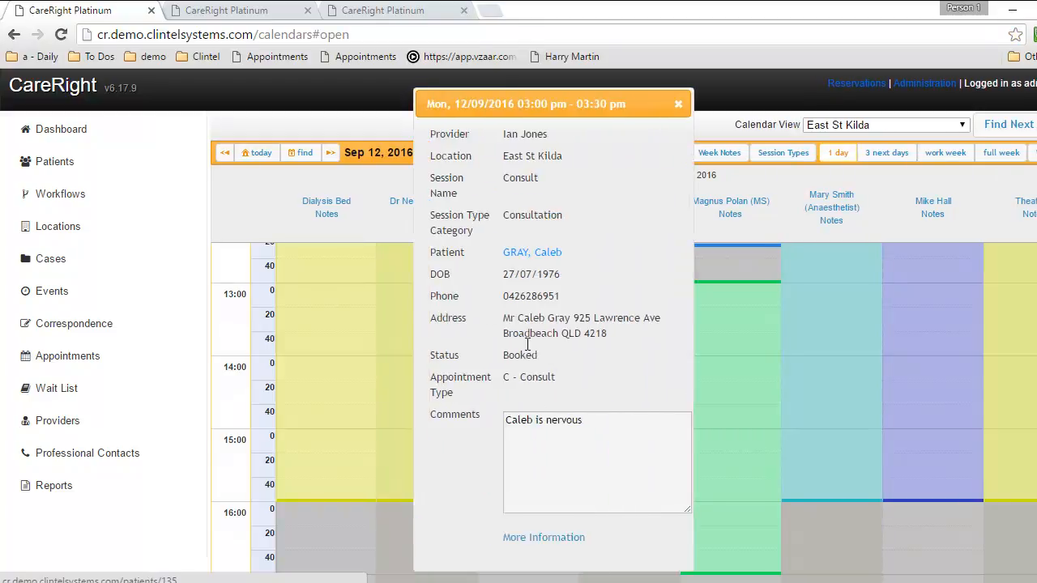
click(541, 251)
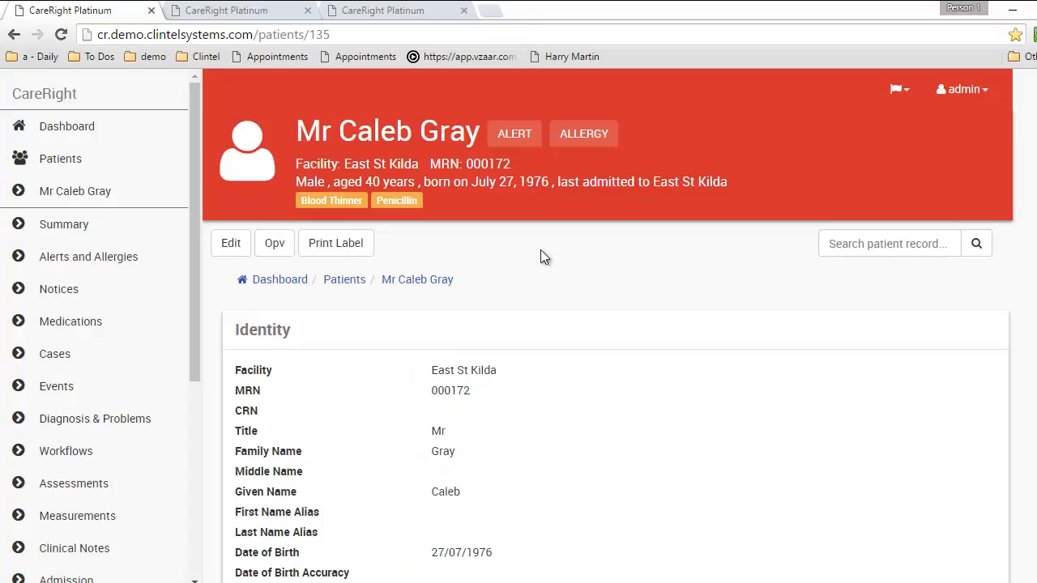
drag(193, 209, 196, 434)
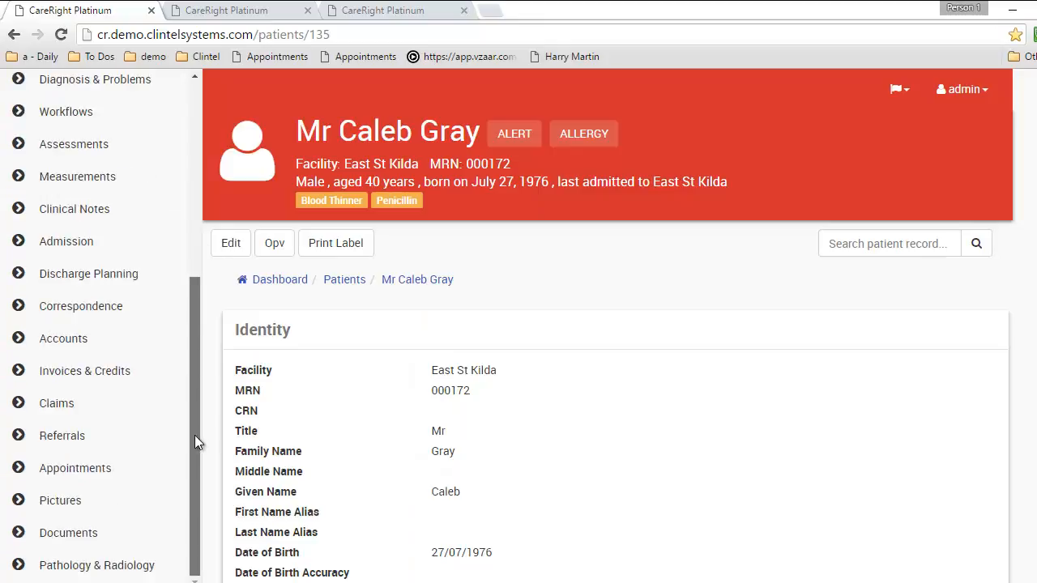
click(127, 468)
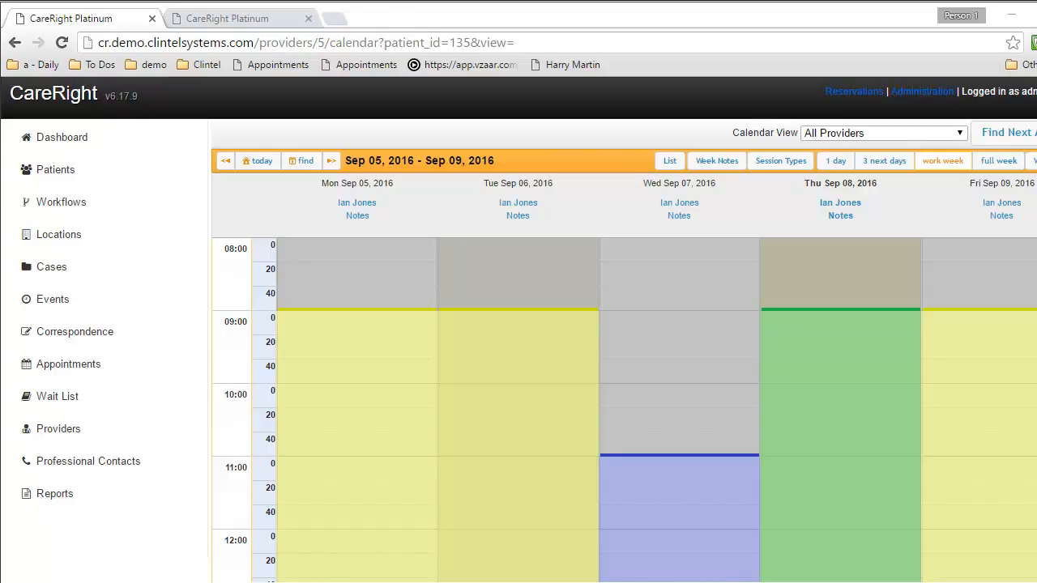
Advance to Sep 12–16 and book Friday 10:00 as P - Other Procedure for 30 minutes
click(333, 161)
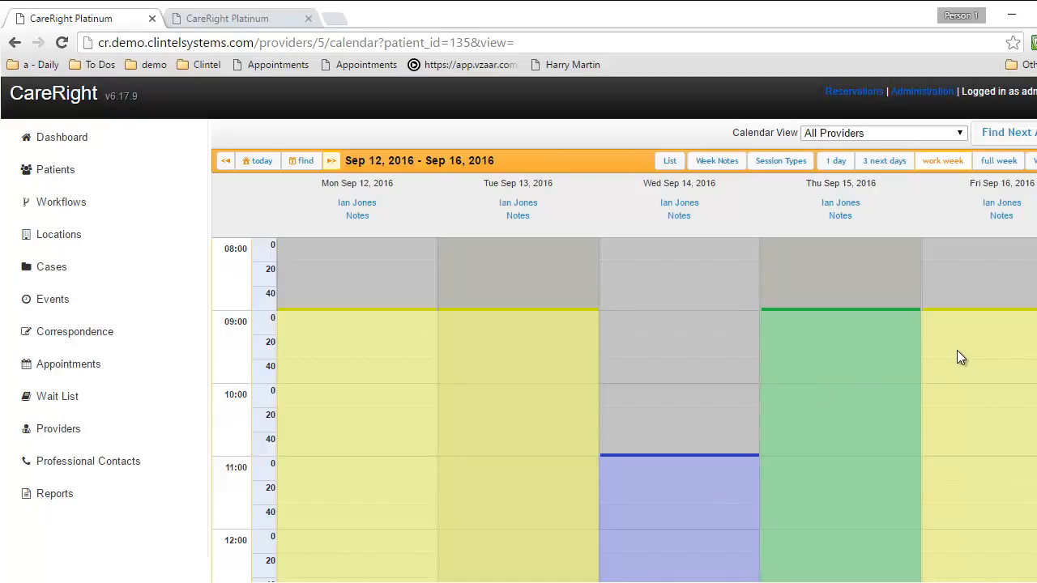
click(964, 396)
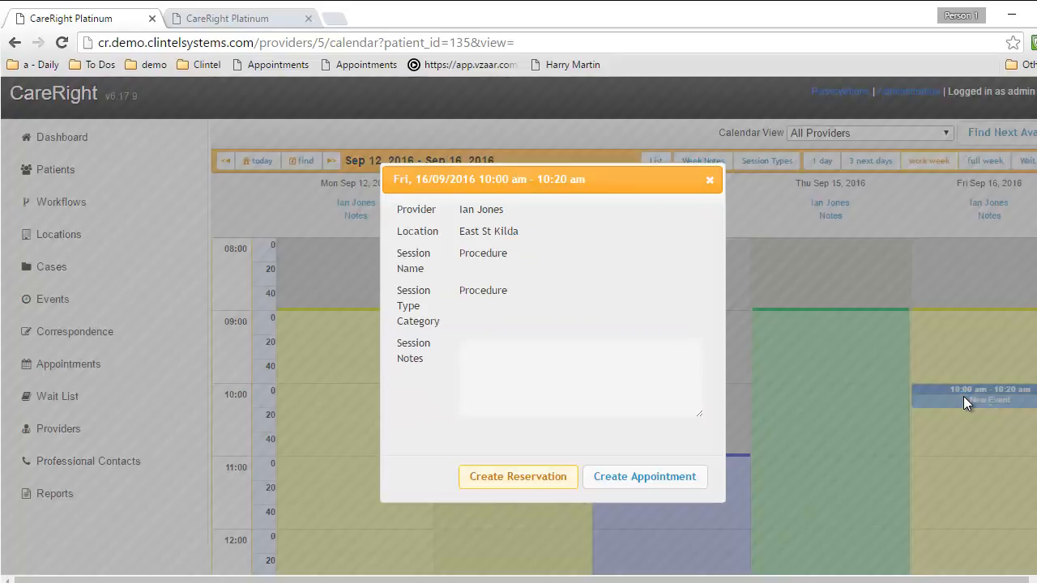
click(614, 477)
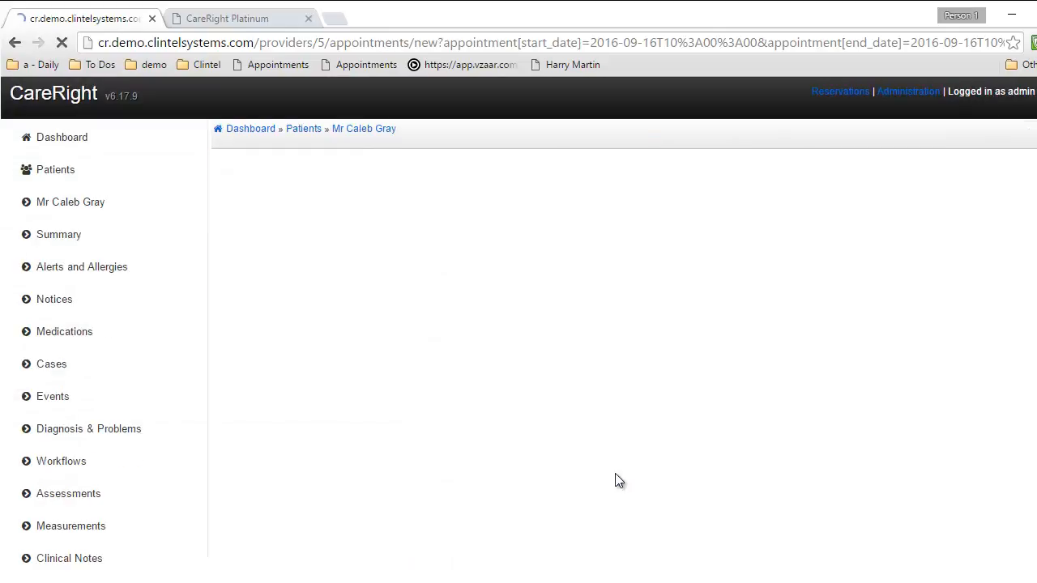
click(474, 225)
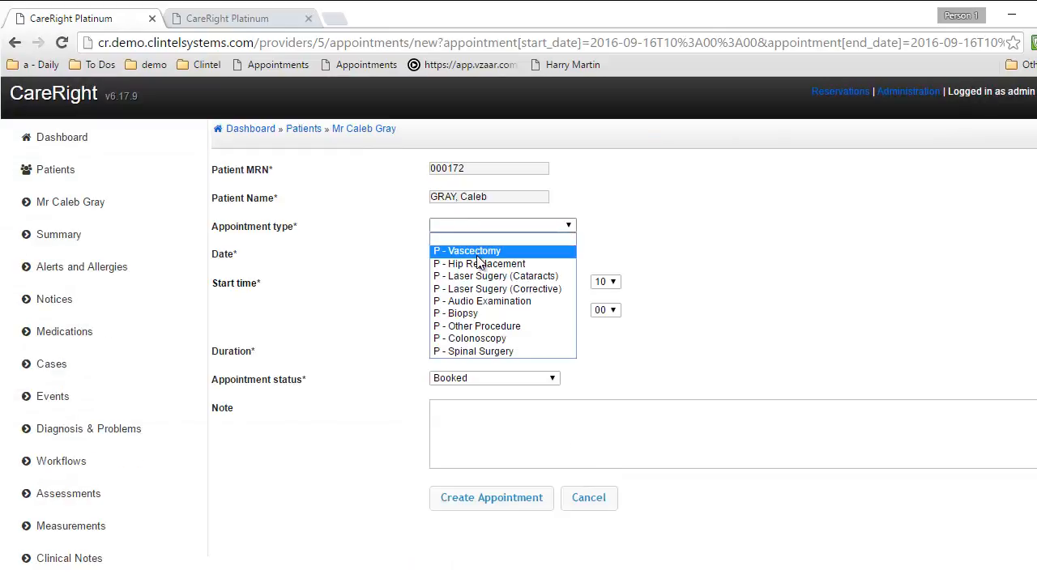
click(479, 327)
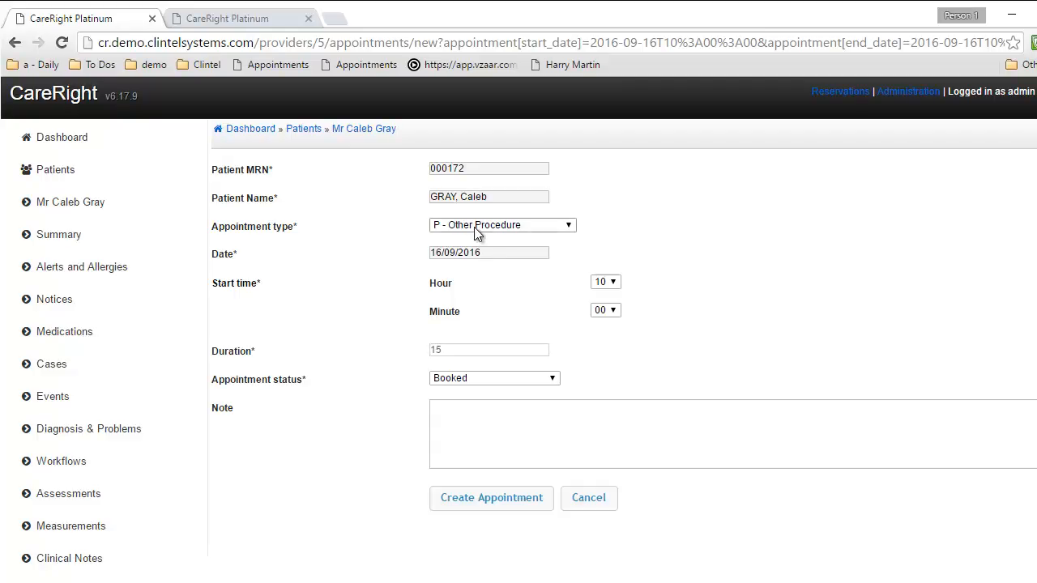
drag(462, 350, 392, 346)
text(30)
click(467, 494)
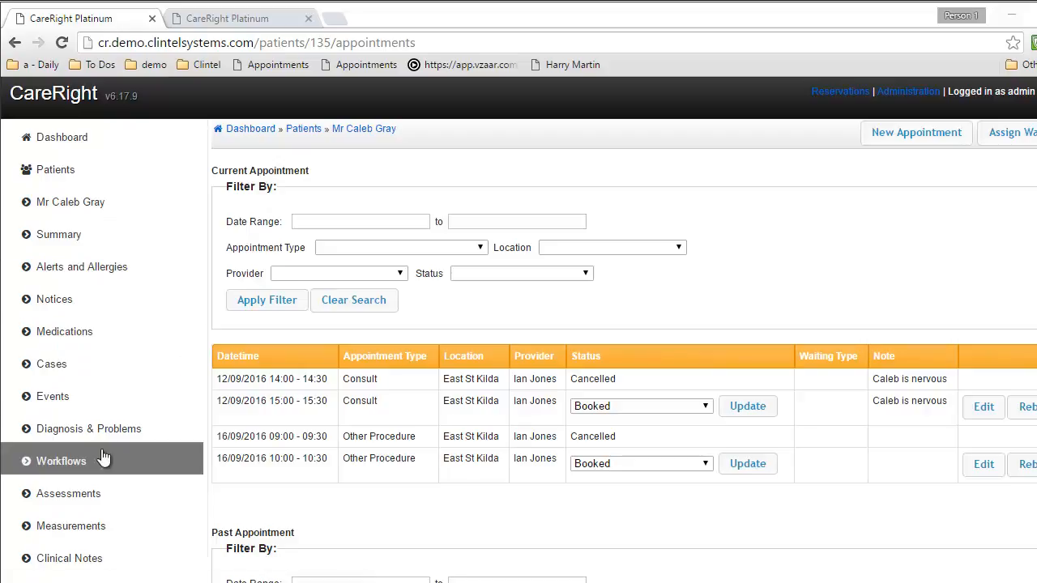
Start a new MH-002 Intake Assessment from Assessments by searching 'intake', then perform it
click(95, 491)
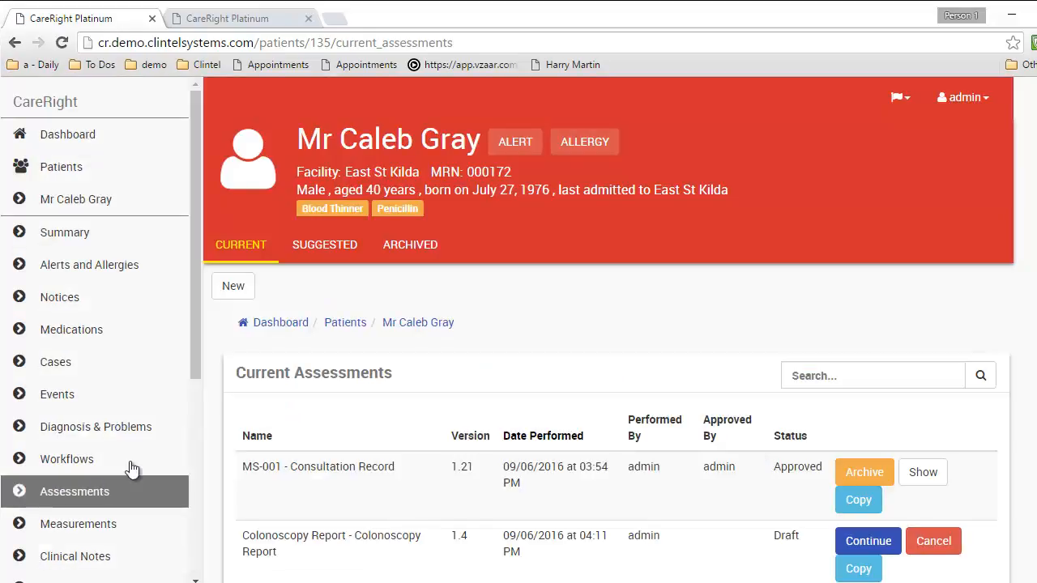
click(238, 288)
click(493, 362)
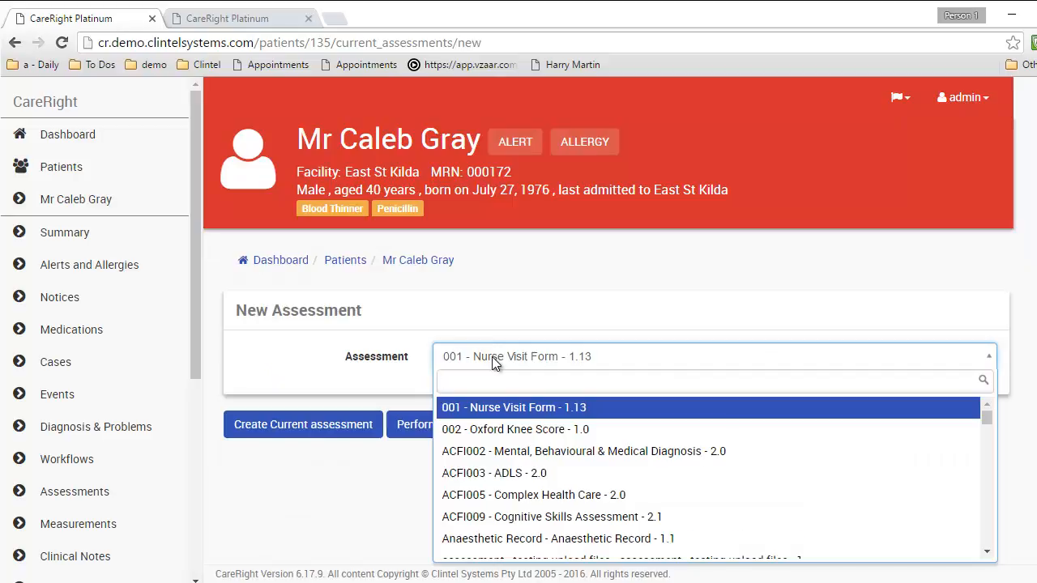
text(intake)
key(Return)
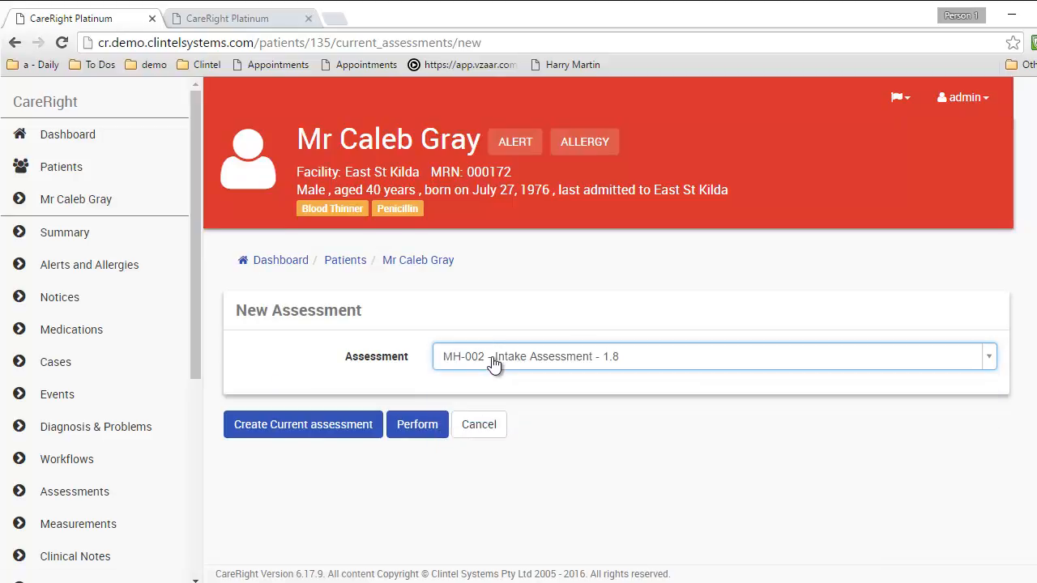
click(418, 424)
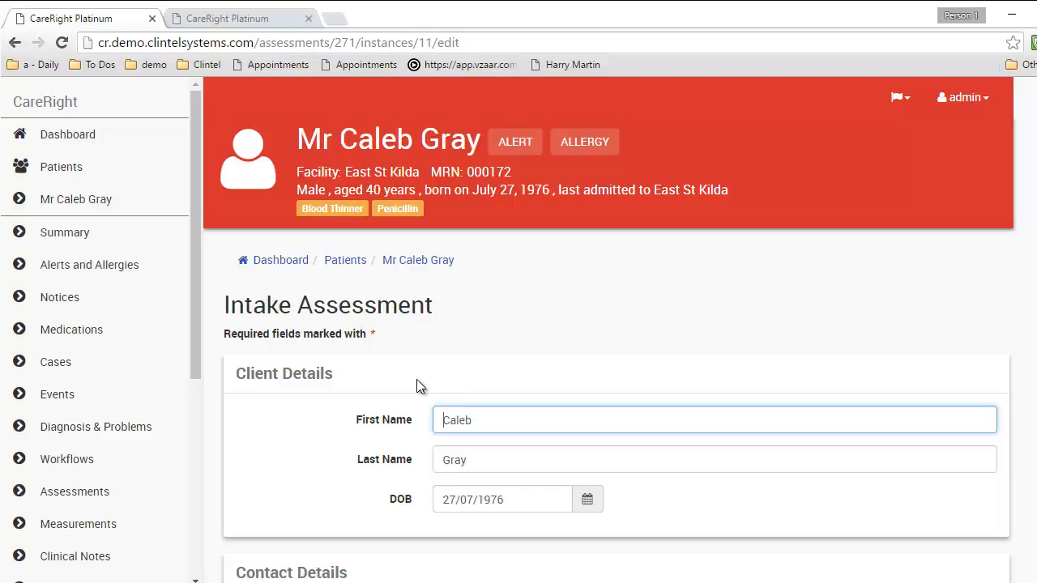
Change the last digit of the Home Phone number to 5
scroll(416, 386, down, 2)
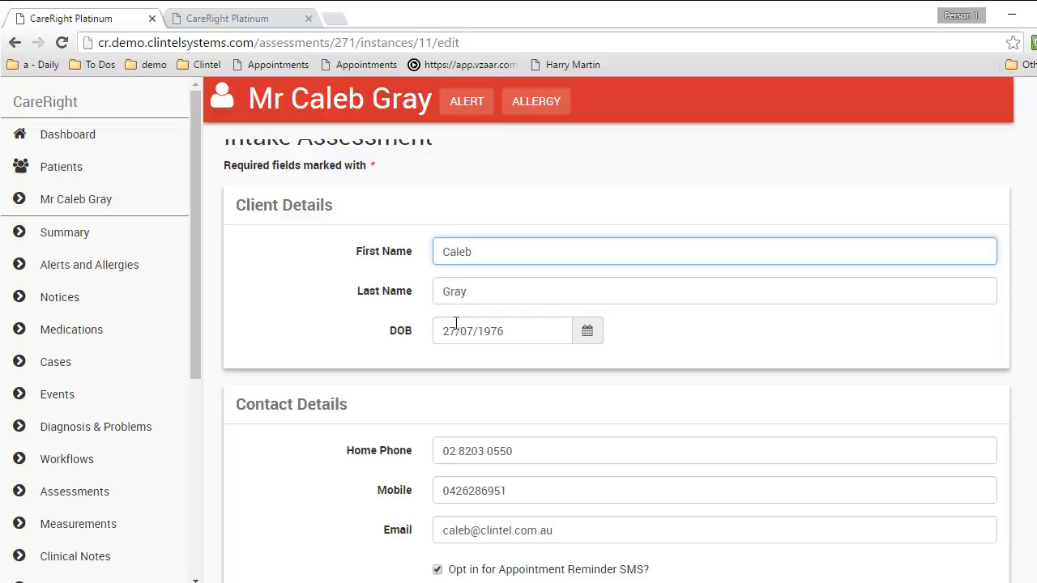
scroll(456, 324, down, 1)
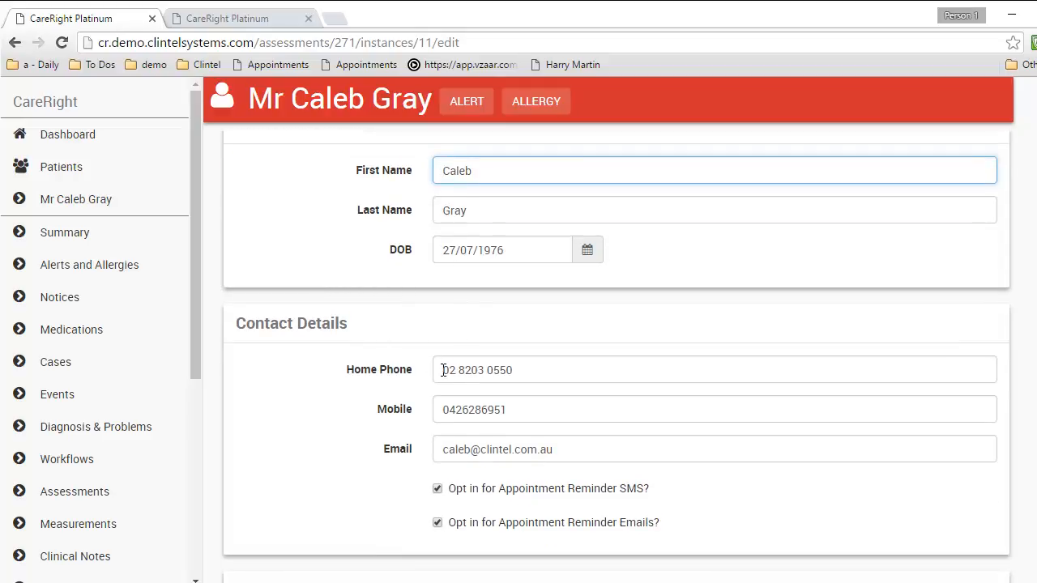
scroll(444, 370, down, 1)
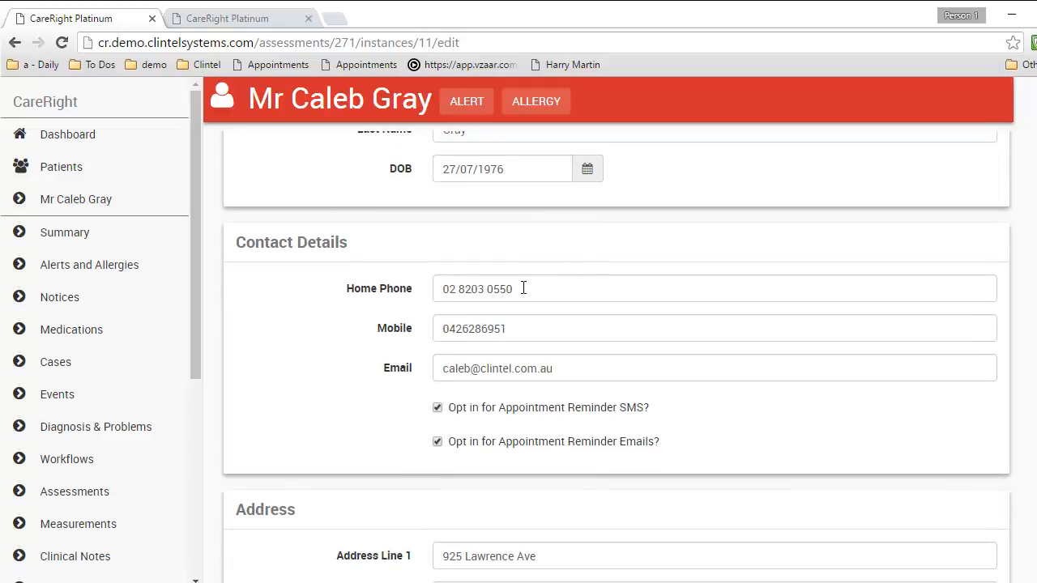
drag(518, 290, 509, 289)
text(5)
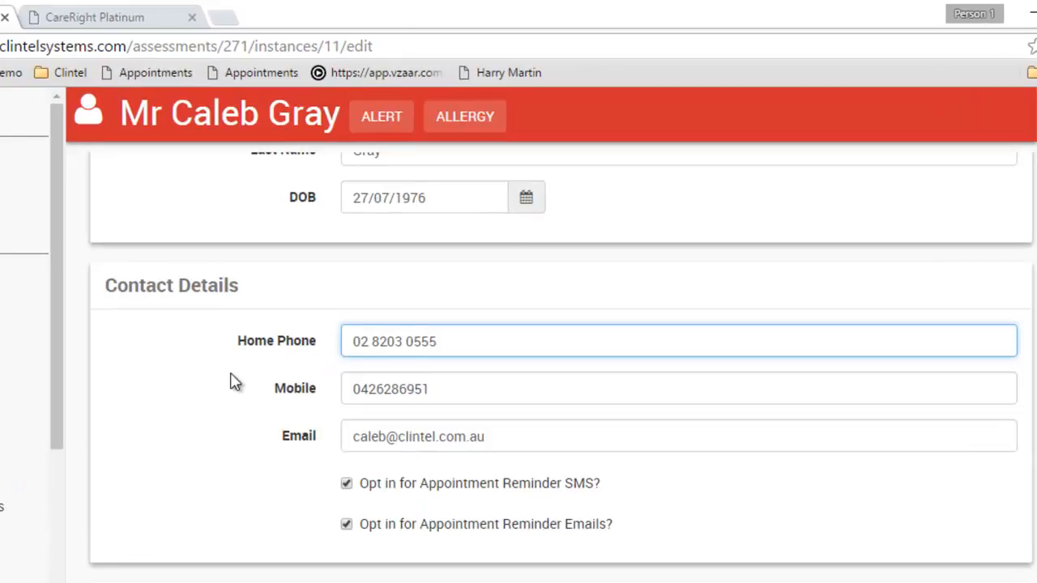
scroll(230, 382, down, 4)
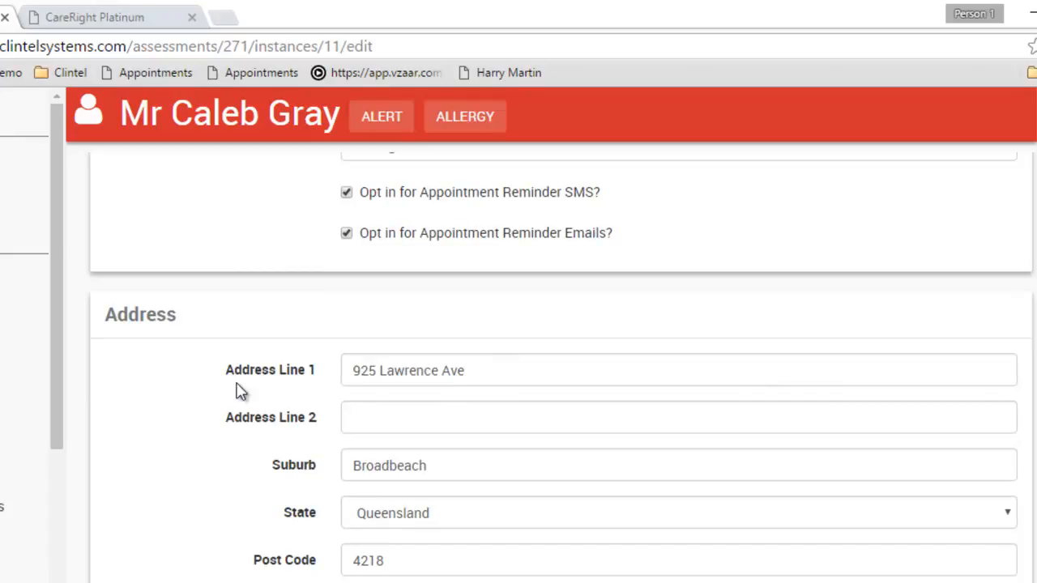
scroll(238, 389, down, 10)
click(369, 270)
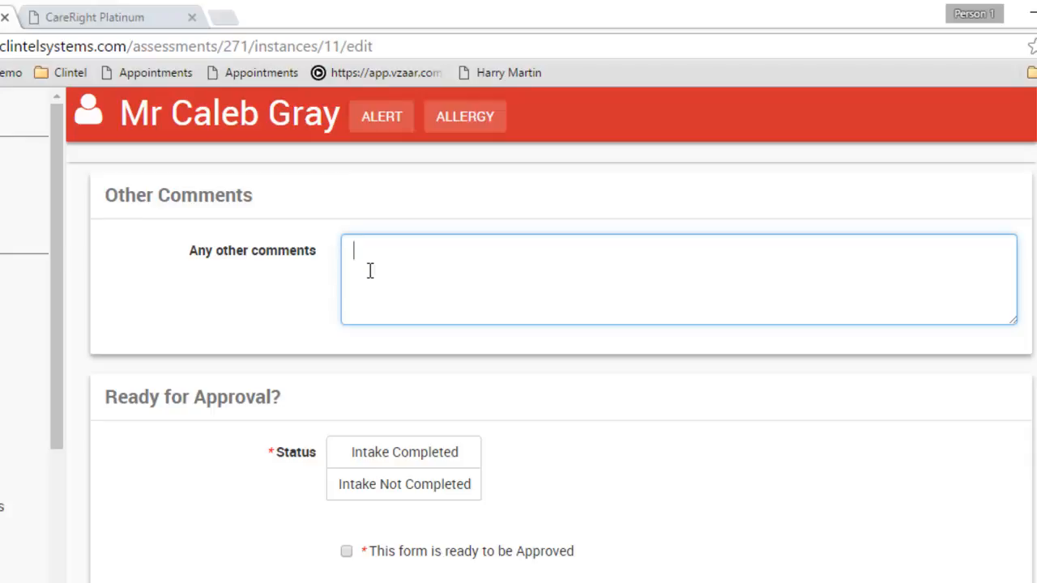
Set Intake Completed and Suitable for Assessment Yes, tick ready to approve, and approve
click(378, 453)
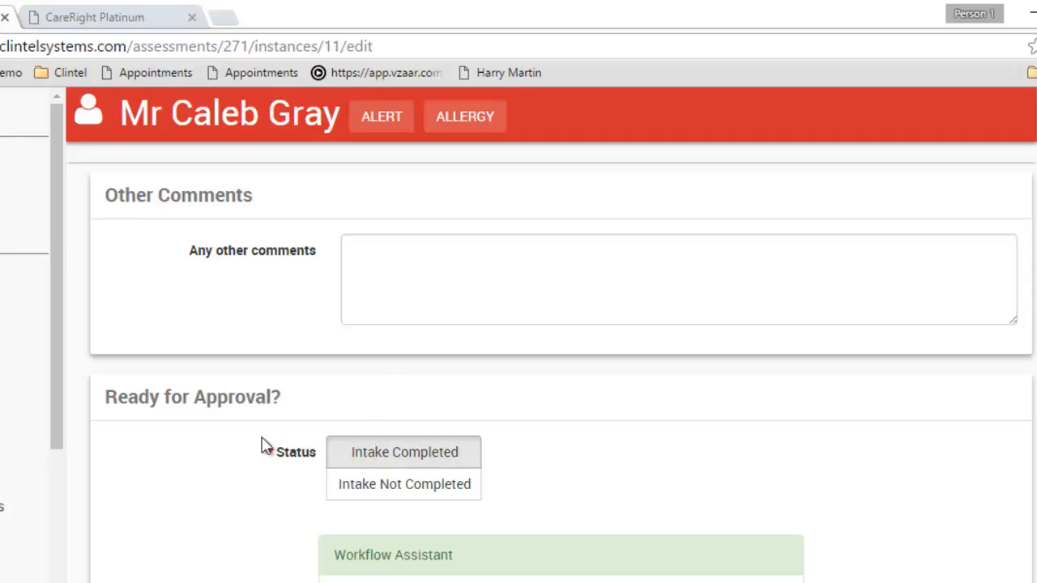
scroll(261, 444, down, 1)
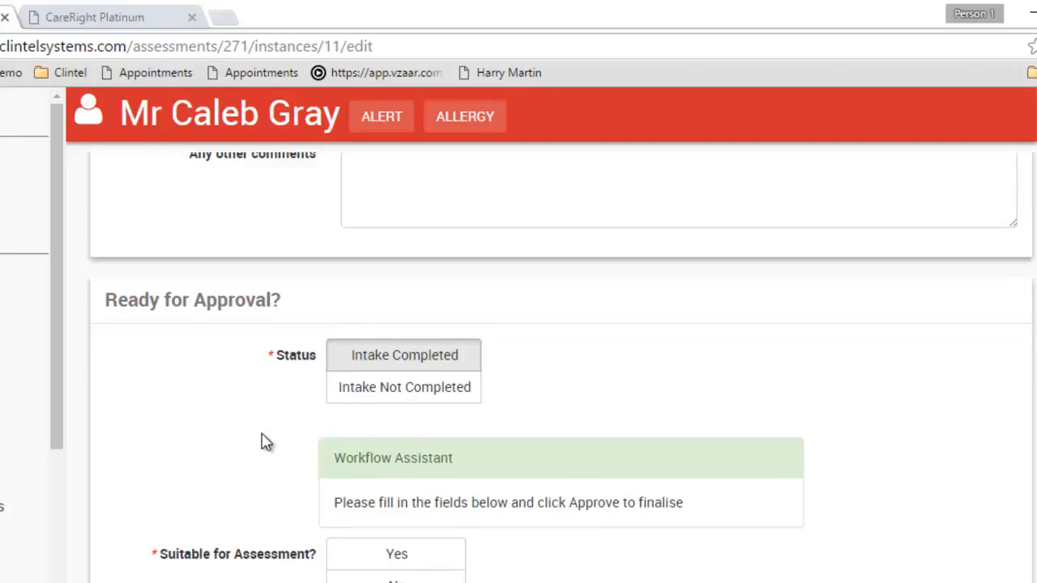
scroll(261, 441, down, 2)
click(385, 362)
click(362, 494)
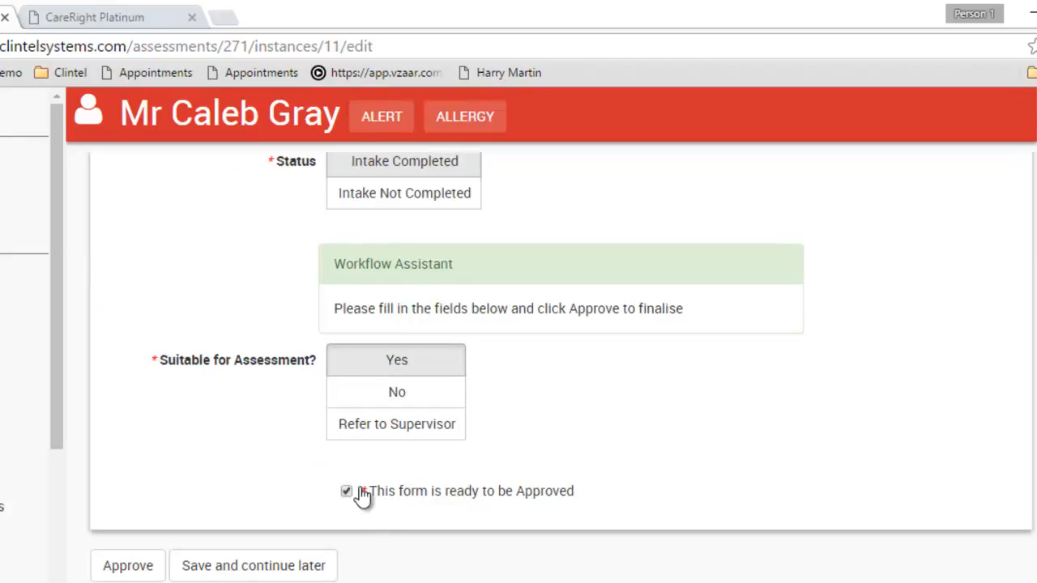
click(122, 569)
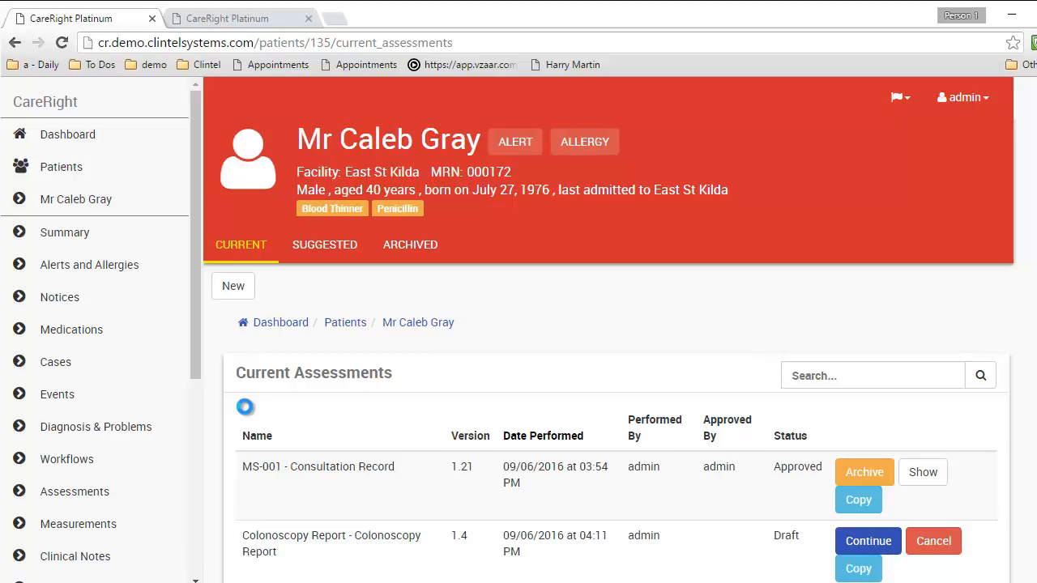
Open Admission from the sidebar to view the 10/08/2016 Day Surgery Admission
drag(196, 268, 200, 491)
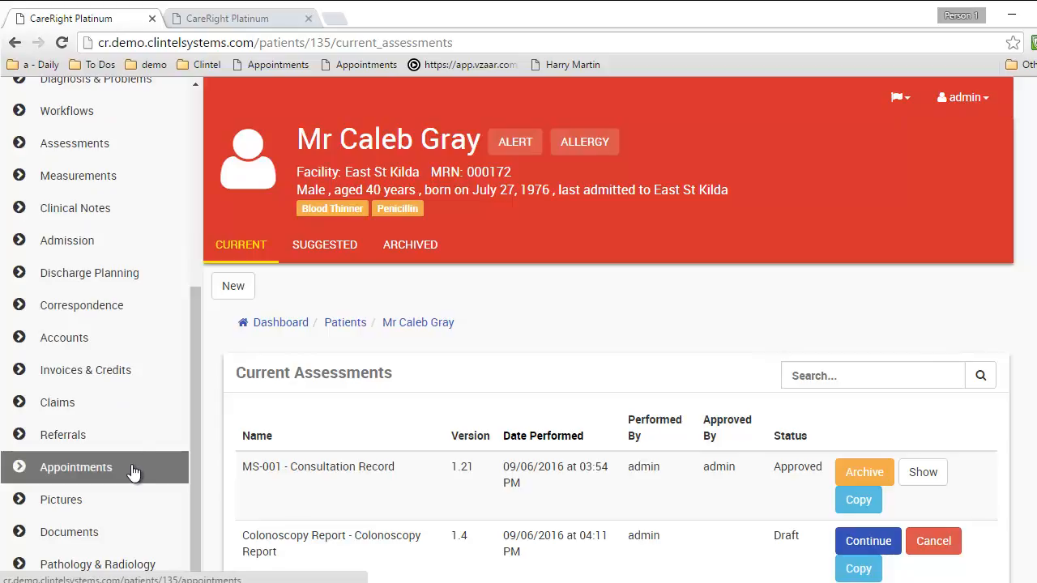
click(90, 242)
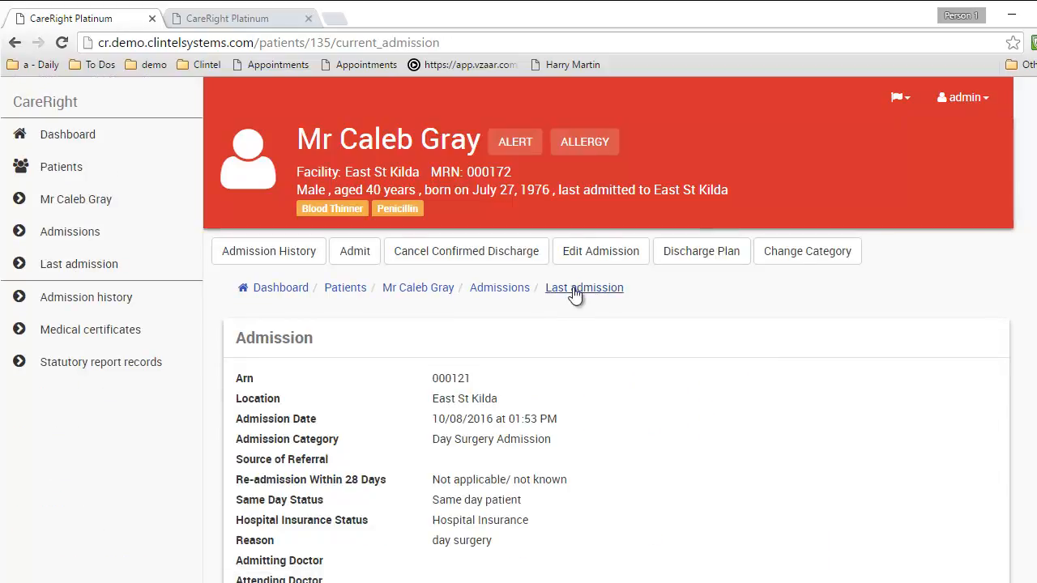
Start a new admission for the patient dated 16/09/2016
click(354, 252)
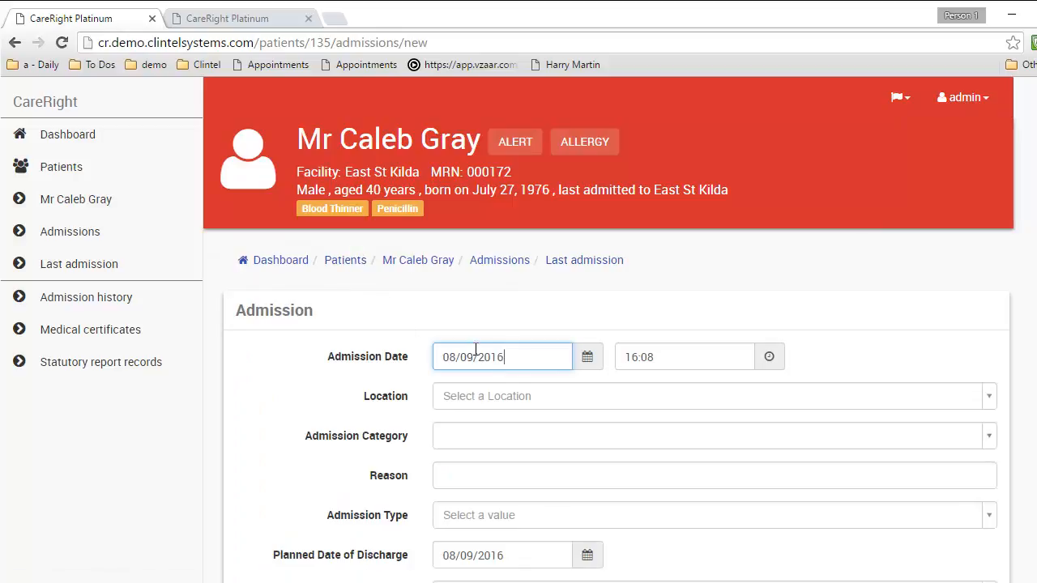
click(586, 357)
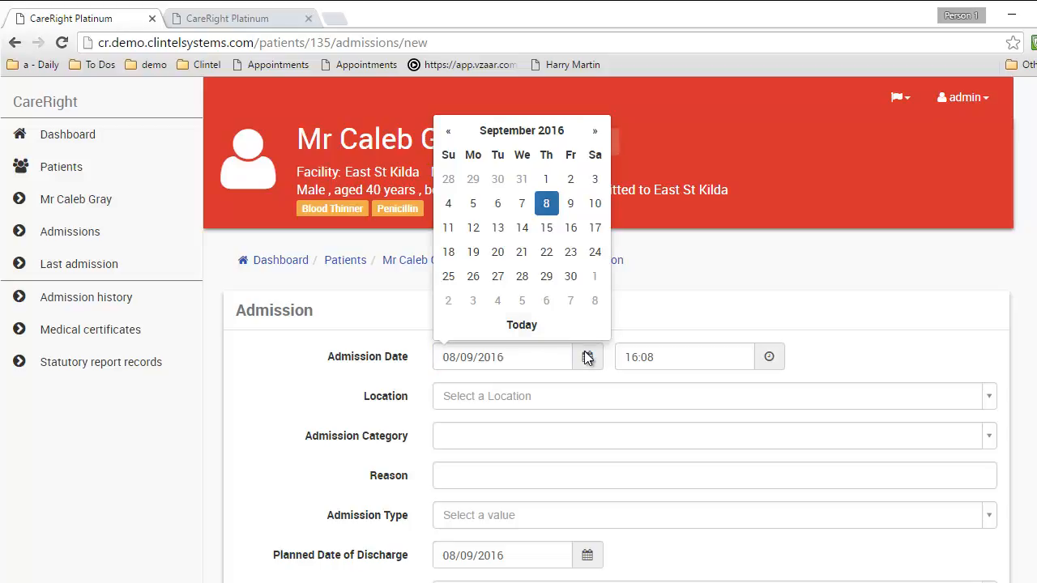
click(571, 229)
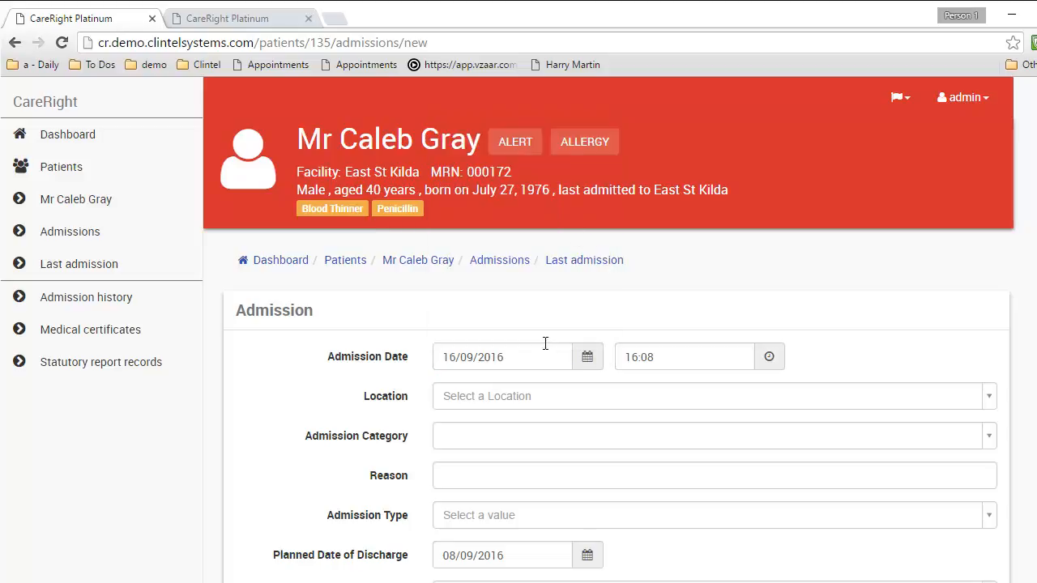
Replace the admission time 16:08 with 10:00 and set the location to East St Kilda
click(668, 358)
drag(667, 357, 607, 358)
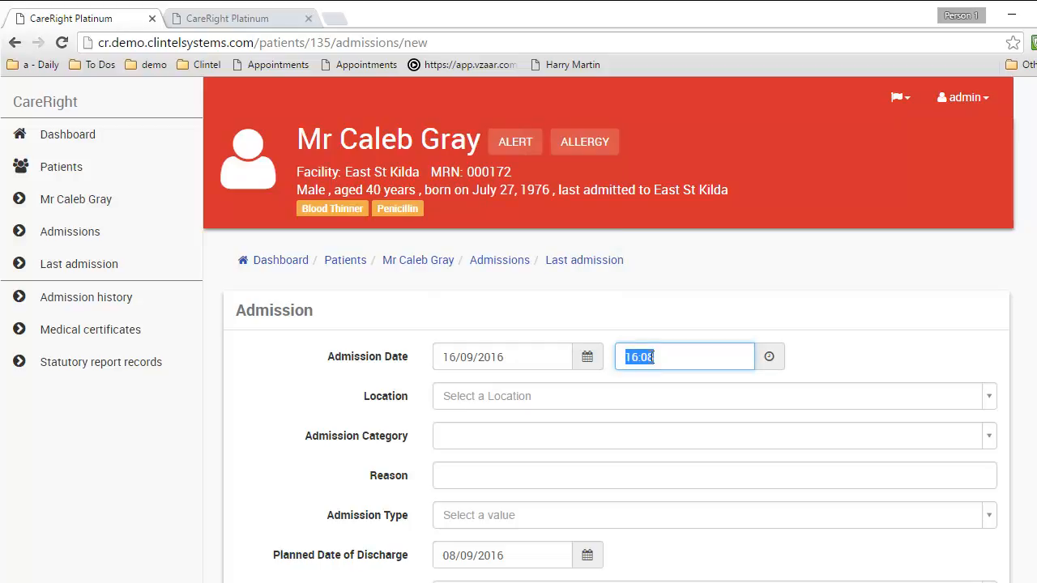
text(10:00)
click(461, 401)
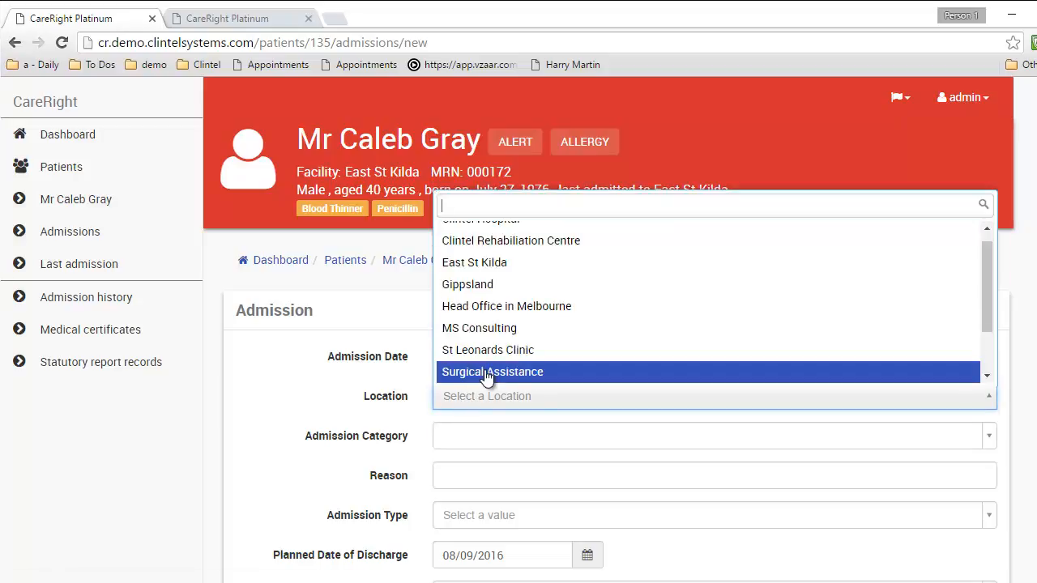
click(503, 264)
scroll(504, 269, down, 2)
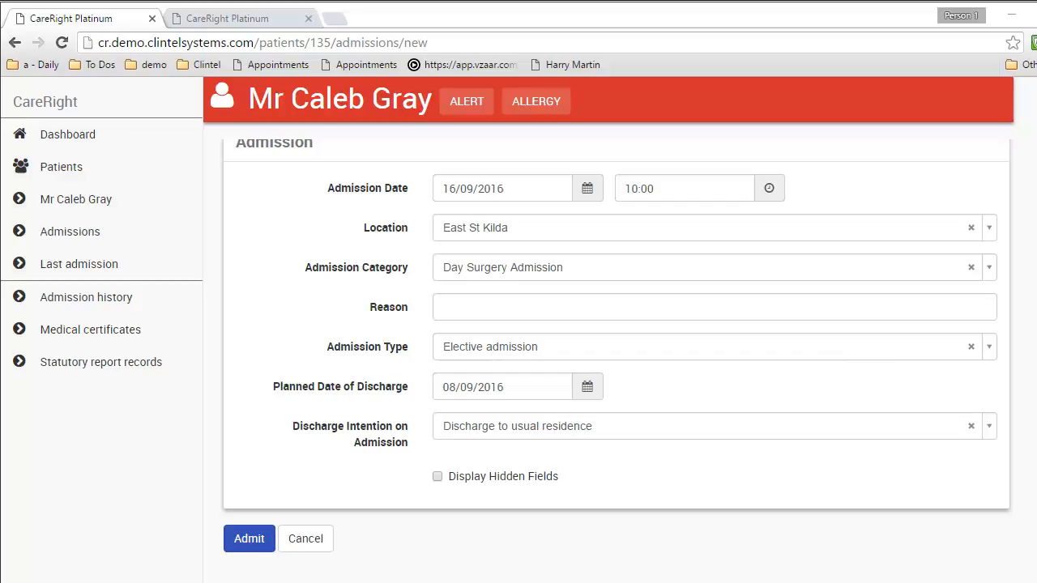
Keep Day Surgery Admission as the category and enter 'procedure x' as the reason
click(502, 268)
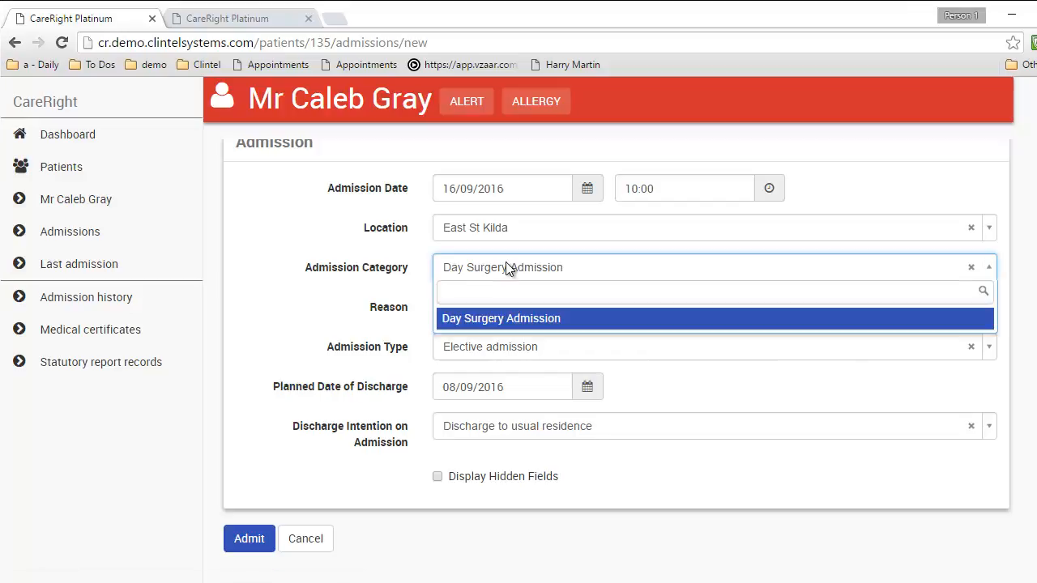
click(490, 271)
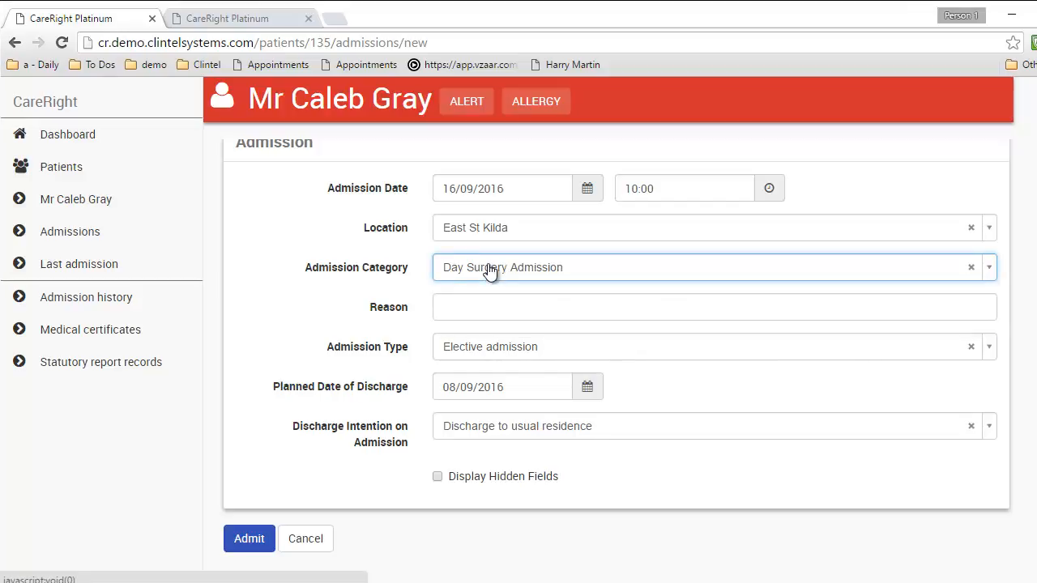
click(488, 304)
text(procedure x)
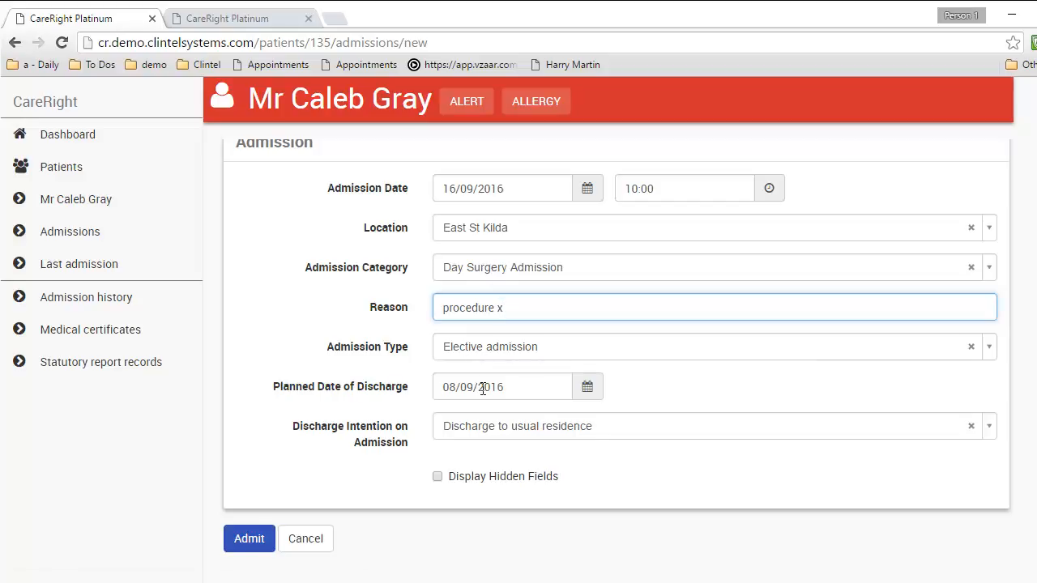
Set the planned discharge date to 16/09/2016 and admit the patient
click(587, 388)
click(570, 261)
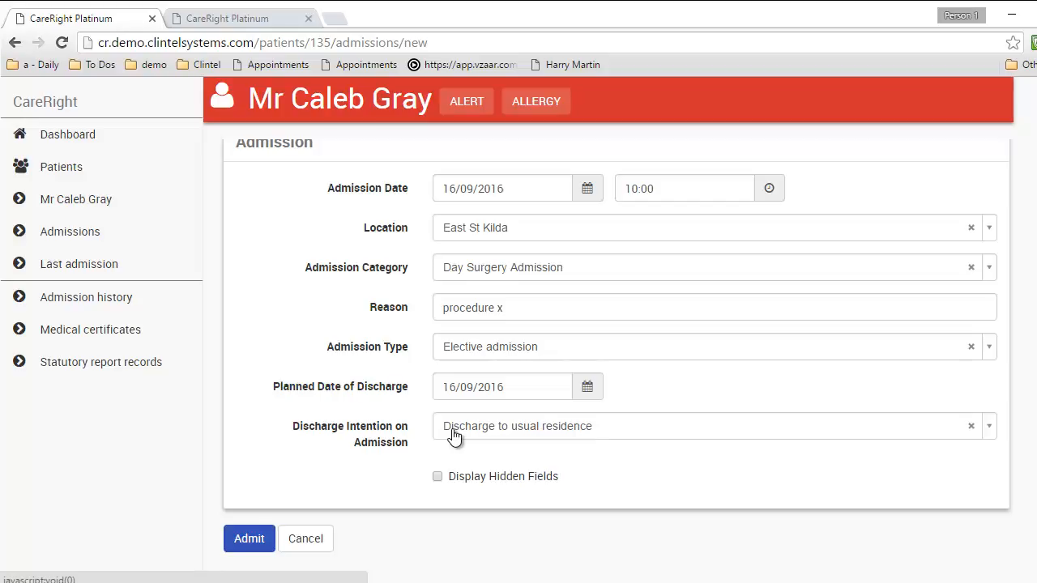
click(438, 476)
click(258, 541)
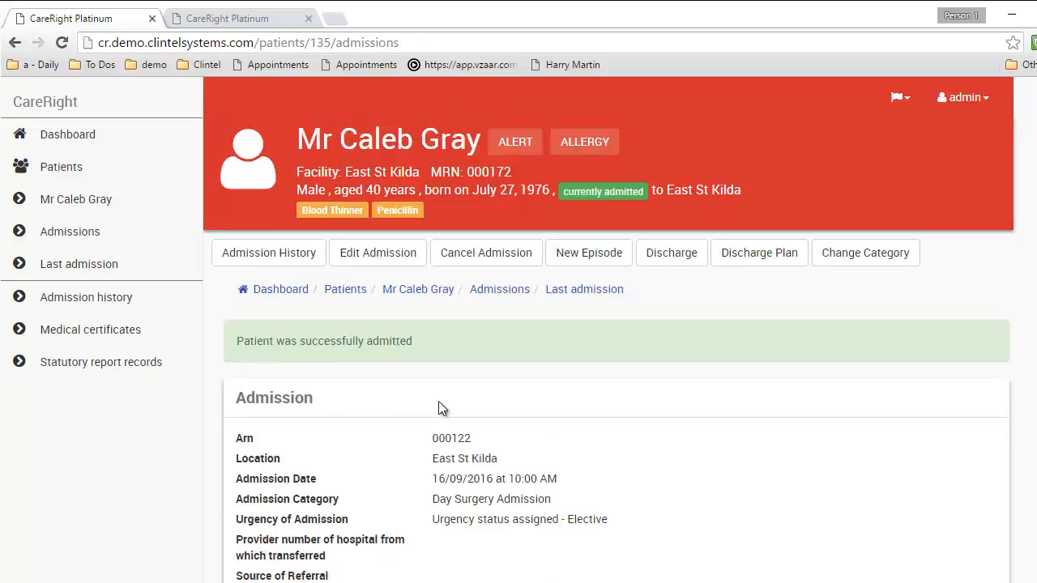
scroll(439, 400, down, 3)
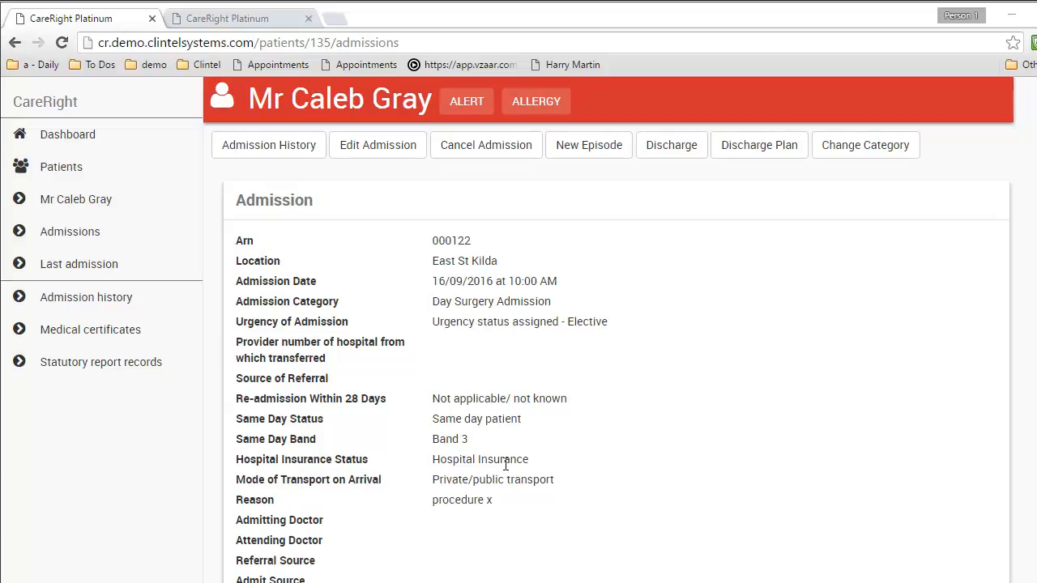
scroll(505, 464, down, 3)
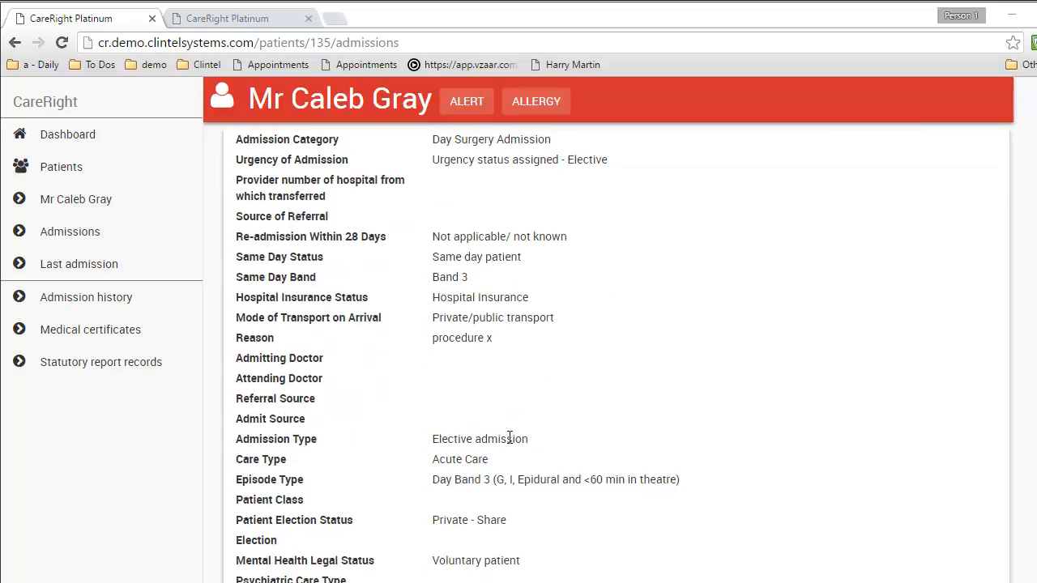
scroll(449, 340, down, 2)
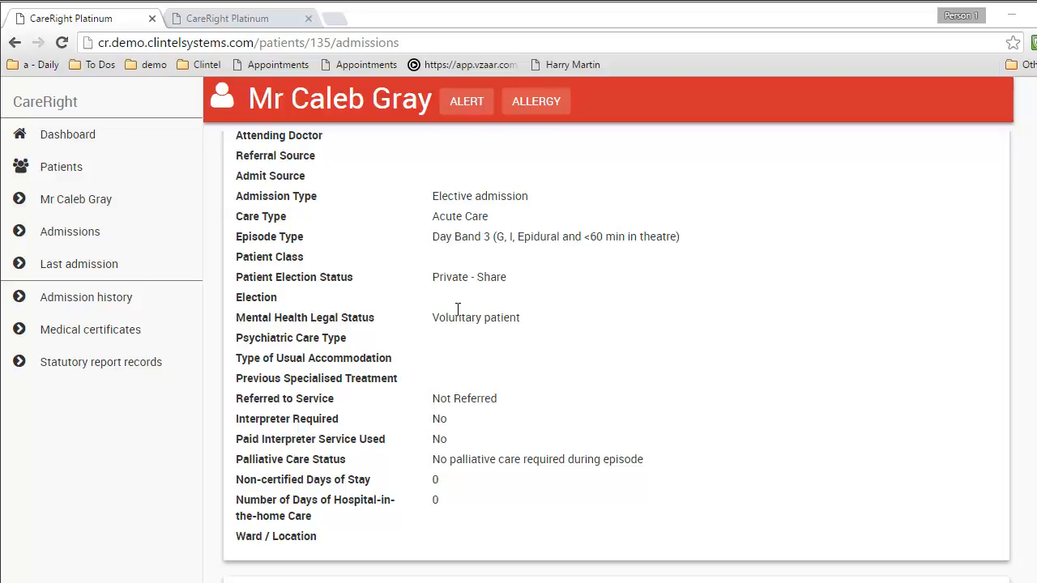
scroll(457, 309, up, 7)
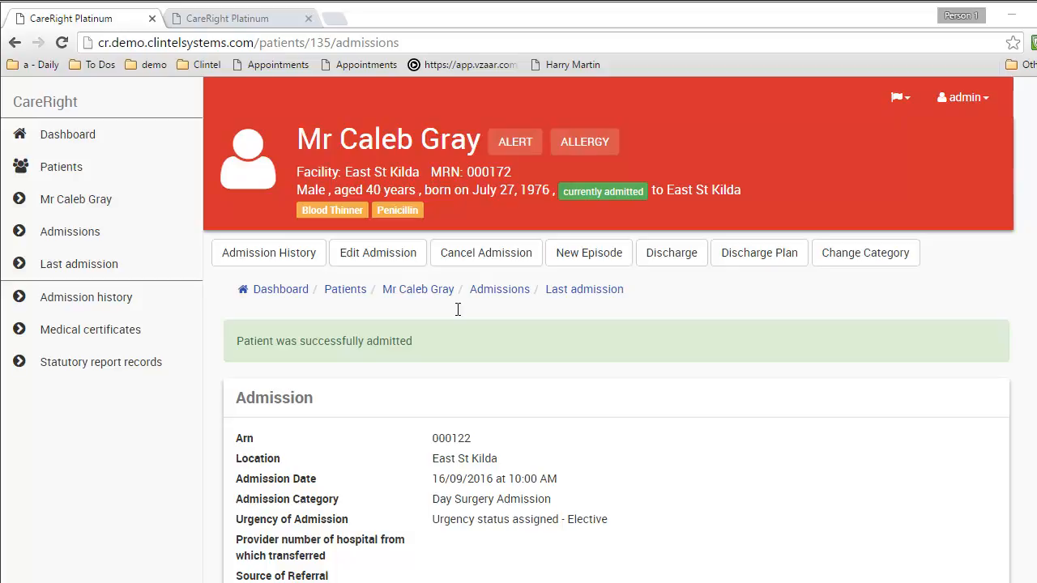
Begin a discharge with status Return to Family or Home and destination Home
click(671, 255)
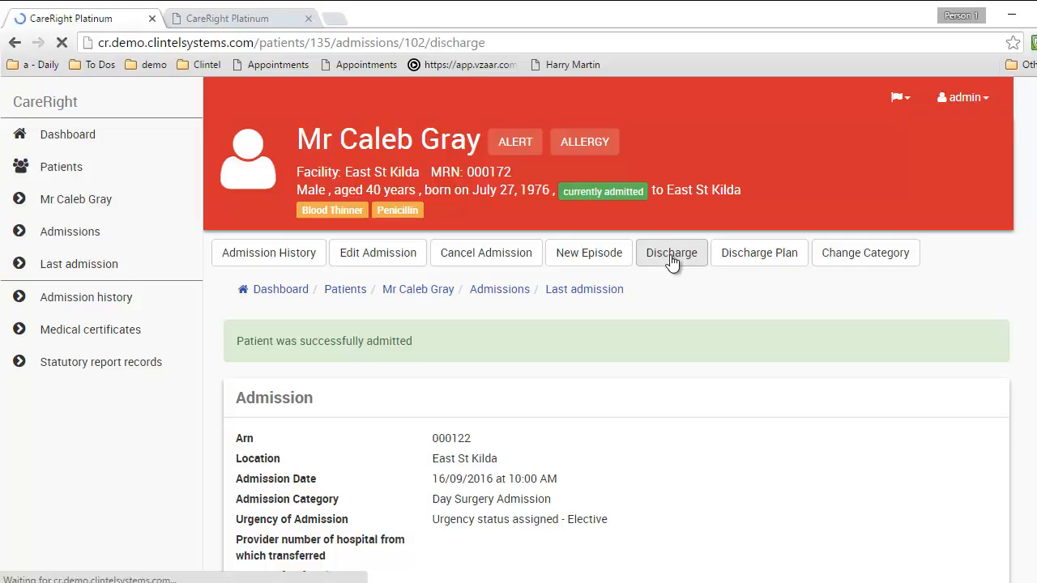
scroll(535, 356, down, 2)
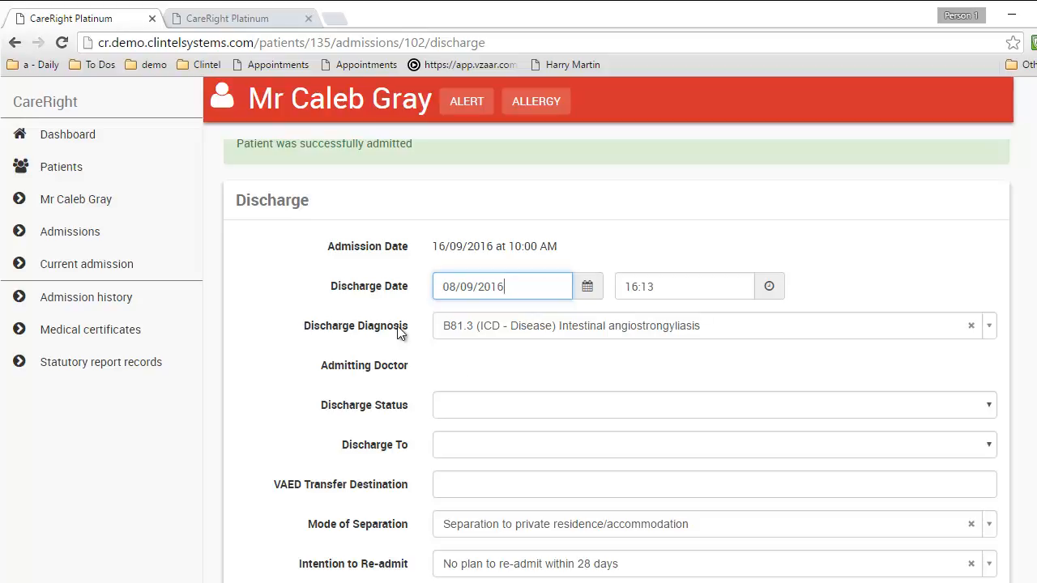
scroll(478, 351, down, 1)
click(476, 333)
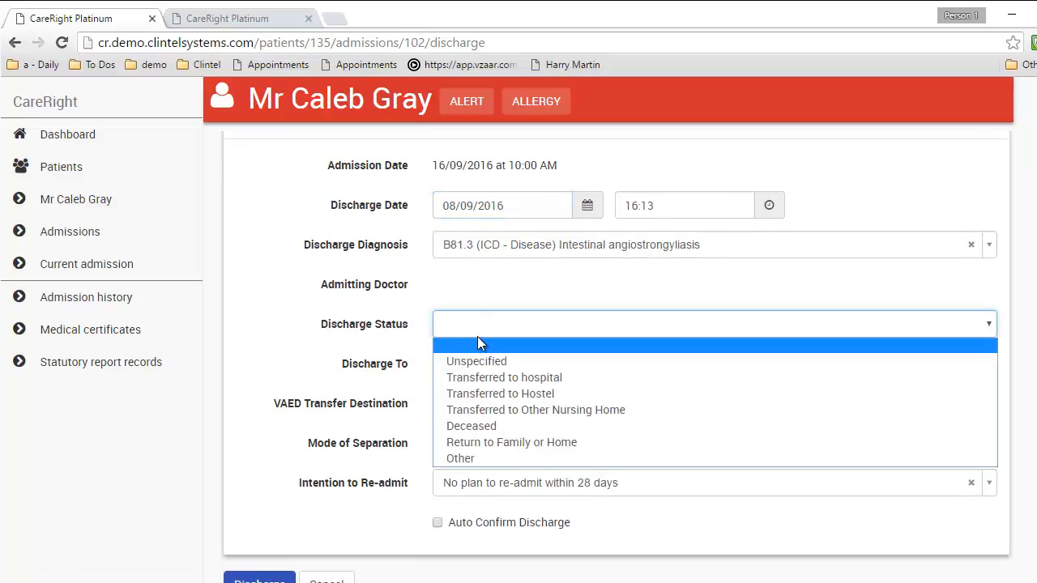
click(487, 442)
click(476, 370)
click(477, 400)
Tick Auto Confirm Discharge and submit the discharge
click(477, 402)
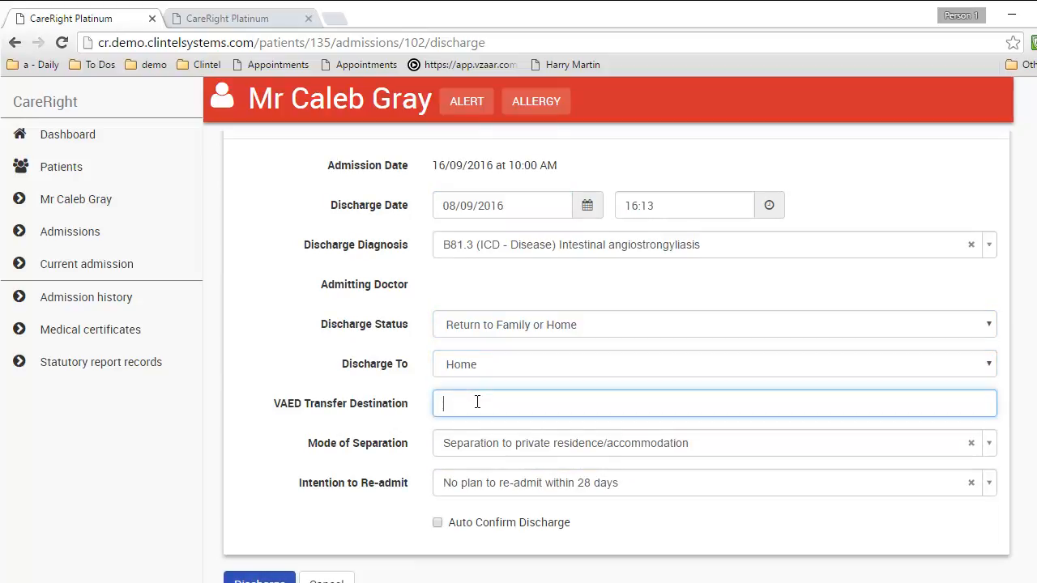
scroll(368, 408, down, 2)
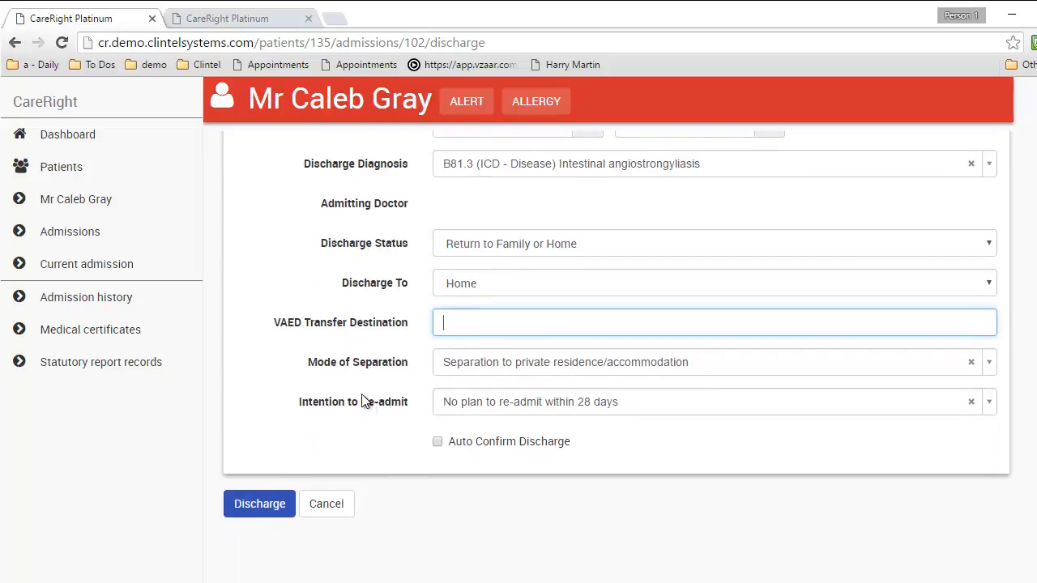
click(438, 443)
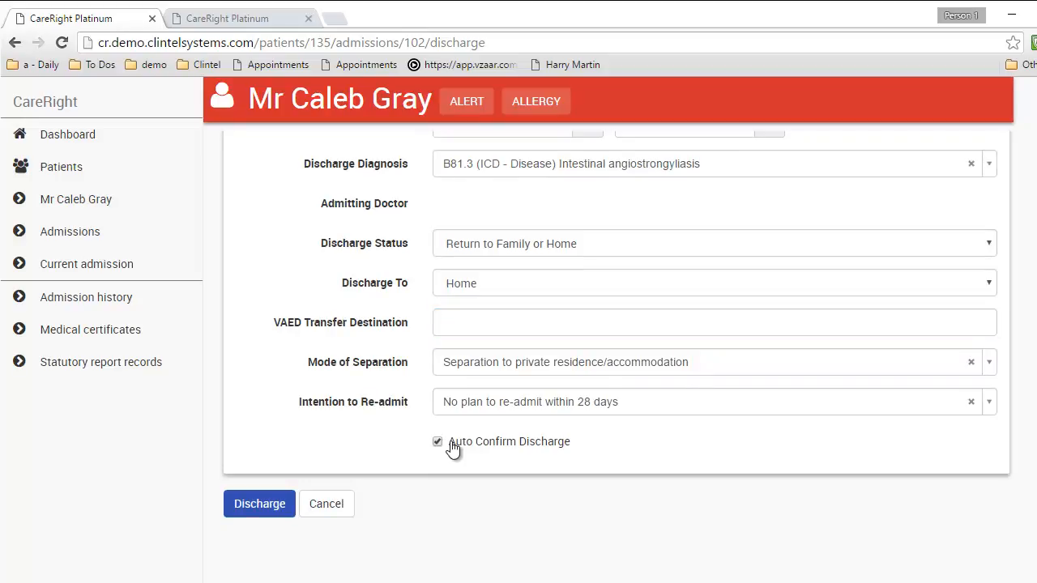
click(262, 502)
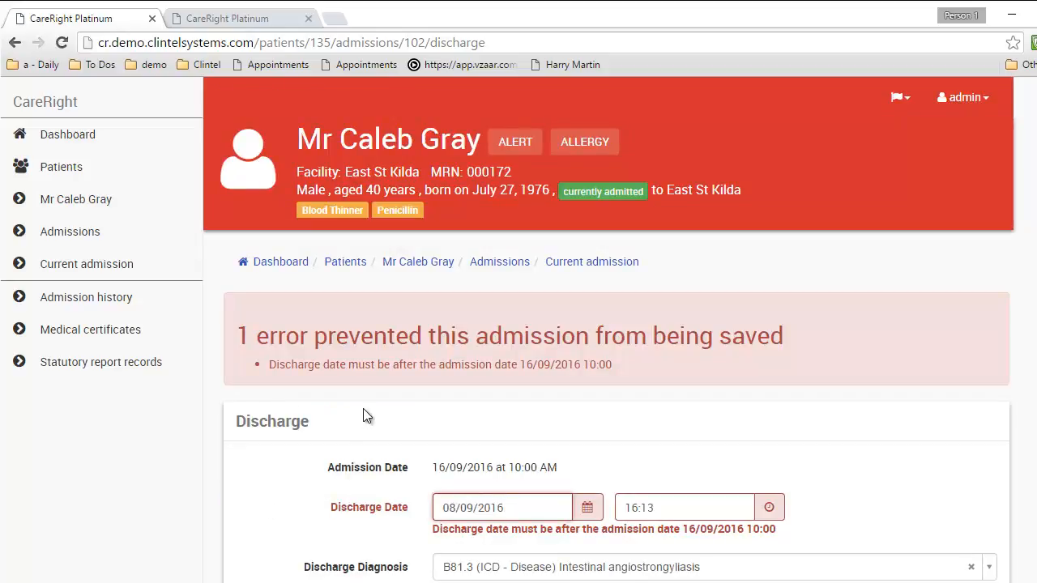
Change the discharge date's day from 08 to 16 and resubmit the discharge
scroll(363, 416, down, 2)
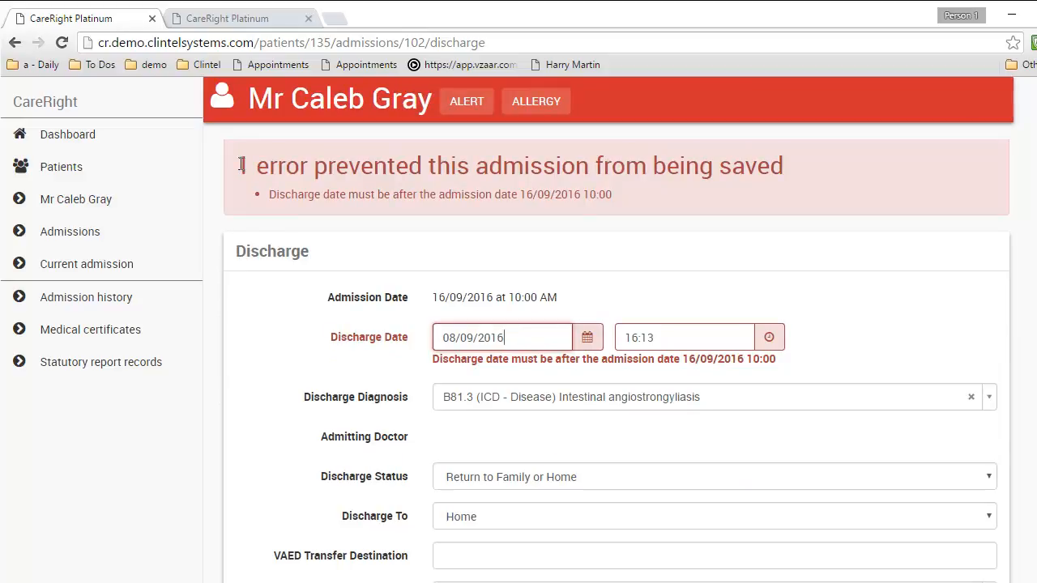
double_click(455, 338)
text(16)
scroll(320, 357, down, 3)
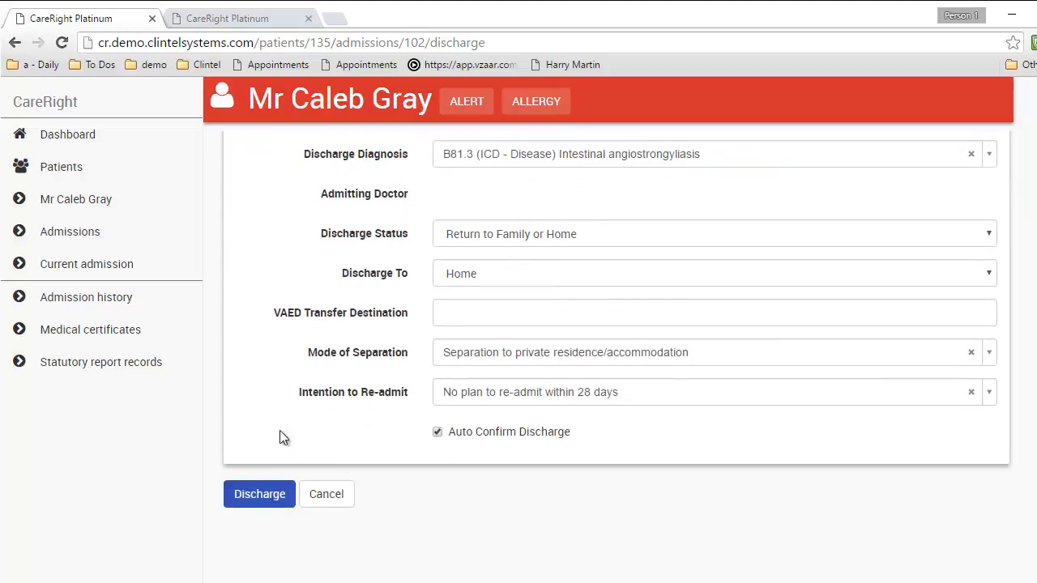
click(259, 492)
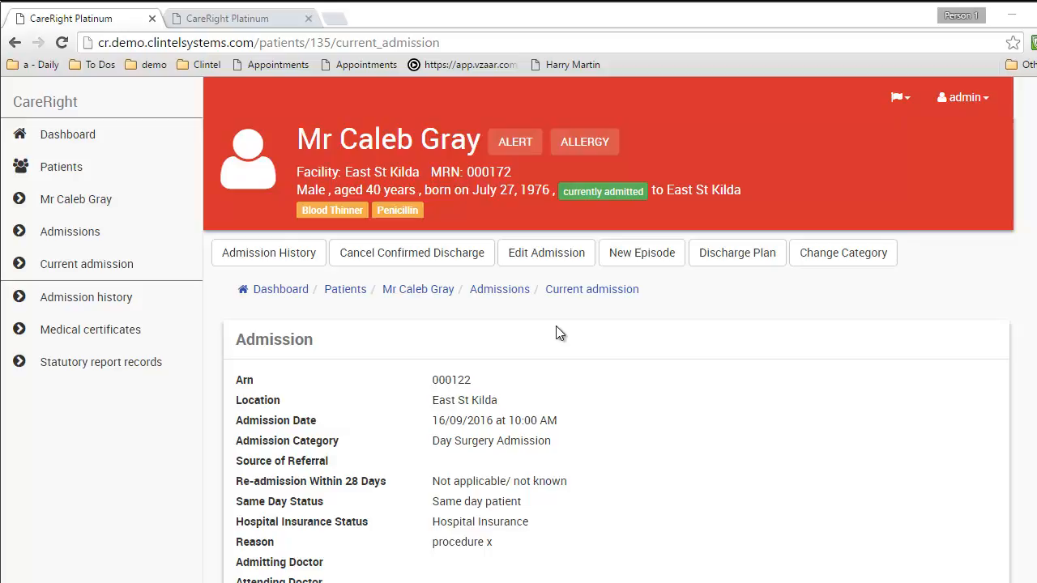
click(547, 255)
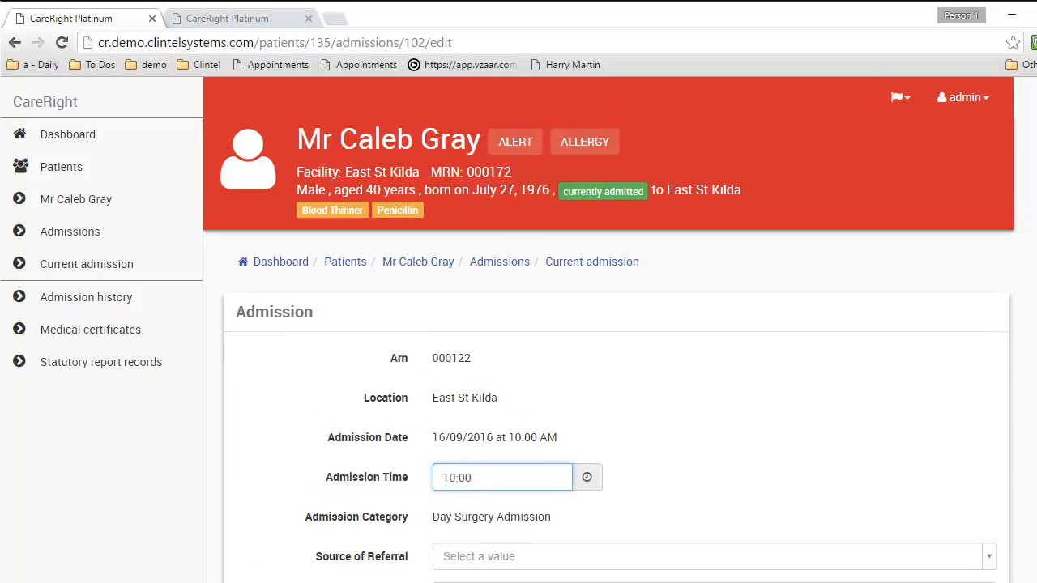
scroll(615, 365, down, 12)
scroll(616, 356, down, 8)
scroll(616, 357, down, 7)
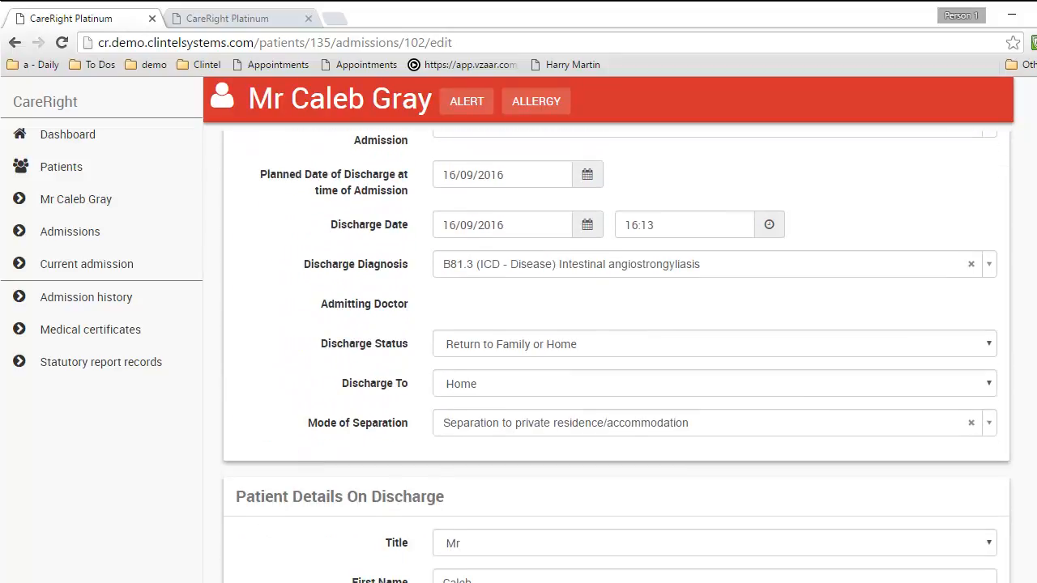
scroll(615, 357, down, 12)
scroll(616, 356, up, 7)
scroll(615, 356, up, 5)
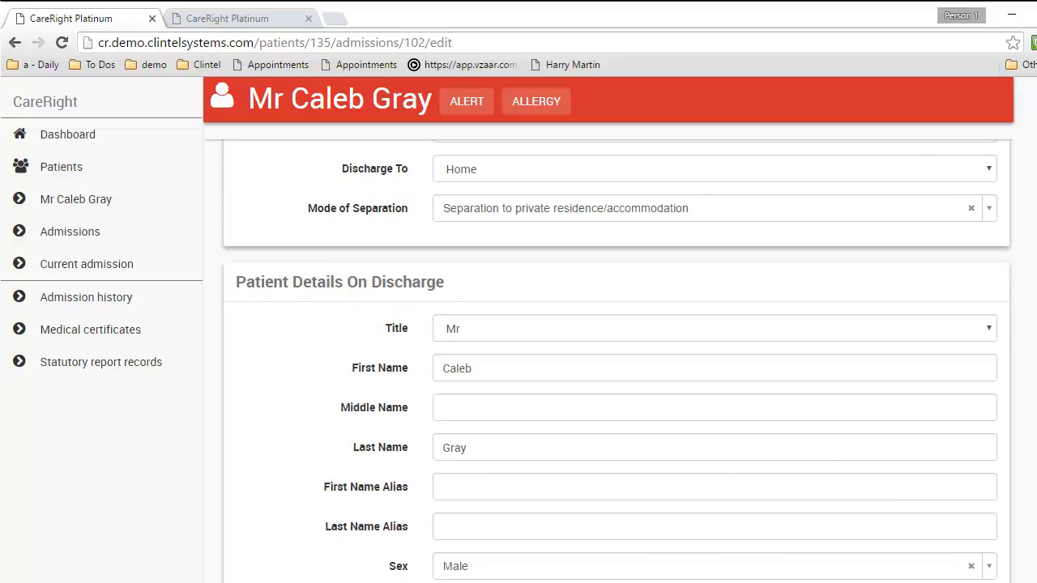
scroll(615, 356, down, 4)
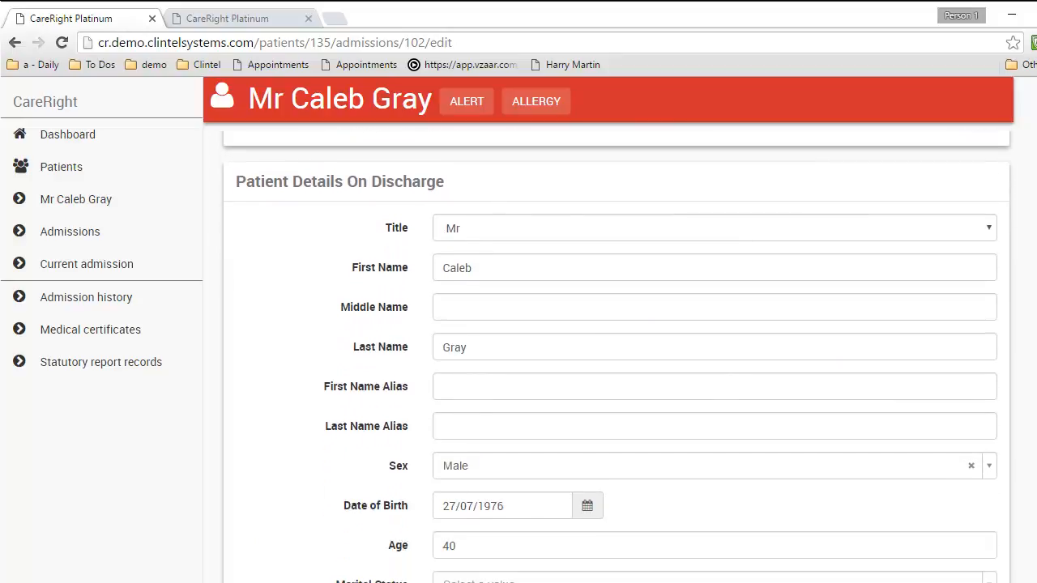
scroll(615, 356, down, 5)
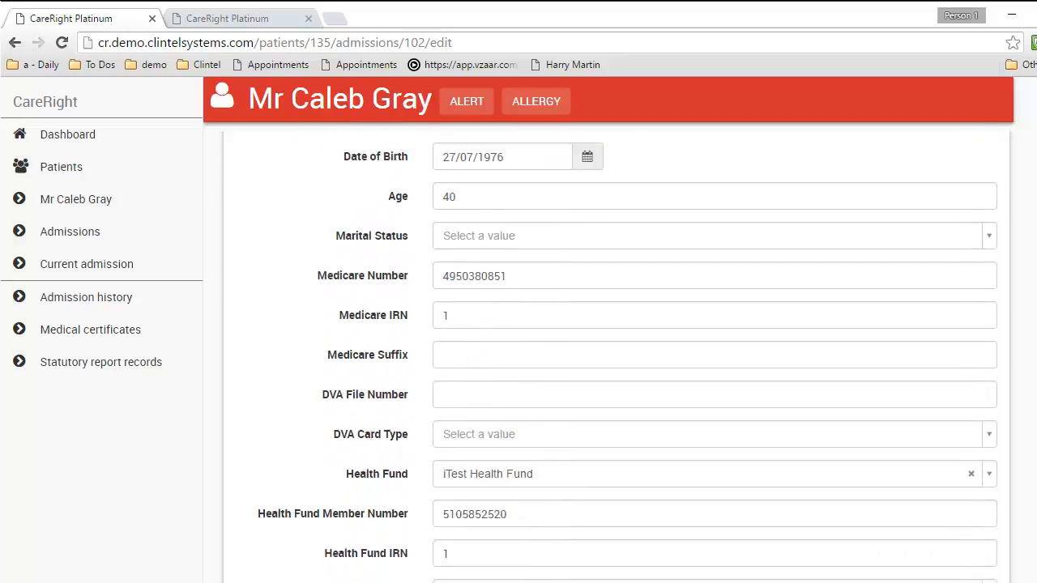
scroll(602, 364, down, 1)
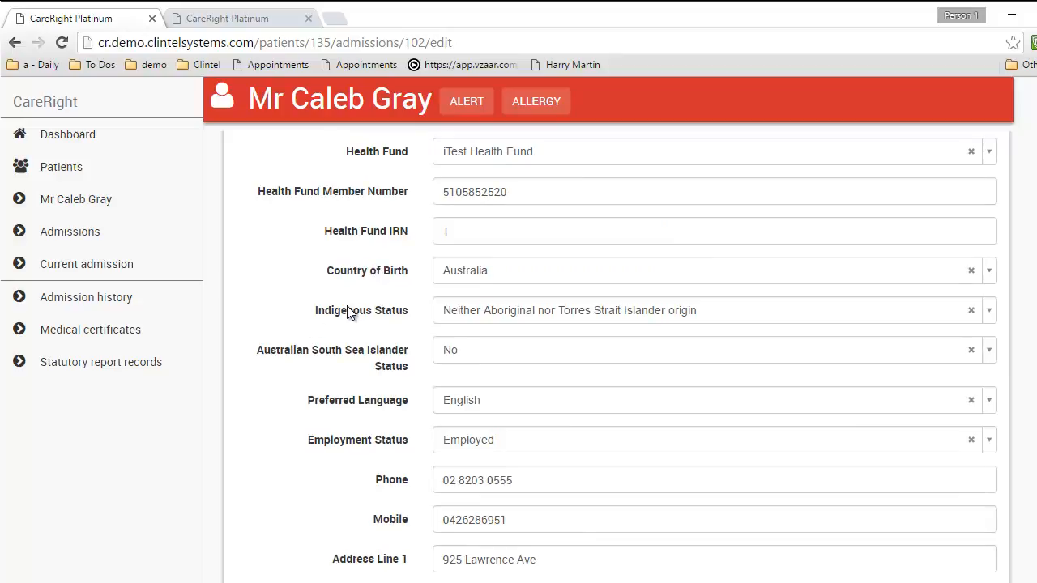
scroll(615, 356, down, 6)
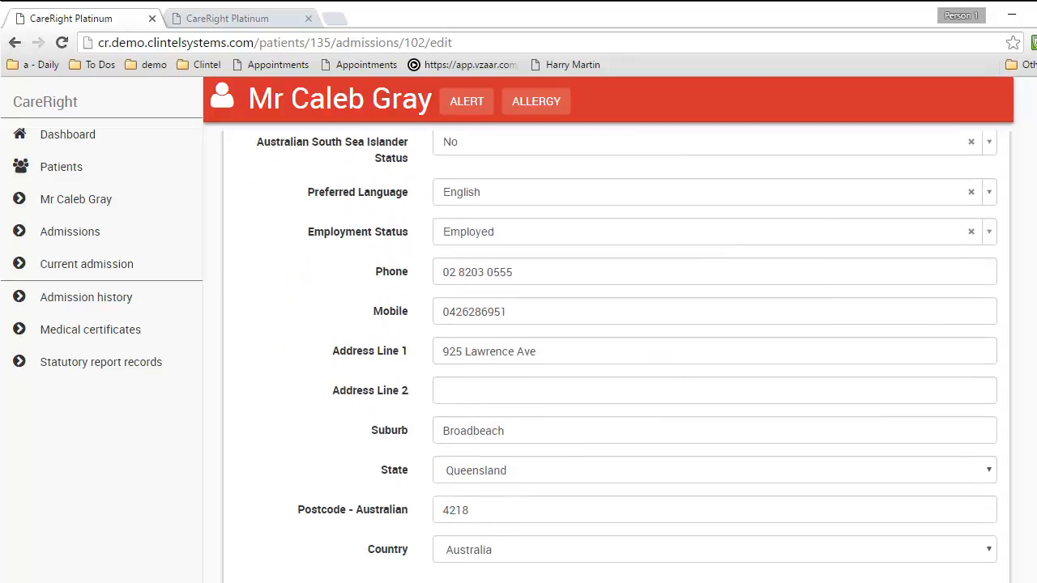
scroll(616, 356, down, 1)
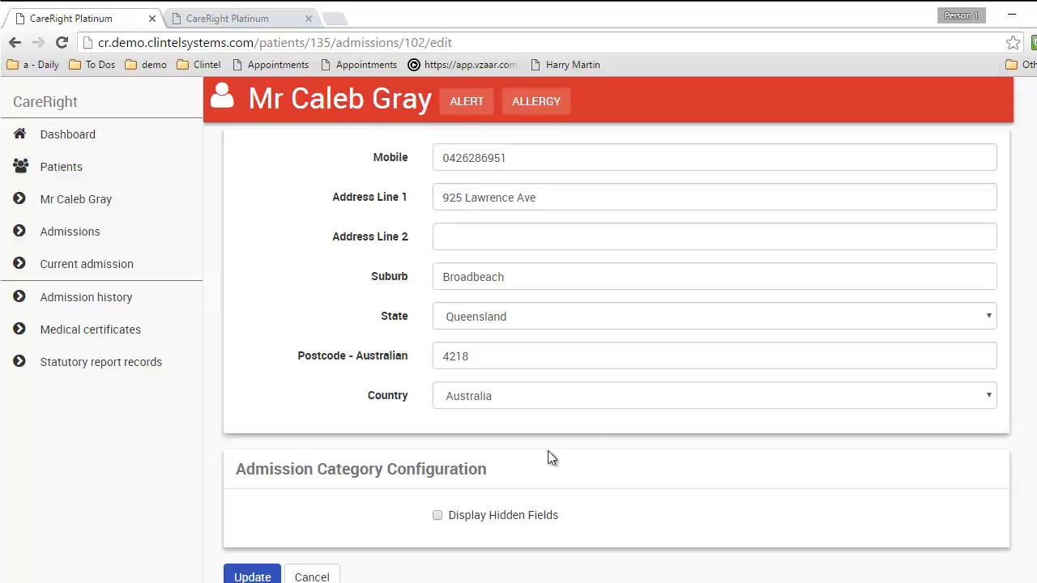
click(305, 575)
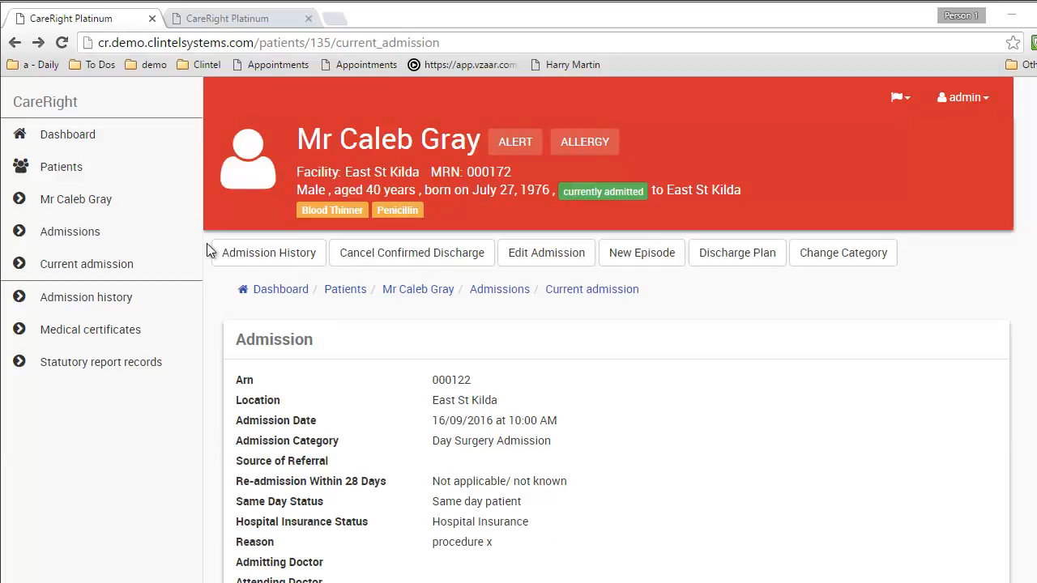
click(139, 216)
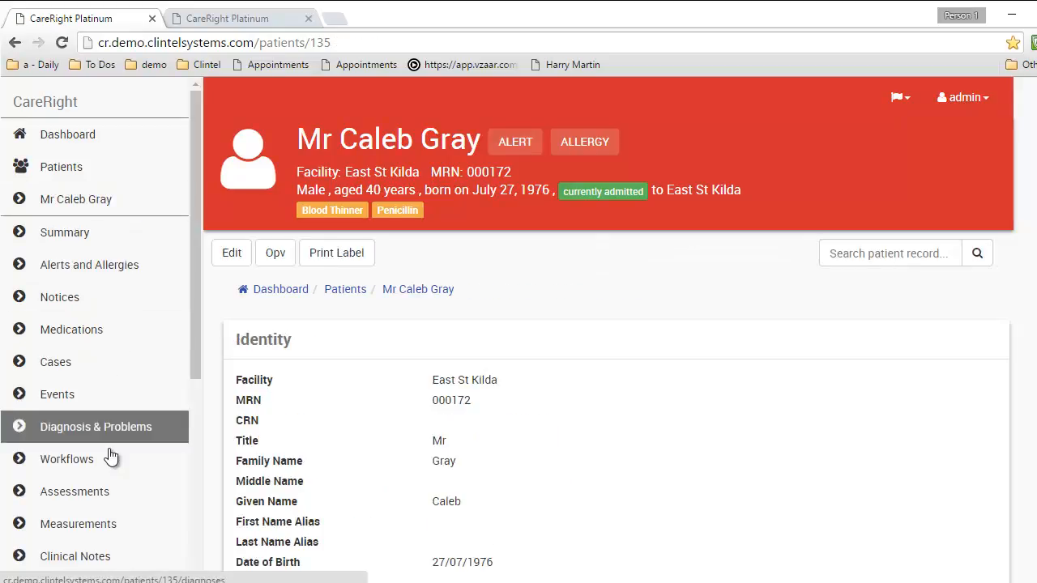
Start a new invoice on the health fund account with medical provider ST KILDA EAST
scroll(105, 478, down, 4)
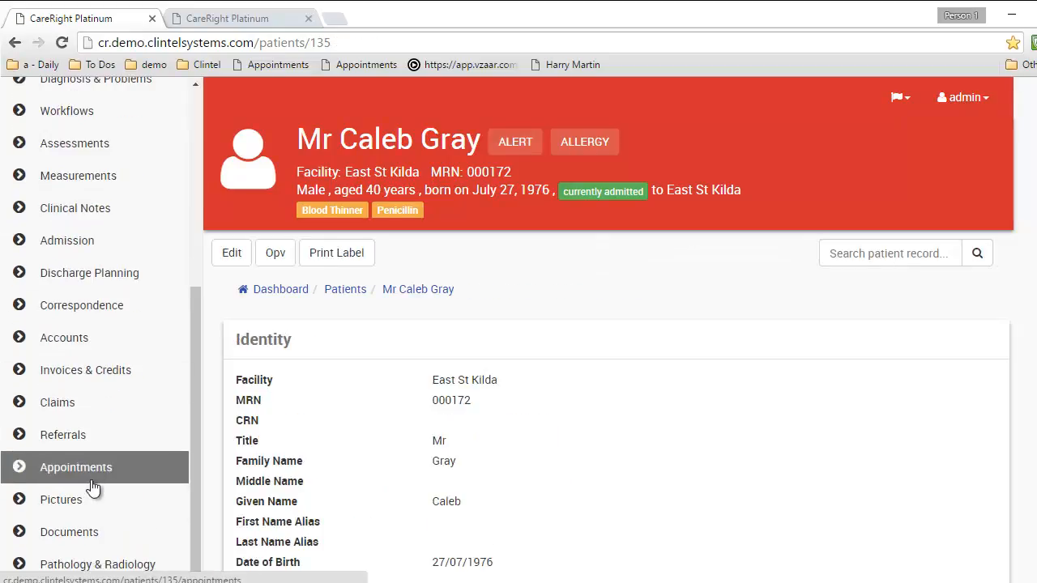
click(110, 350)
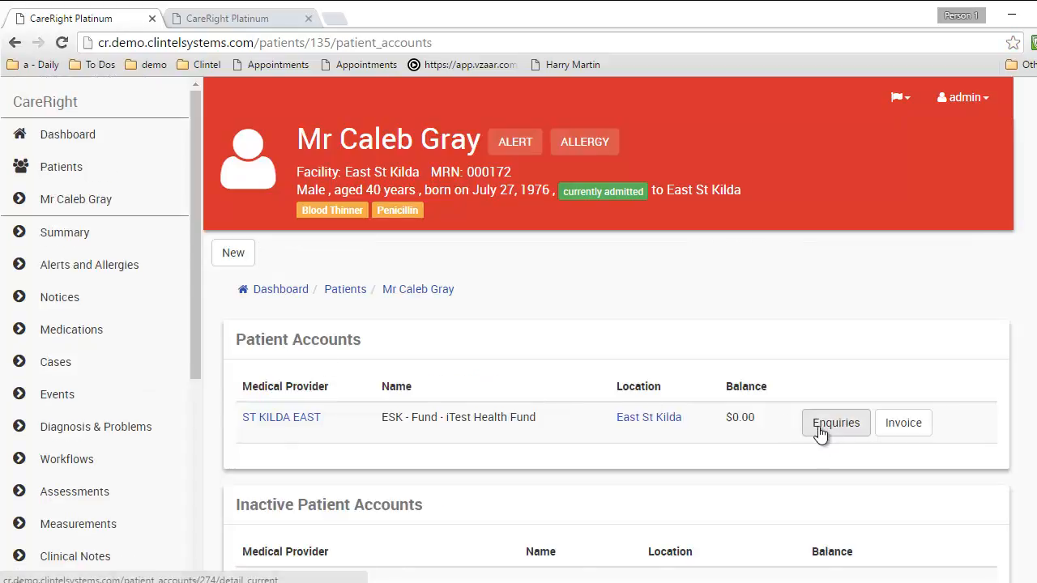
click(898, 426)
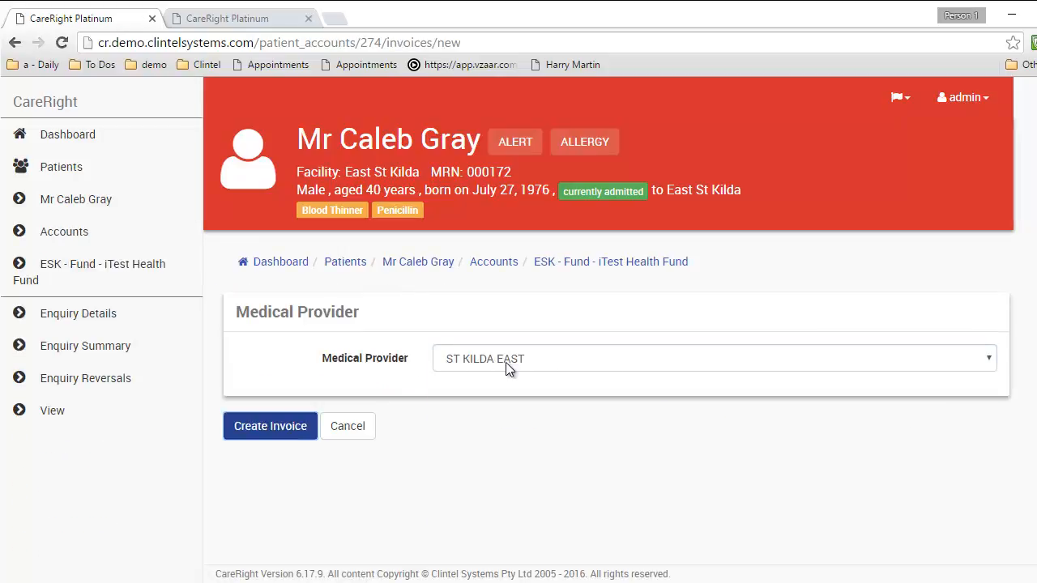
click(505, 362)
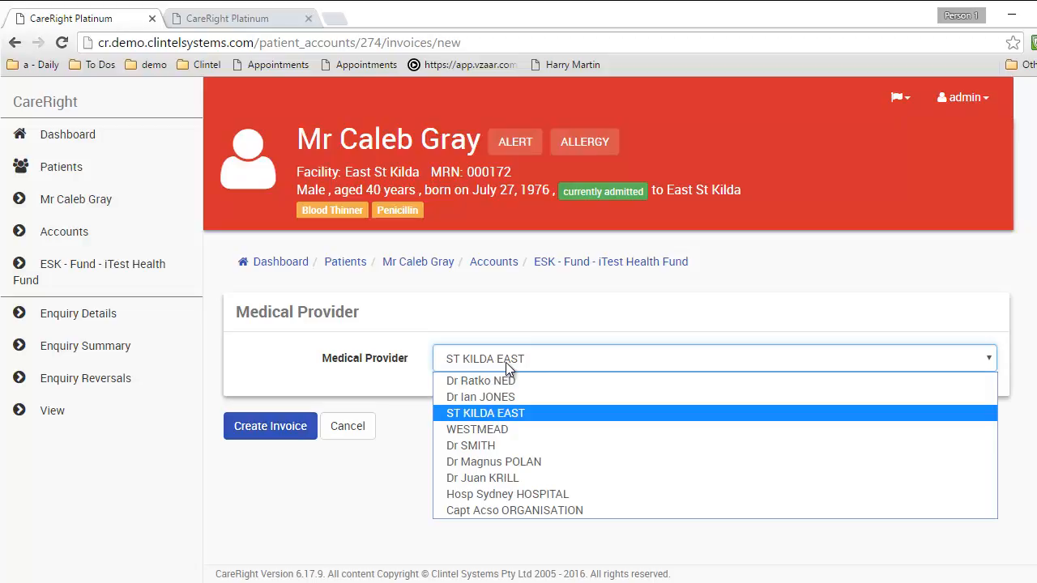
click(506, 365)
click(298, 433)
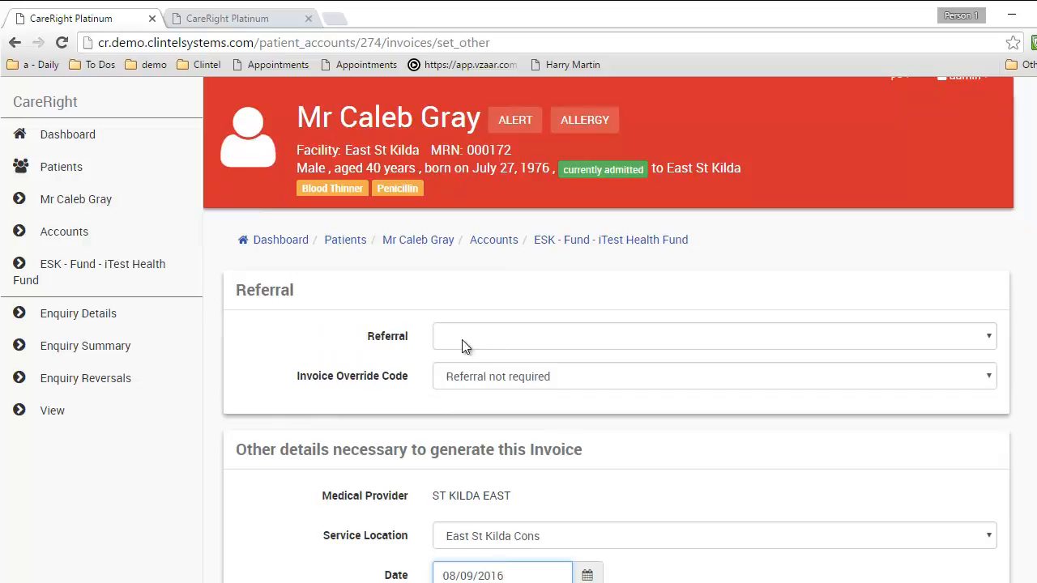
Set the invoice service location to East St Kilda Sur and date to 16/09/2016
scroll(387, 382, down, 2)
click(484, 368)
click(487, 385)
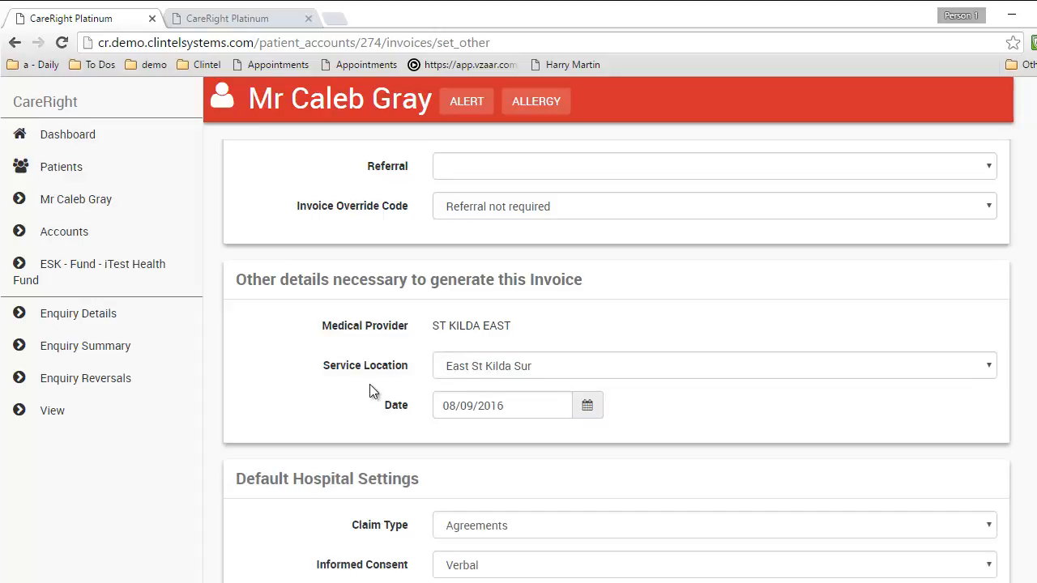
scroll(373, 387, down, 1)
double_click(458, 325)
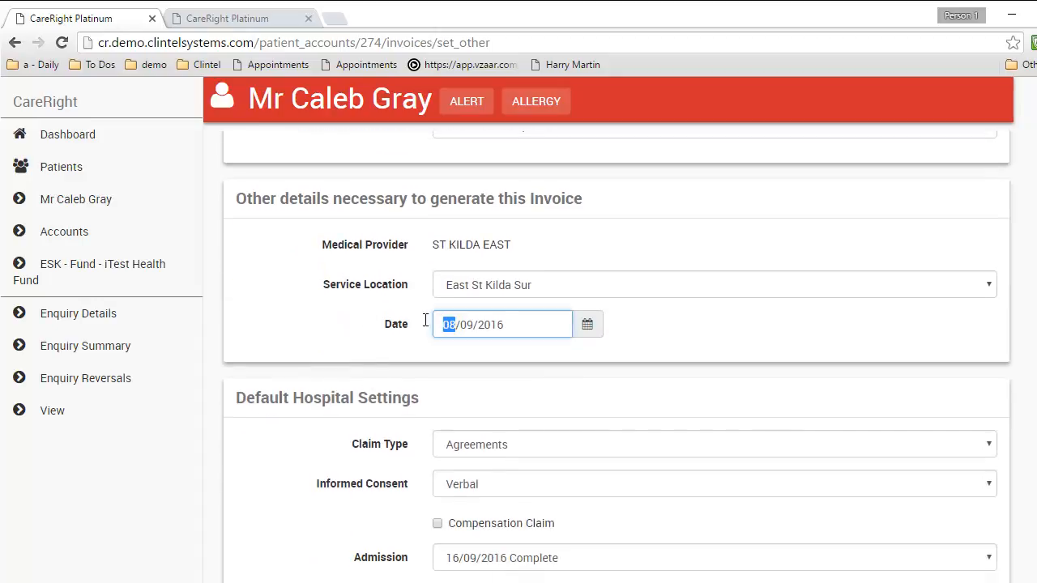
text(16)
click(357, 325)
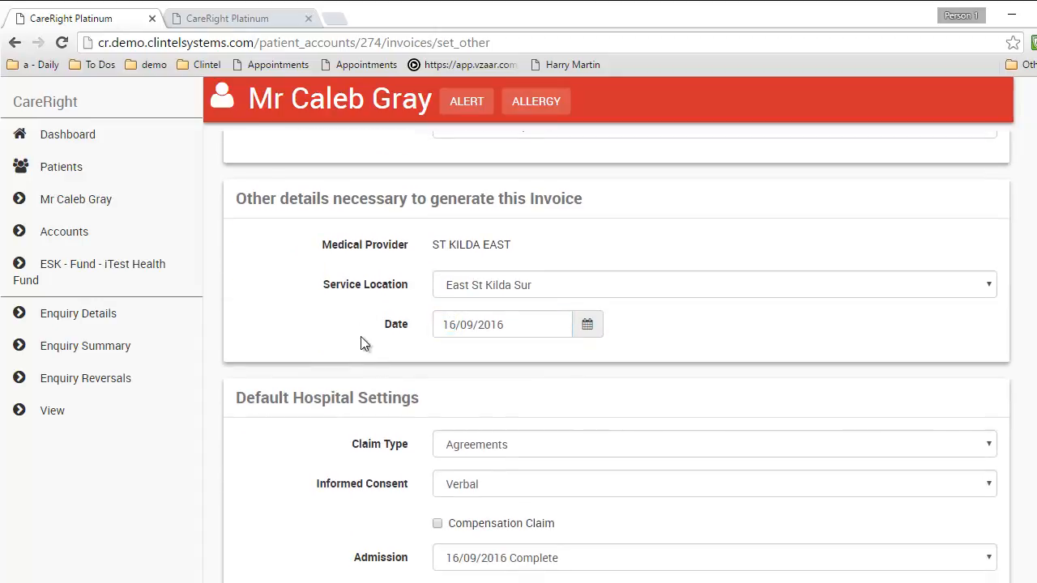
scroll(377, 374, down, 2)
Add an ACC3 accommodation line item and check its $50.00 gap price
click(276, 464)
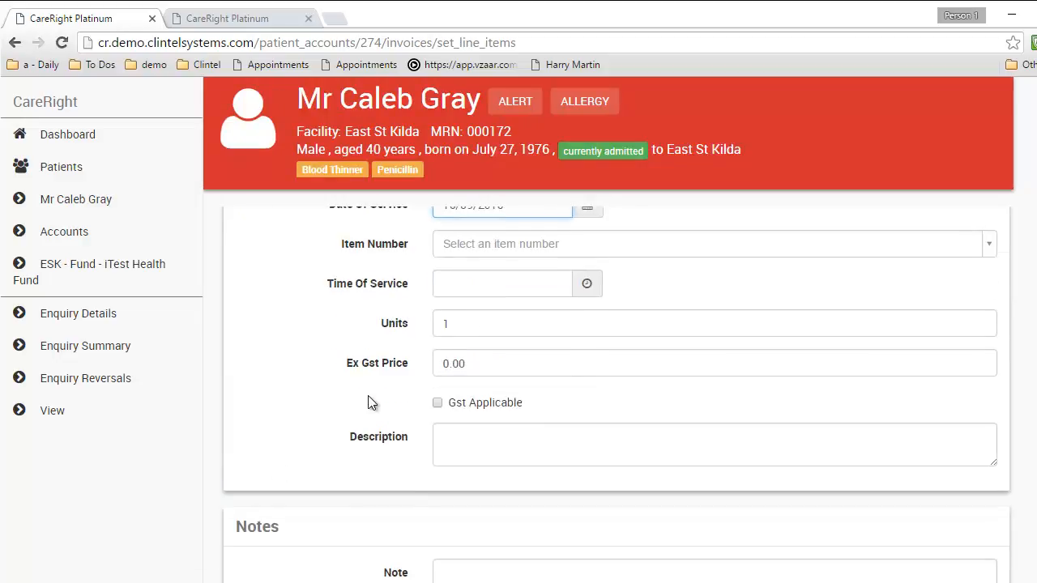
scroll(375, 403, up, 2)
click(497, 404)
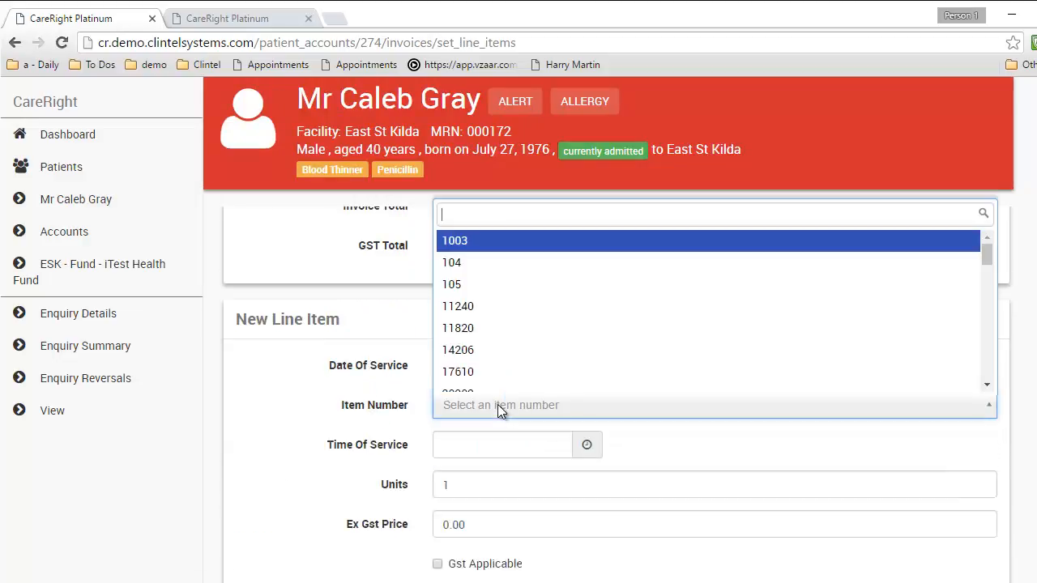
text(acc)
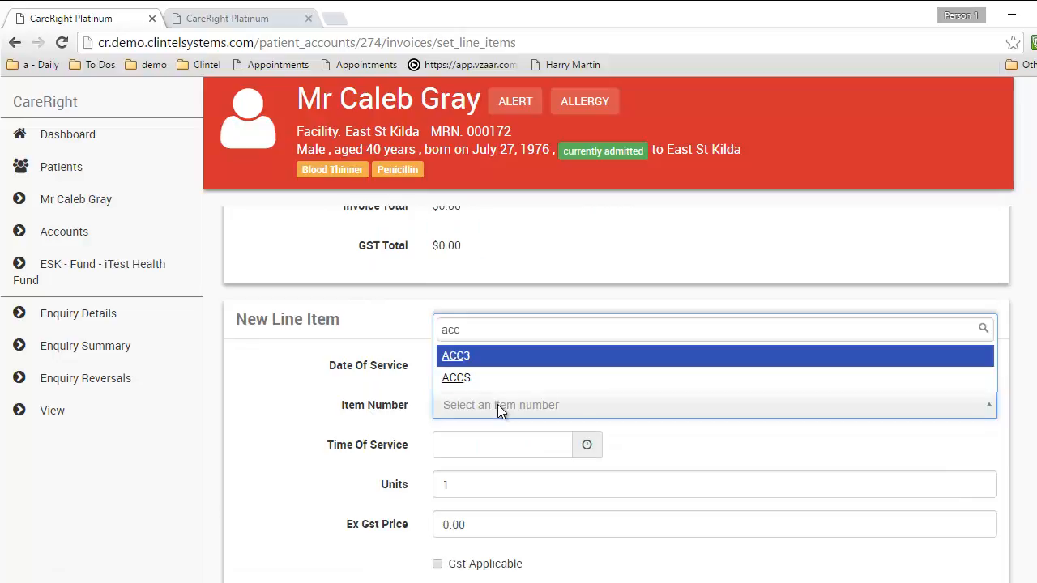
click(486, 356)
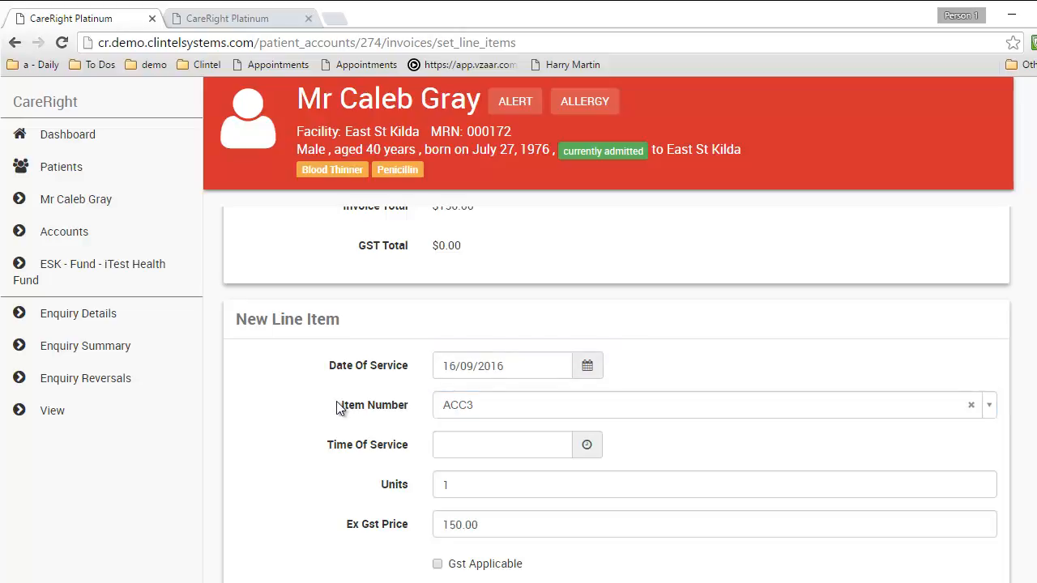
scroll(339, 408, down, 1)
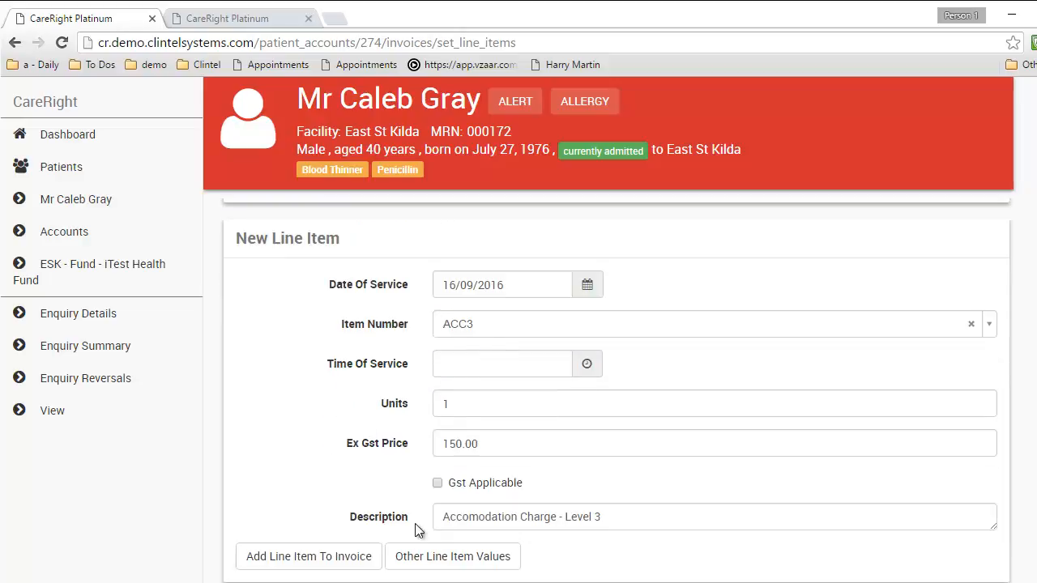
click(343, 559)
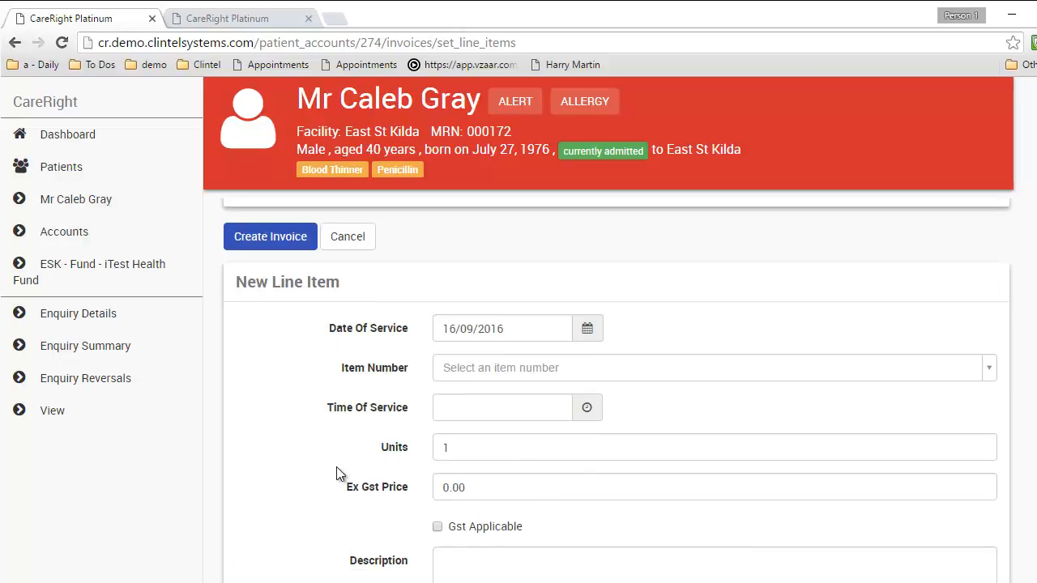
scroll(379, 443, up, 1)
scroll(385, 435, up, 1)
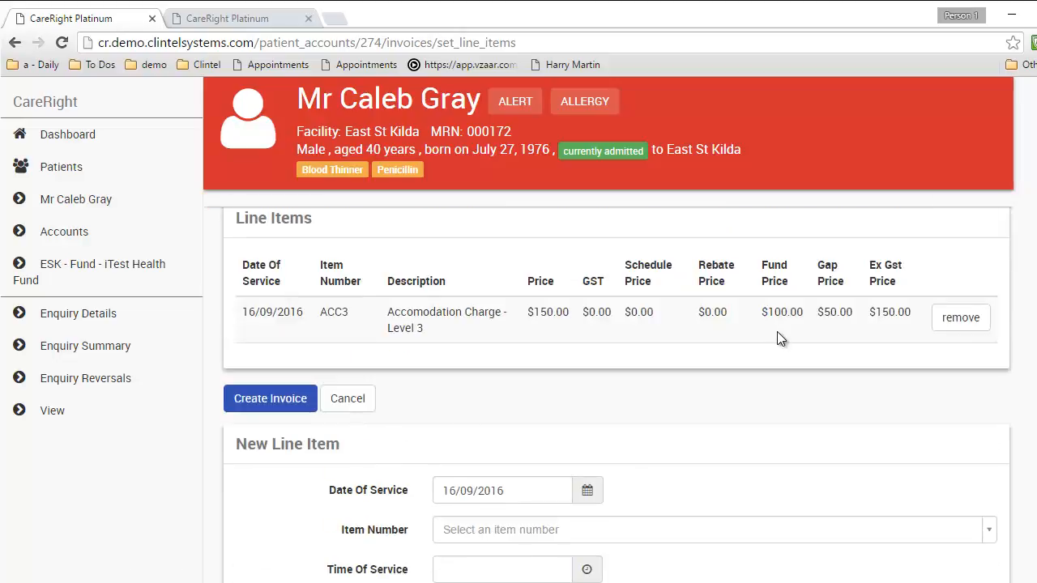
drag(821, 311, 854, 312)
Create the $150 invoice and add a $50.00 cash payment toward the gap
click(284, 398)
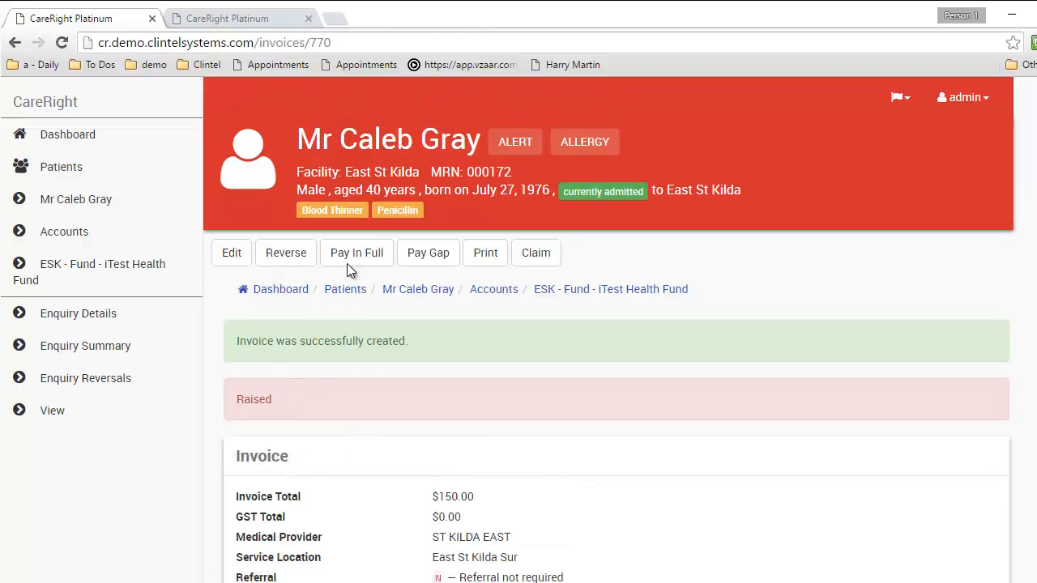
click(435, 257)
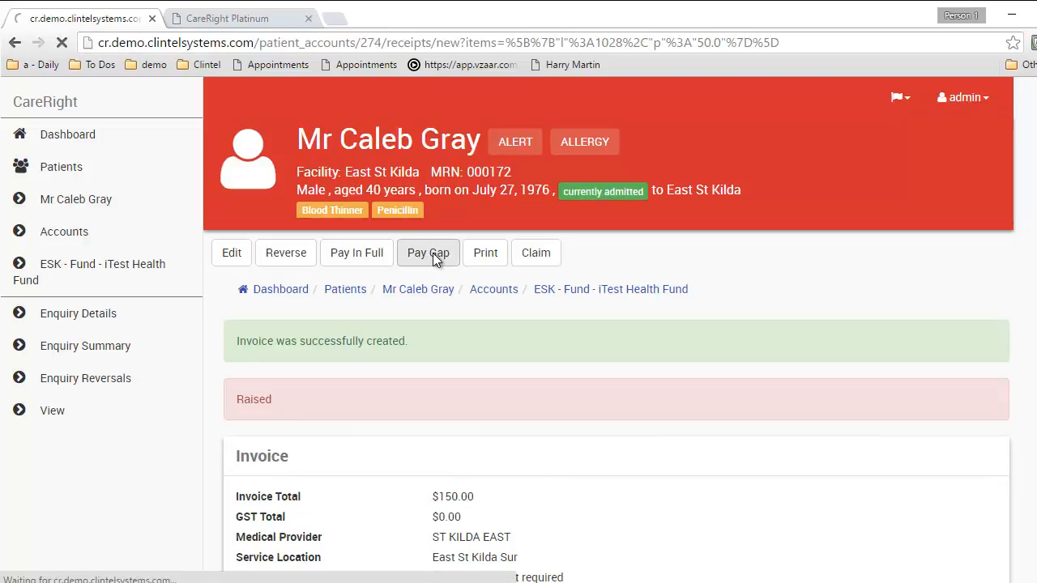
scroll(354, 385, down, 1)
scroll(355, 384, down, 3)
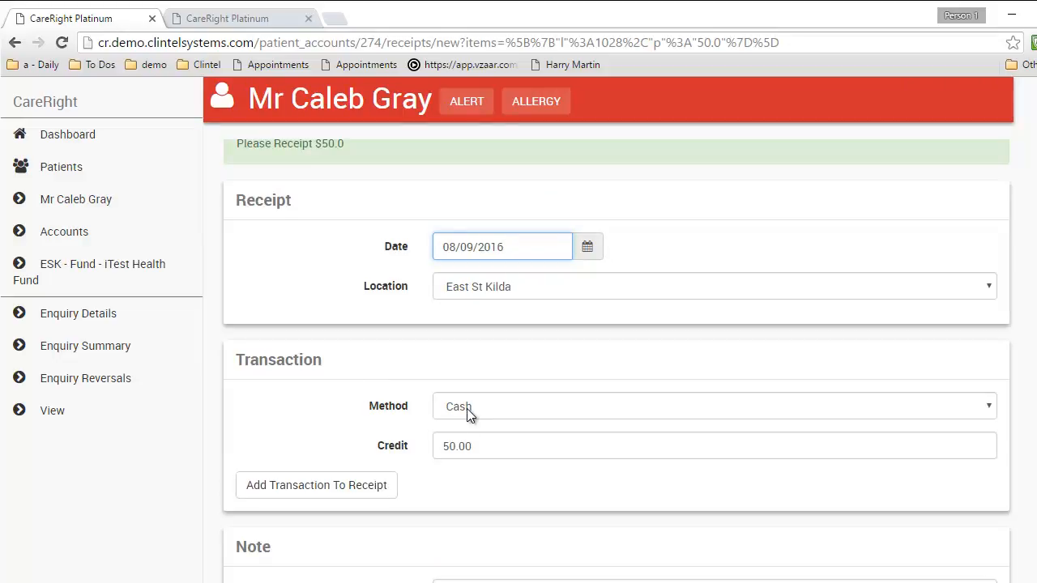
click(319, 486)
Date the gap receipt 16/09/2016 and save it
scroll(319, 488, down, 1)
scroll(329, 452, up, 4)
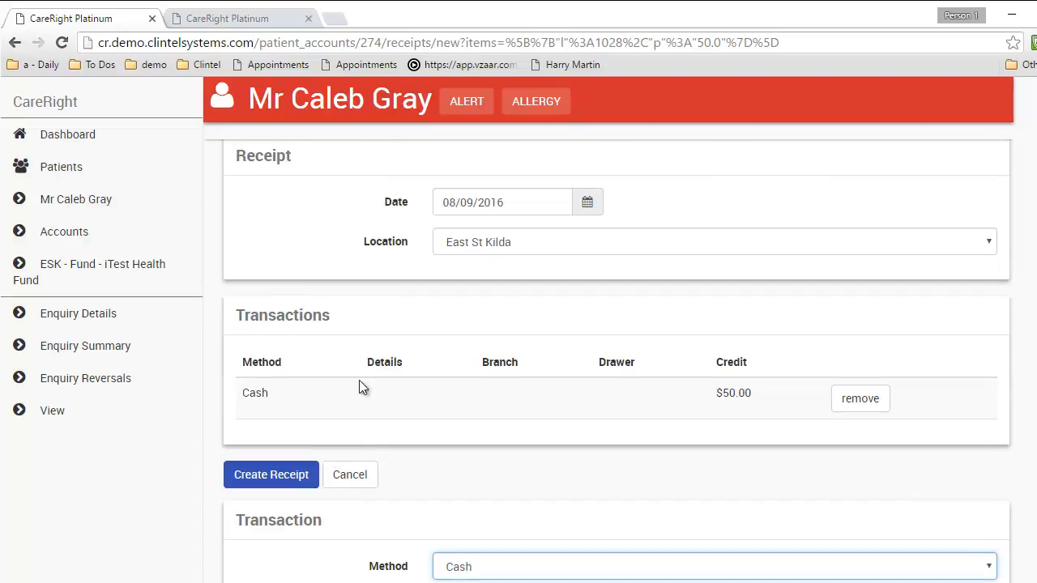
double_click(453, 202)
text(16)
click(300, 478)
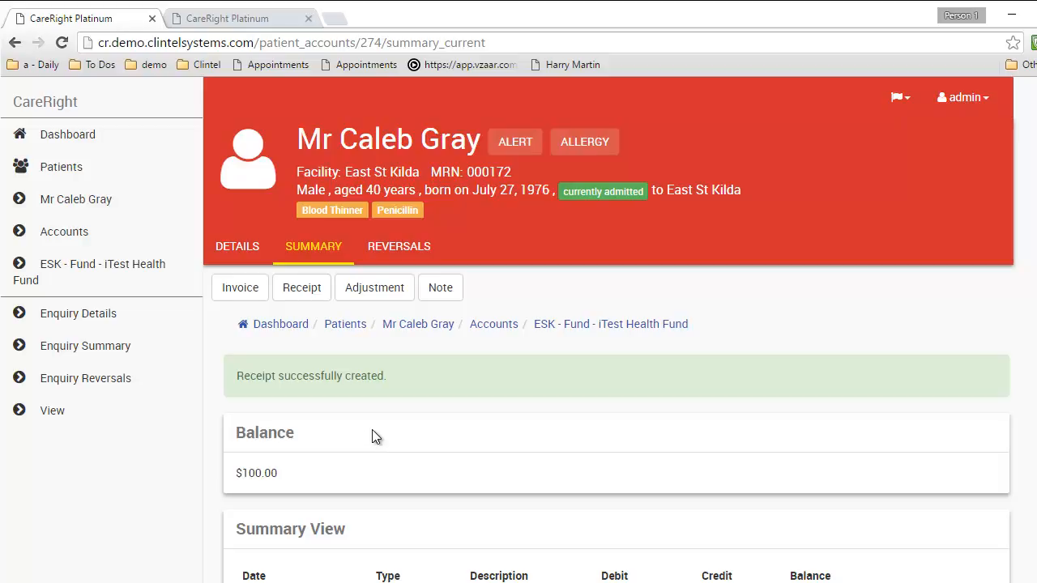
scroll(372, 436, down, 4)
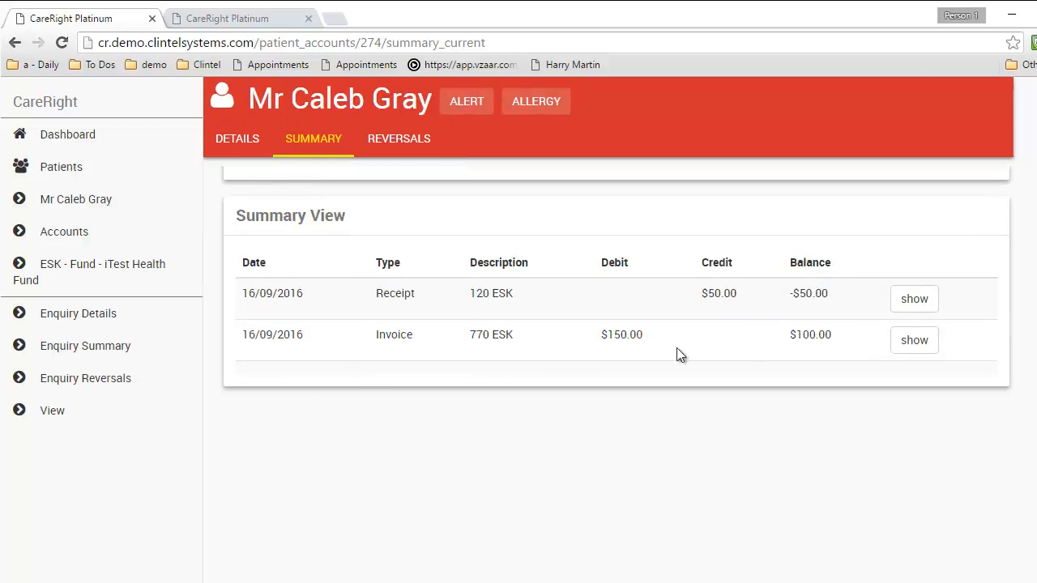
Open invoice 770, choose an Inhospital claim, accept the declaration and continue
click(922, 344)
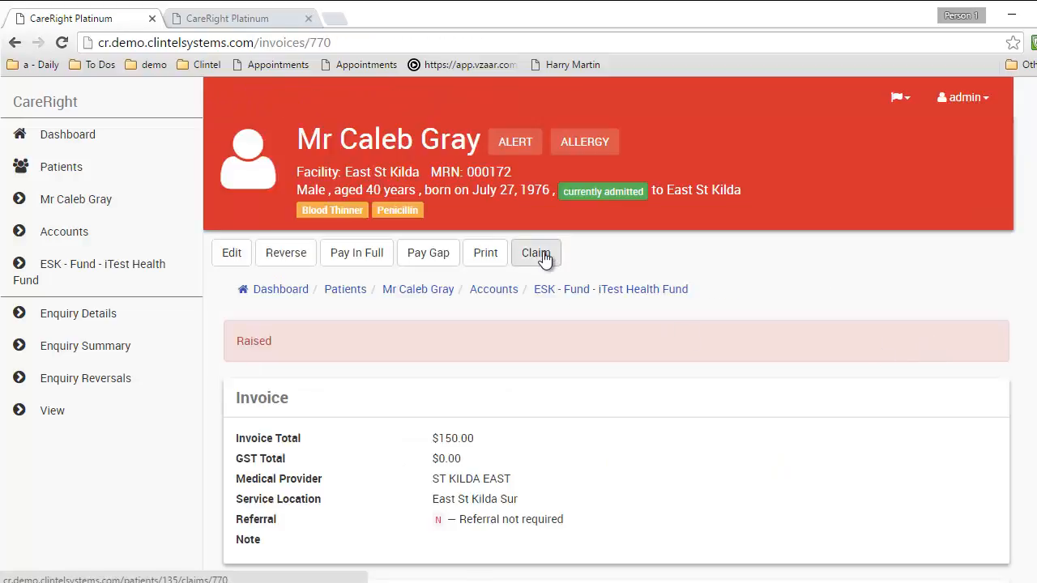
click(543, 255)
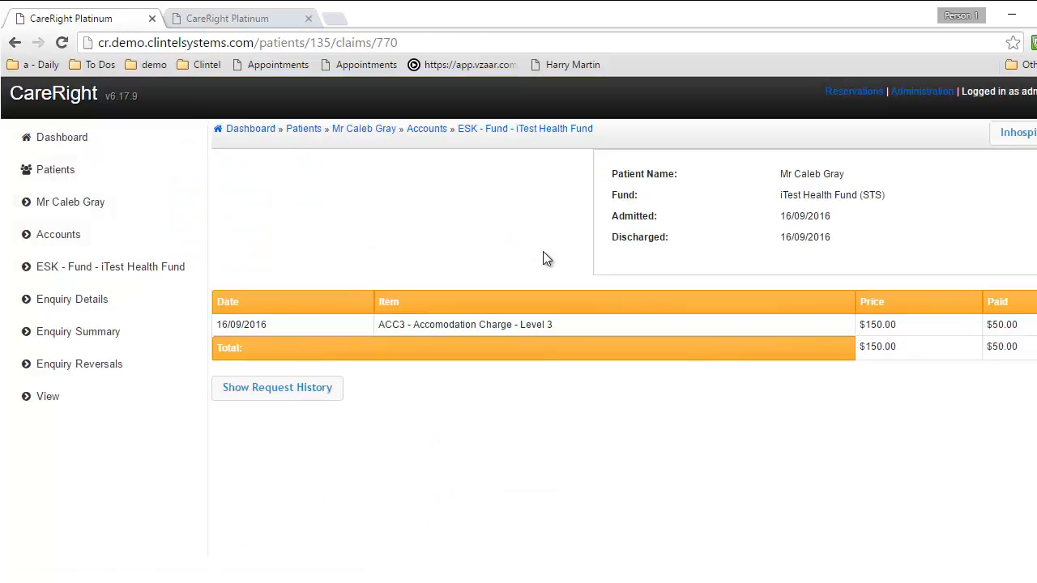
click(1019, 138)
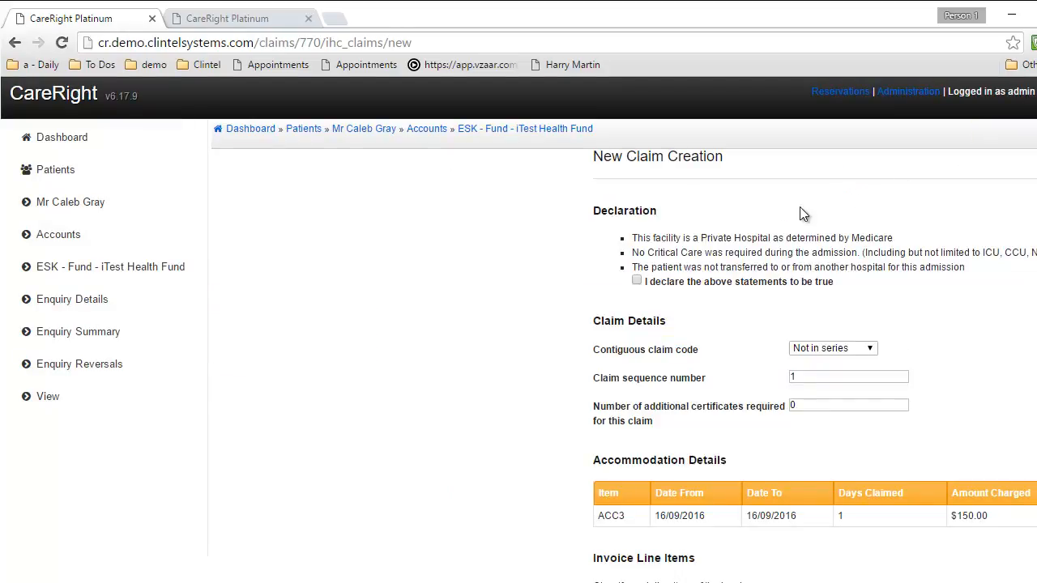
click(637, 281)
scroll(771, 347, down, 1)
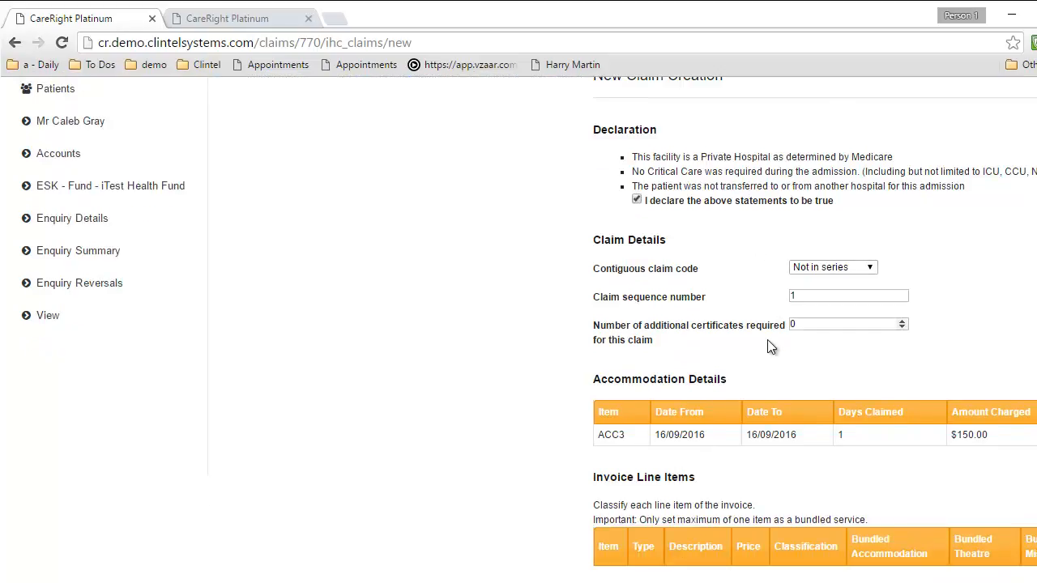
scroll(770, 346, down, 1)
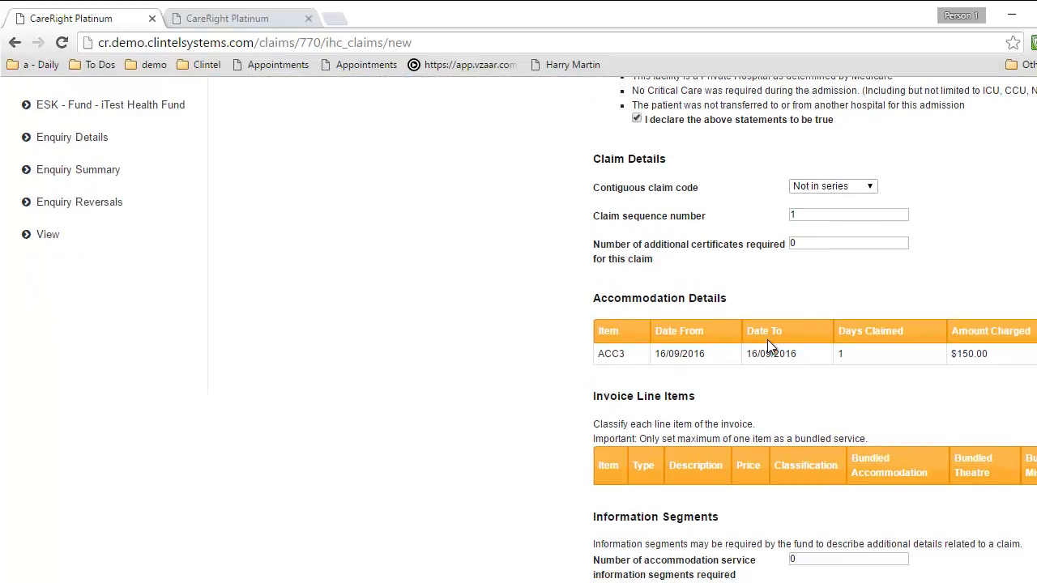
scroll(767, 346, down, 2)
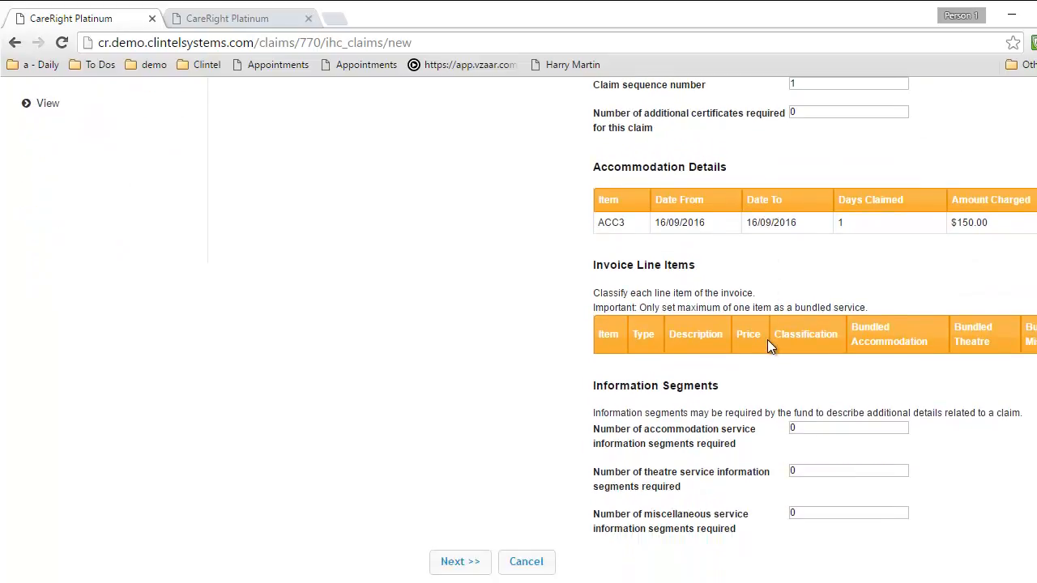
click(471, 565)
scroll(662, 294, up, 10)
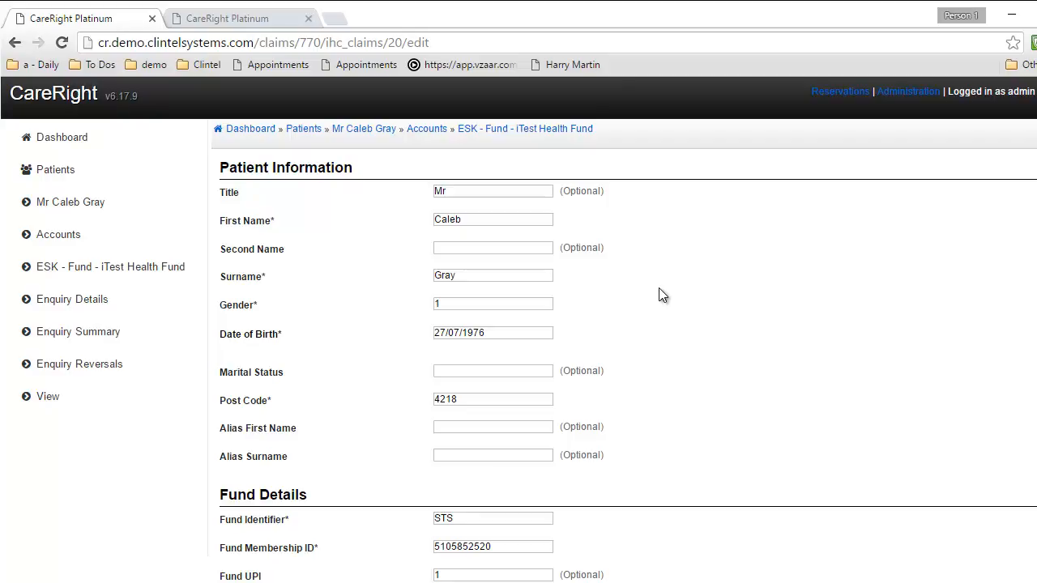
Try preparing the claim before the required fields are filled in
scroll(660, 295, down, 15)
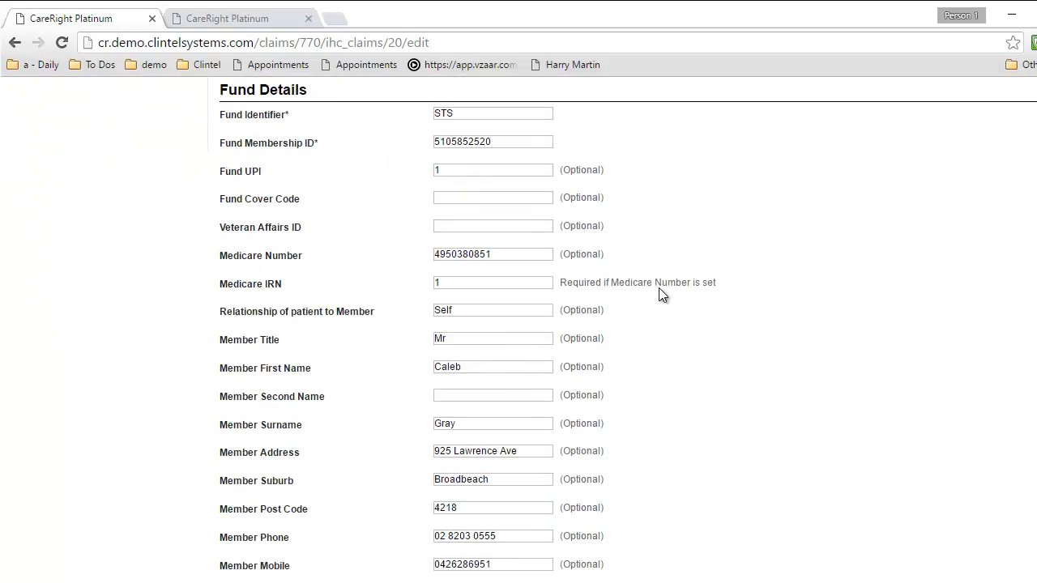
scroll(660, 300, down, 10)
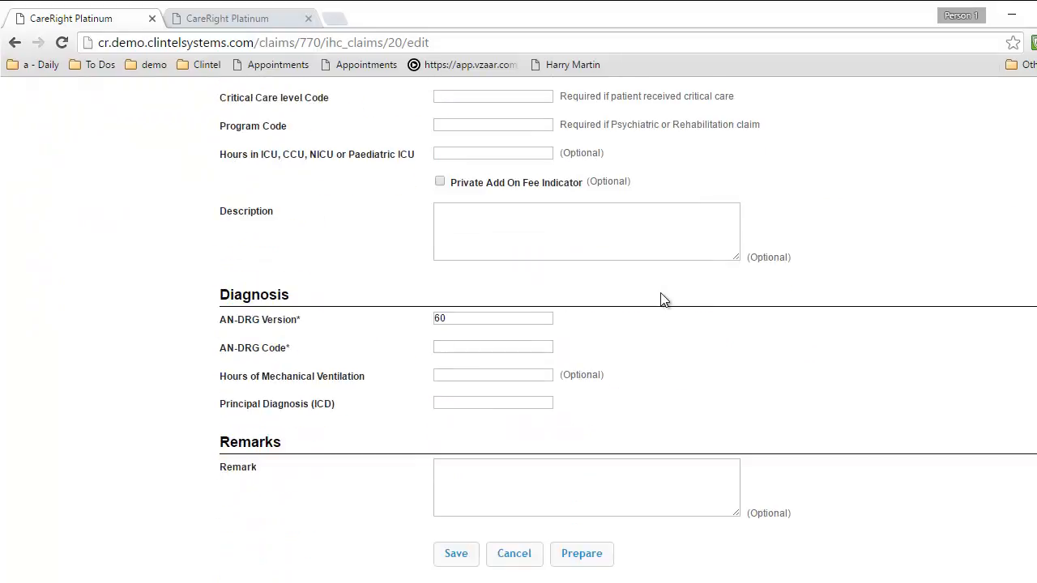
click(580, 559)
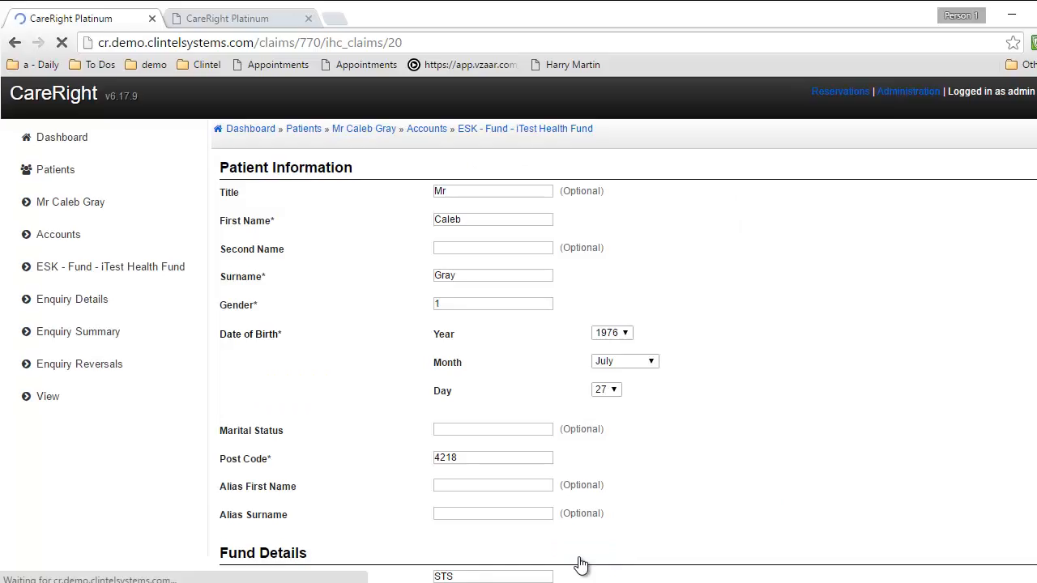
scroll(613, 367, down, 5)
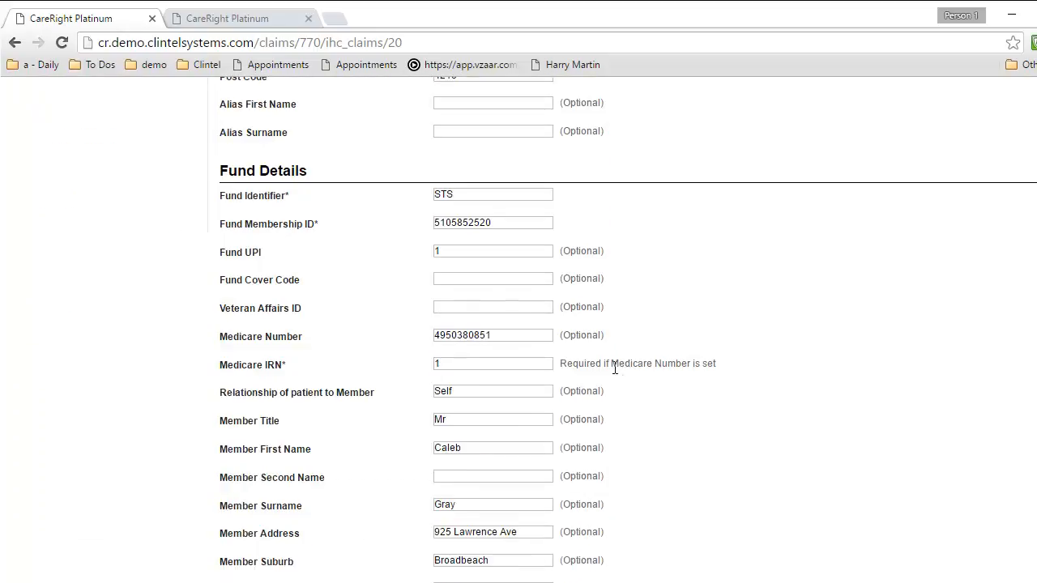
scroll(613, 366, down, 12)
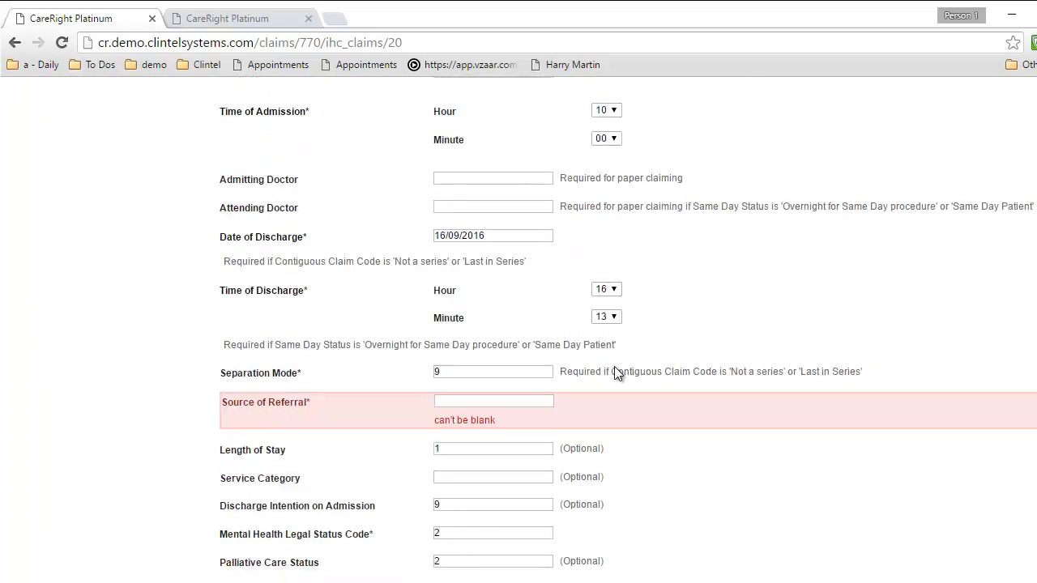
Enter Source of Referral 8, AN-DRG code 326 and diagnosis B81.3, then prepare the claim
click(451, 247)
text(8)
key(Tab)
scroll(696, 302, down, 9)
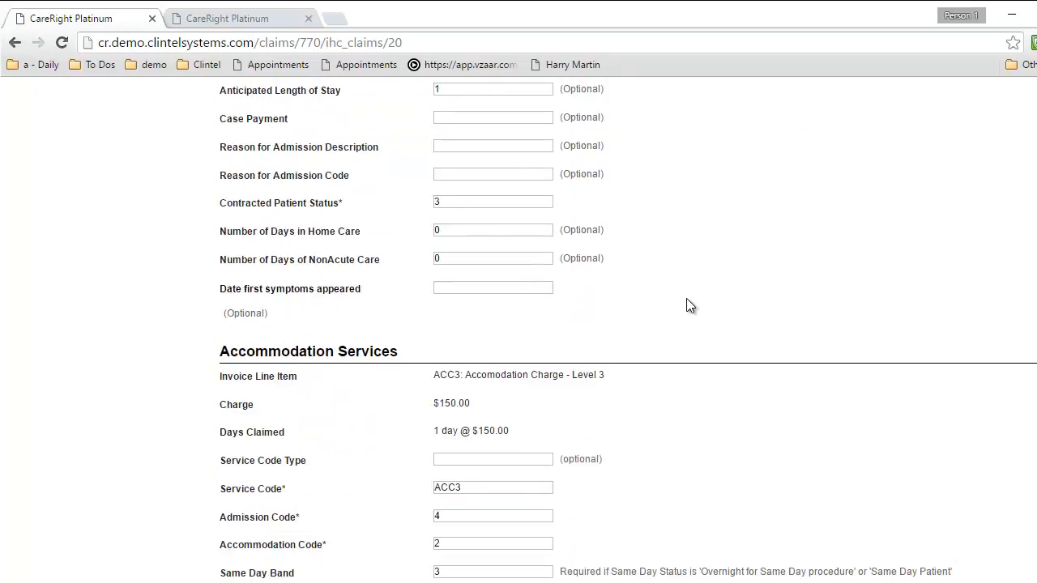
scroll(686, 303, down, 5)
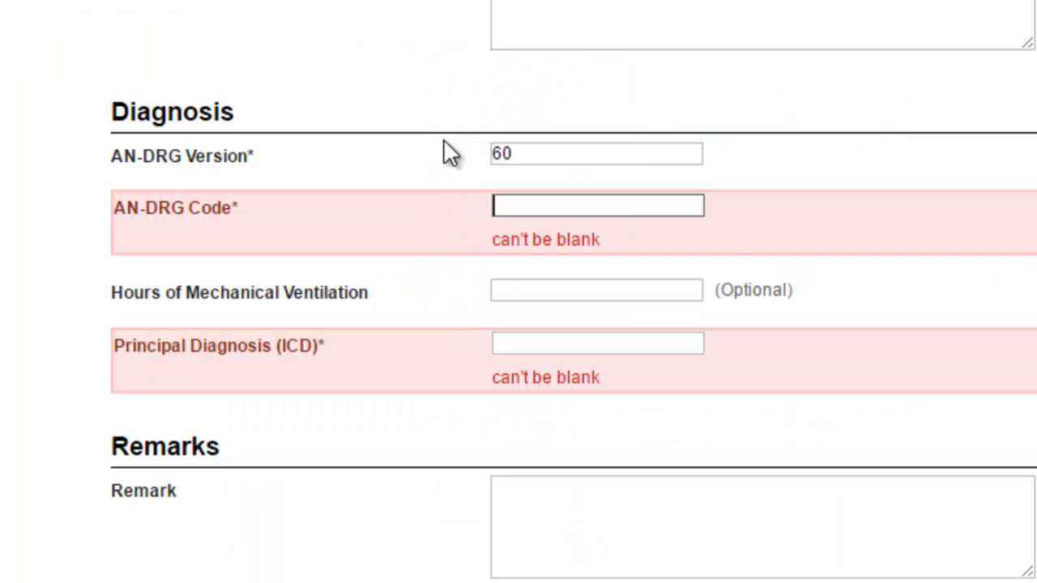
text(326)
key(Tab)
key(Tab)
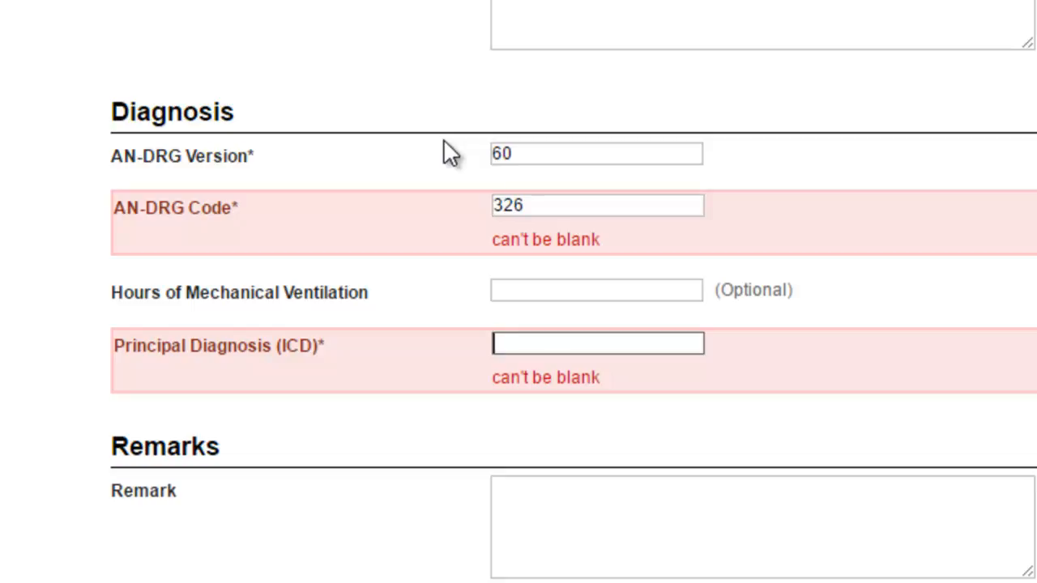
text(B81.3)
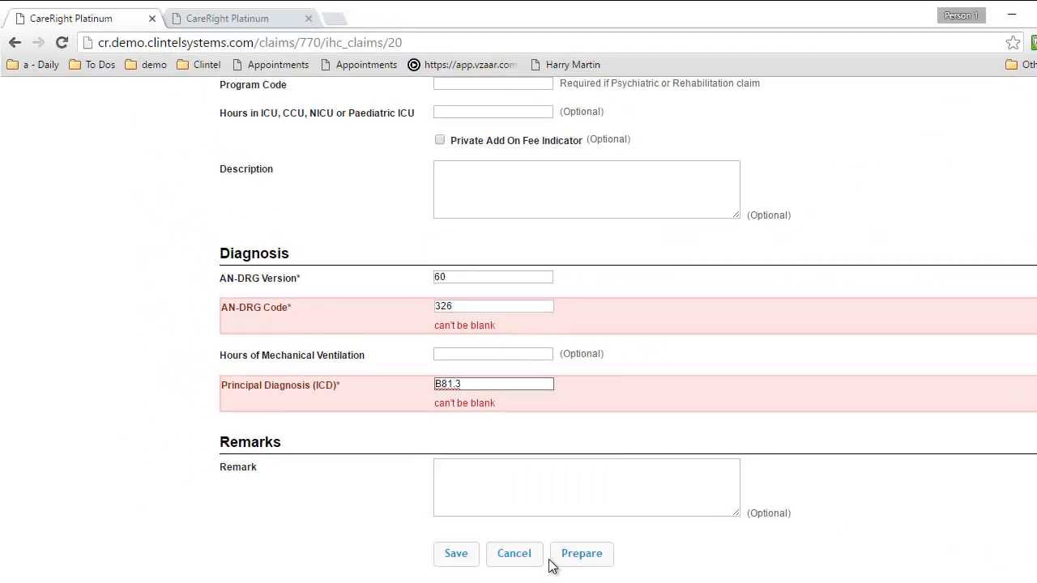
click(574, 557)
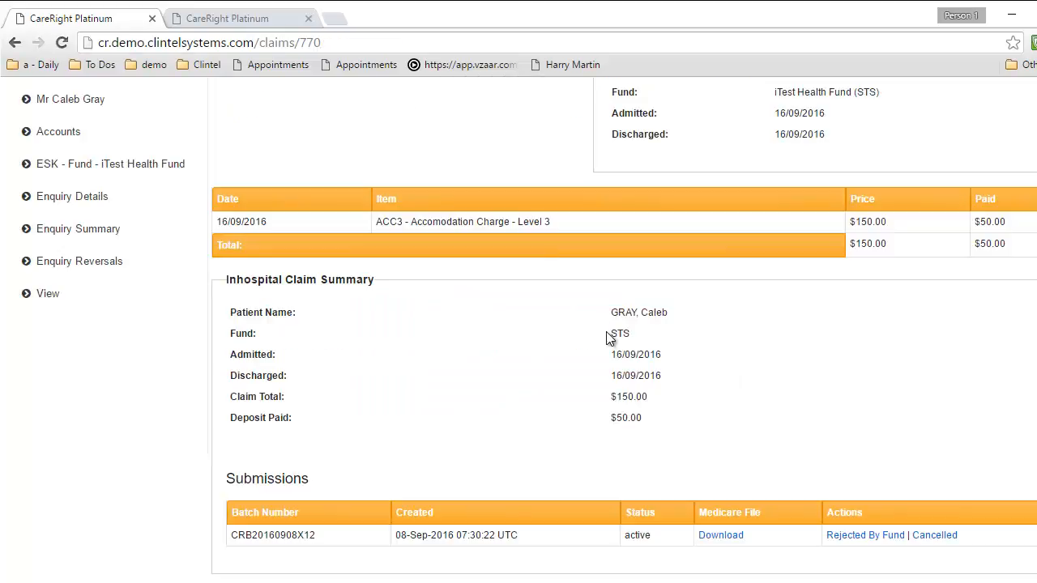
Scroll to the top and switch with Ctrl+Tab to the patient's record tab
scroll(607, 332, up, 2)
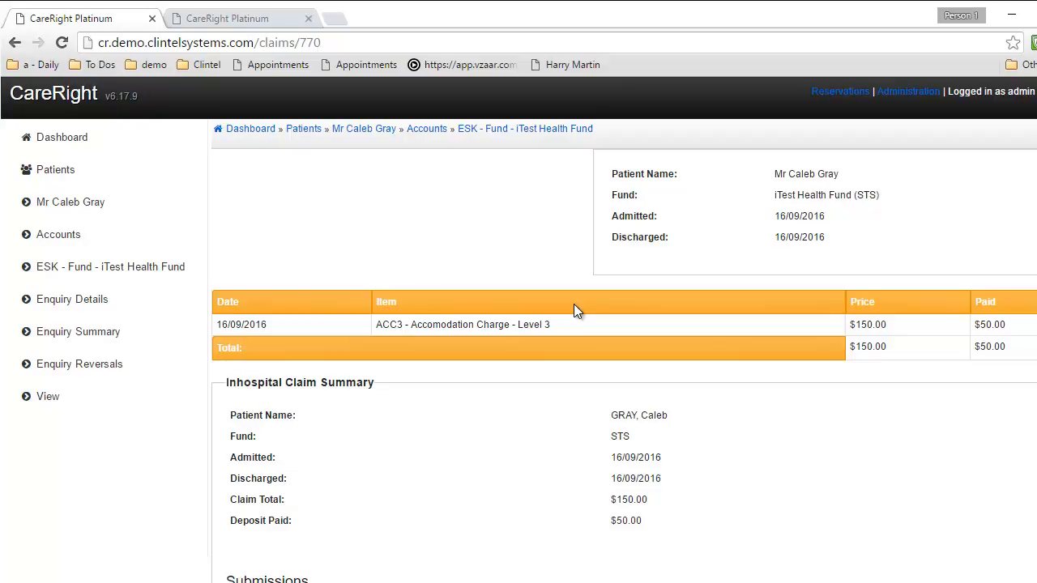
key(ctrl+Tab)
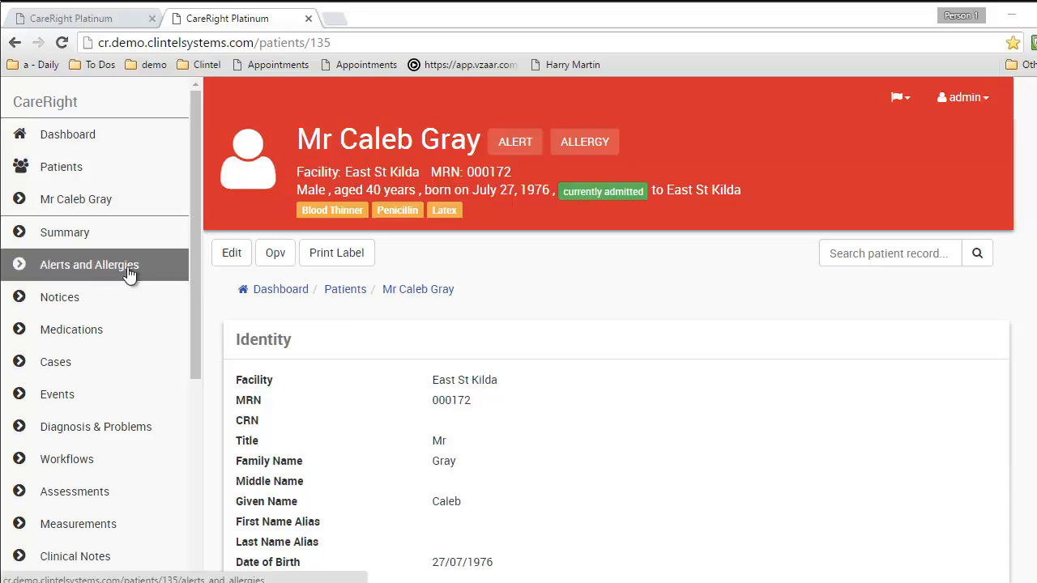
View the patient's alerts and allergies, reviewing the Prone to Fainting alert
click(526, 145)
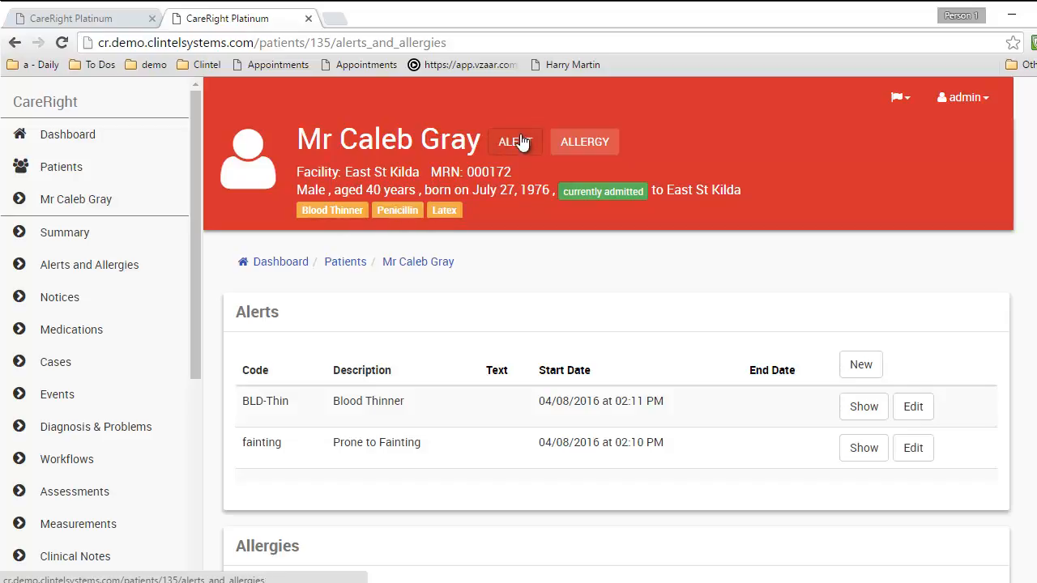
double_click(347, 442)
drag(346, 438, 431, 437)
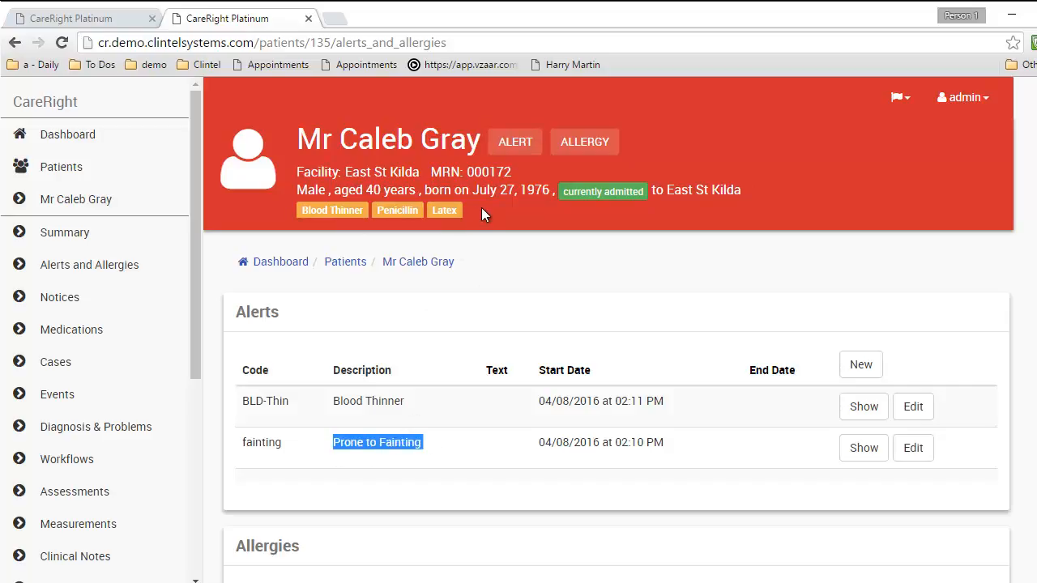
click(355, 400)
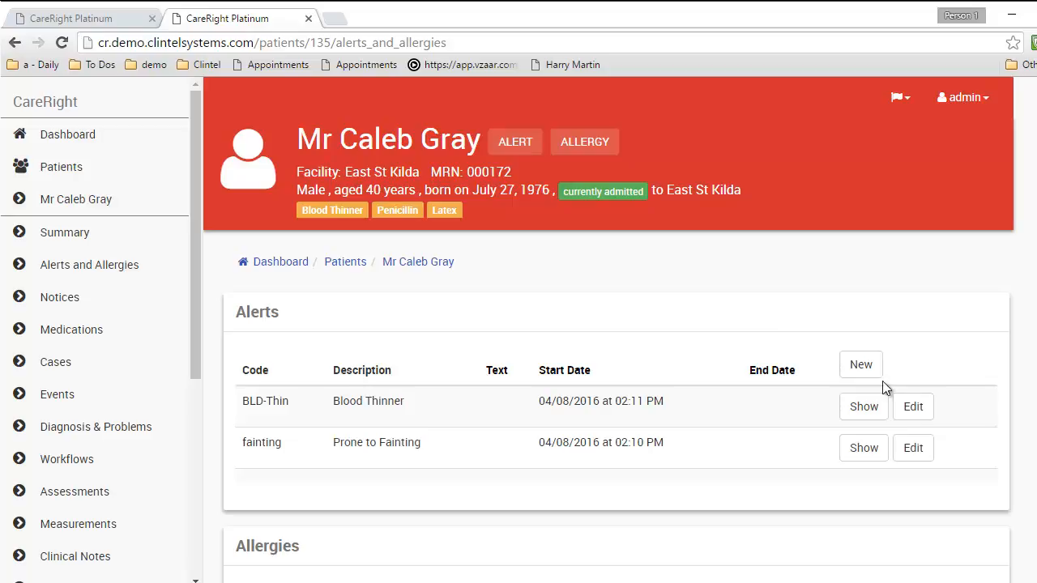
Start a new alert, look through the alert codes, then cancel and discard it
click(864, 366)
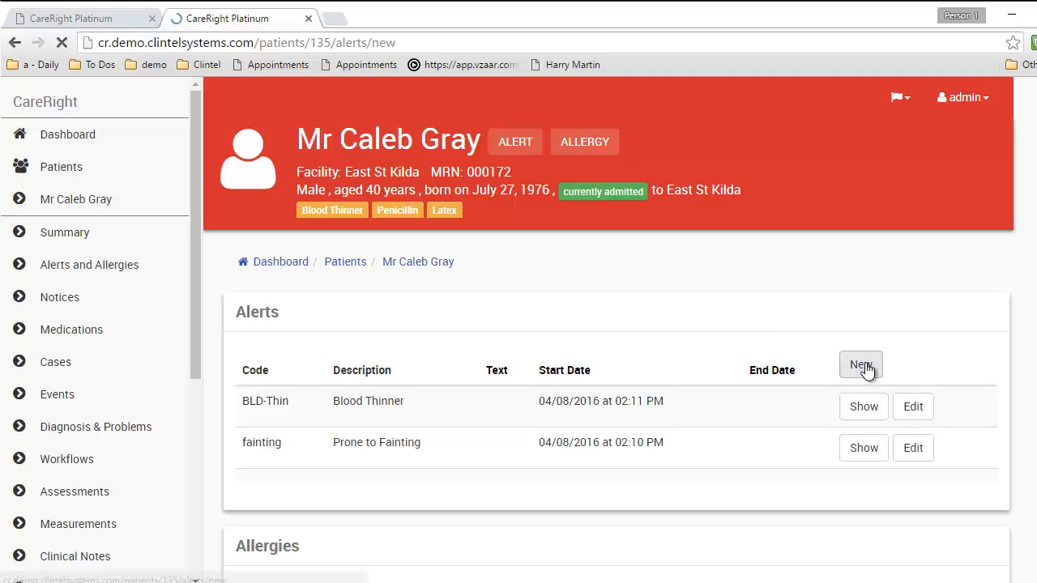
click(562, 349)
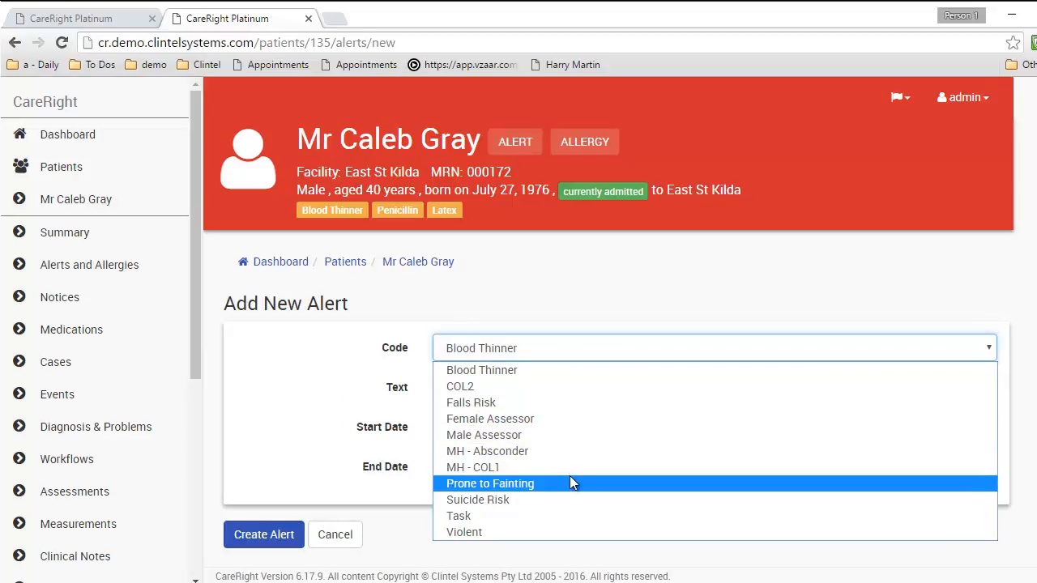
click(404, 393)
click(341, 531)
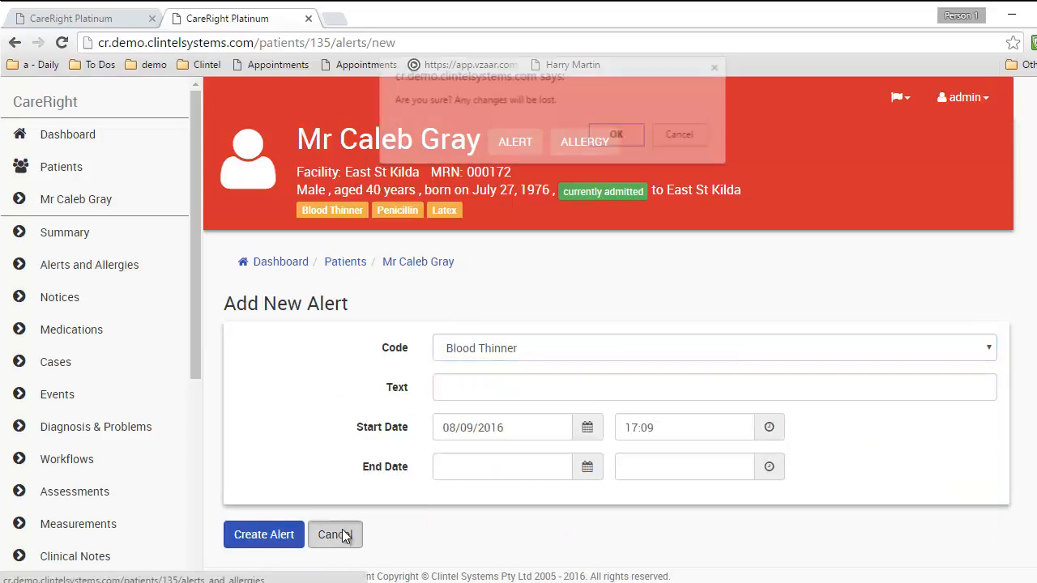
click(609, 136)
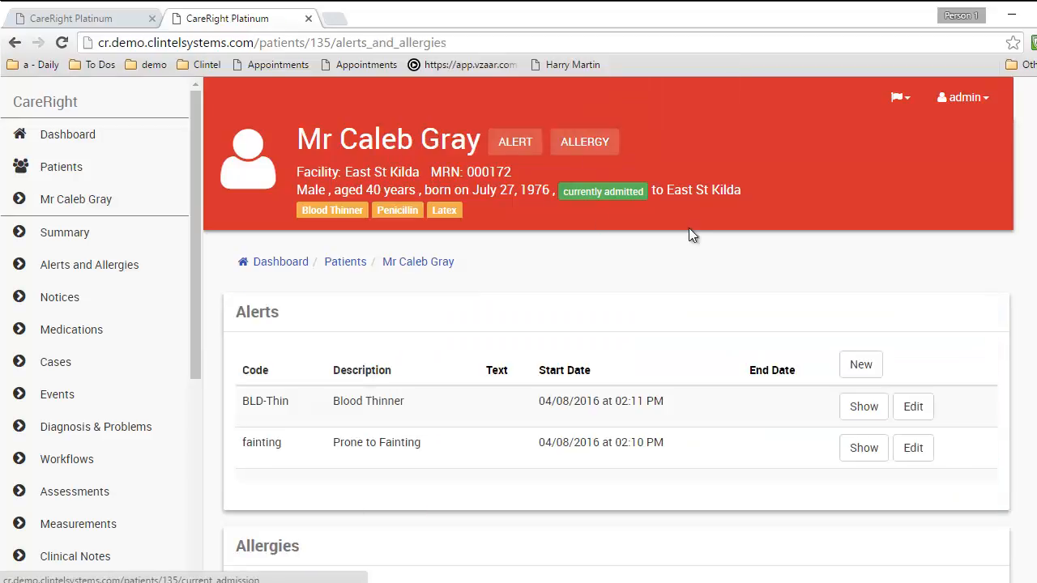
scroll(648, 269, down, 3)
Create a Codeine allergy of type Medications, severity Moderate, with the note 'Vomiting'
click(935, 353)
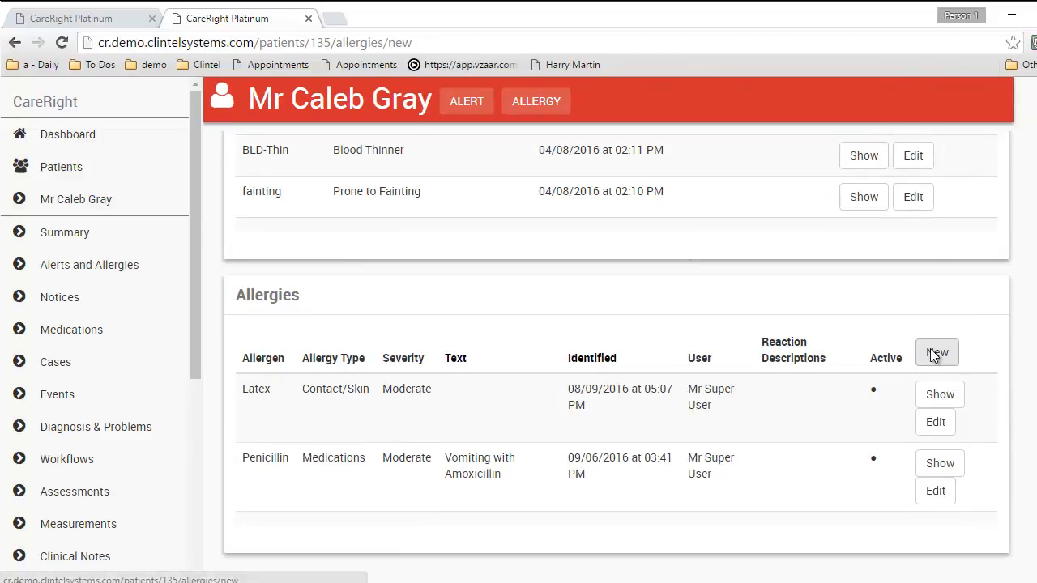
click(472, 351)
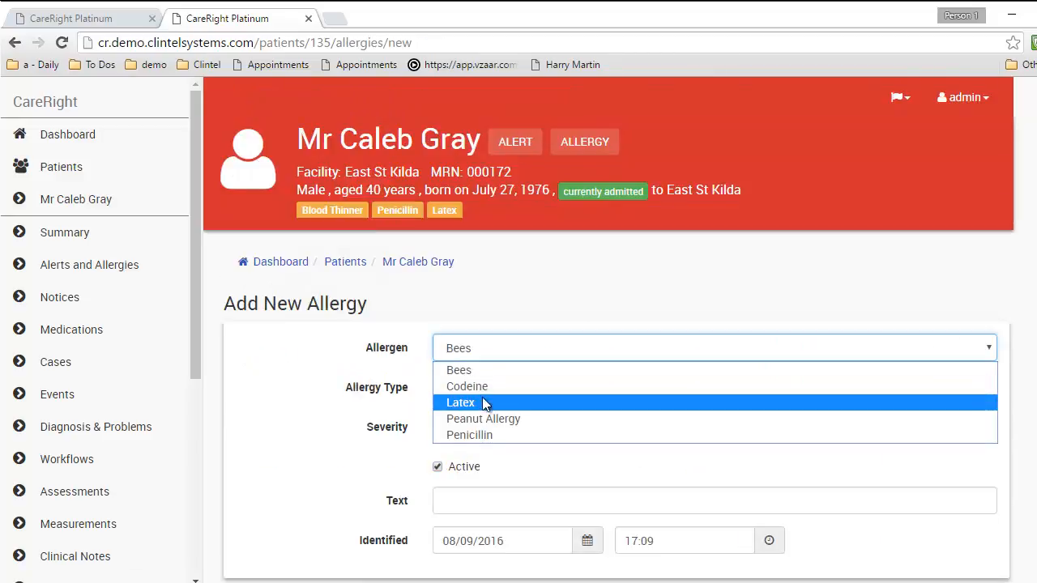
click(492, 386)
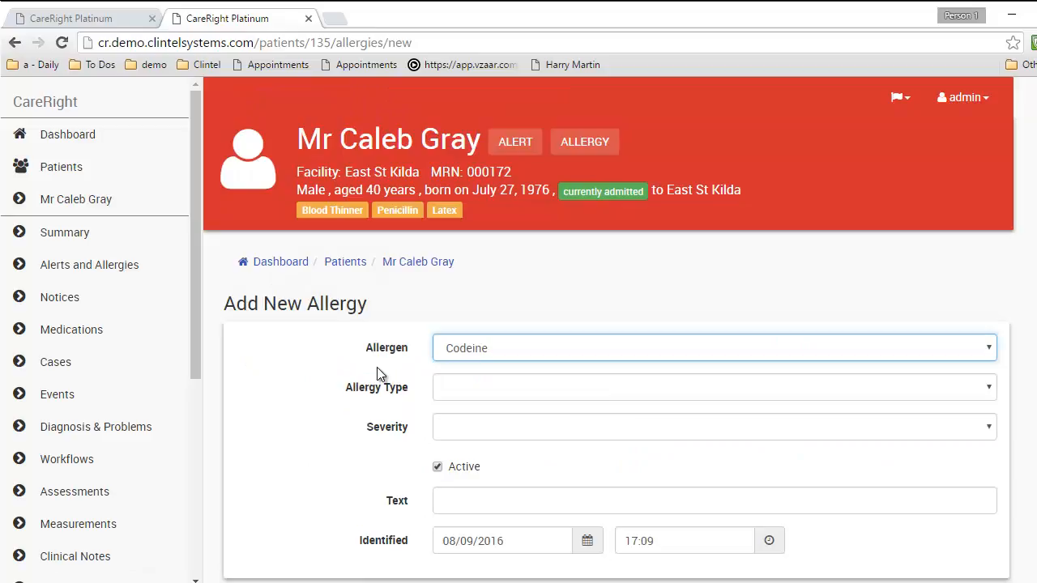
click(470, 386)
click(484, 472)
click(469, 429)
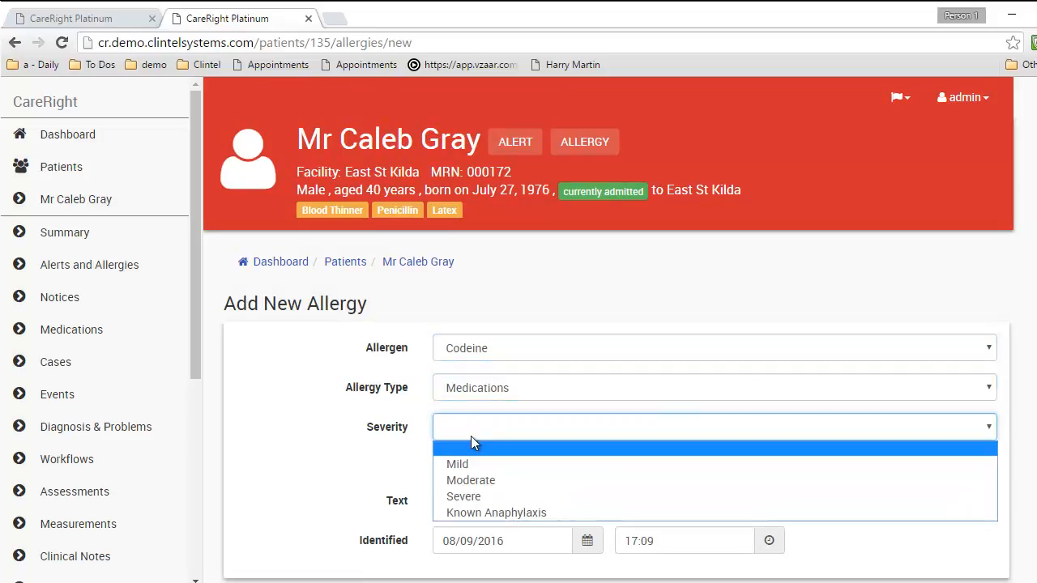
click(477, 480)
click(469, 495)
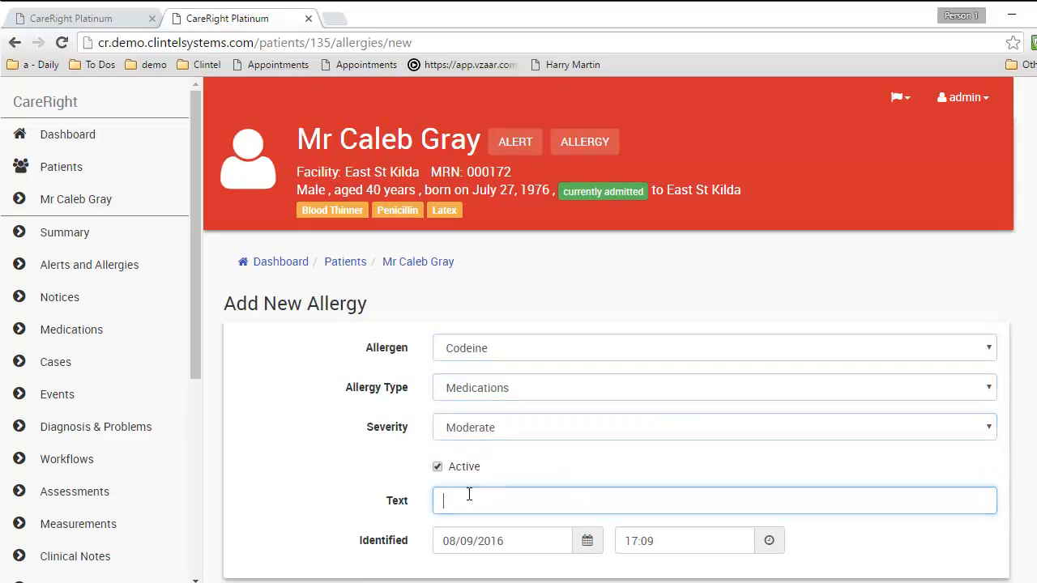
text(Vomiting)
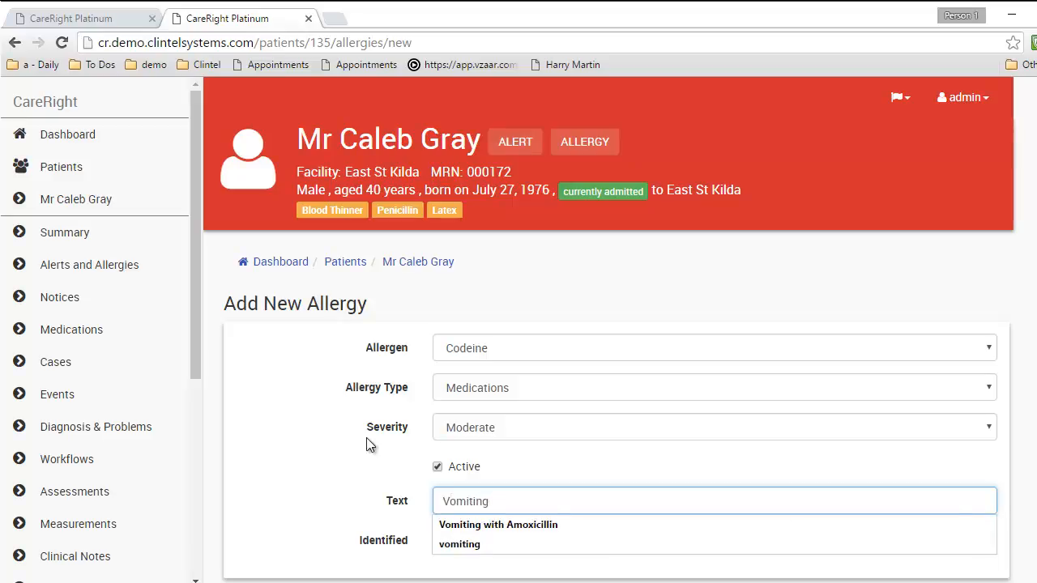
click(303, 416)
scroll(308, 410, down, 2)
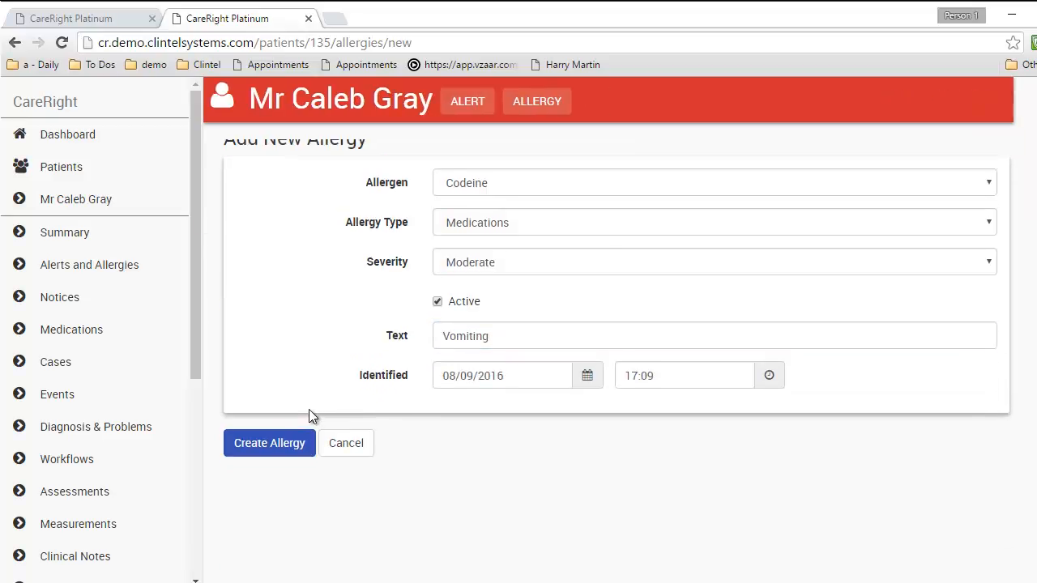
click(288, 454)
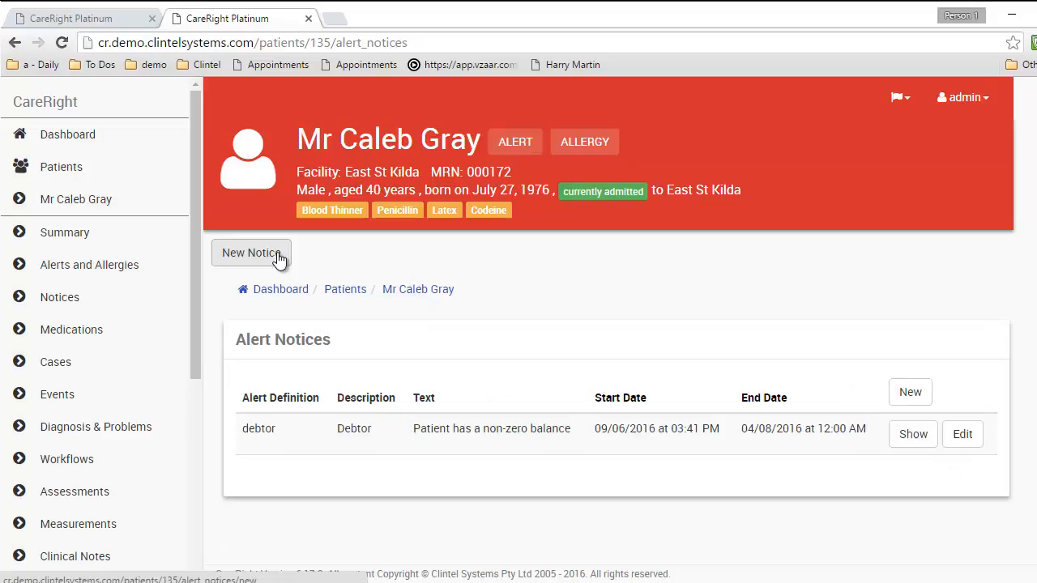
Save a new Interpreter Required alert notice, then go to the Medications page
click(278, 258)
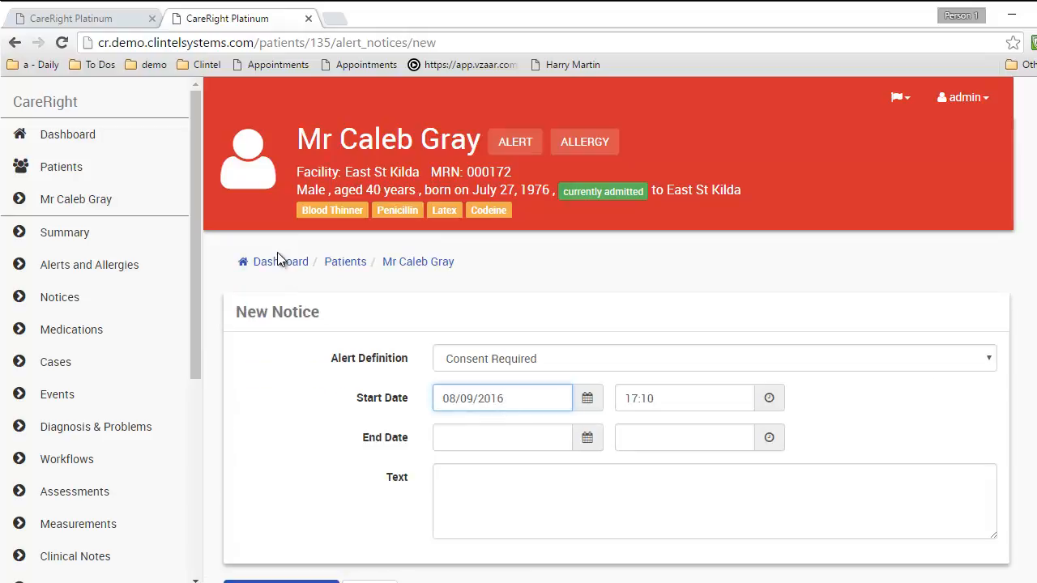
click(508, 359)
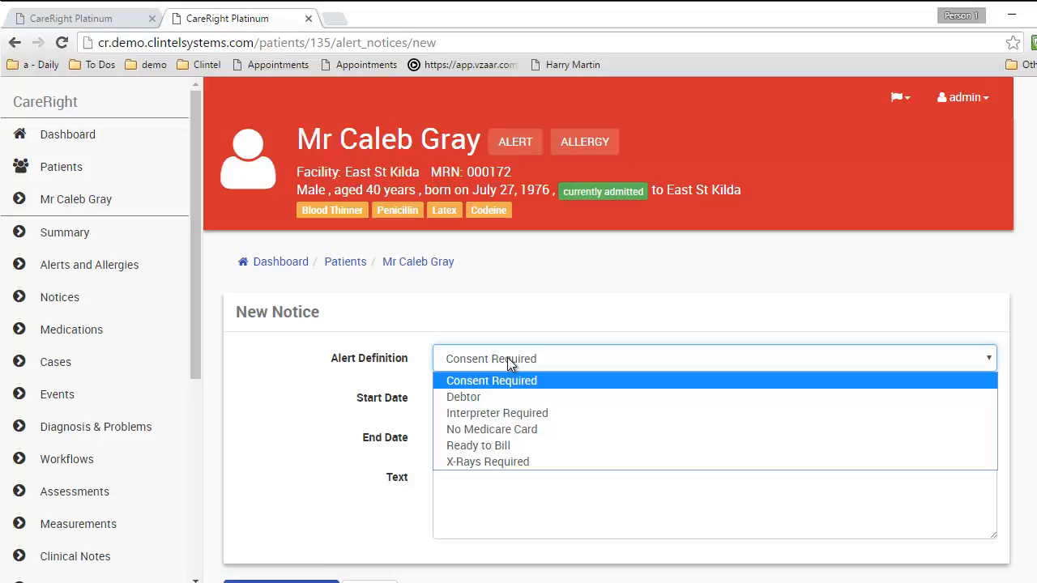
click(460, 312)
click(490, 360)
click(493, 413)
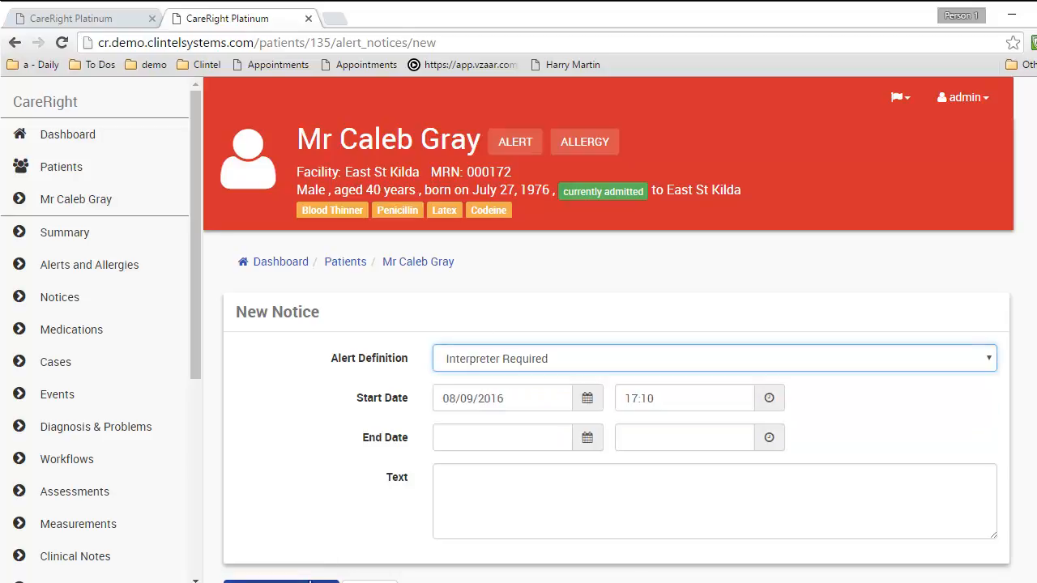
click(256, 581)
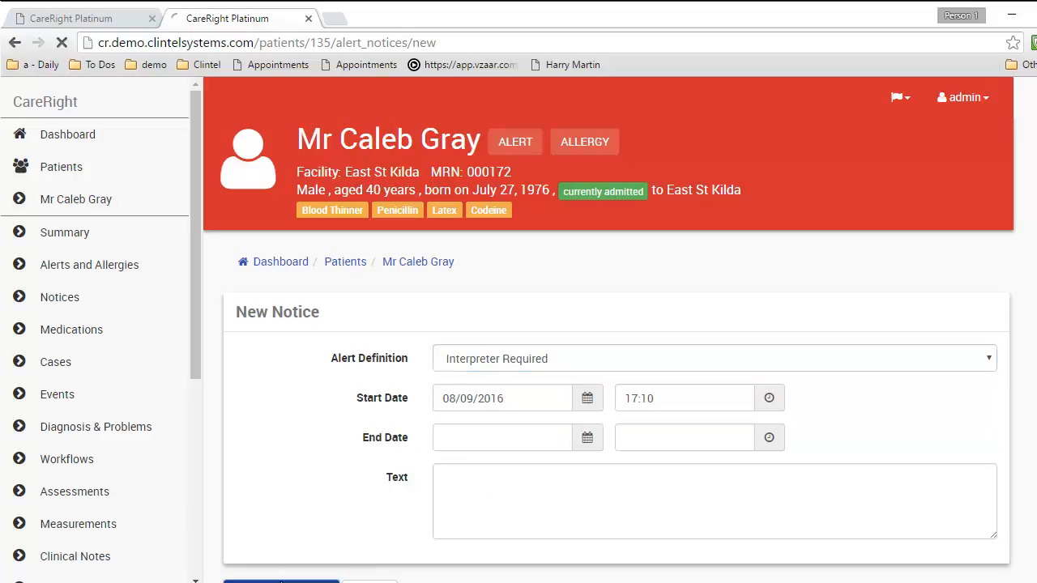
click(65, 329)
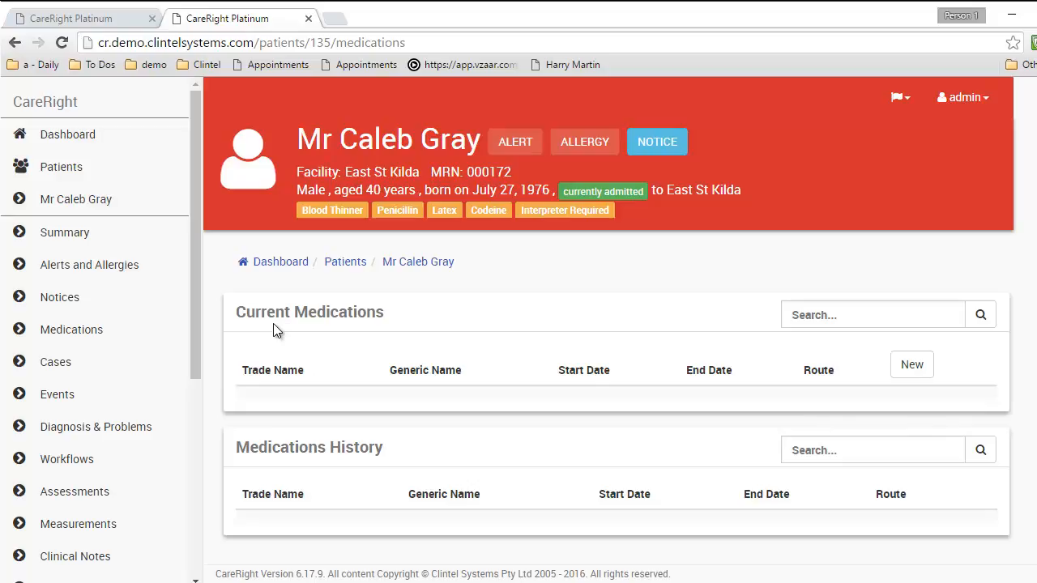
Open Diagnosis & Problems and review the B81.3 Intestinal angiostrongyliasis diagnosis dated 10/08/2016
click(68, 423)
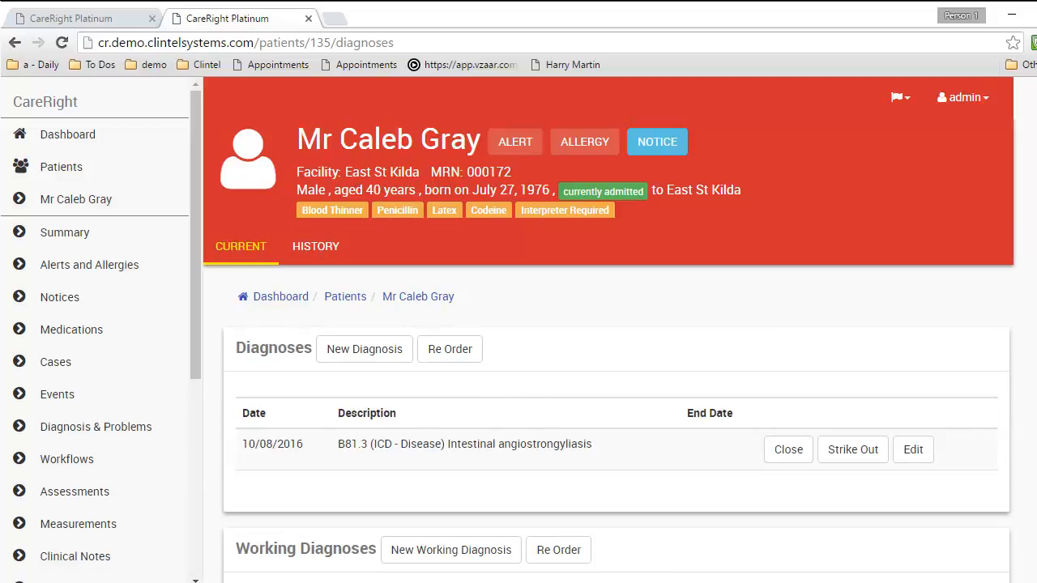
scroll(871, 228, down, 2)
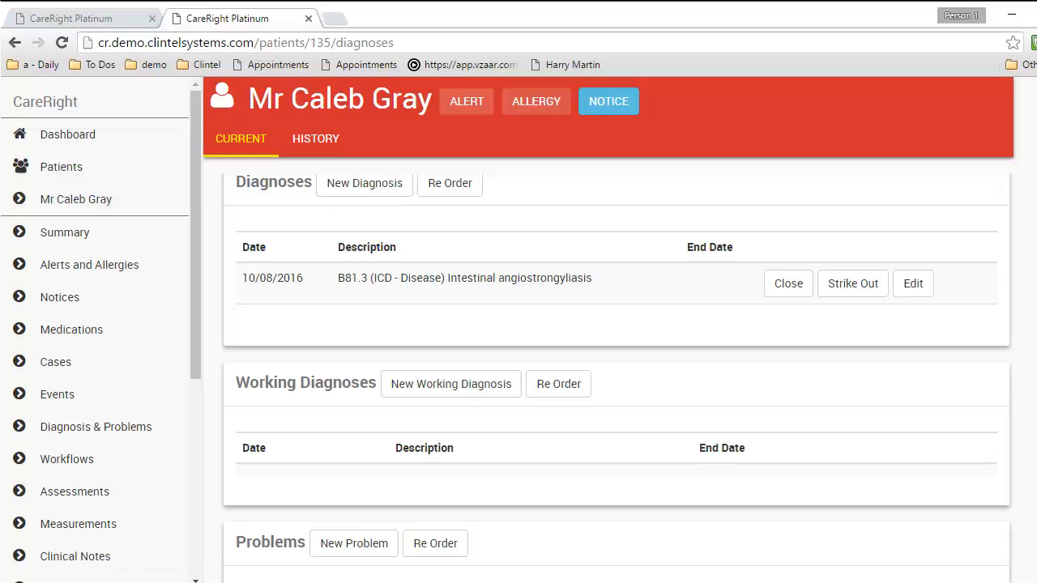
scroll(616, 364, up, 3)
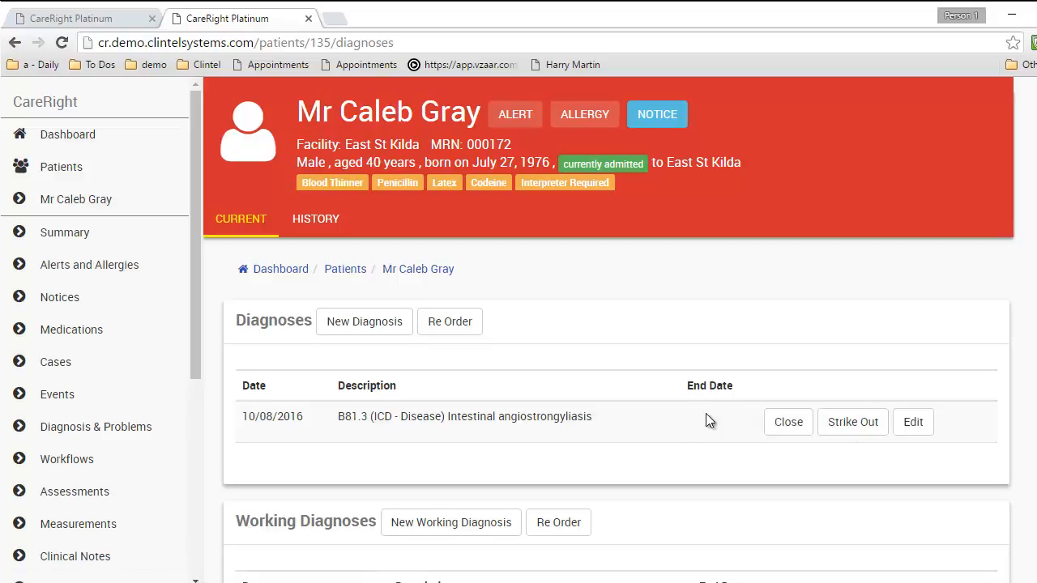
Start a new problem entry, then discard it without choosing a problem
scroll(705, 413, down, 5)
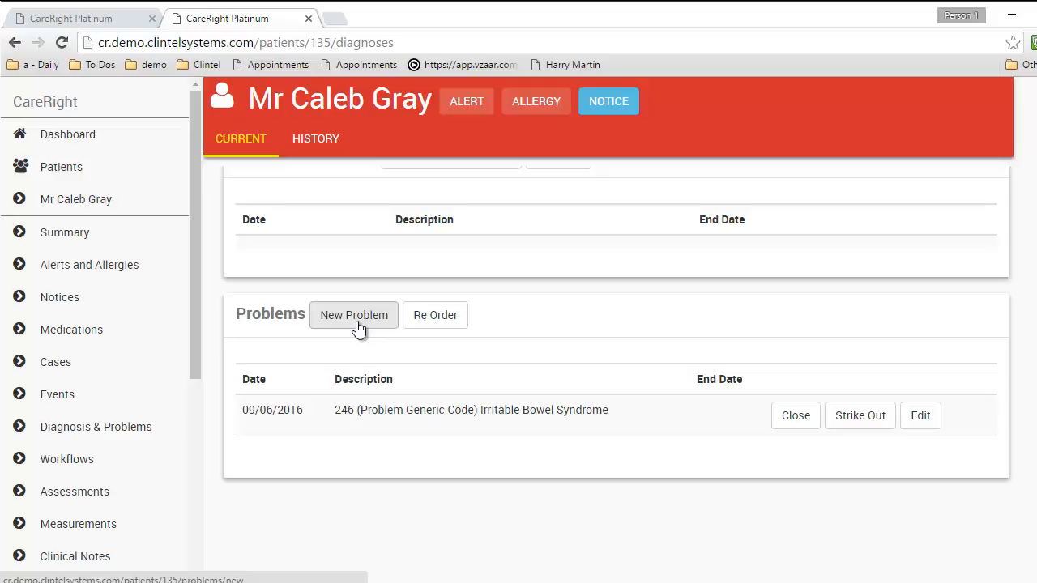
click(356, 322)
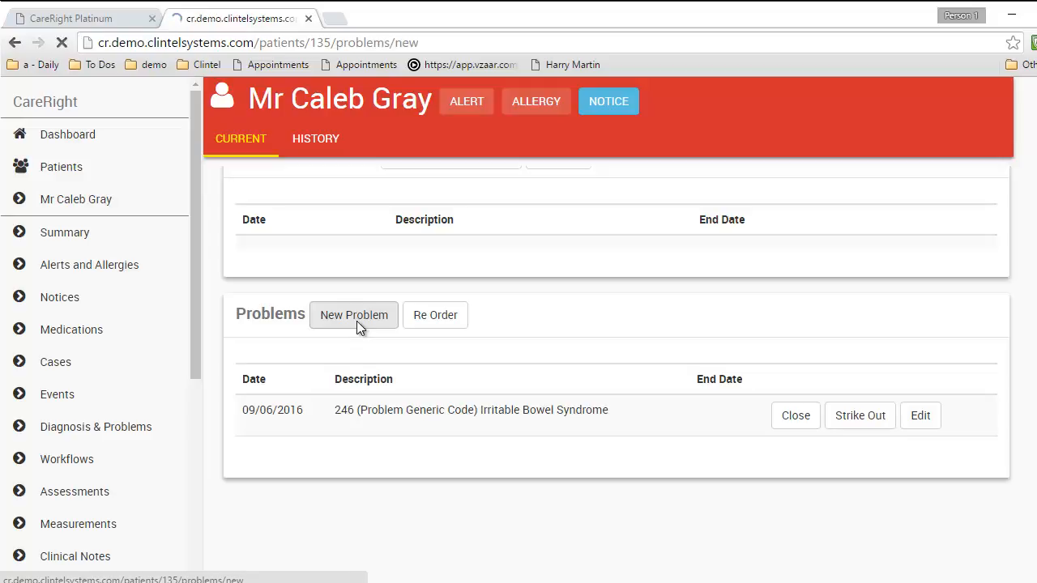
click(523, 434)
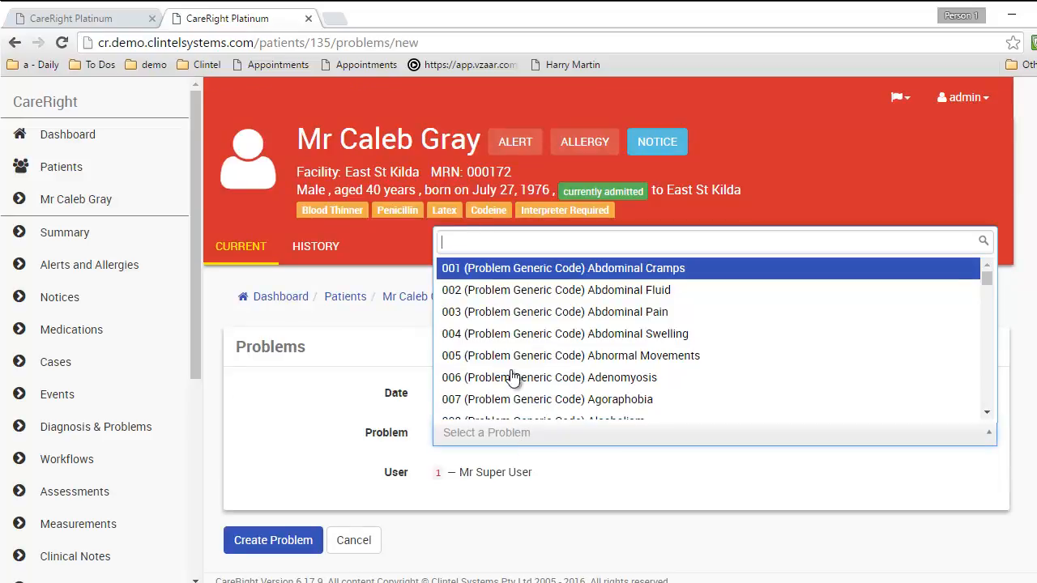
click(357, 542)
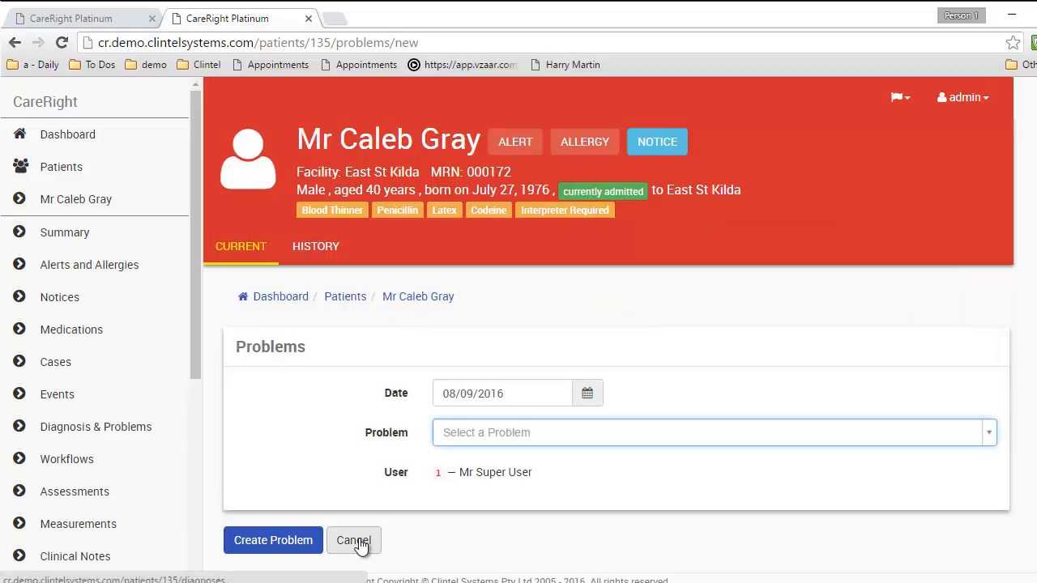
click(360, 544)
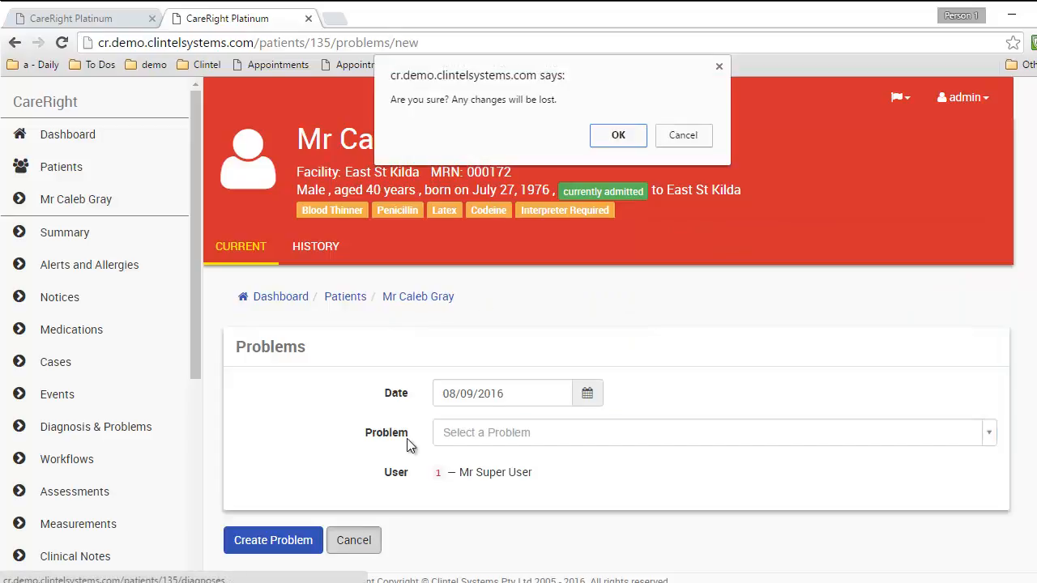
click(623, 134)
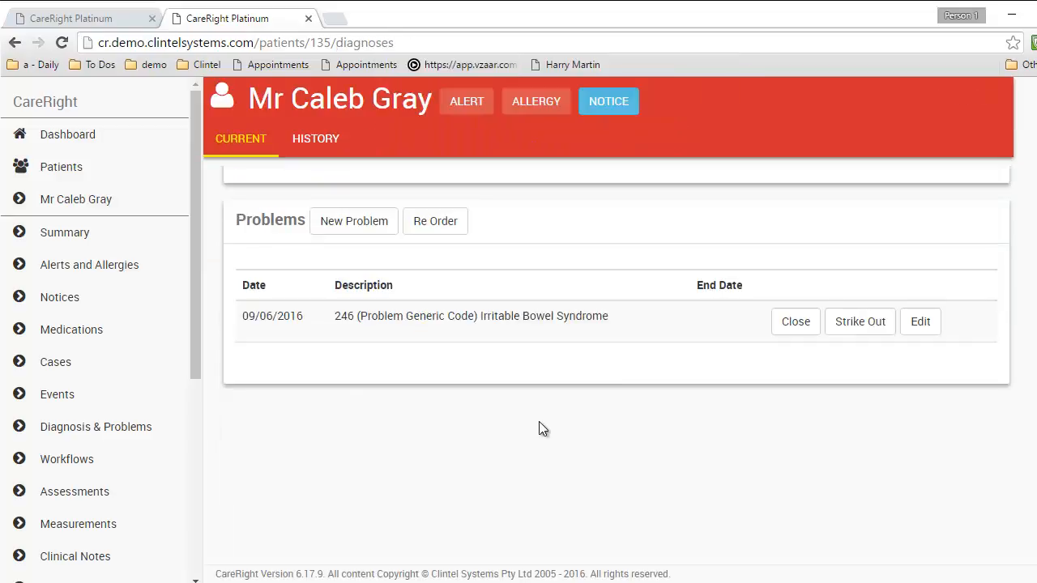
Save a new 125/85 blood pressure reading and go back to the Measurements overview
click(90, 522)
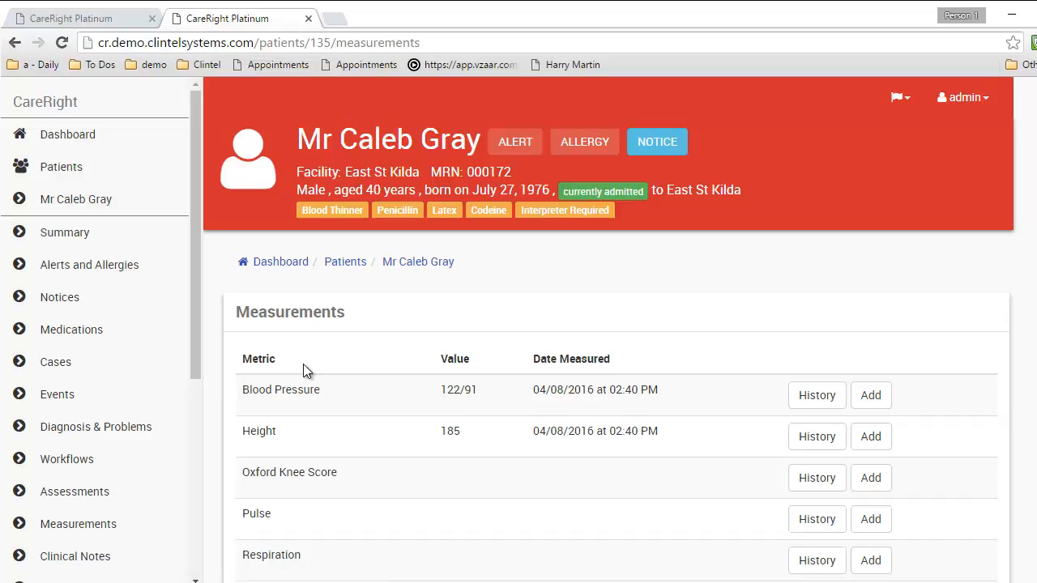
scroll(303, 363, down, 2)
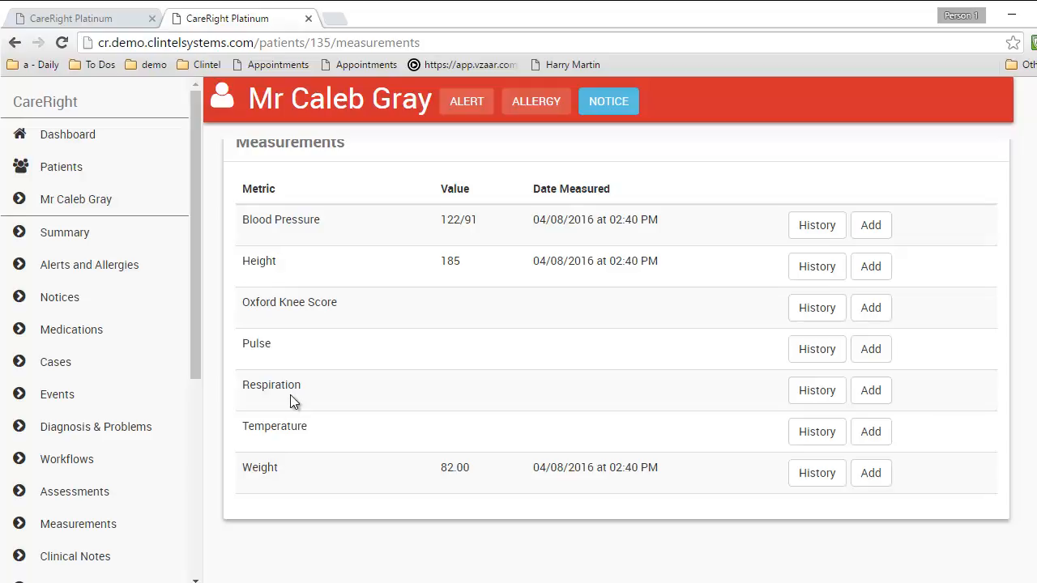
click(813, 226)
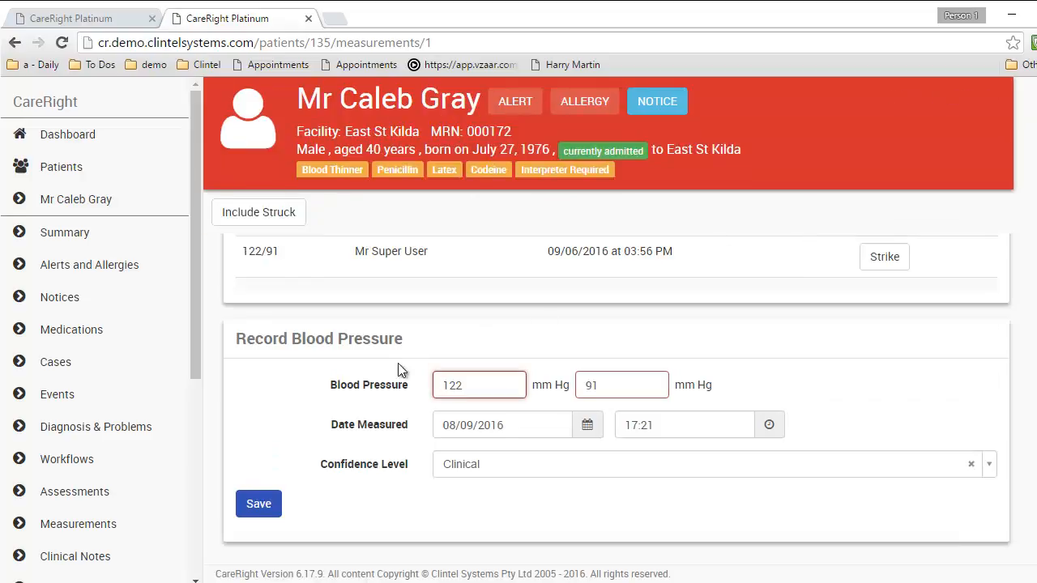
drag(470, 387, 453, 380)
text(25)
drag(627, 387, 589, 387)
text(85)
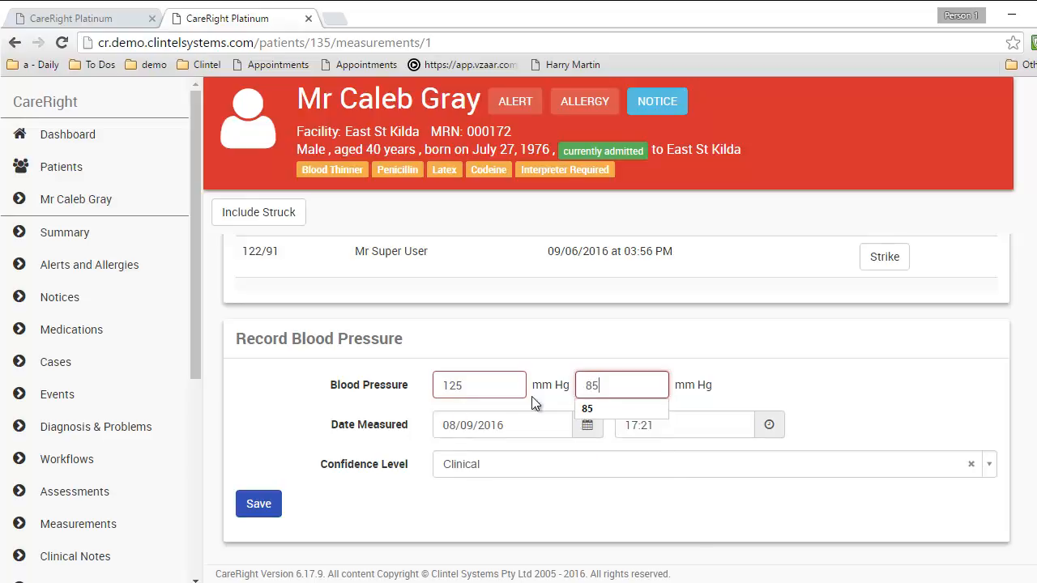
click(259, 504)
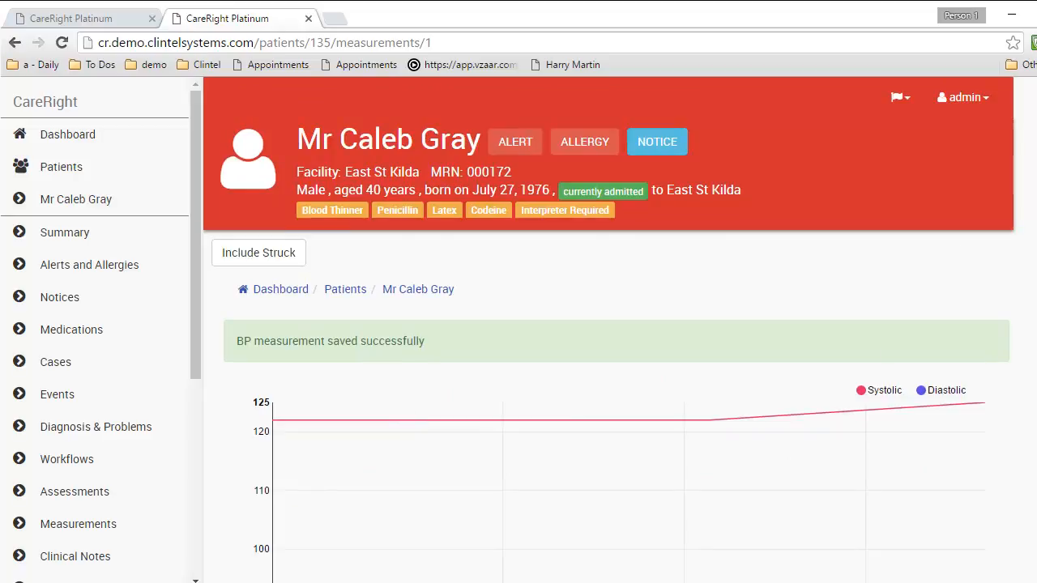
scroll(607, 332, down, 3)
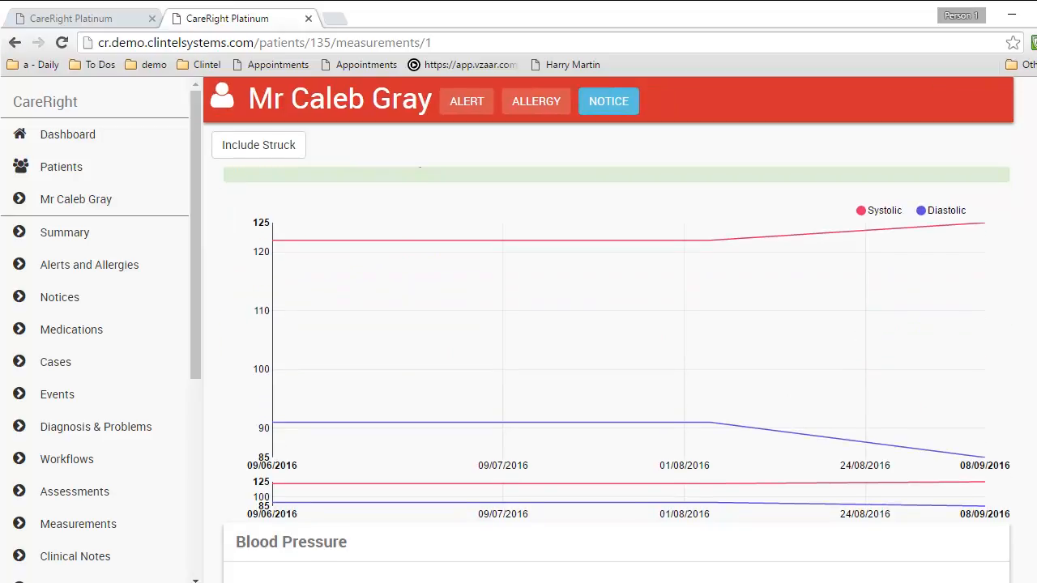
click(88, 531)
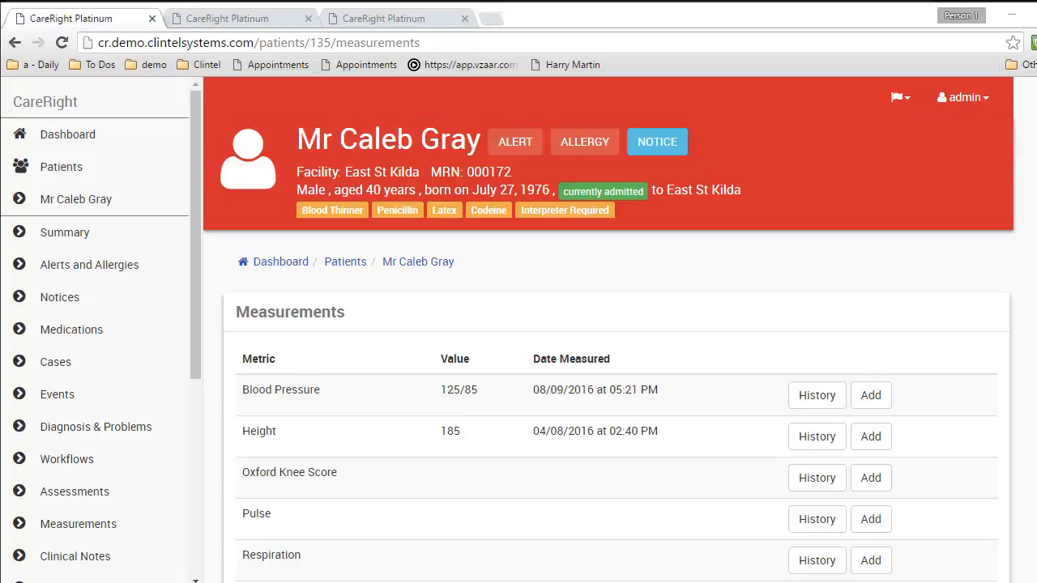
Download and view referral Letter.pdf from the other patient's clinical notes, then close it
click(397, 22)
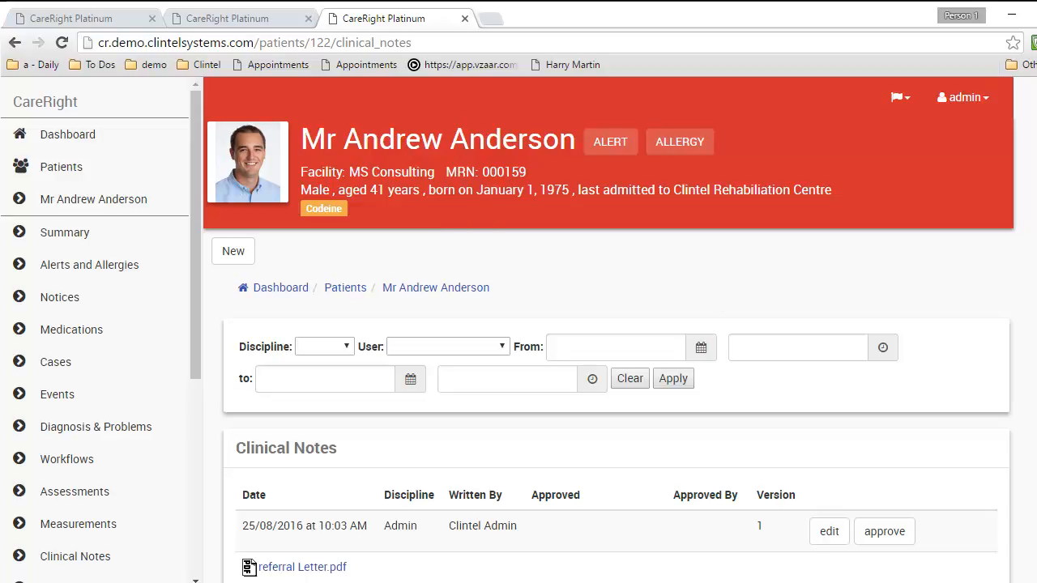
scroll(608, 365, down, 3)
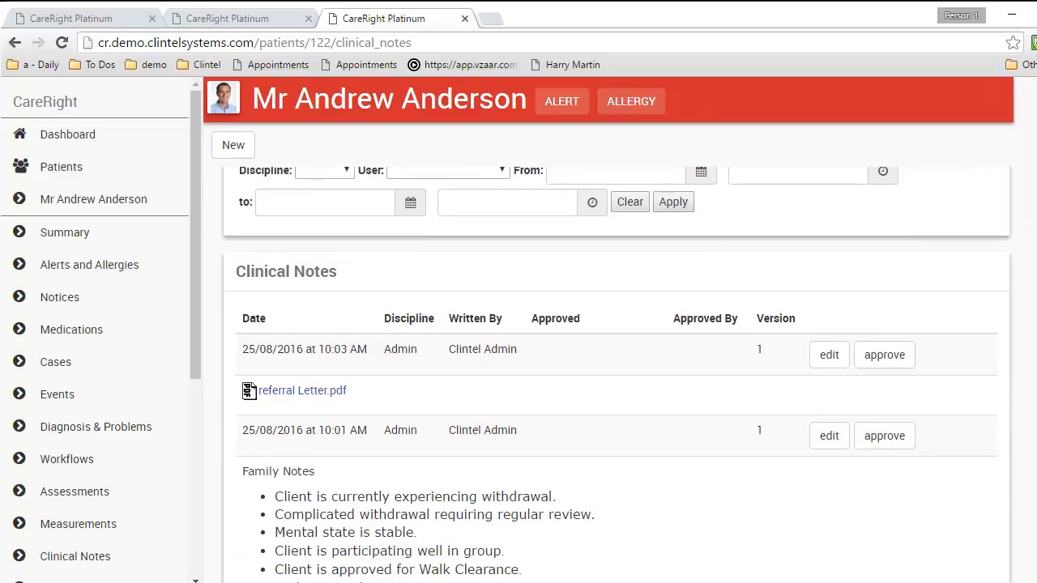
scroll(608, 364, down, 1)
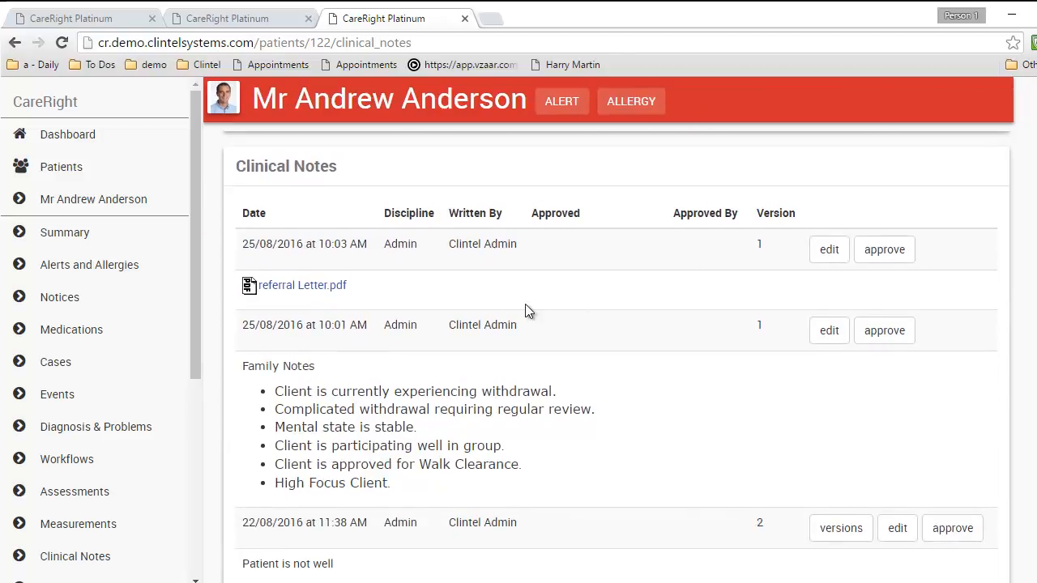
click(307, 293)
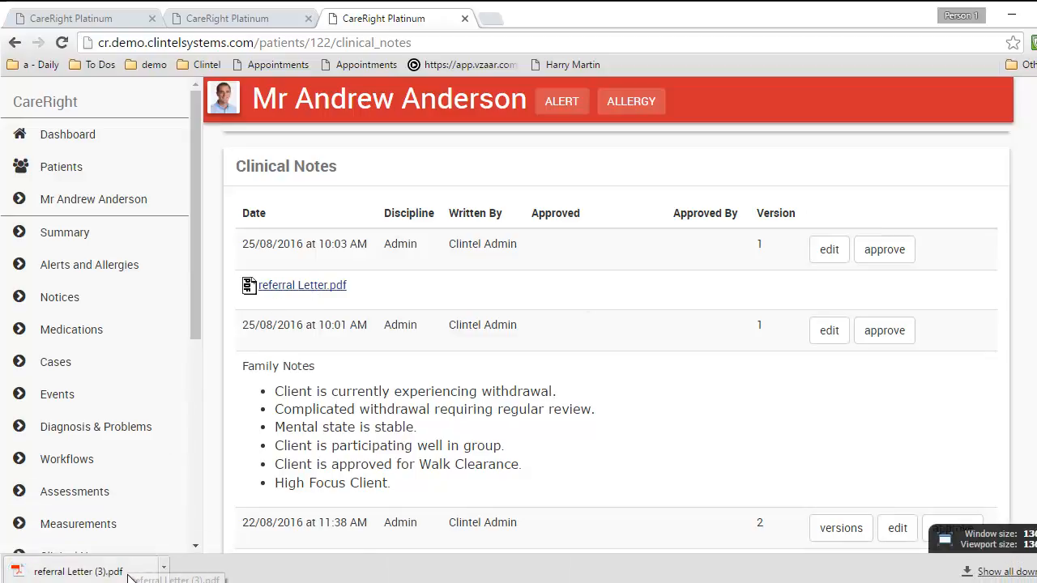
click(128, 572)
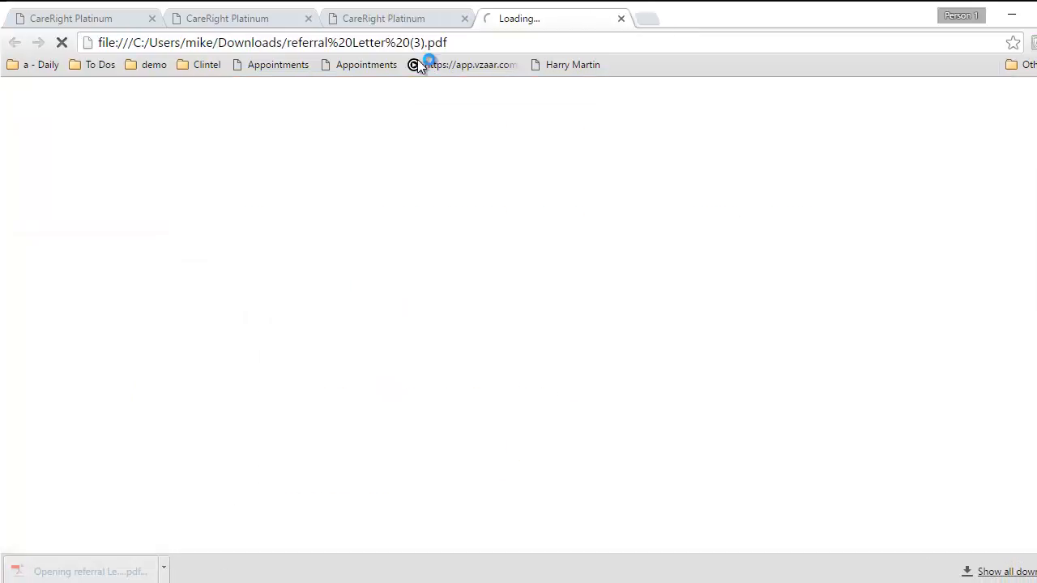
scroll(475, 356, down, 5)
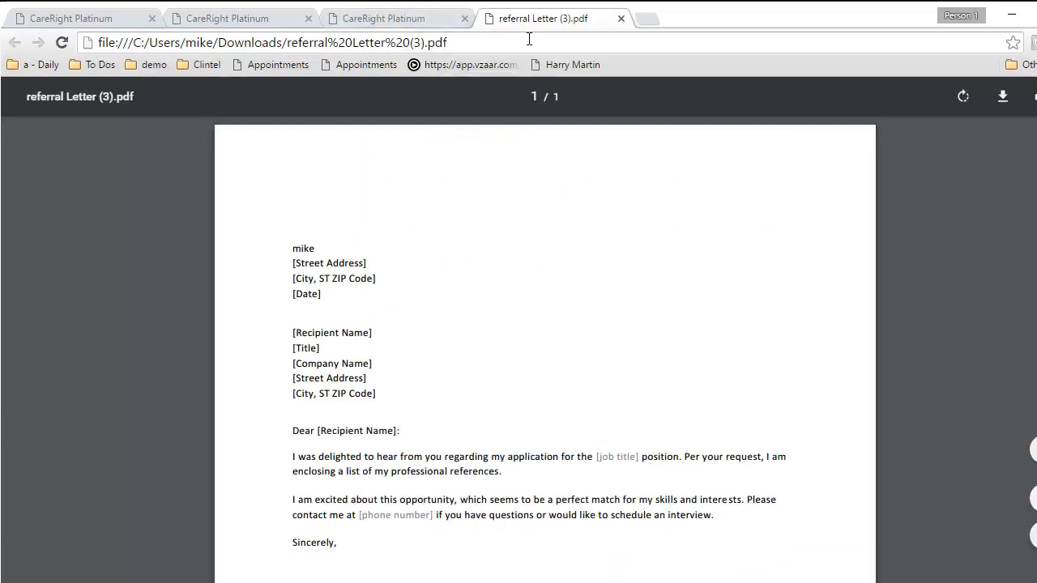
middle_click(542, 20)
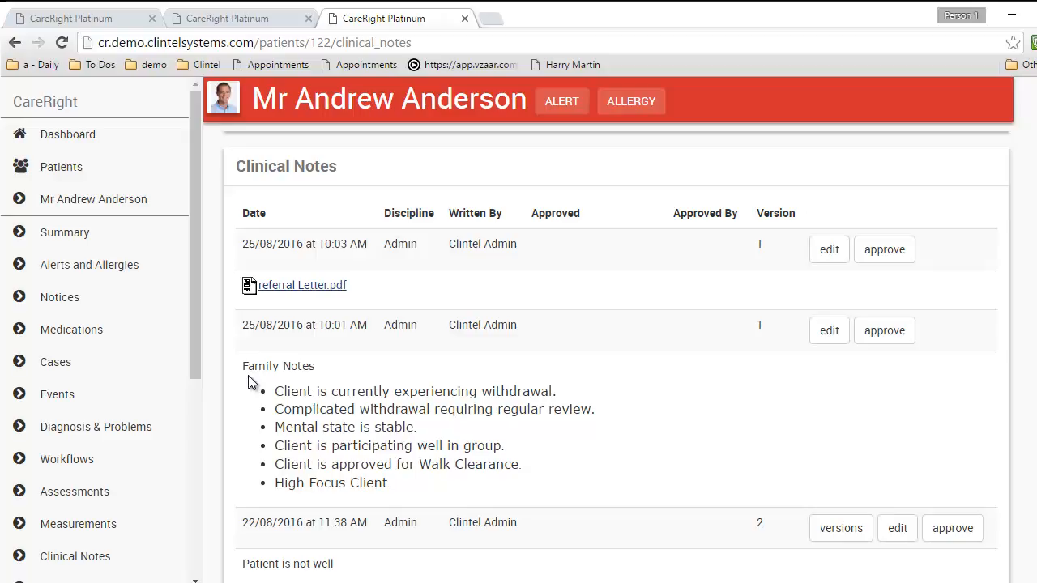
Open the approved assessment in a separate tab, review it, and return to Clinical Notes
scroll(401, 348, down, 3)
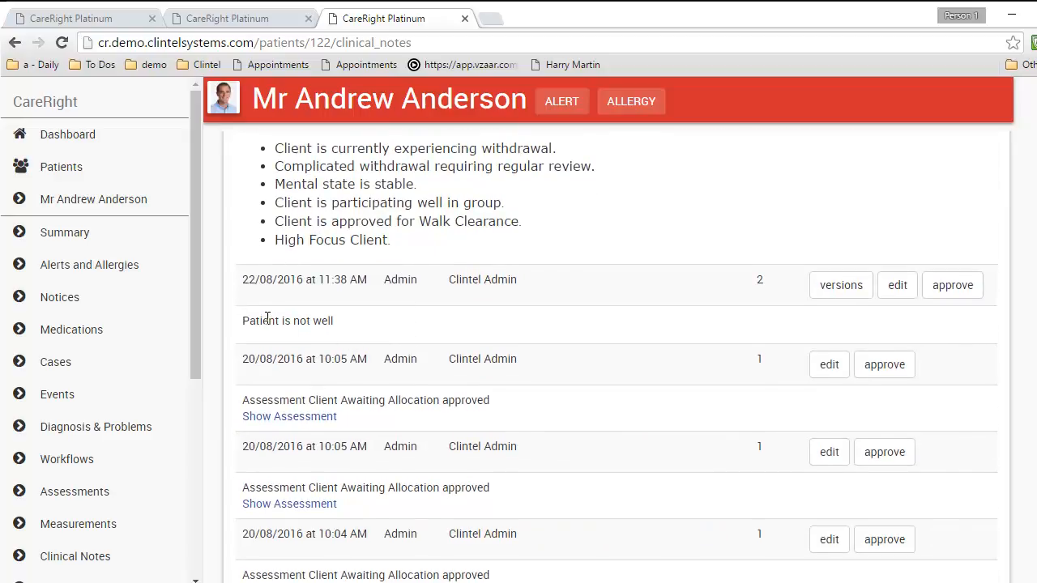
scroll(427, 326, down, 2)
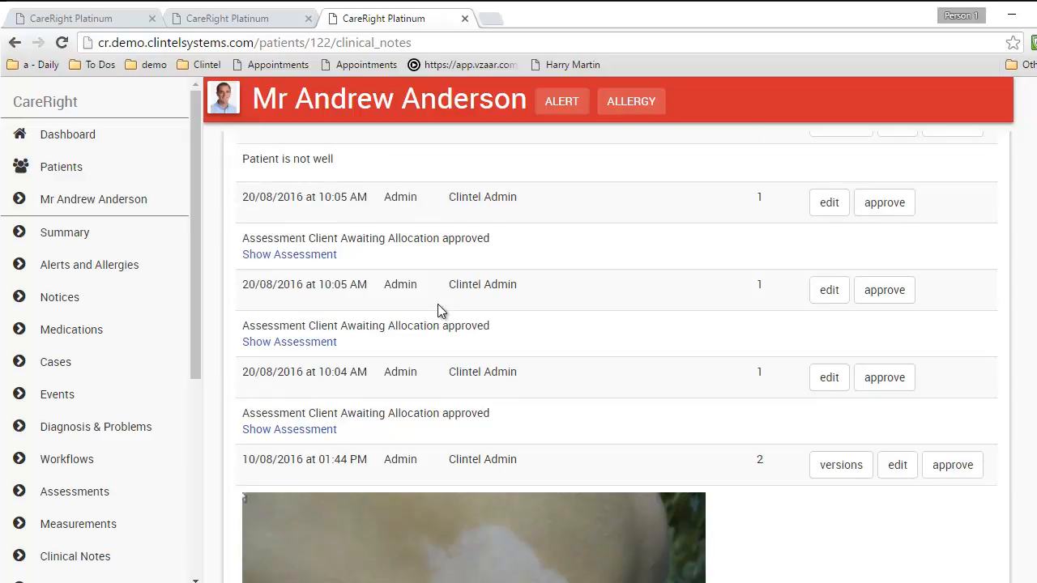
middle_click(301, 256)
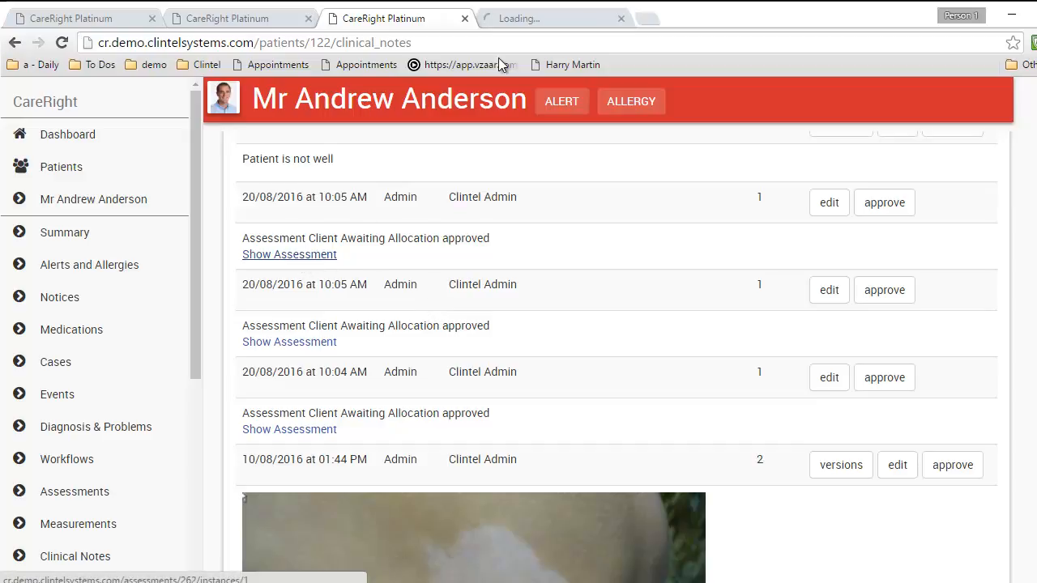
click(530, 18)
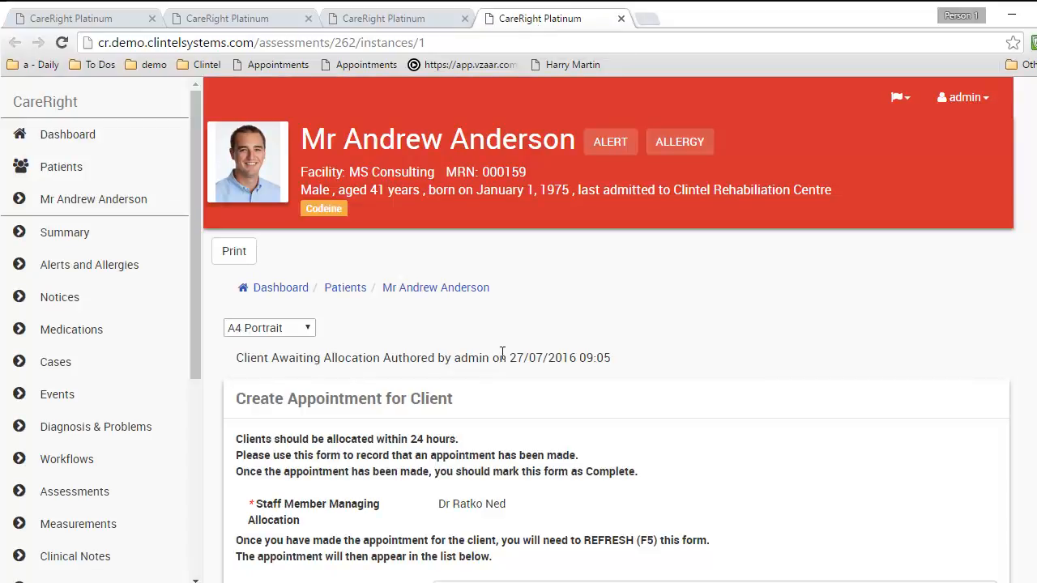
scroll(502, 353, down, 3)
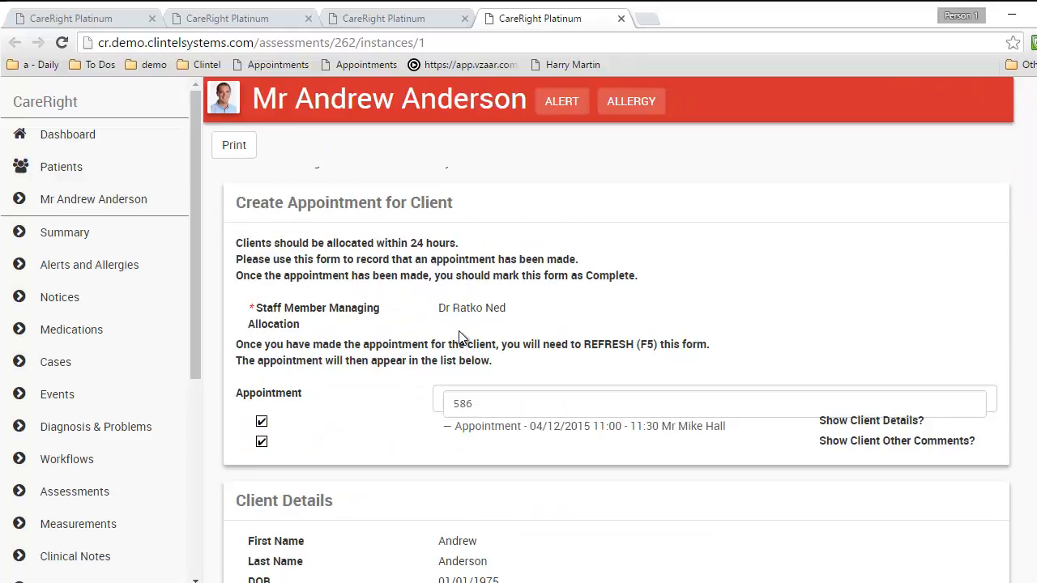
click(399, 19)
Scroll through the notes to the wound Before and After photos, then back up
scroll(435, 319, down, 3)
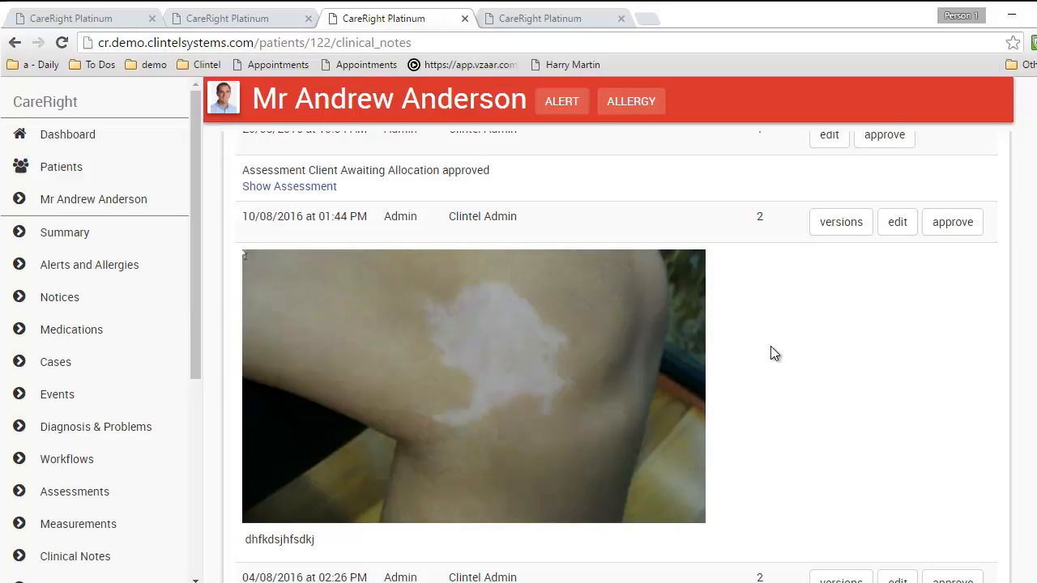
scroll(770, 348, down, 2)
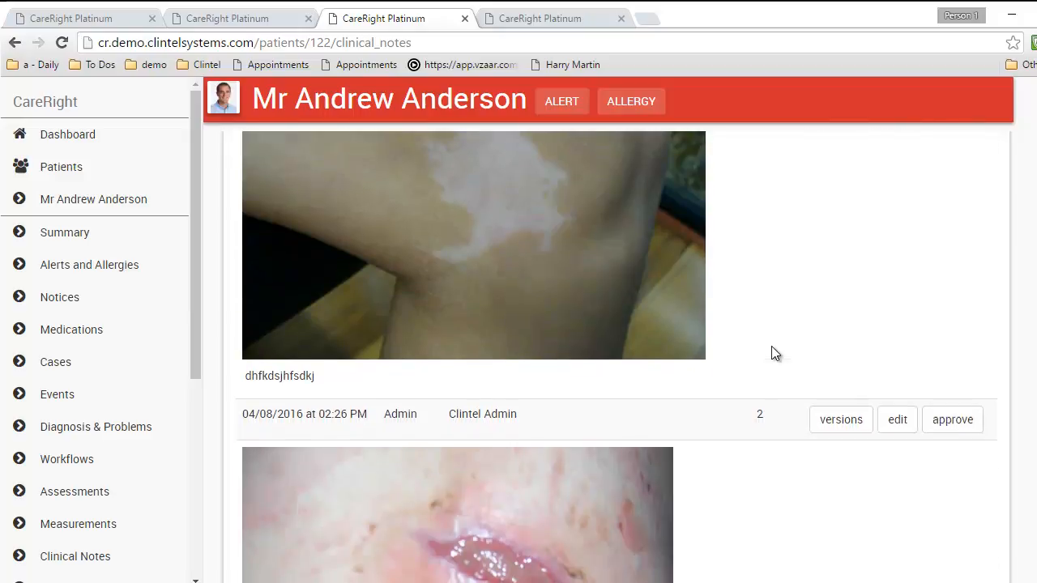
scroll(771, 352, down, 4)
scroll(771, 353, down, 3)
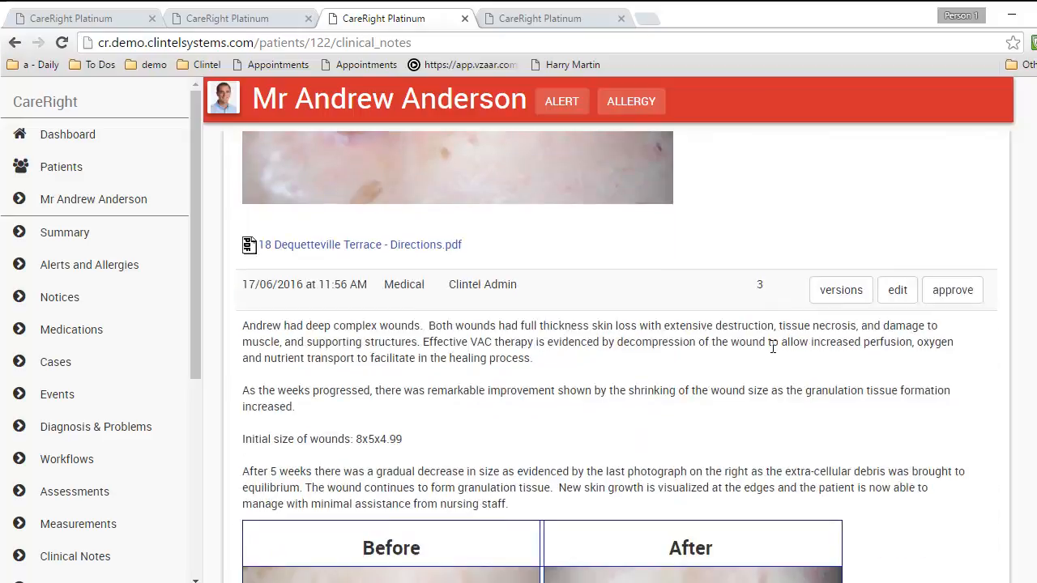
scroll(771, 350, down, 3)
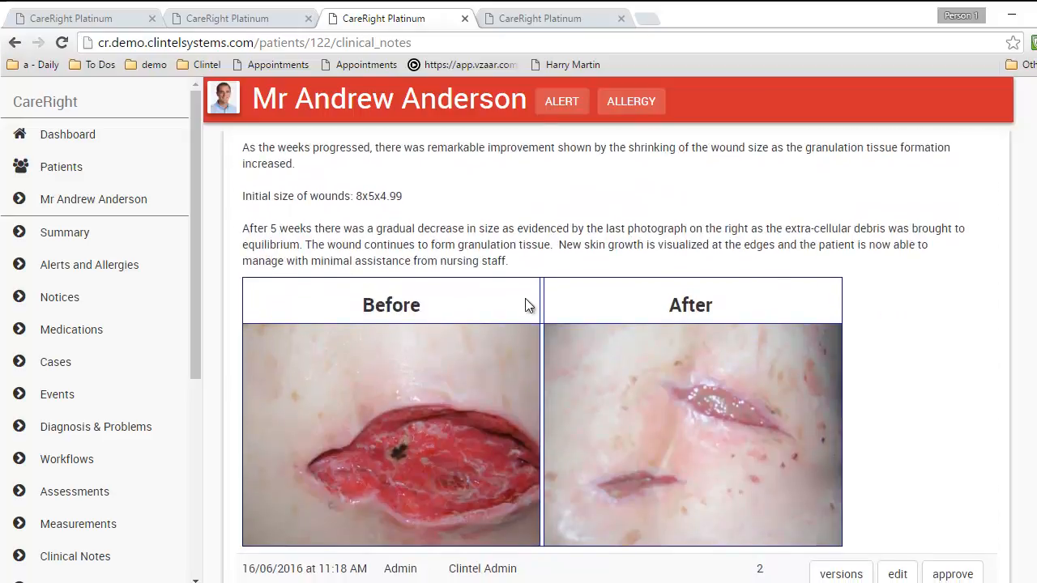
scroll(907, 312, up, 10)
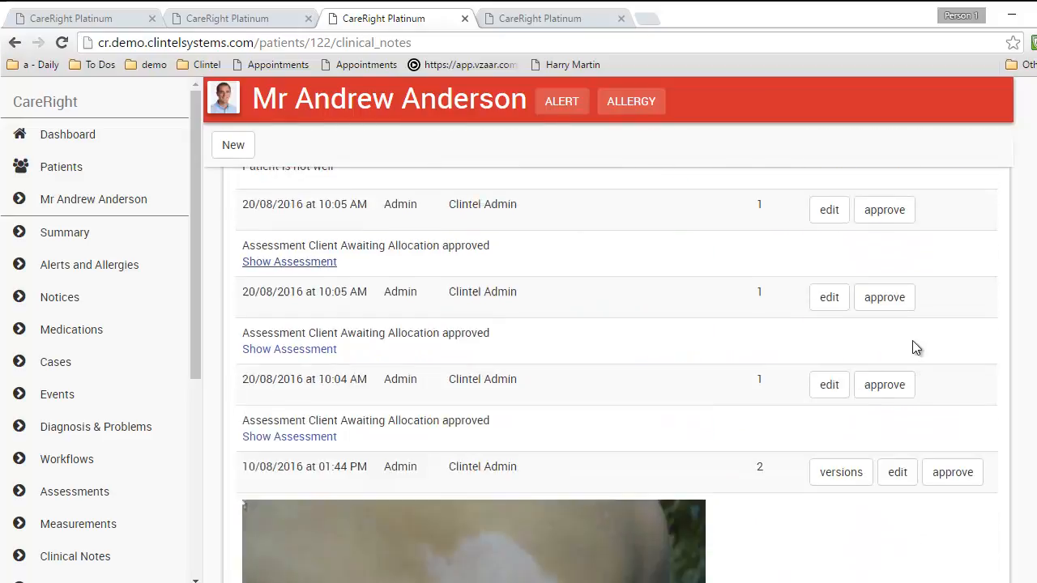
scroll(913, 347, up, 5)
Start a new clinical note reading 'fxghfghrfht' and insert the Clinical Notes - GPs template
click(232, 252)
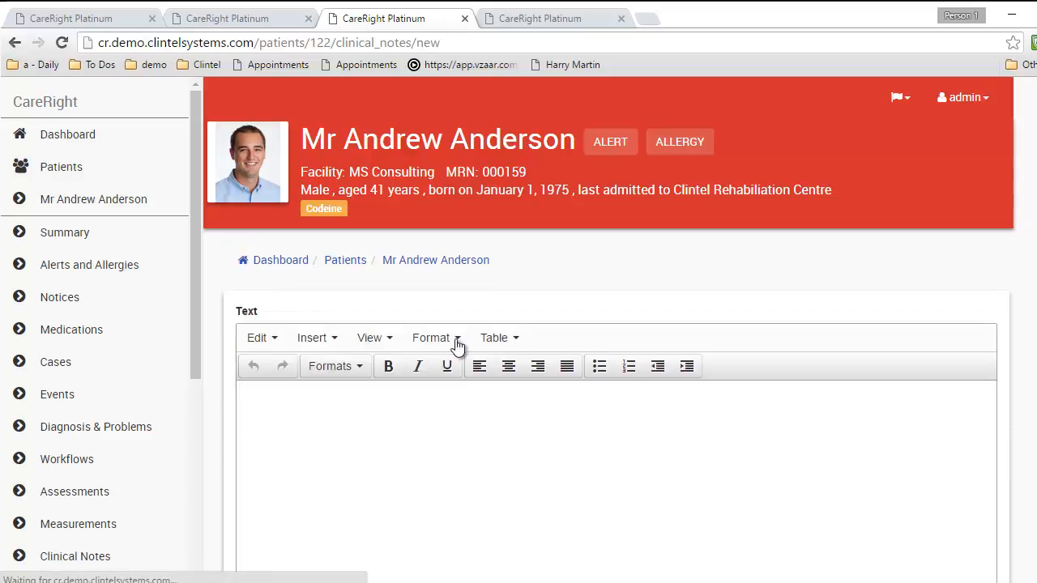
click(351, 407)
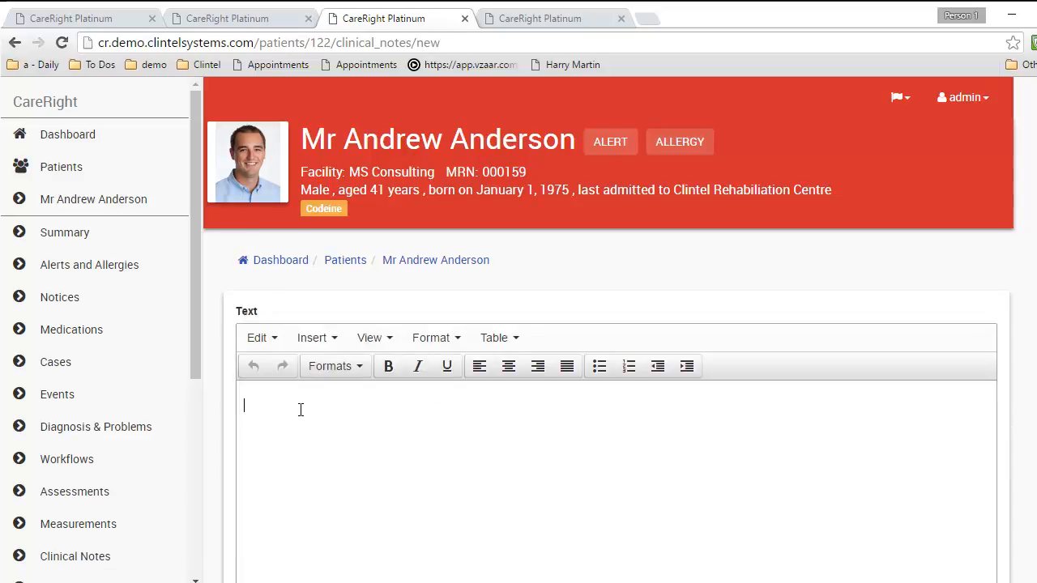
text(fxghfghrfht)
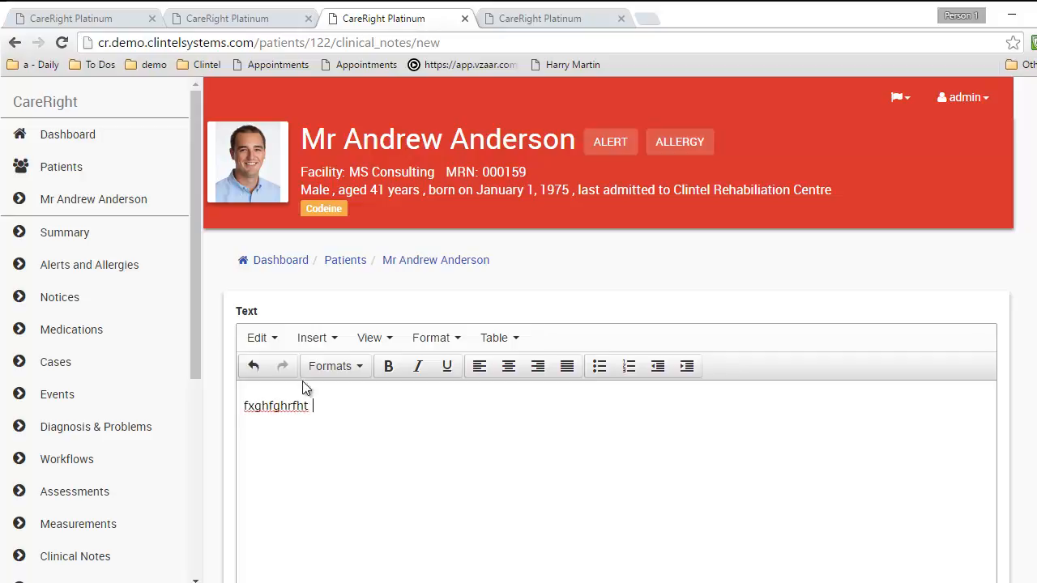
key(Return)
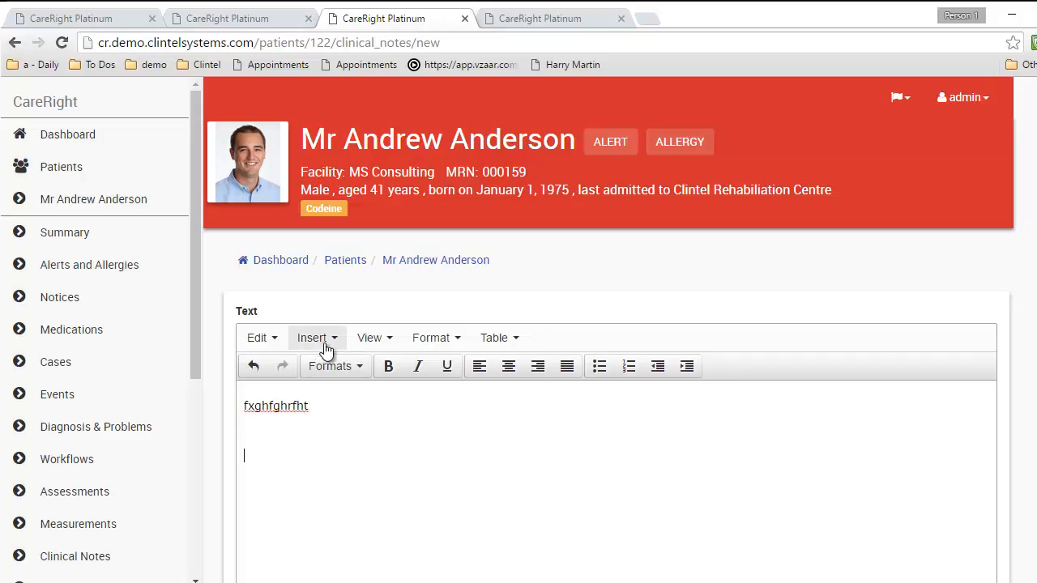
click(326, 344)
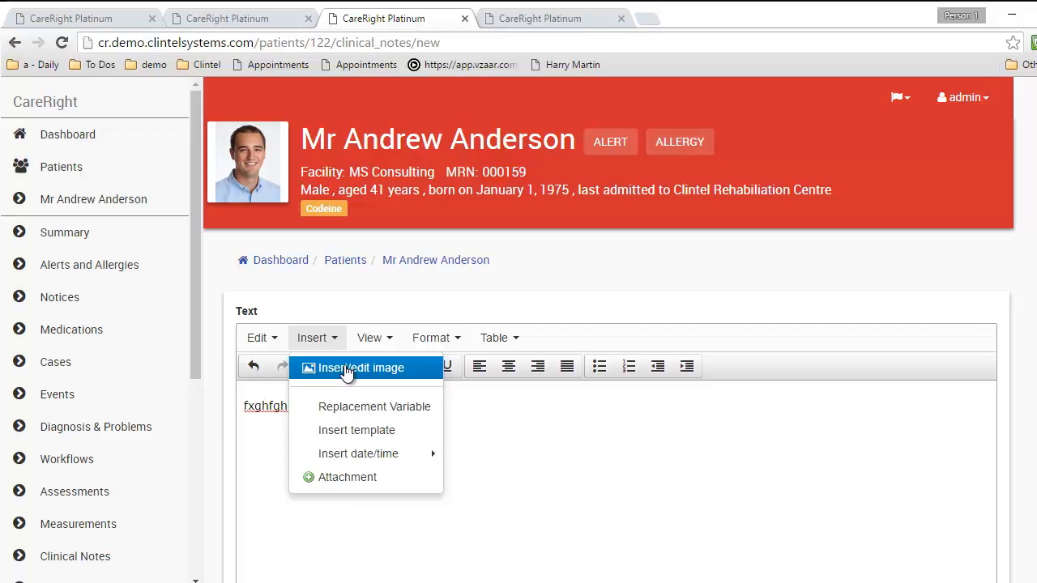
click(347, 430)
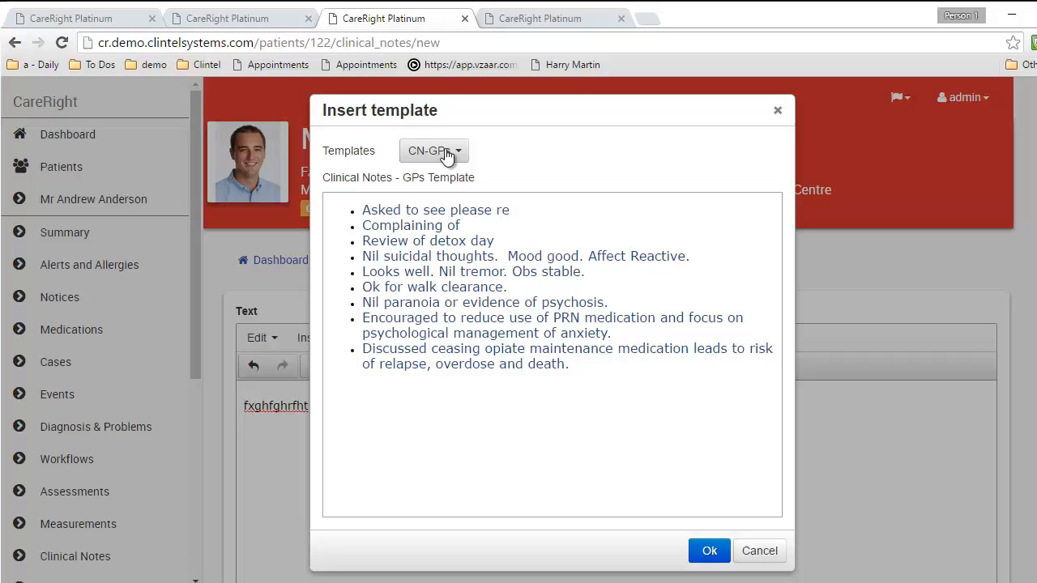
click(710, 551)
Delete the inserted template bullets, leaving only the 'fxghfghrfht' text
scroll(314, 428, down, 2)
drag(909, 411, 251, 287)
key(BackSpace)
key(BackSpace)
key(BackSpace)
key(BackSpace)
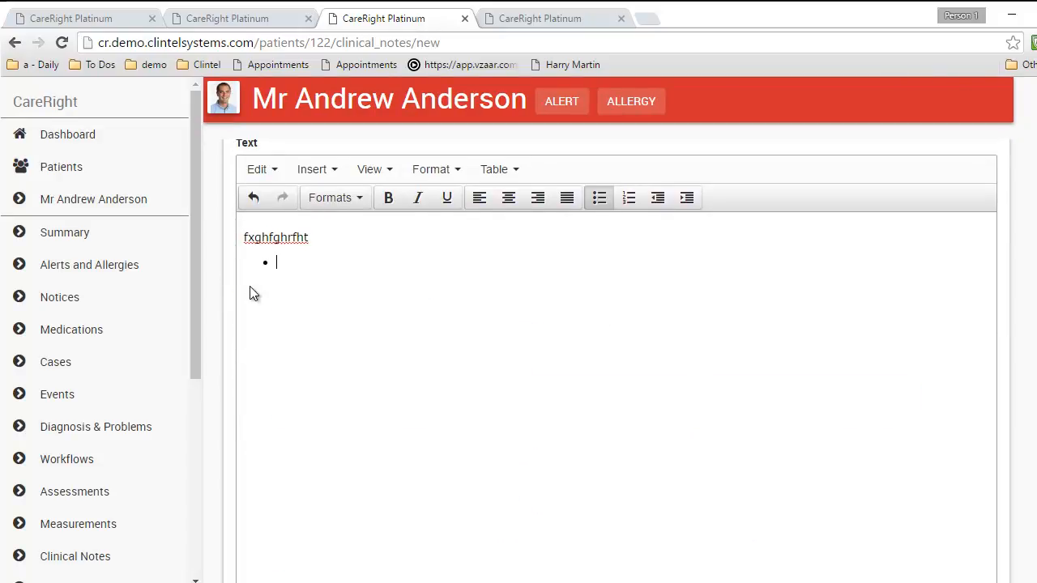
key(Return)
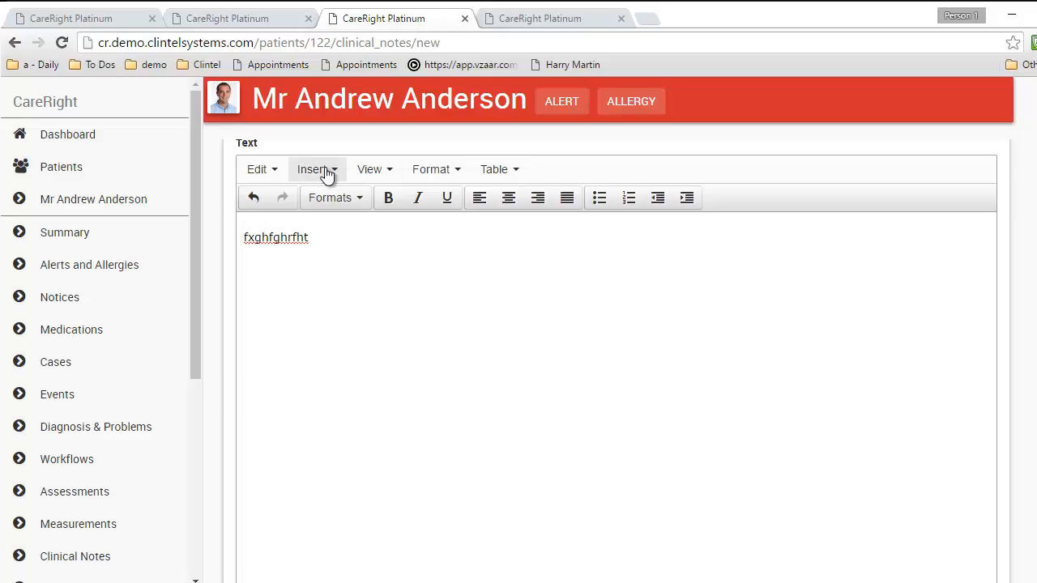
click(322, 171)
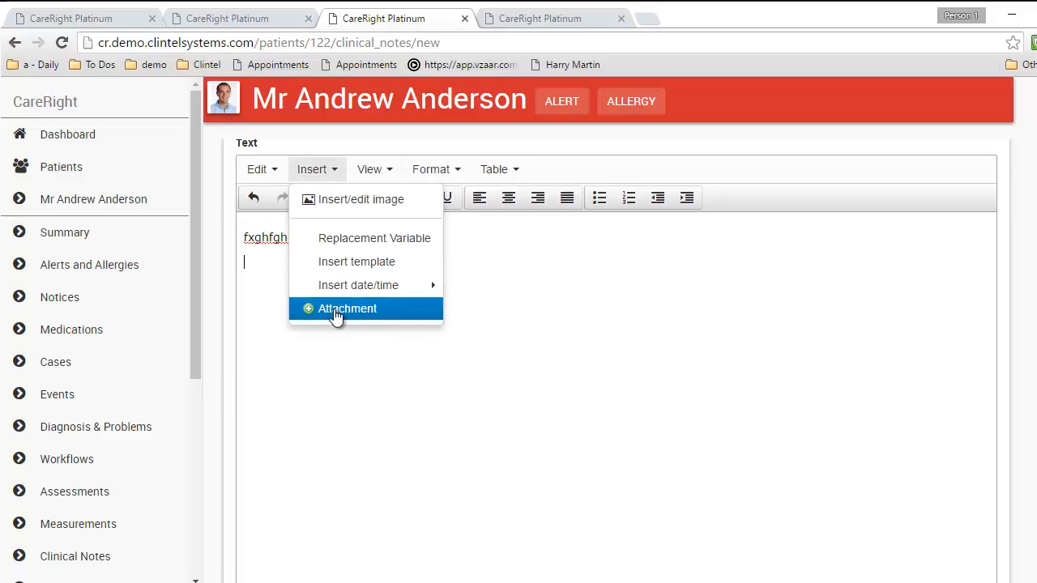
click(378, 364)
Cancel the unsaved new clinical note and confirm discarding it
scroll(567, 442, down, 5)
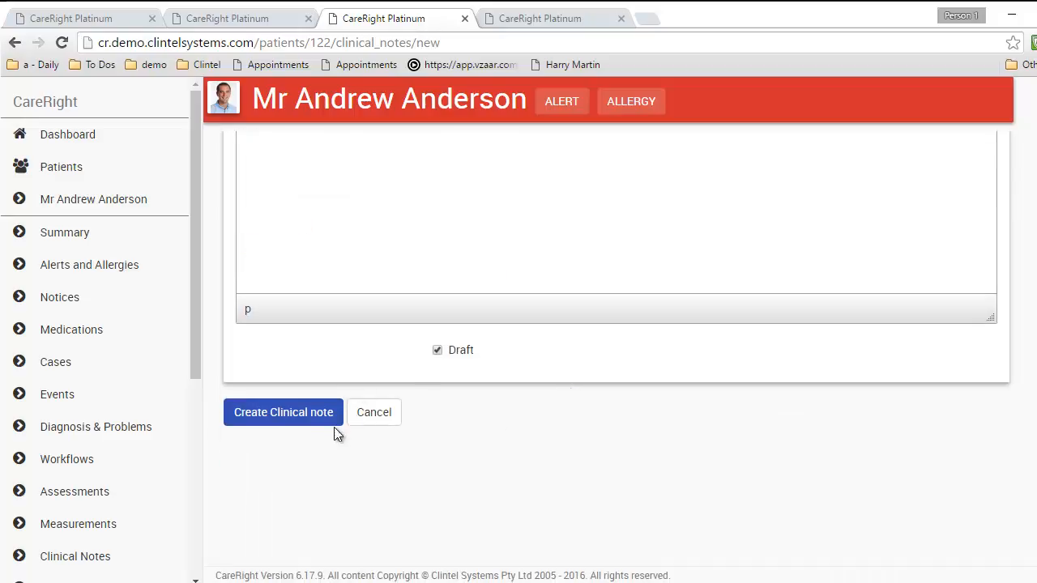
click(374, 415)
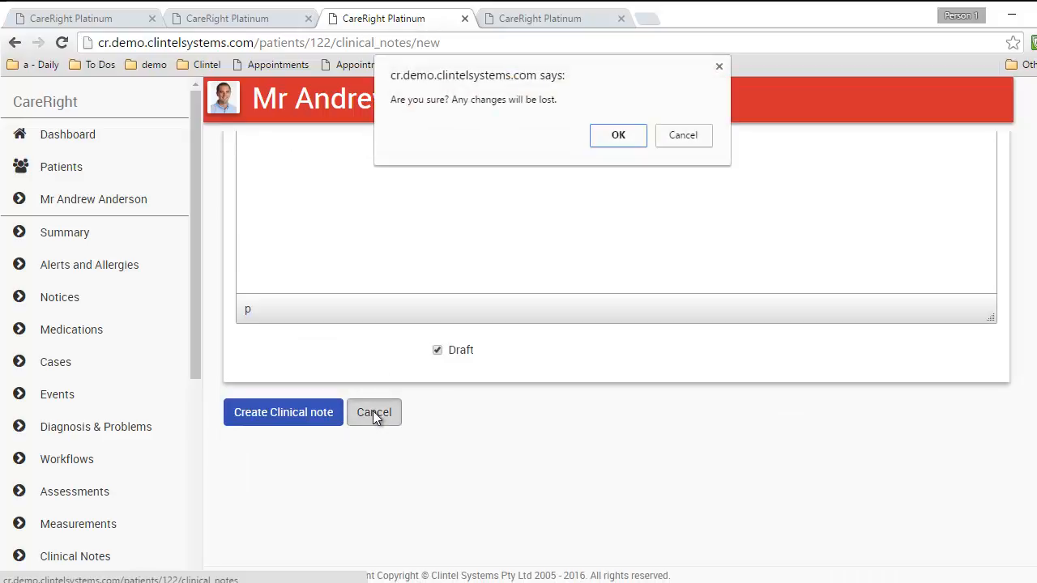
click(618, 135)
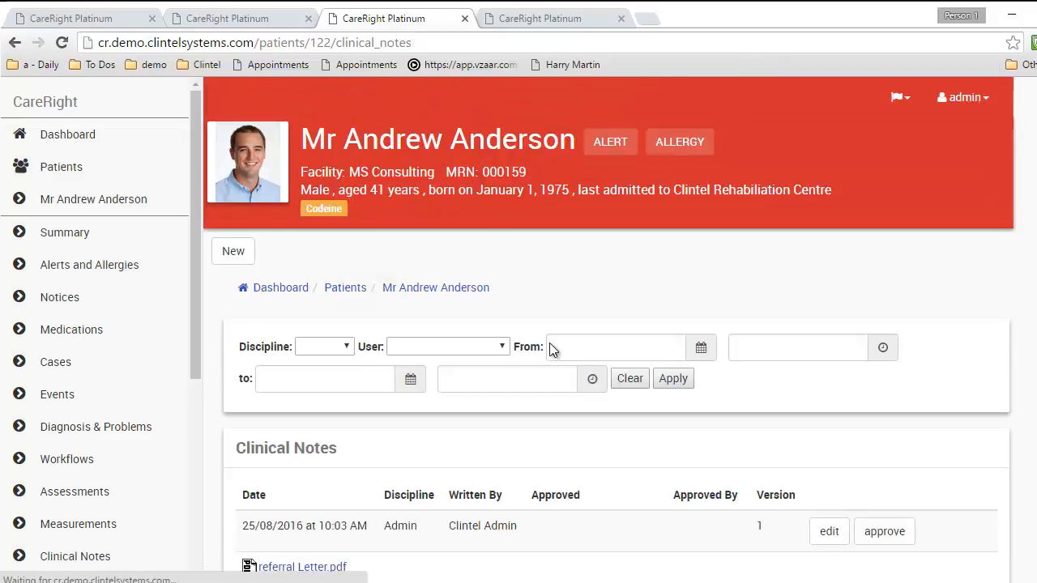
Delete the 'High Focus Client.' bullet from the 25/08/2016 10:01 Family Notes note and update it
scroll(554, 347, down, 3)
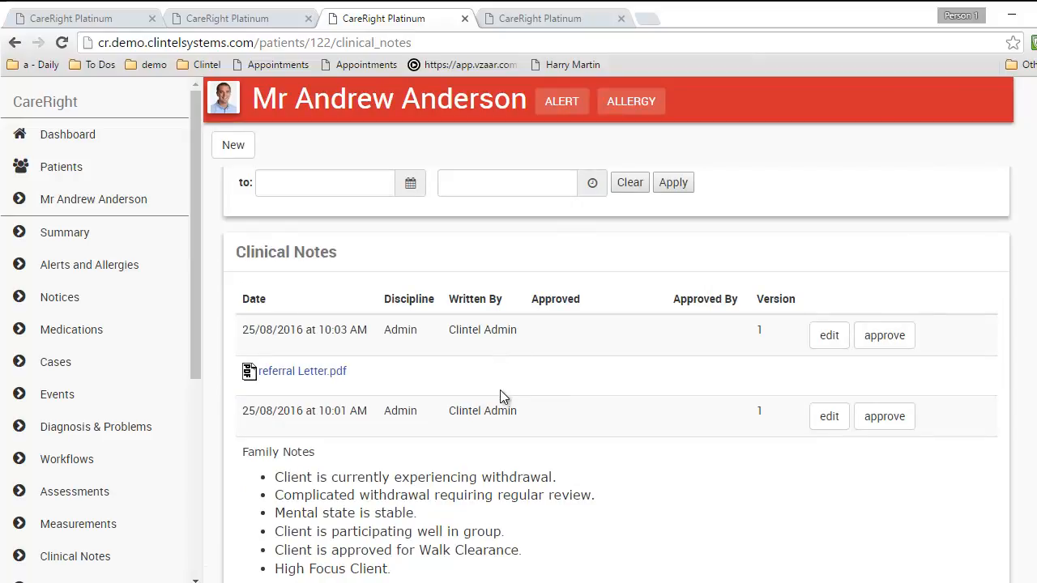
click(828, 416)
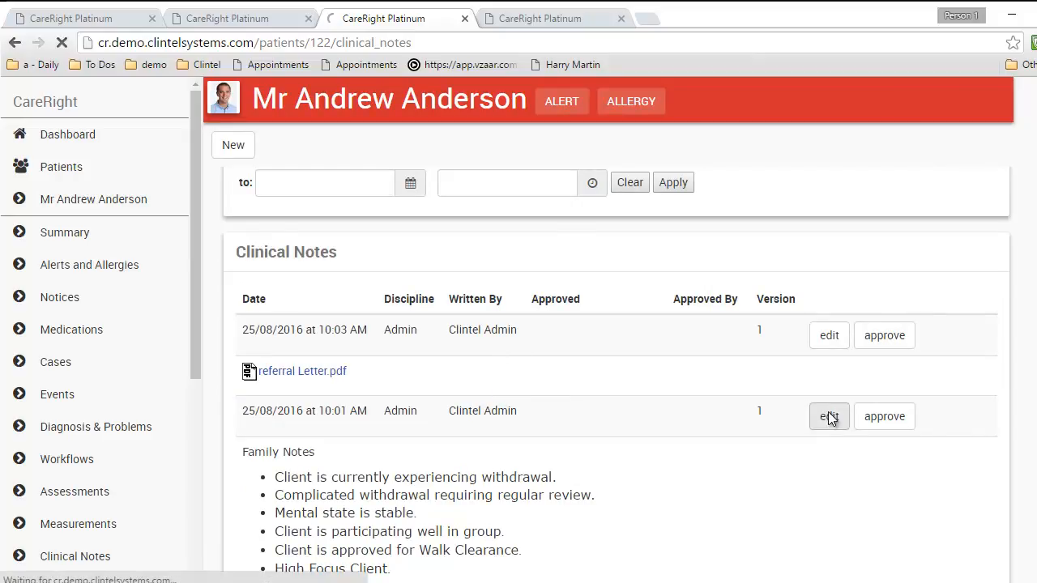
drag(412, 514, 262, 508)
key(BackSpace)
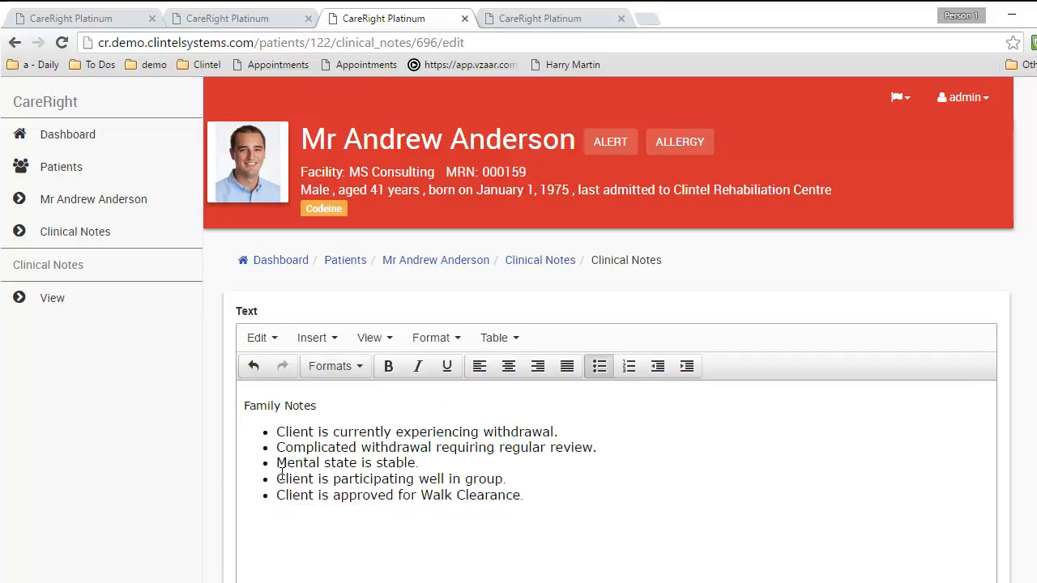
scroll(260, 496, down, 5)
click(290, 418)
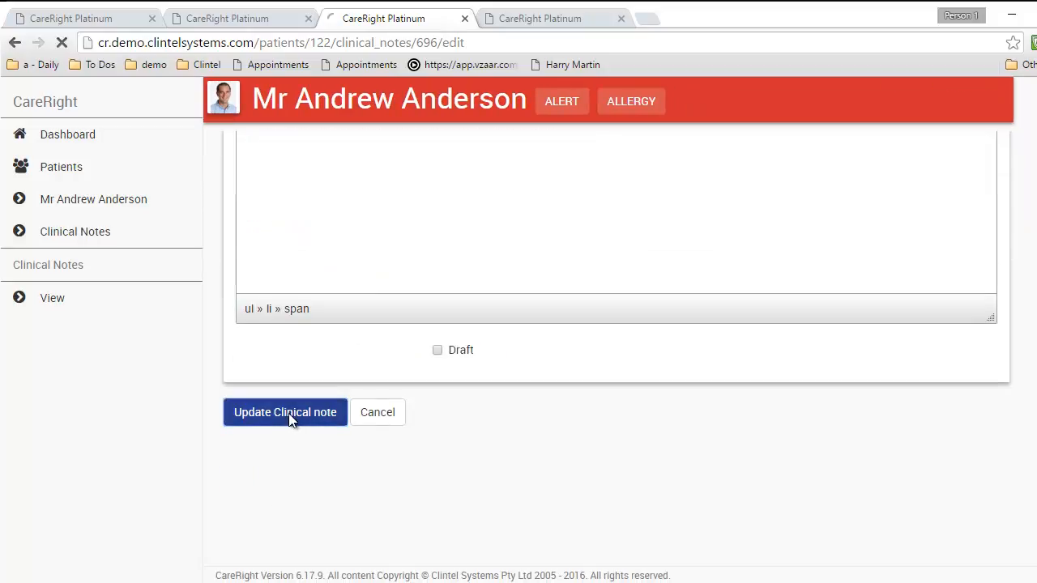
scroll(660, 422, down, 4)
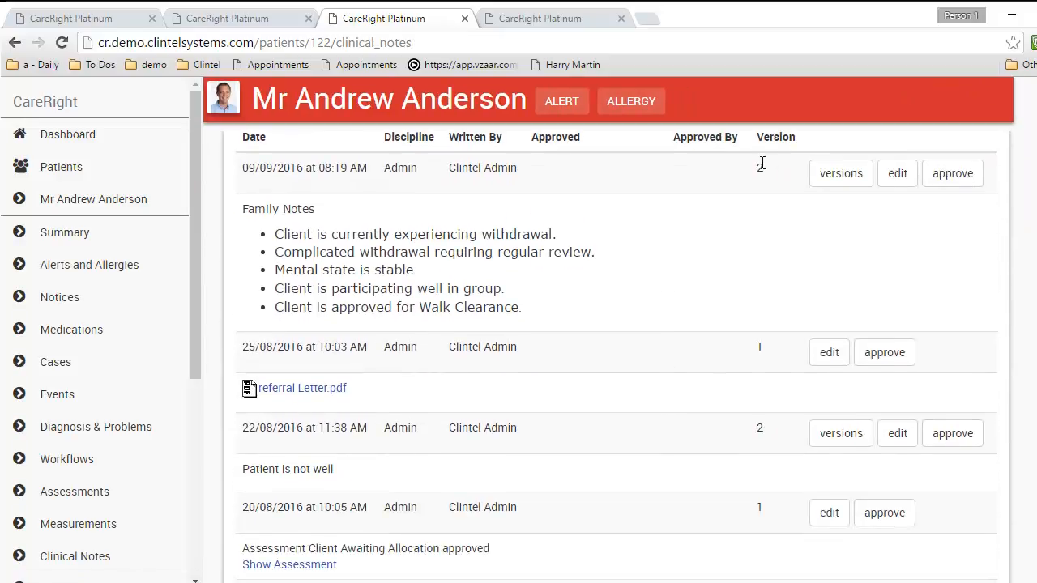
double_click(761, 166)
click(860, 174)
scroll(522, 302, down, 3)
scroll(416, 386, up, 3)
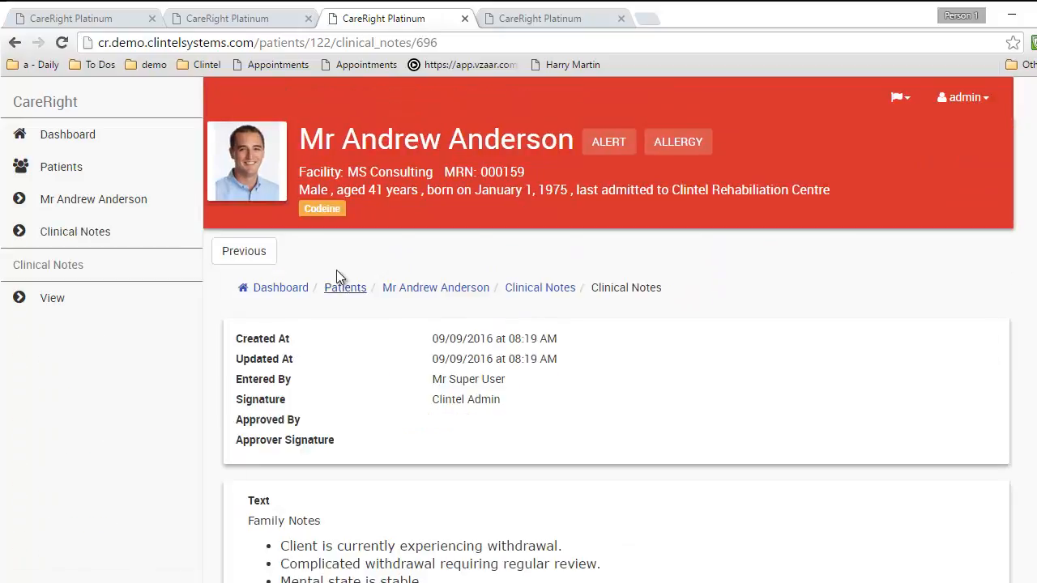
click(258, 254)
scroll(370, 458, down, 3)
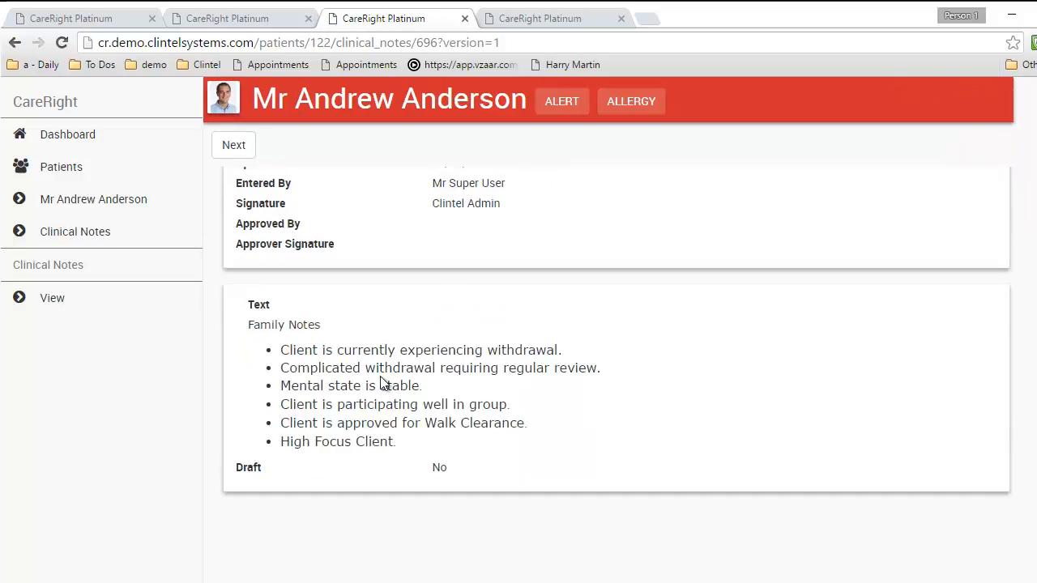
scroll(414, 356, up, 3)
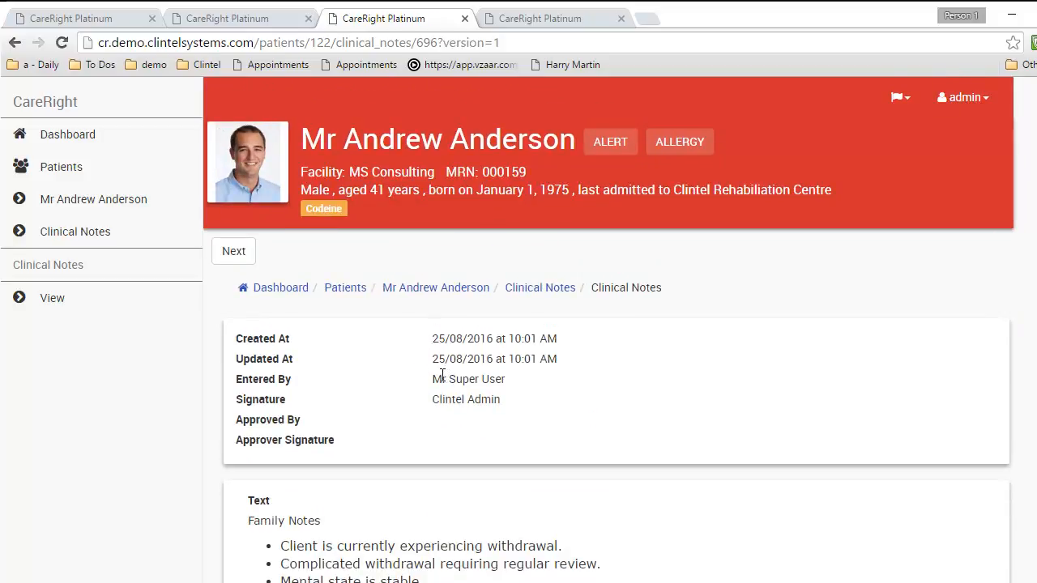
click(235, 254)
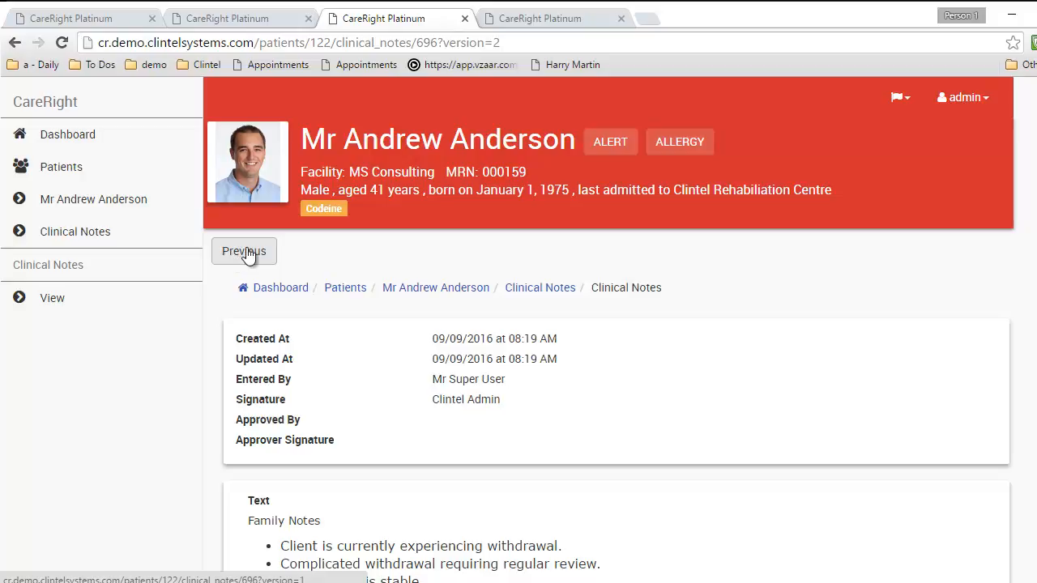
click(96, 244)
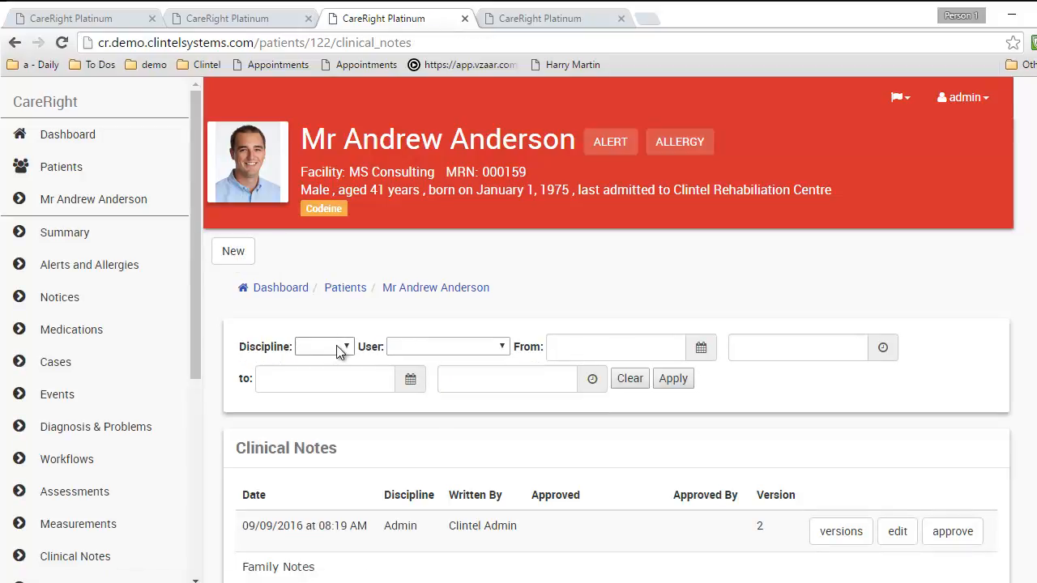
Check the user and discipline filter options on the clinical notes list, then start a From date filter
click(408, 348)
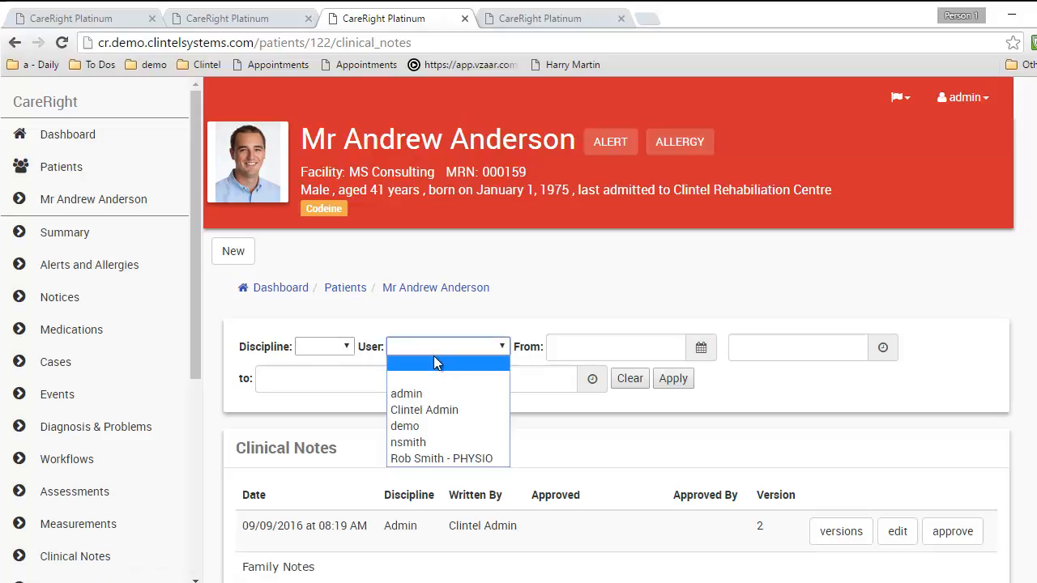
click(382, 317)
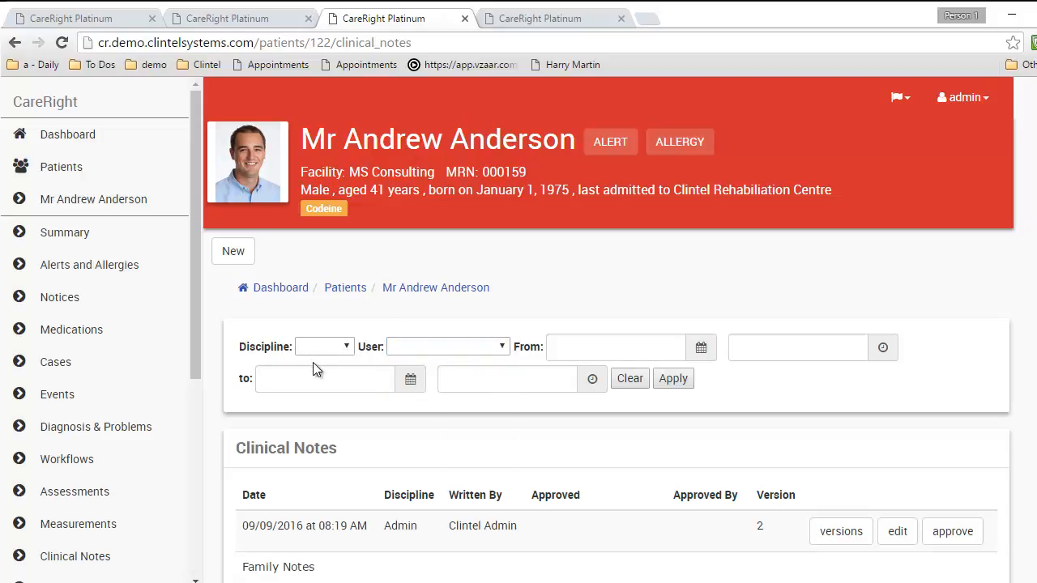
click(334, 354)
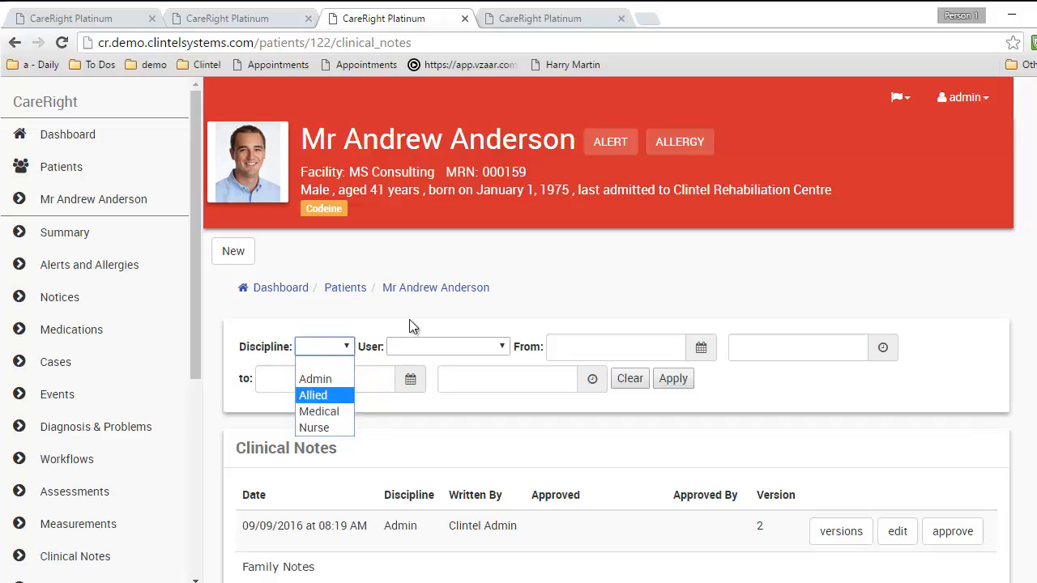
click(436, 304)
click(599, 350)
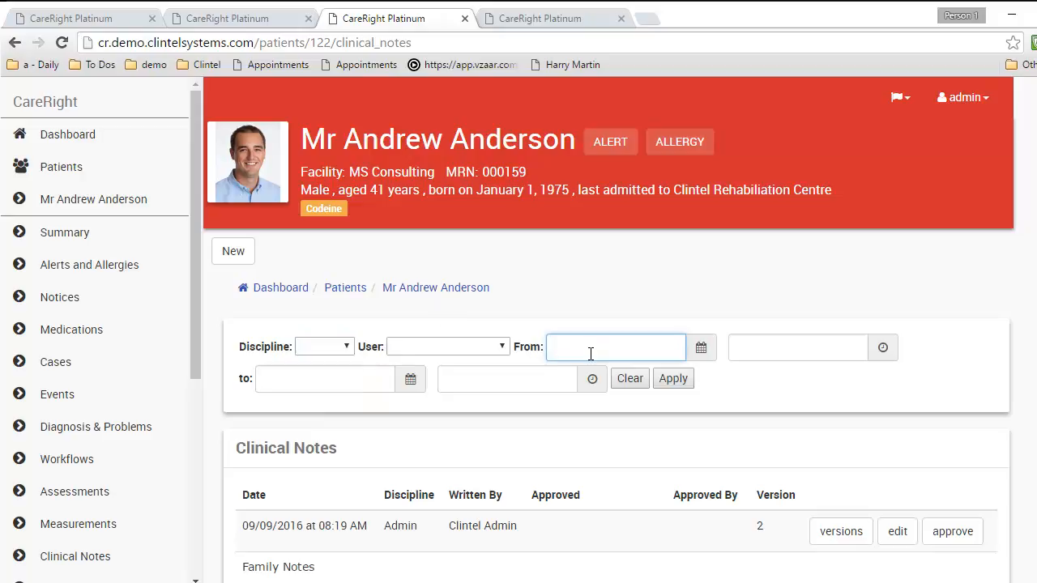
middle_click(389, 21)
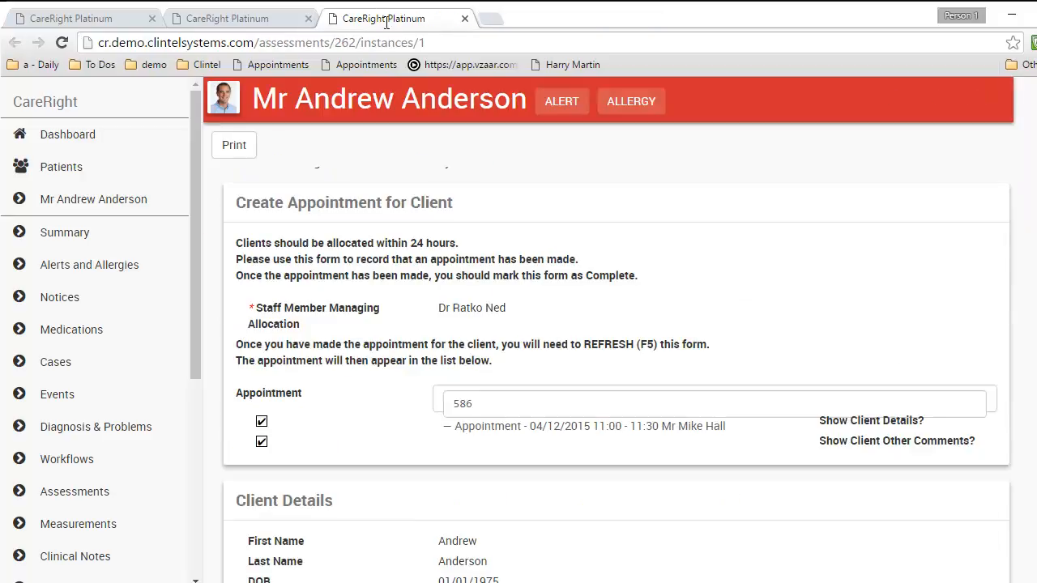
click(104, 20)
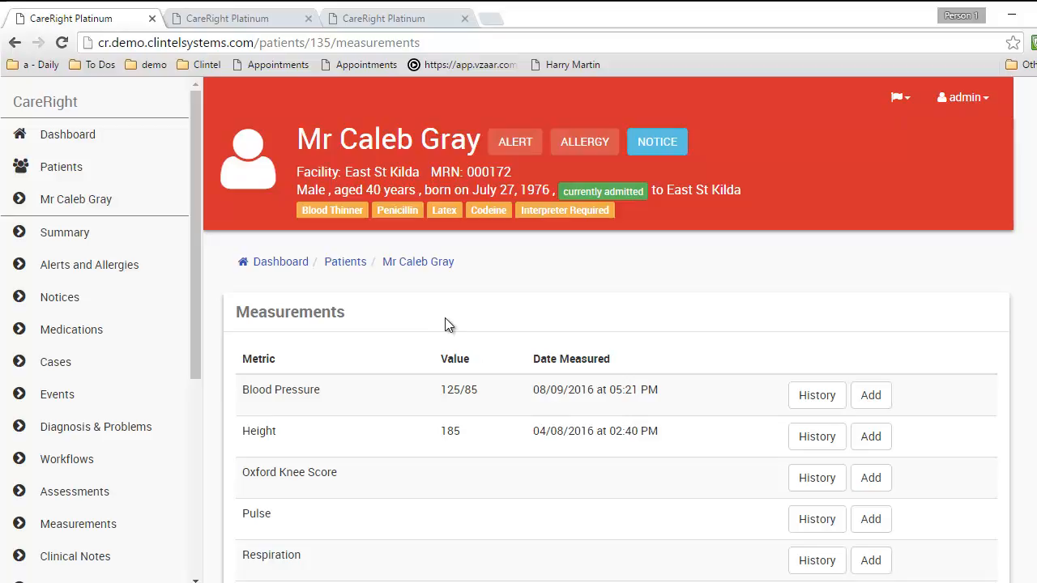
click(136, 492)
scroll(613, 432, down, 4)
click(873, 438)
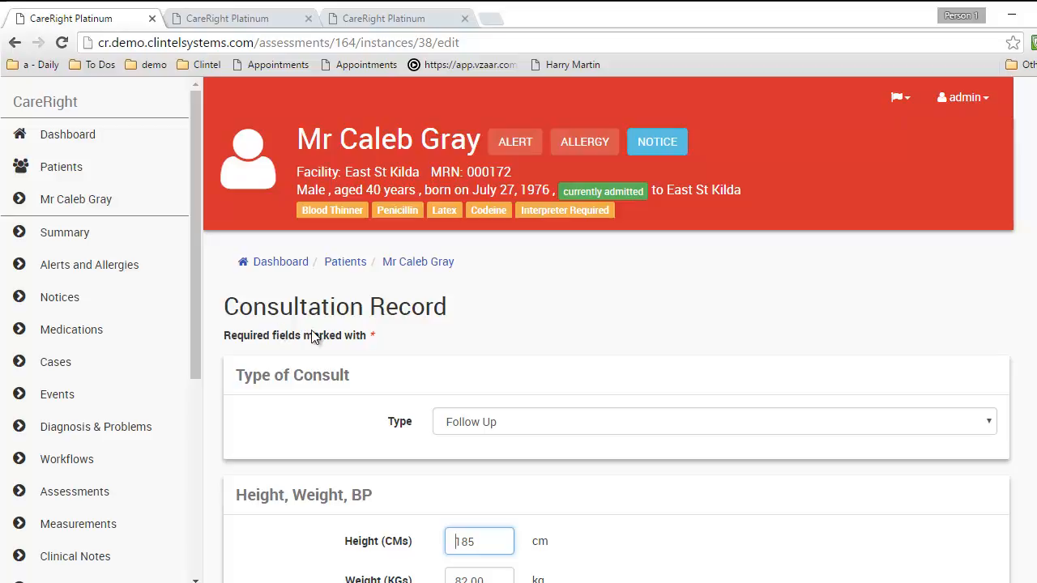
scroll(313, 332, down, 2)
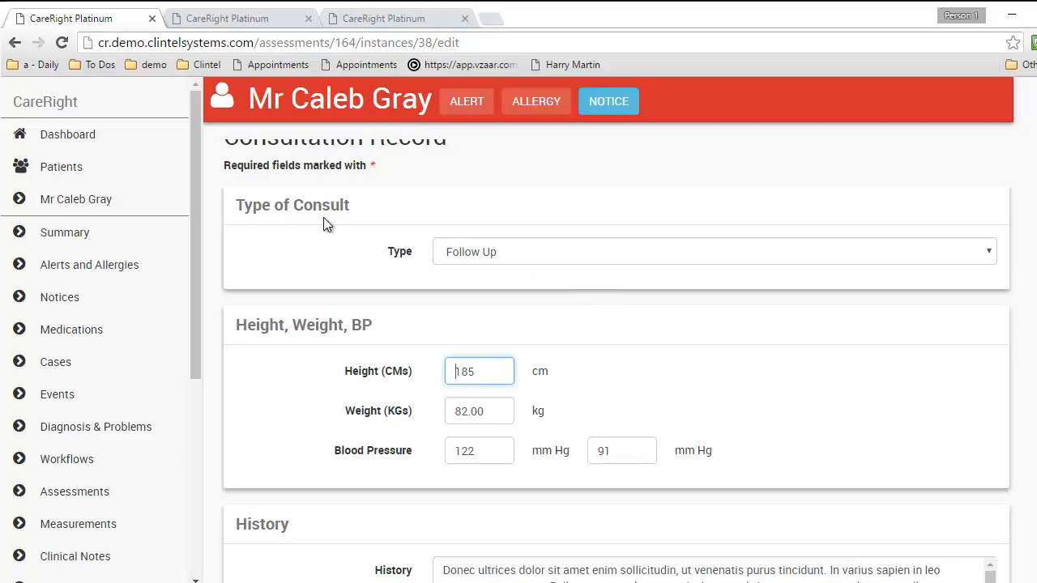
click(493, 255)
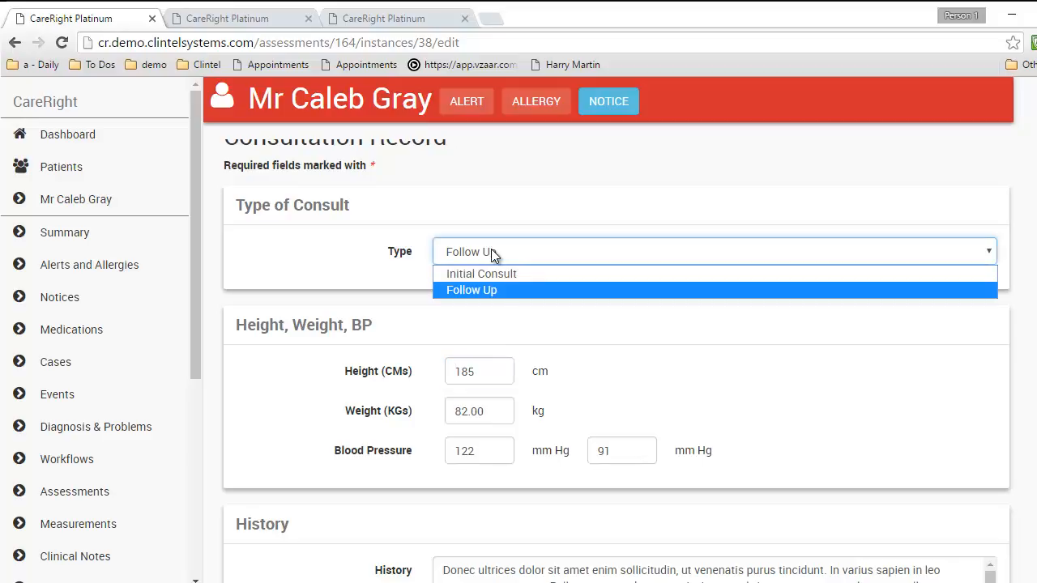
click(484, 289)
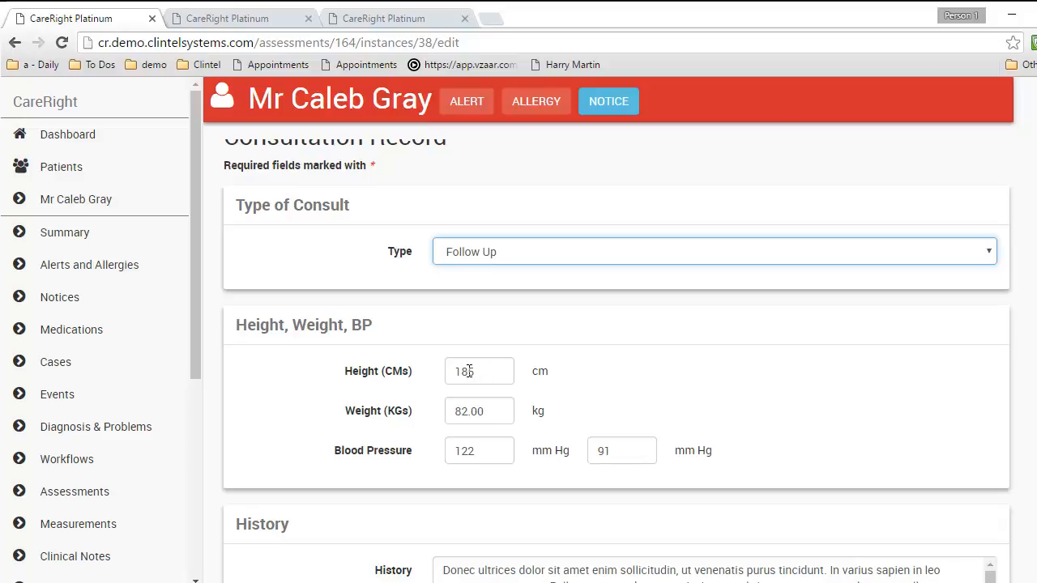
scroll(469, 371, down, 1)
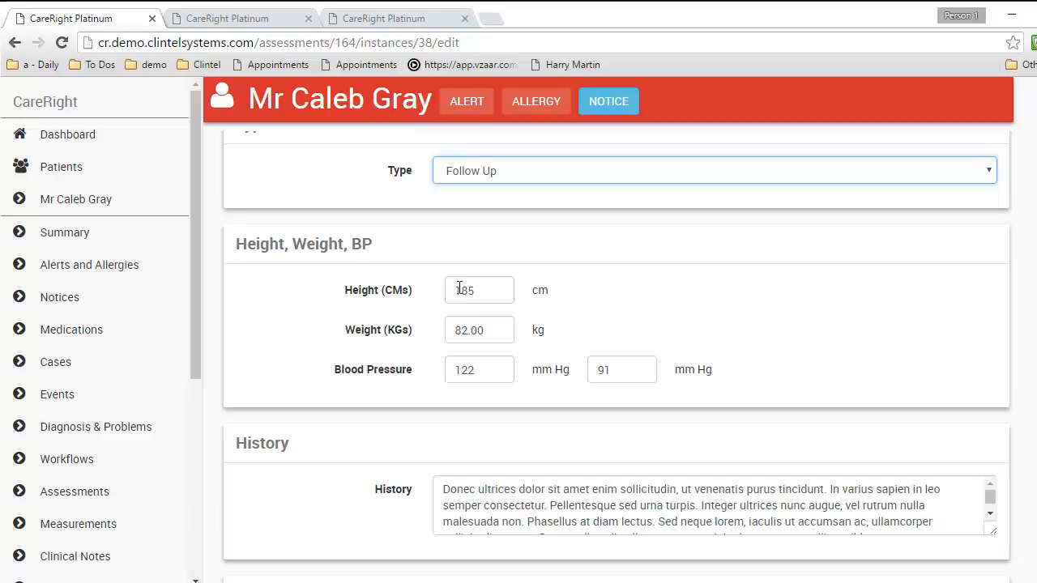
scroll(472, 327, down, 1)
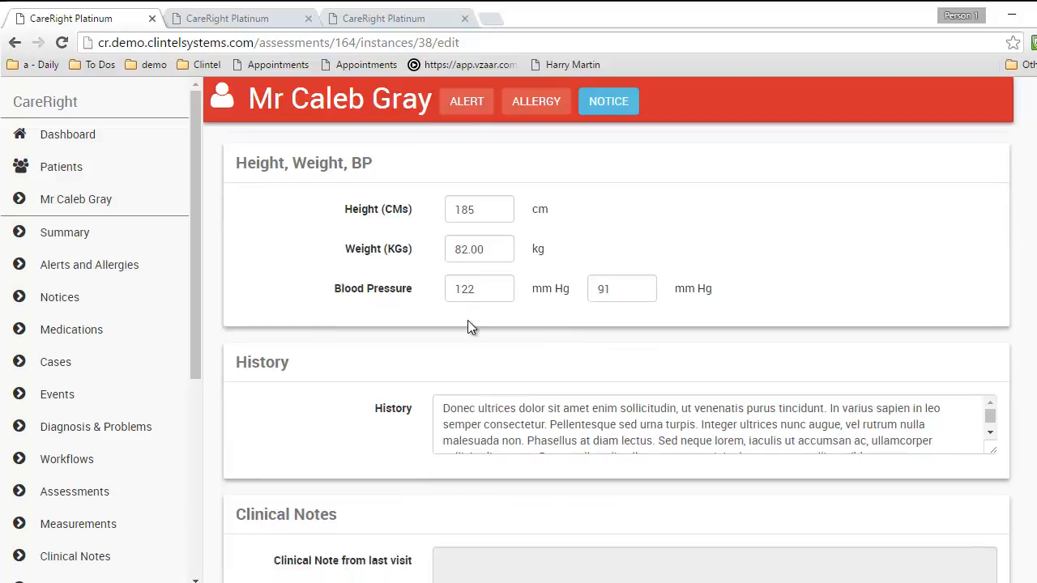
Enlarge the History and Clinical Notes boxes to reveal their full placeholder paragraphs
drag(993, 450, 995, 564)
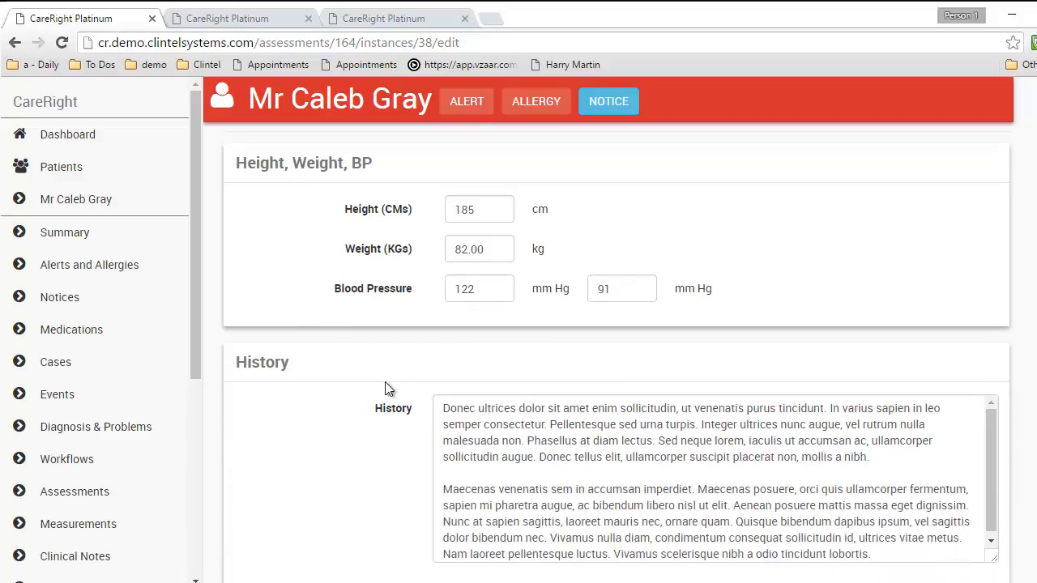
scroll(385, 389, down, 1)
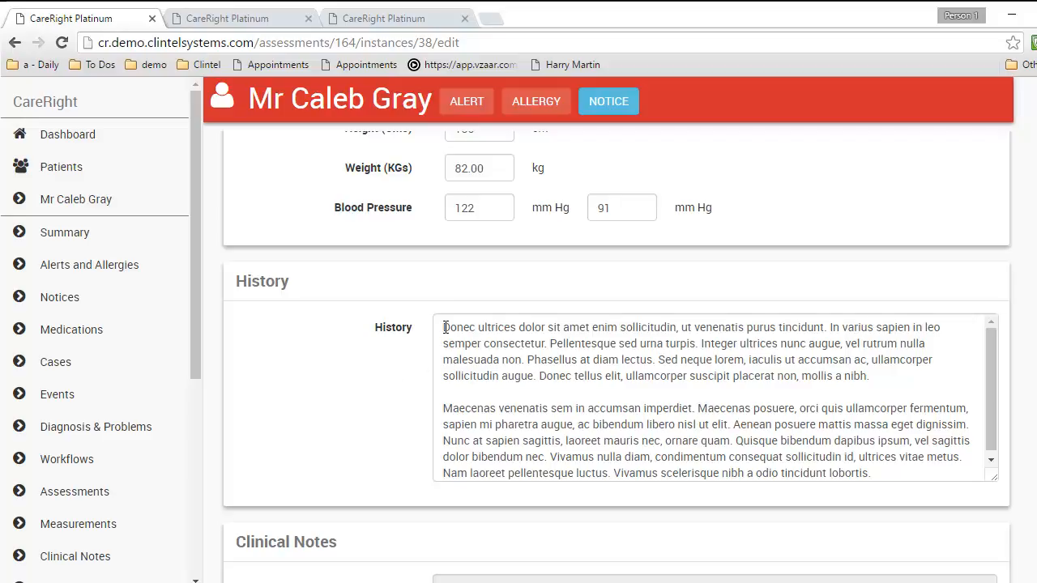
scroll(397, 350, down, 3)
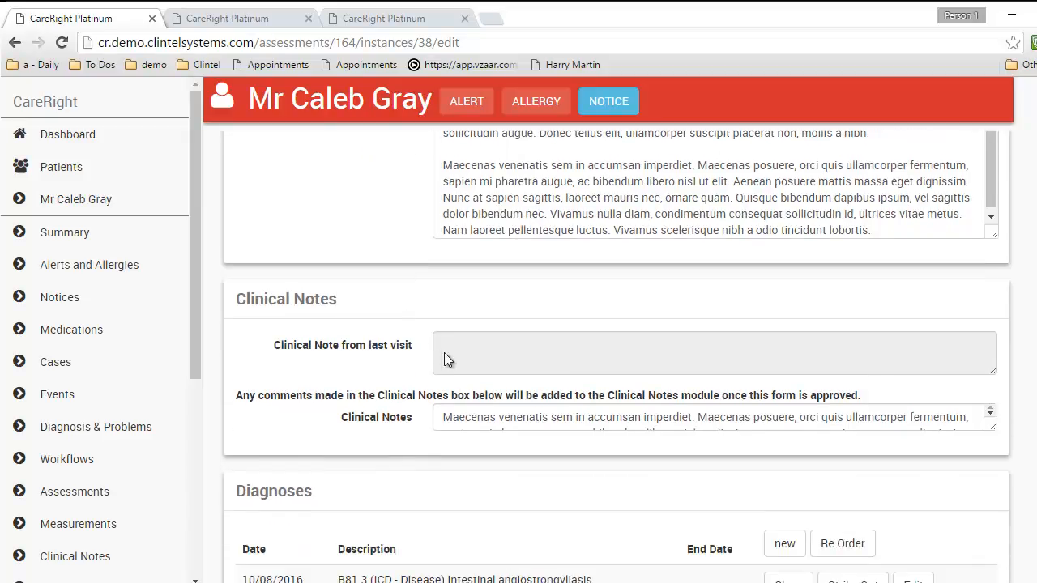
drag(995, 431, 989, 524)
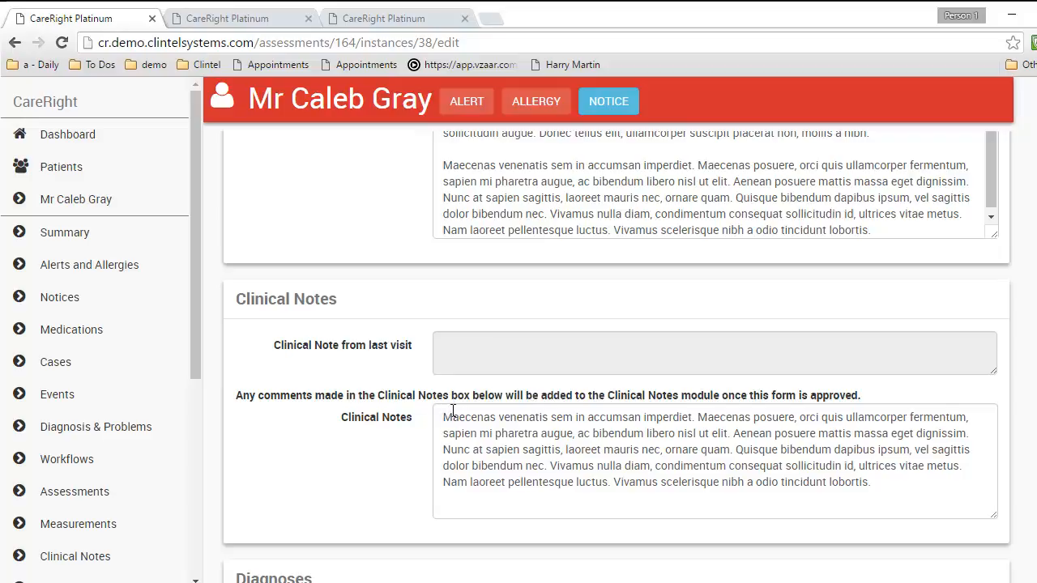
scroll(452, 411, down, 4)
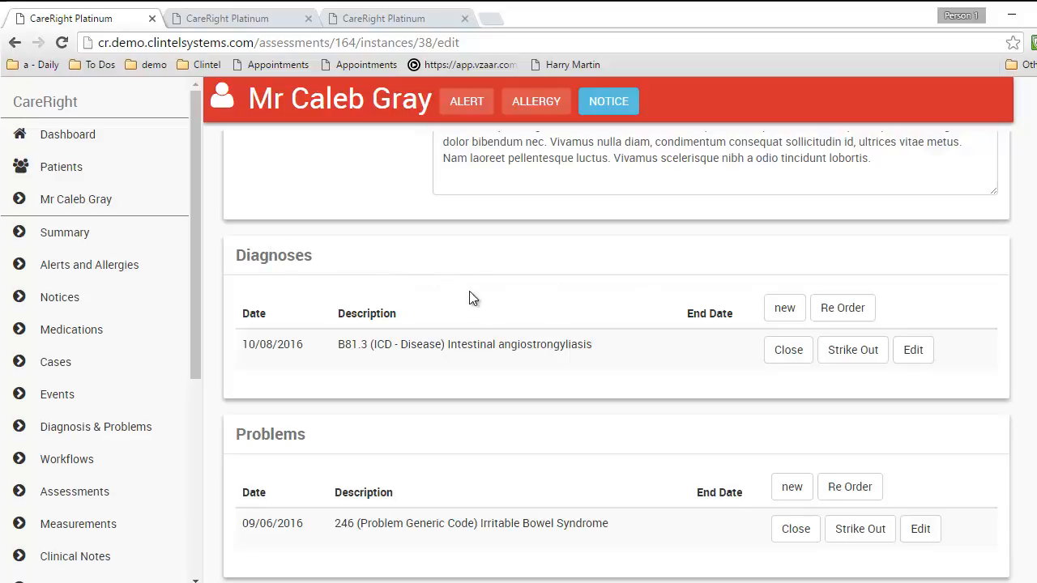
Create a B81.0 (ICD - Disease) Anisakiasis diagnosis dated 09/09/2016 on the consultation
click(783, 309)
click(473, 258)
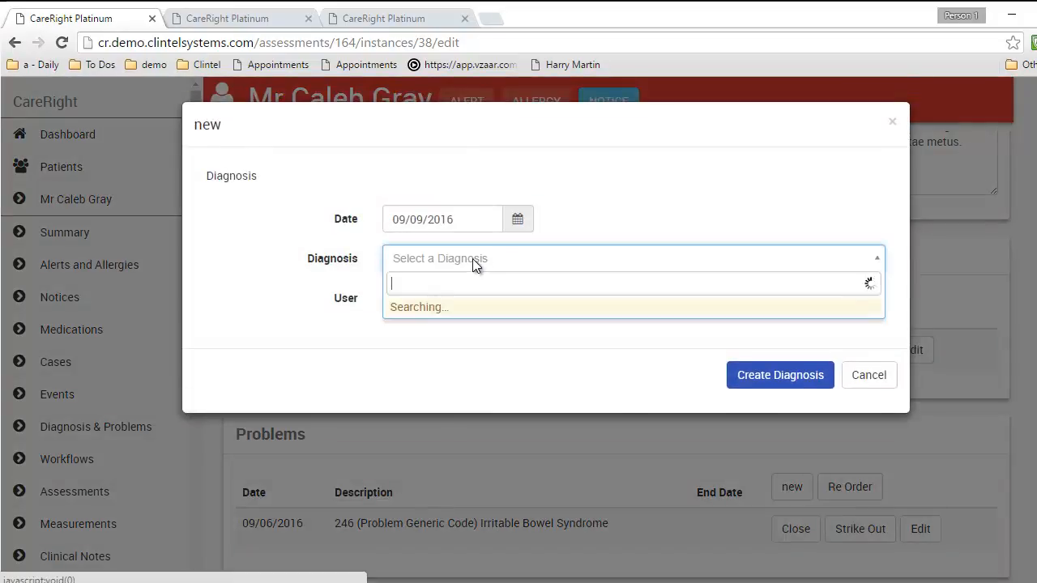
click(479, 332)
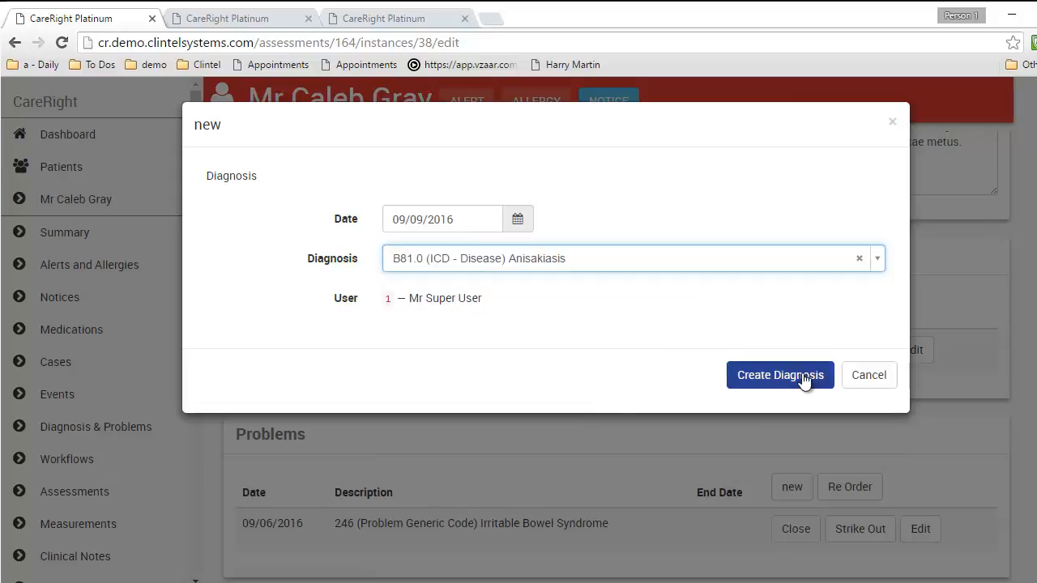
click(790, 373)
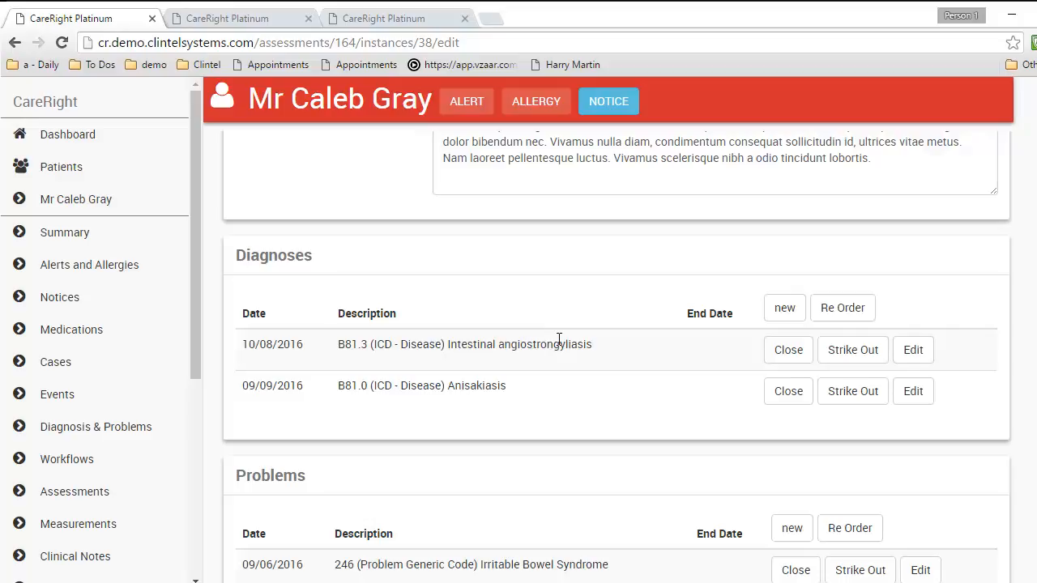
scroll(554, 342, down, 3)
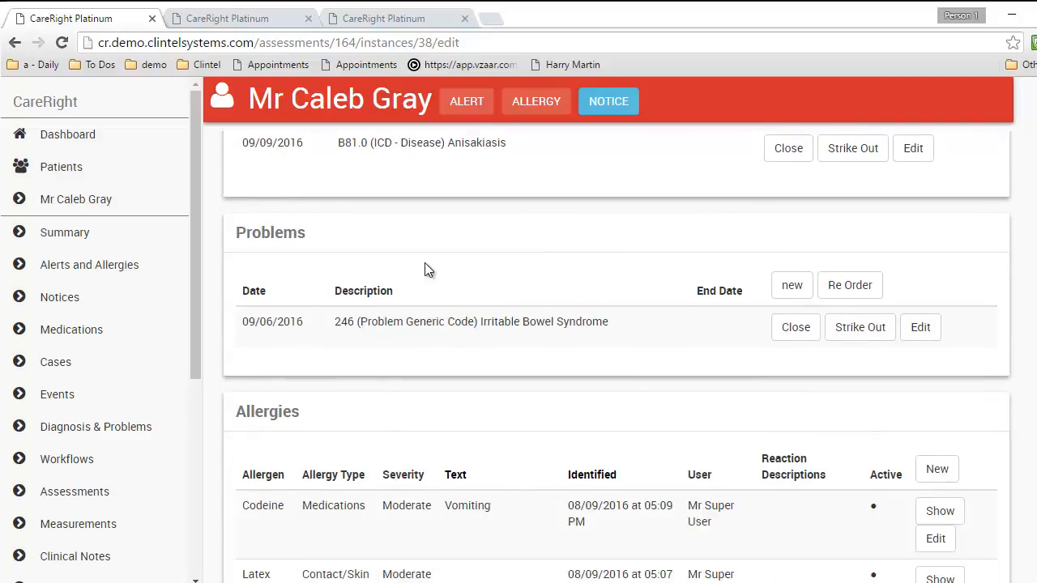
scroll(426, 267, down, 1)
scroll(428, 273, down, 1)
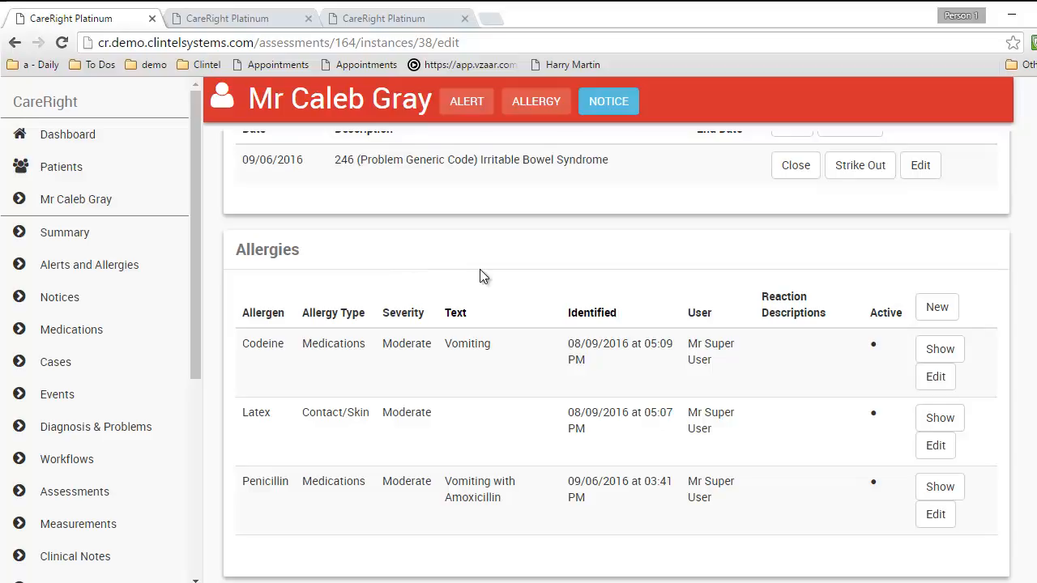
scroll(480, 271, down, 5)
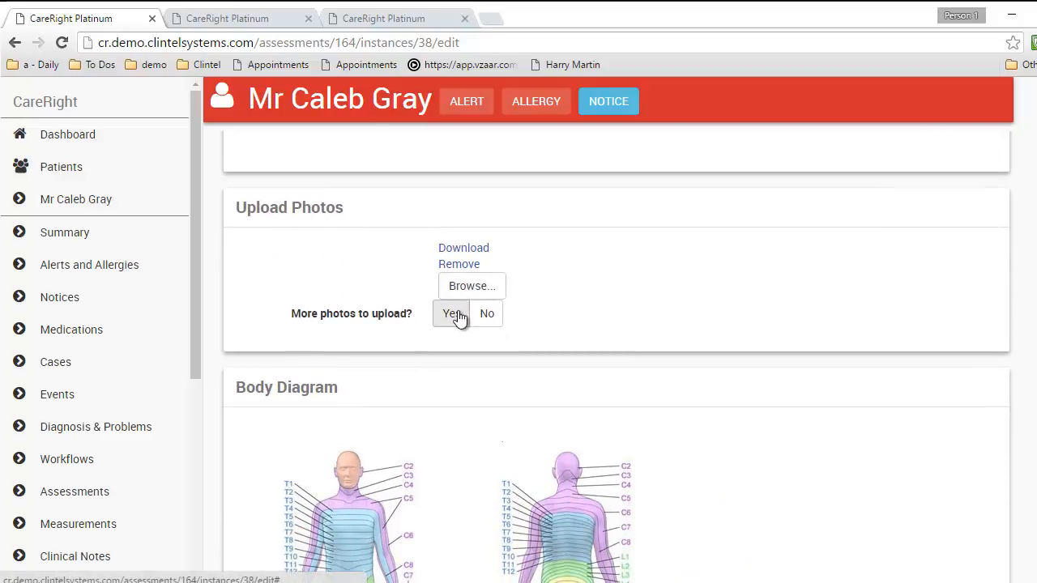
Answer Yes to 'More photos to upload?' and put the cursor in Body Diagram Notes
click(458, 315)
click(498, 319)
click(458, 321)
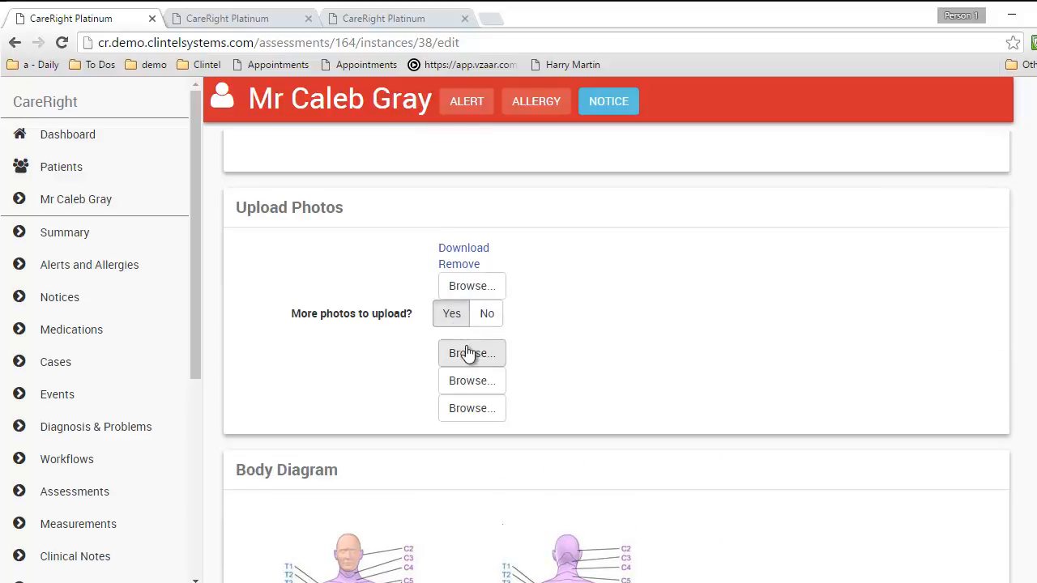
scroll(624, 330, down, 4)
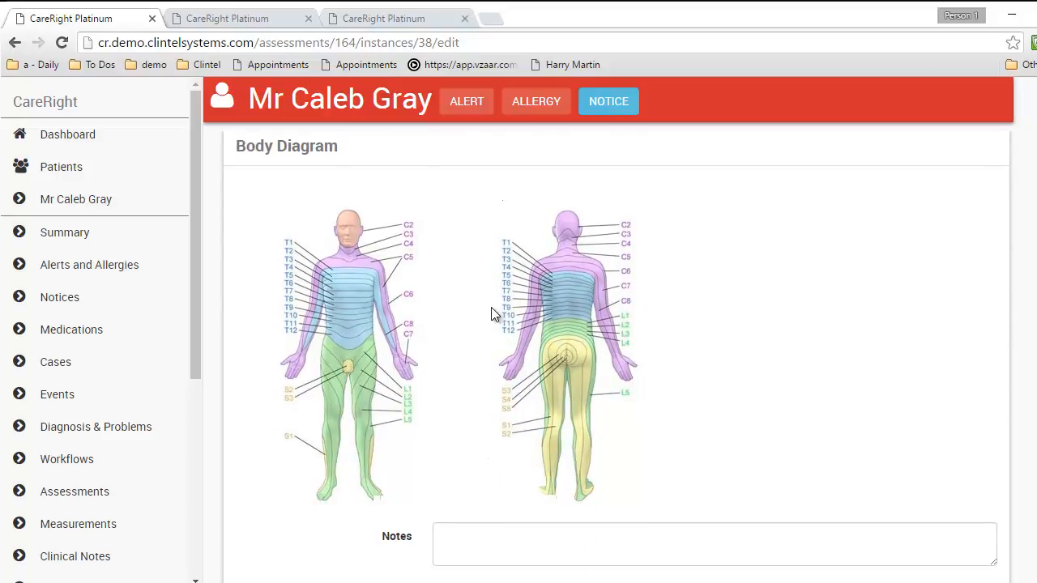
click(467, 540)
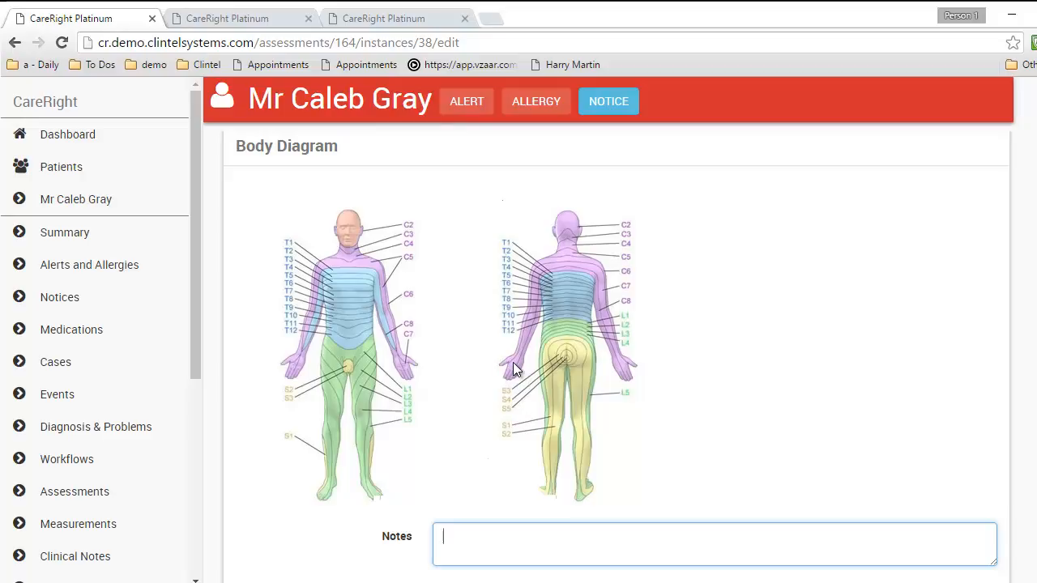
scroll(513, 366, down, 3)
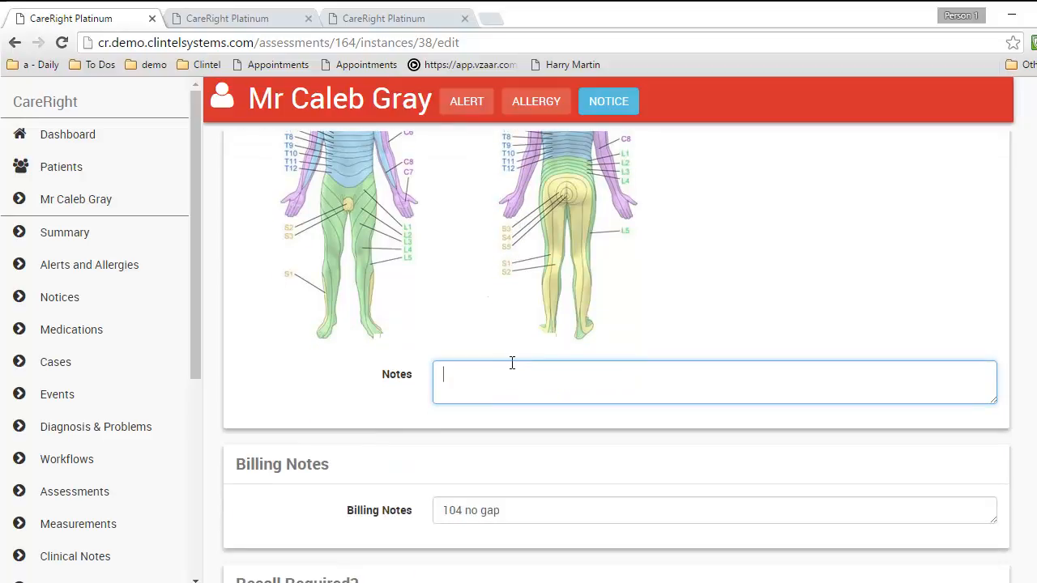
scroll(511, 362, down, 2)
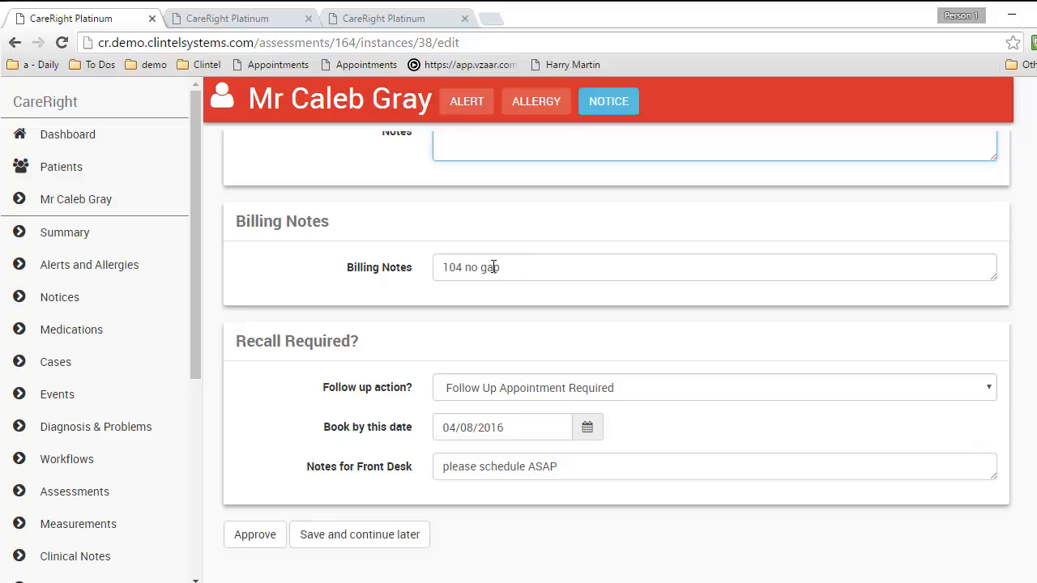
Set the follow-up action to Follow Up Appointment Required instead of Recall Required
click(506, 387)
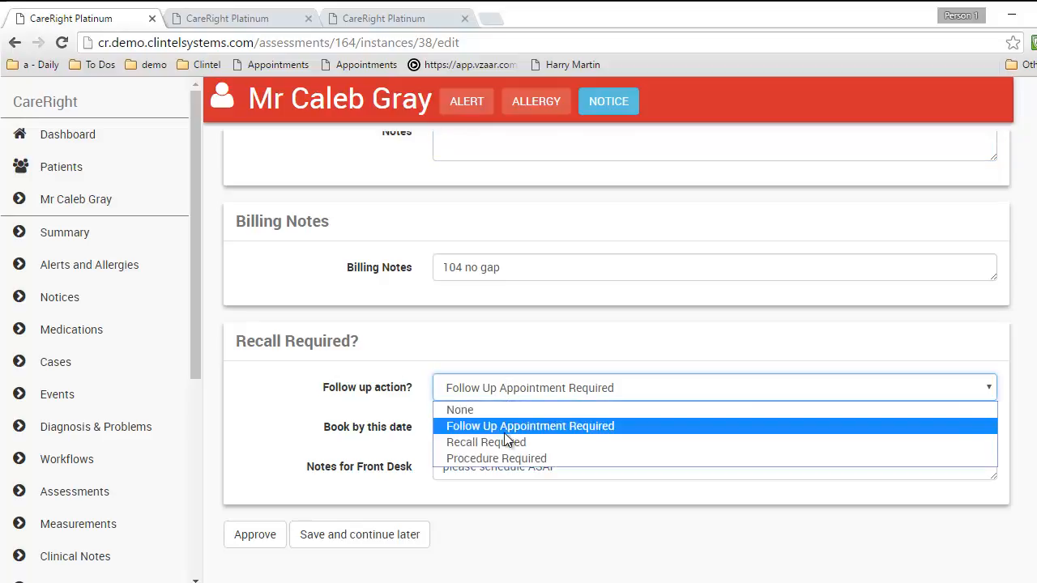
click(501, 442)
click(508, 388)
click(502, 424)
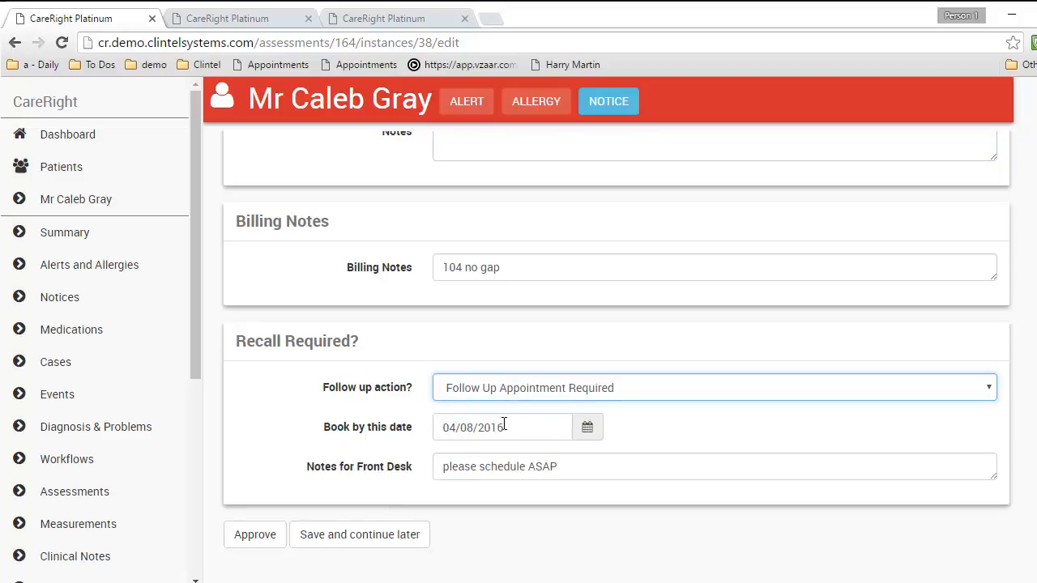
Set the book-by date to 16/09/2016 and approve the consultation record
click(489, 427)
click(585, 428)
click(548, 395)
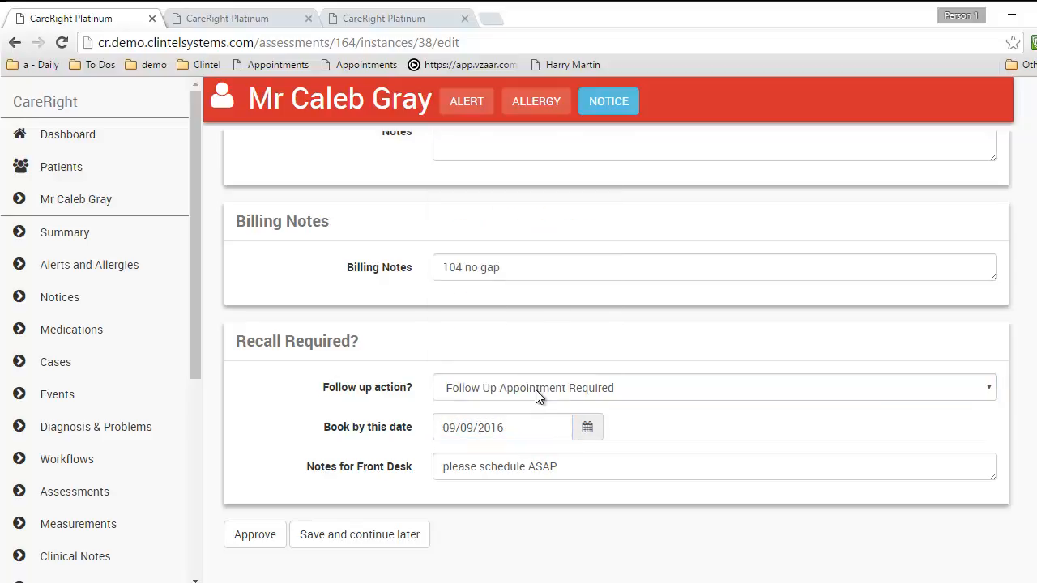
click(588, 429)
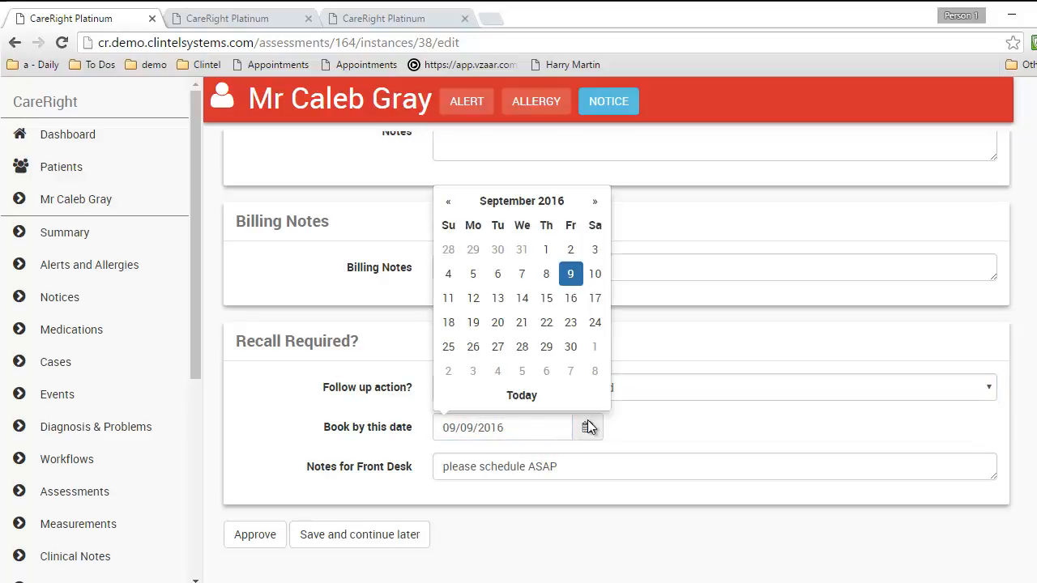
click(572, 299)
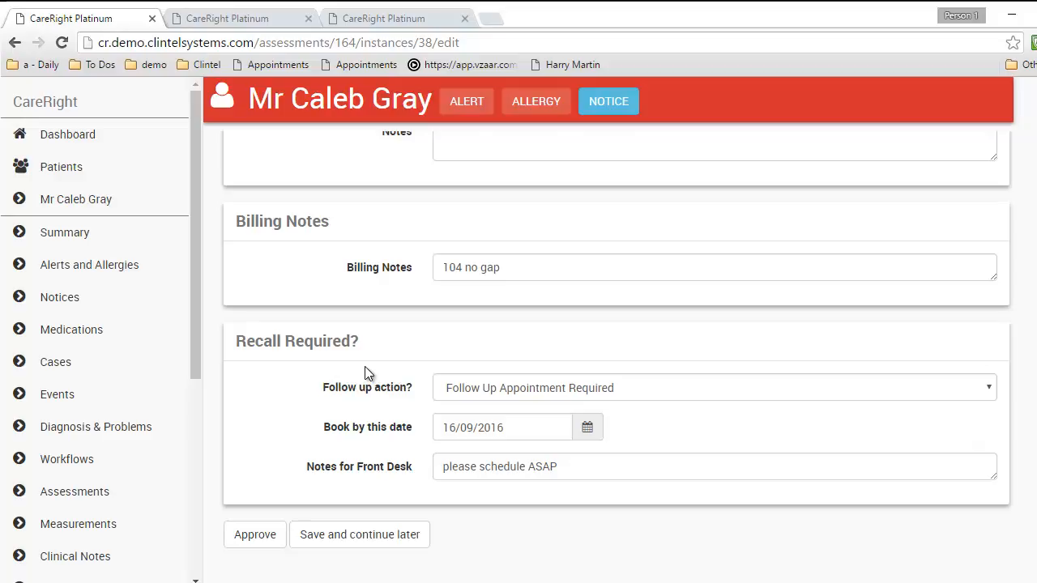
click(256, 537)
Open the patient's Clinical Notes and read through the new Admin note
click(109, 556)
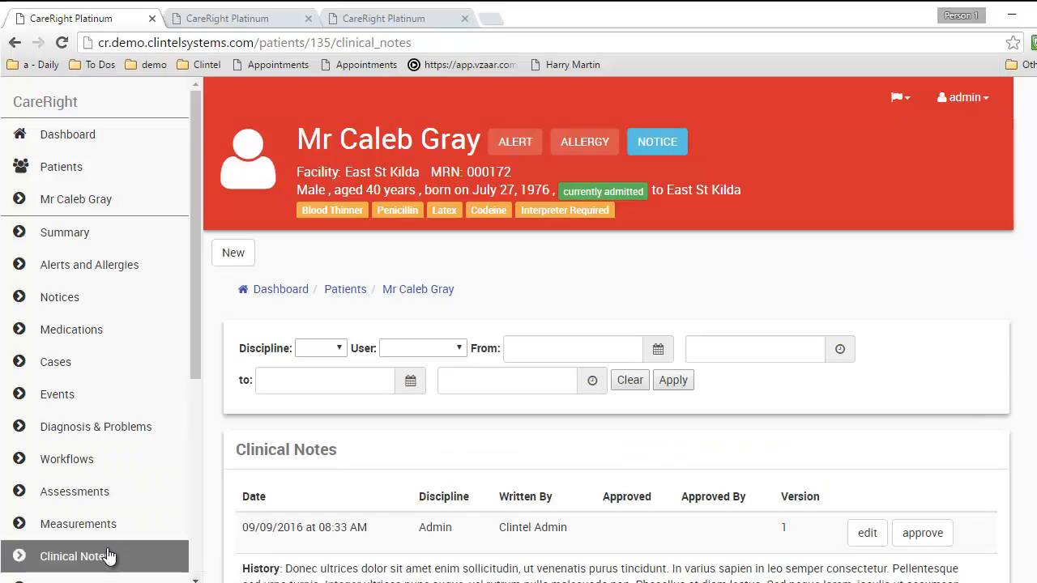
scroll(590, 416, down, 4)
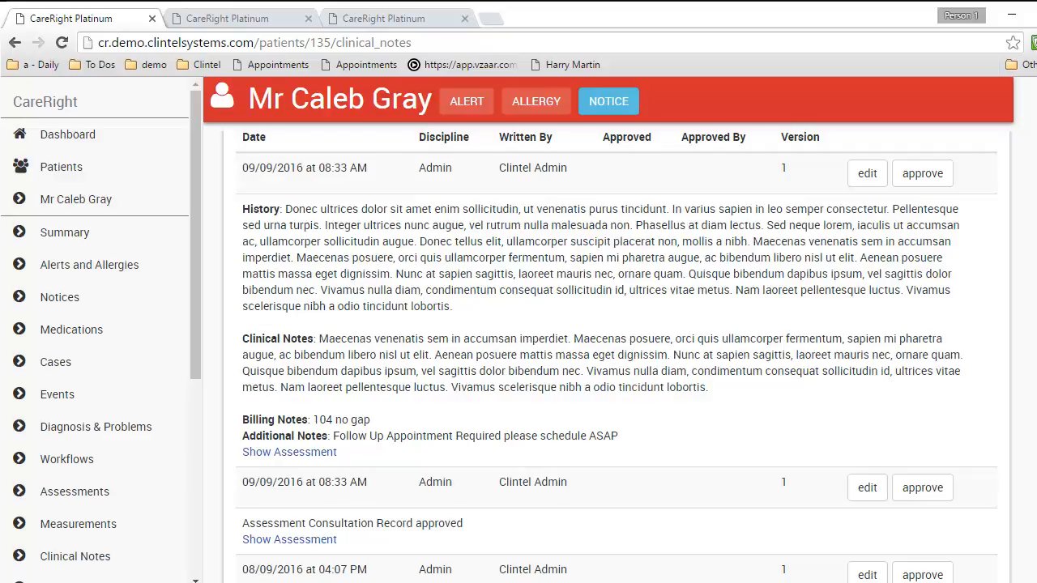
scroll(923, 341, up, 5)
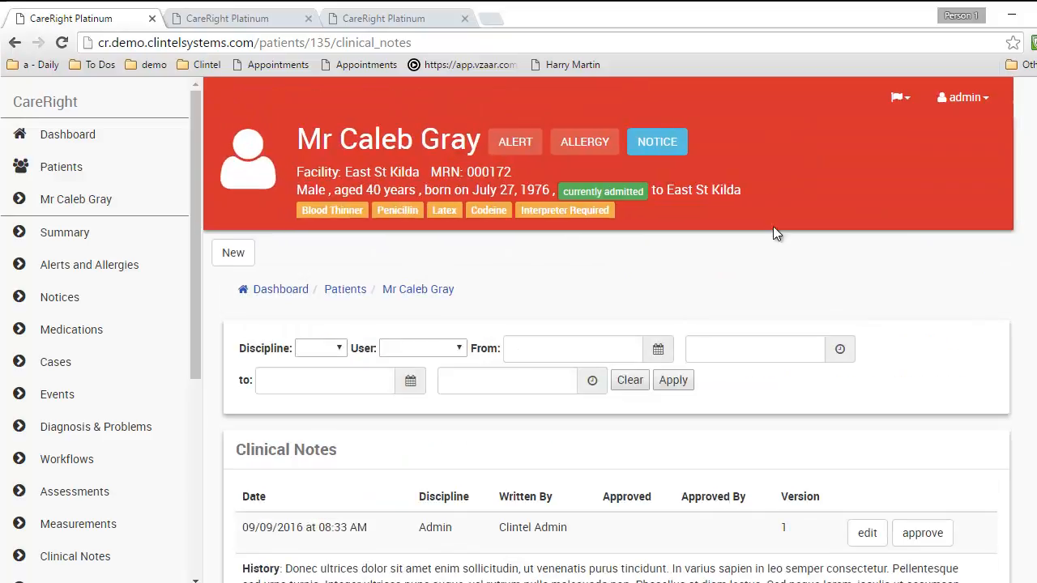
Check the current Assessments list, then return to the clinical notes and review them
click(902, 97)
click(863, 153)
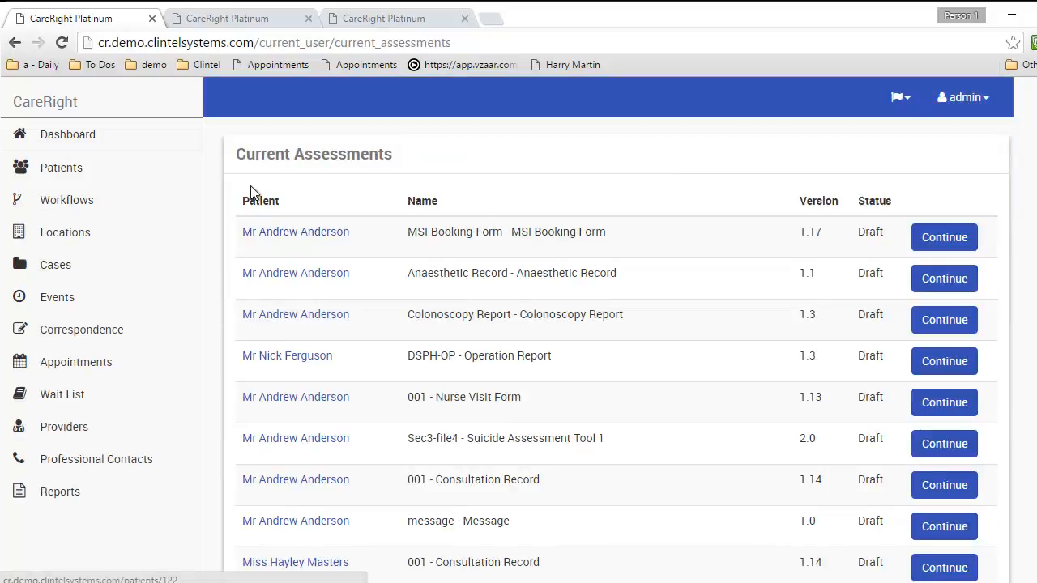
click(17, 42)
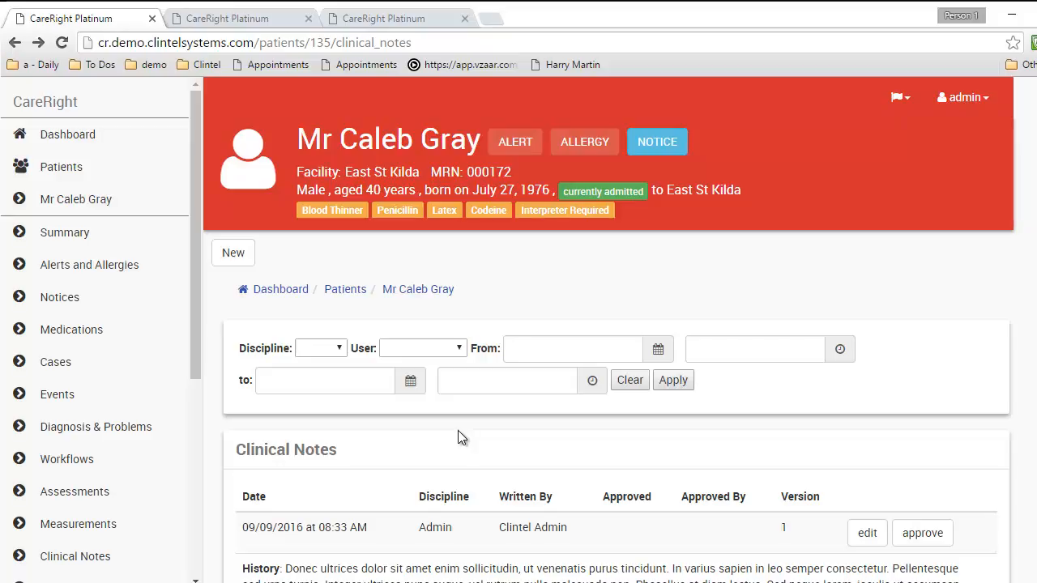
scroll(458, 431, down, 3)
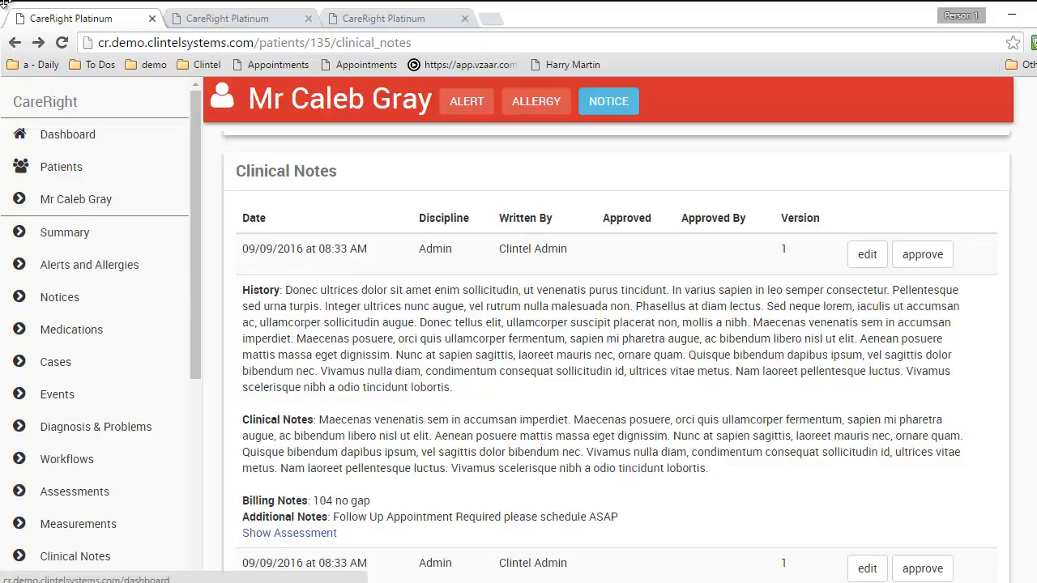
scroll(197, 284, up, 4)
drag(197, 283, 196, 427)
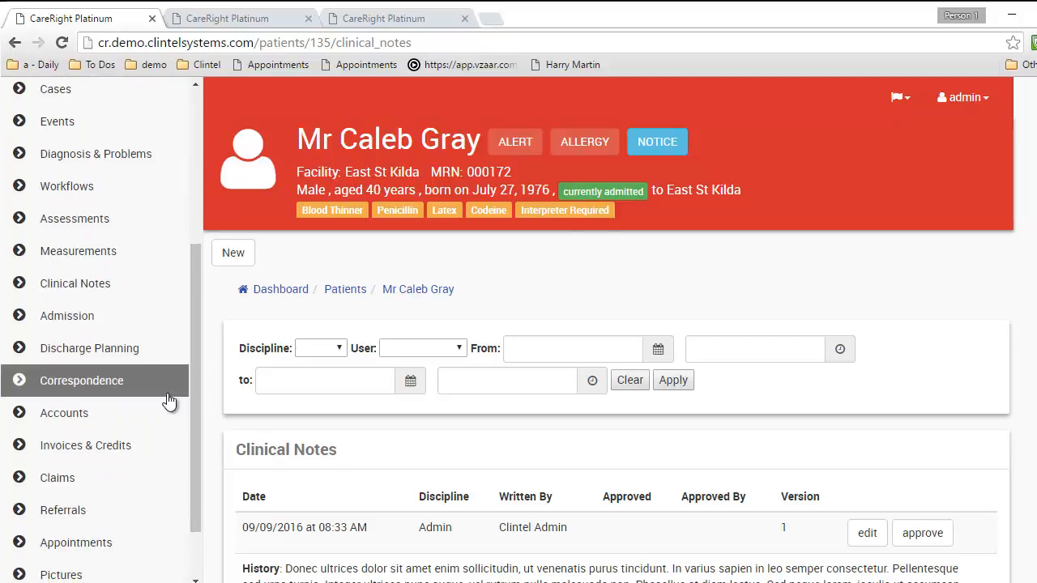
From Correspondence, start a new Recall-FU-Appointment letter addressed to Patient - Home
click(153, 379)
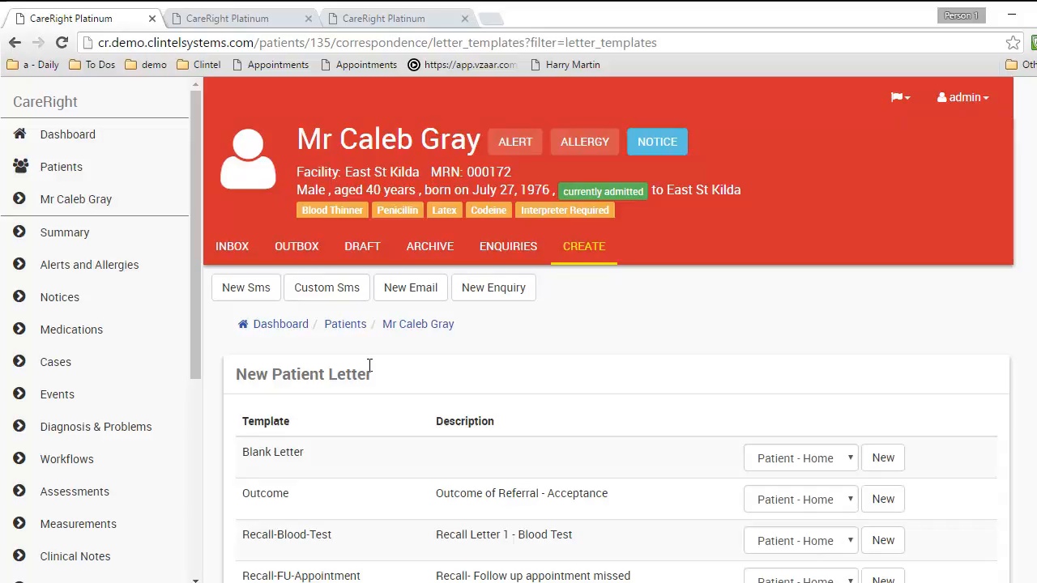
scroll(783, 364, down, 3)
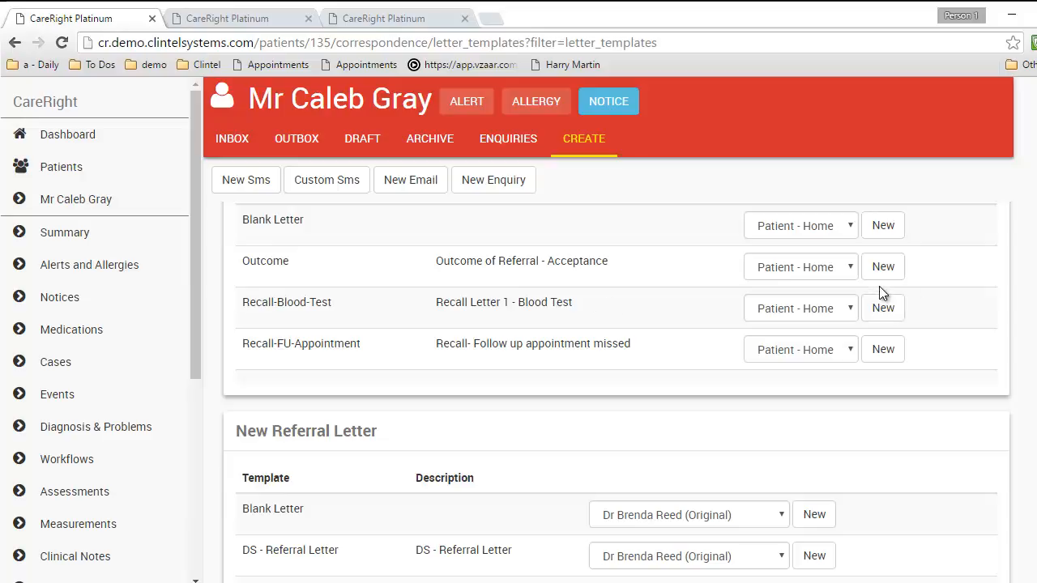
click(883, 352)
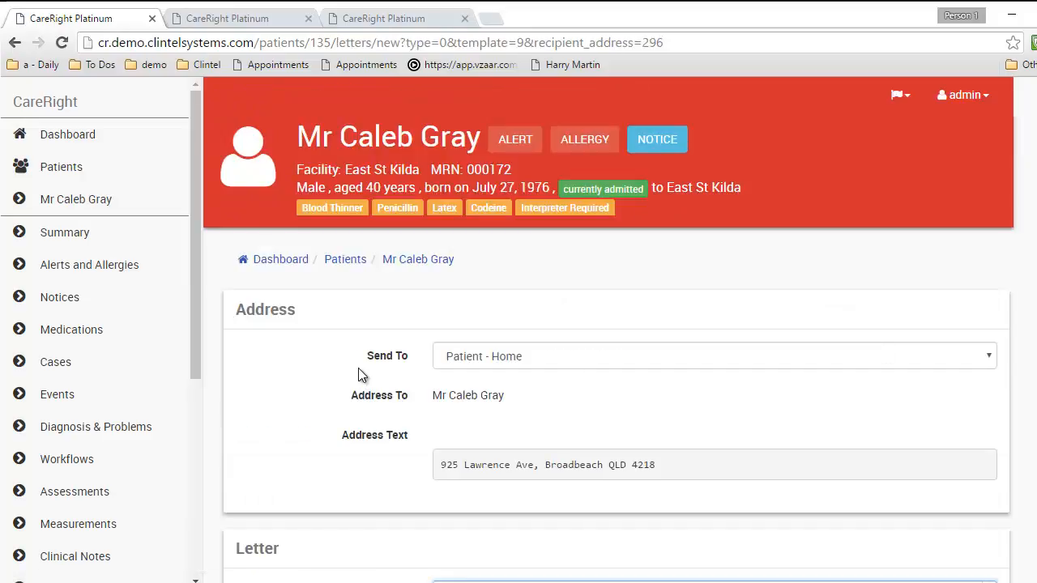
Keep Patient - Home as the recipient and look over the letter's greeting and body
click(467, 361)
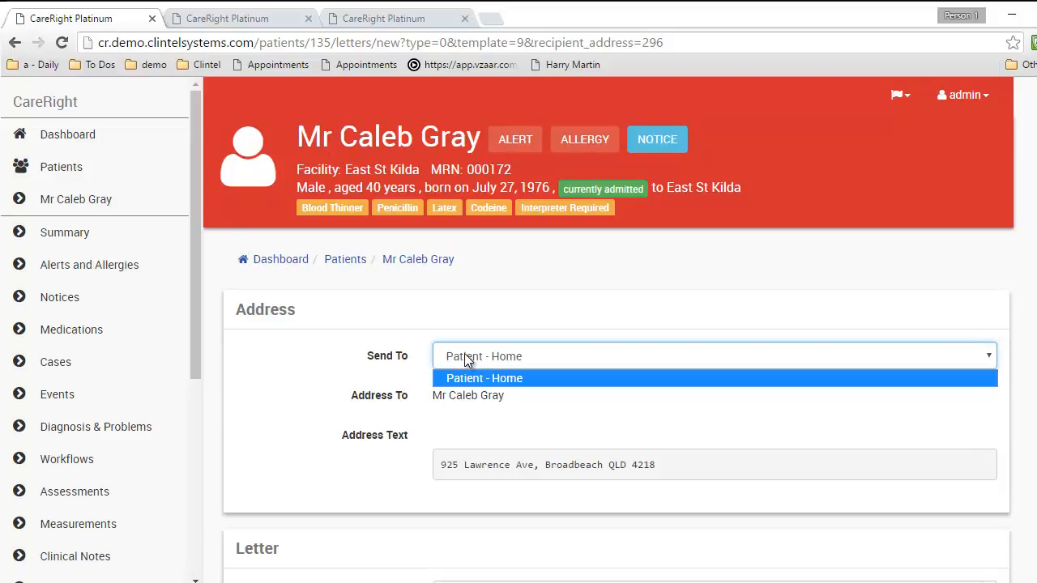
click(387, 358)
scroll(369, 361, down, 3)
scroll(369, 360, down, 3)
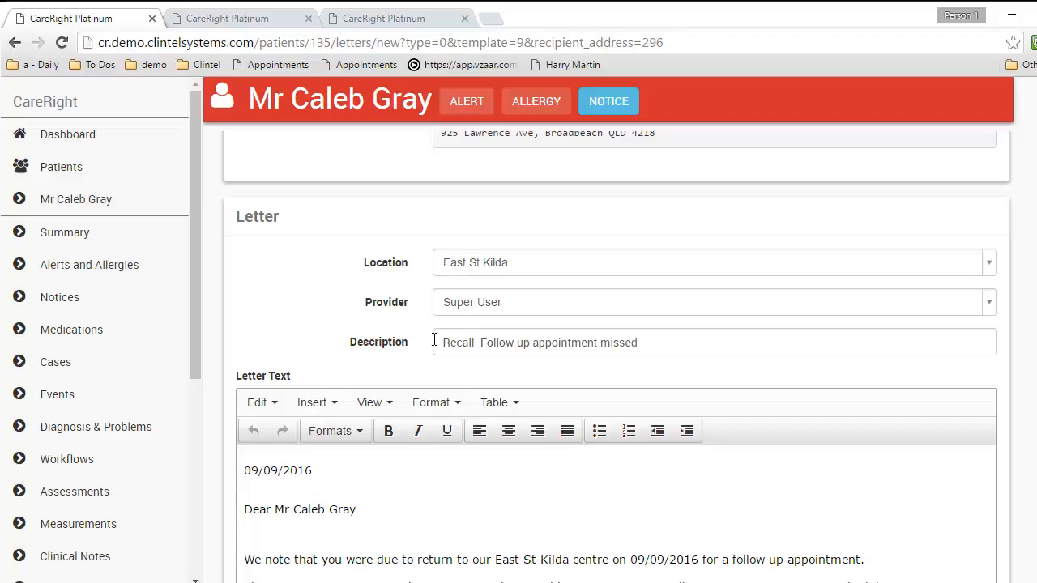
scroll(394, 310, down, 1)
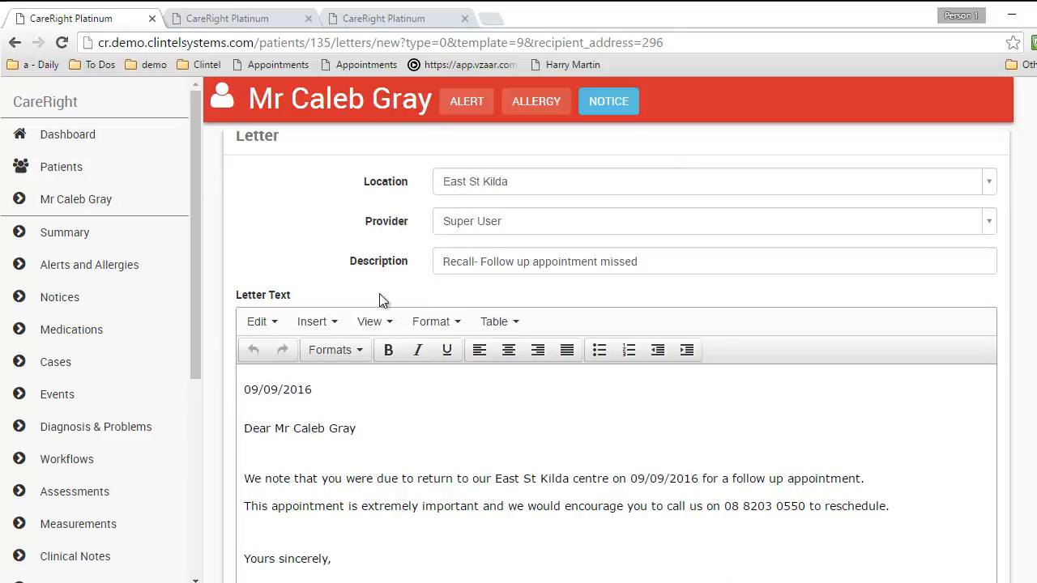
scroll(335, 292, down, 2)
drag(276, 349, 357, 348)
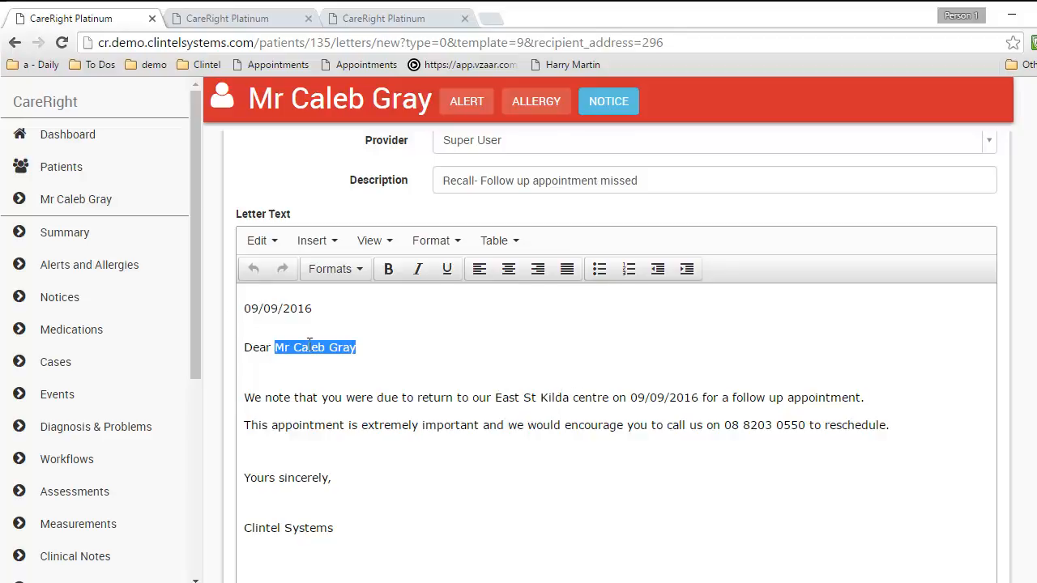
click(311, 347)
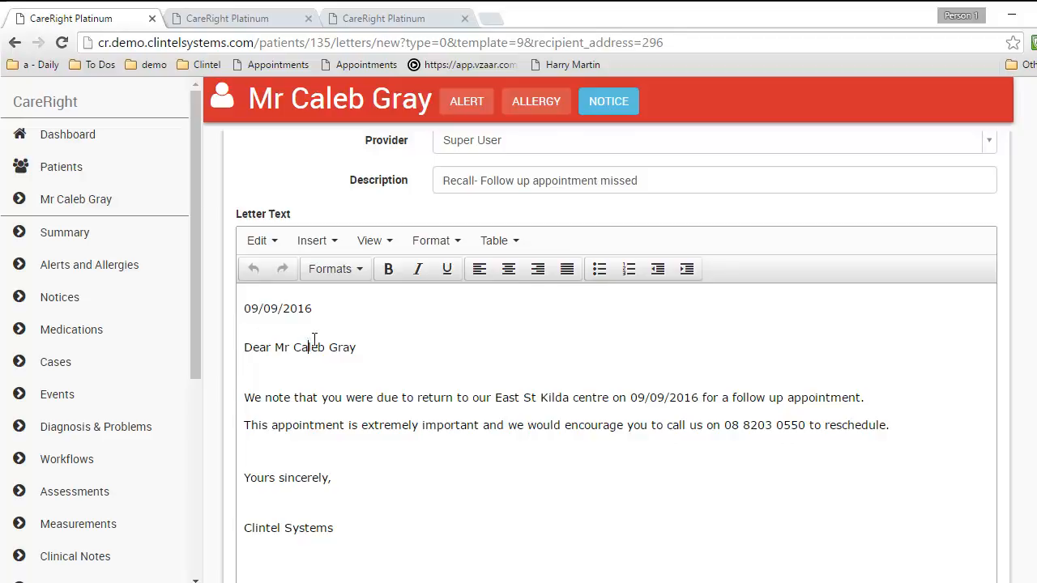
Add blank lines after the 'to reschedule.' sentence, before the sign-off
click(891, 425)
scroll(505, 423, down, 1)
scroll(505, 423, down, 1)
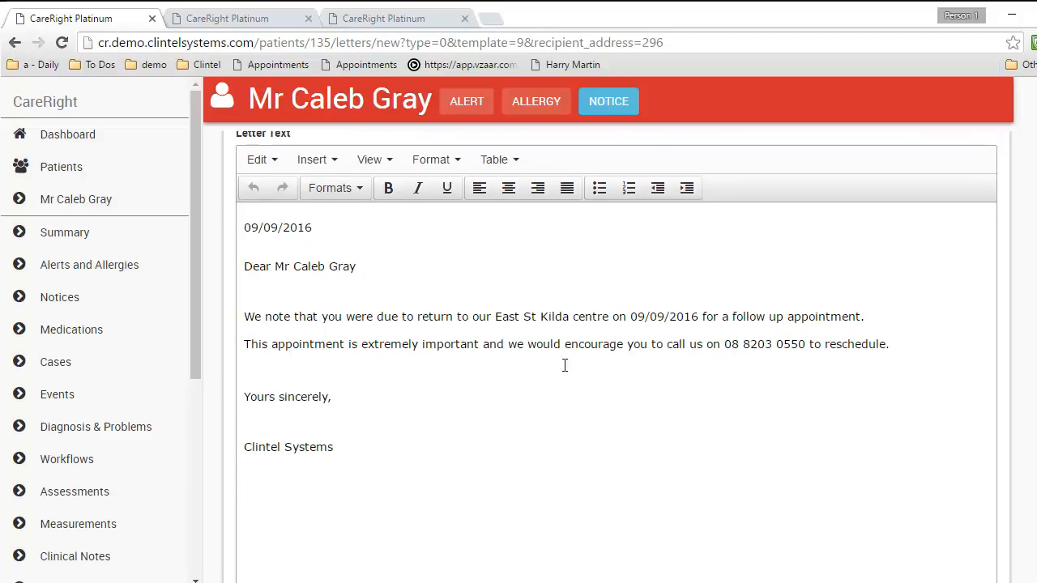
key(Return)
key(Return)
double_click(324, 158)
click(324, 159)
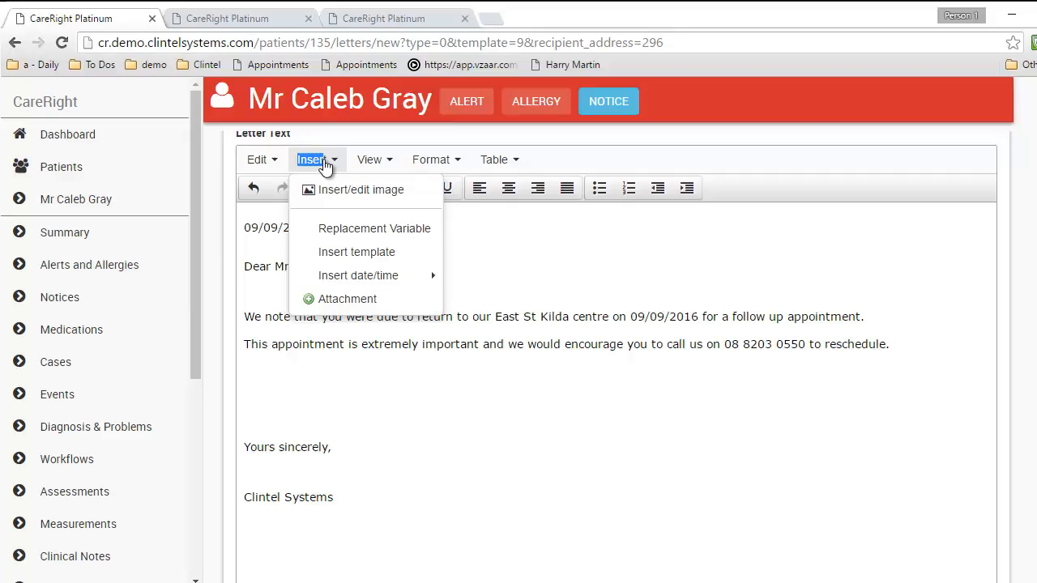
Cancel the Insert template dialog without inserting, then delete the blank lines before 'Yours sincerely,'
click(339, 228)
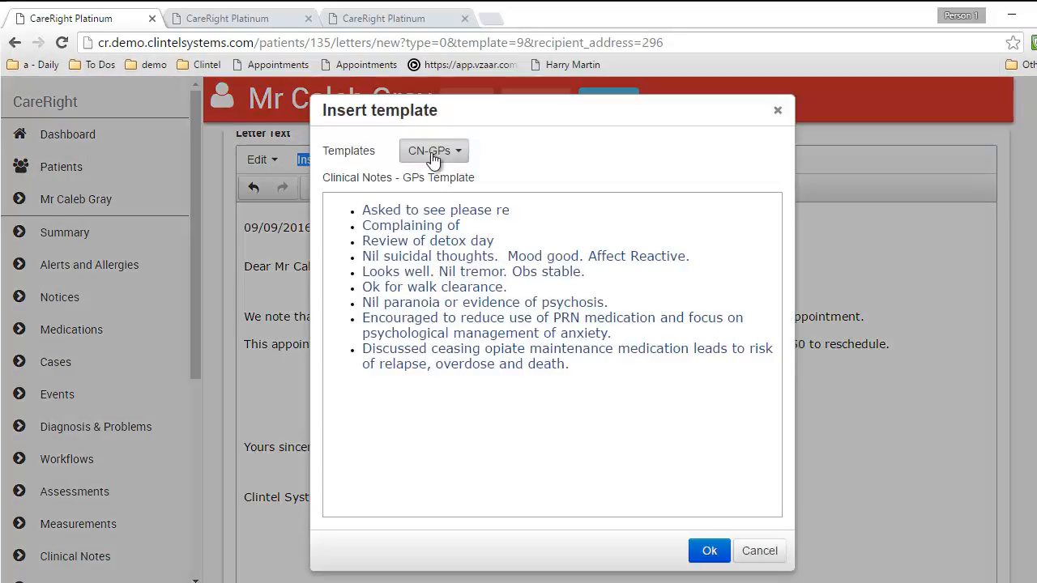
click(431, 154)
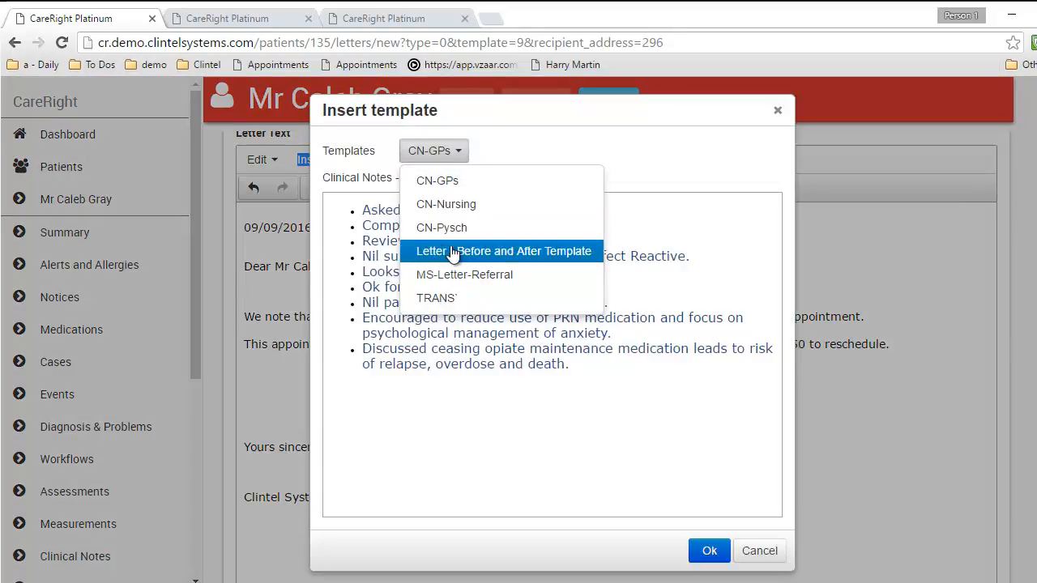
click(640, 162)
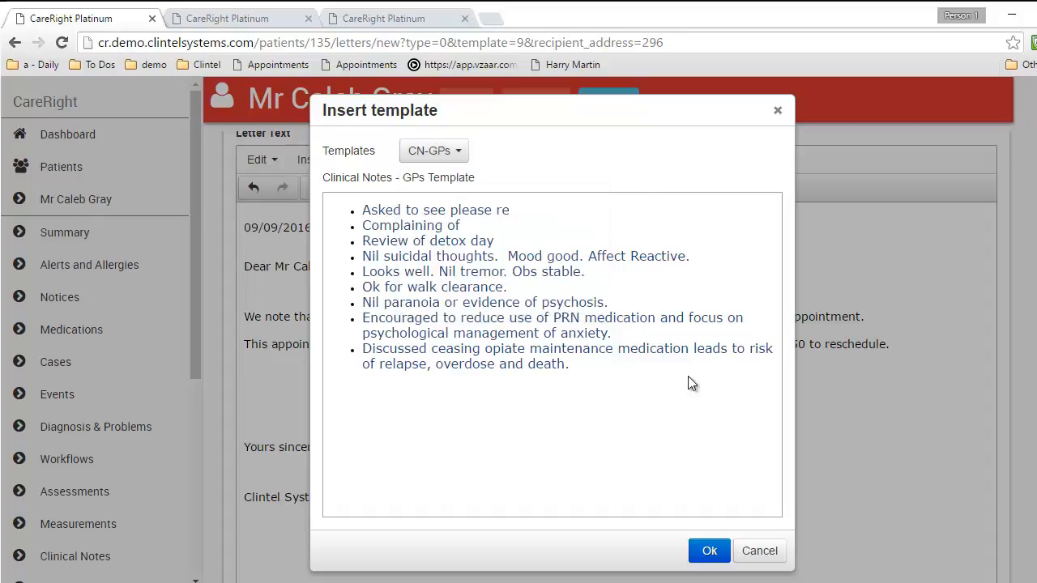
click(759, 557)
key(BackSpace)
key(BackSpace)
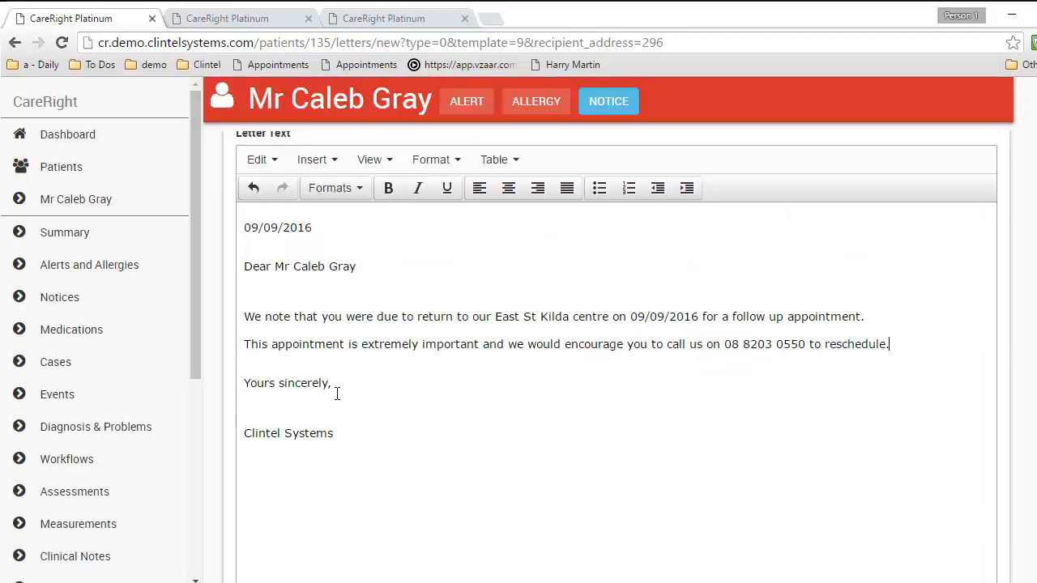
Print the Recall-FU-Appointment letter so it goes to the outbox with a generated PDF
scroll(480, 368, down, 2)
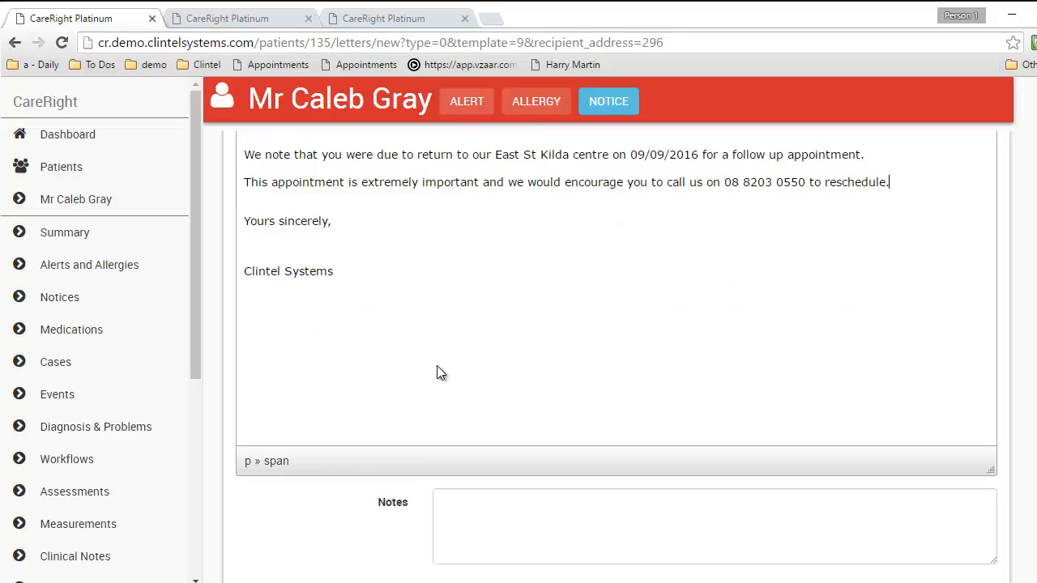
scroll(437, 373, down, 3)
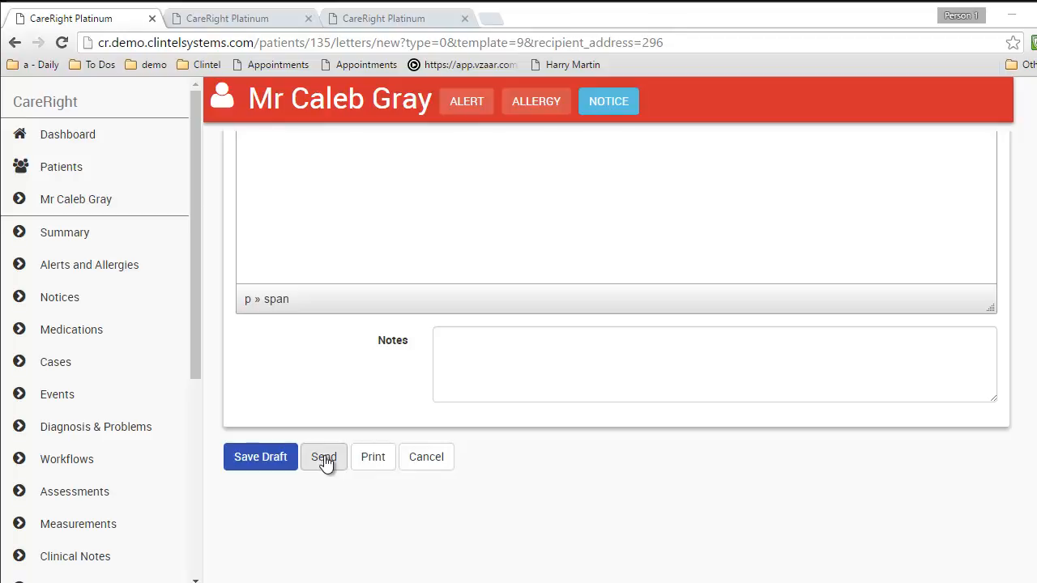
click(373, 457)
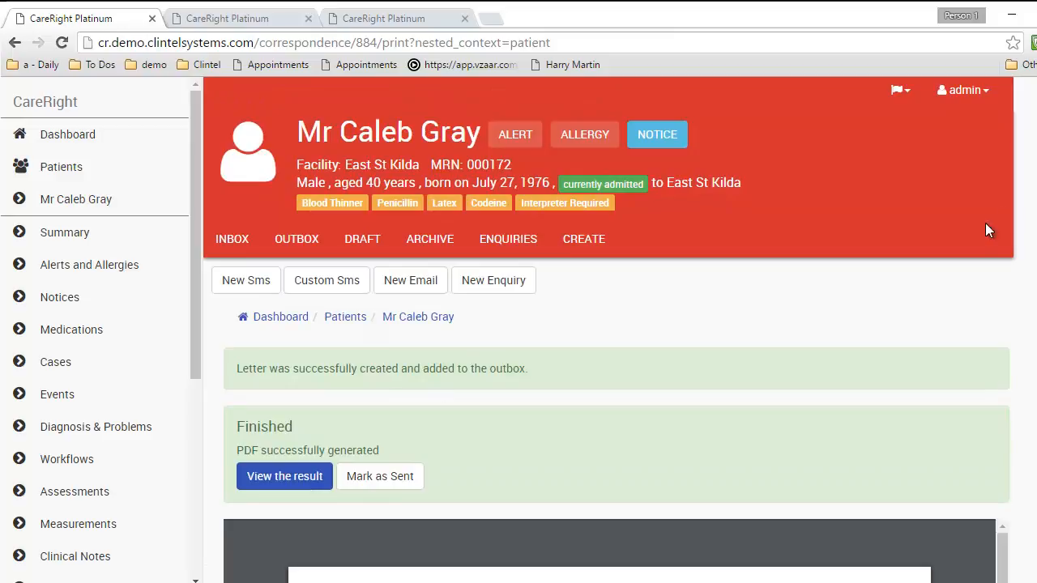
Go to the CREATE tab and show the New Referral Letter templates: Blank Letter and DS - Referral Letter
scroll(609, 372, down, 4)
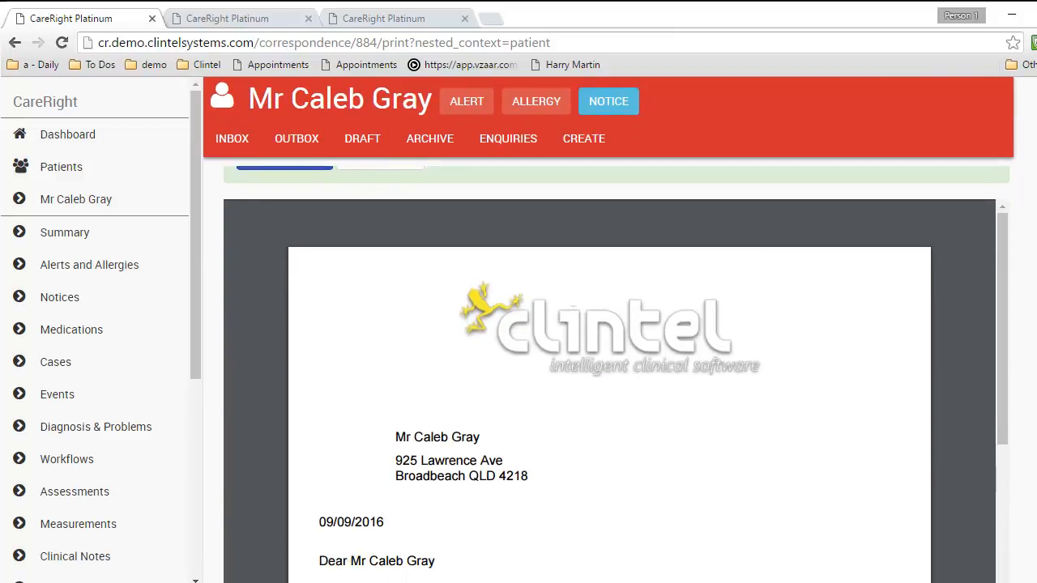
scroll(610, 373, down, 2)
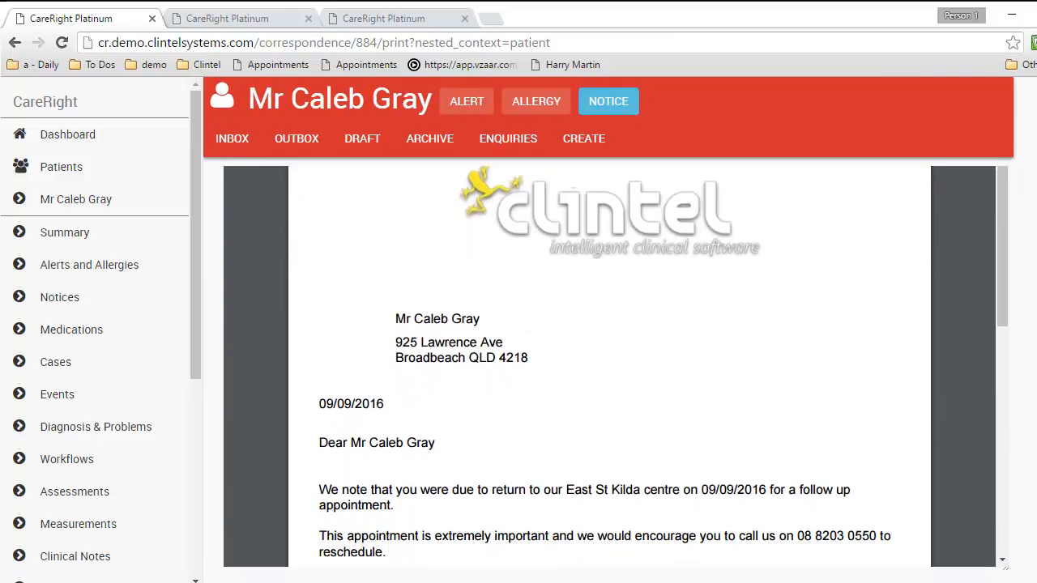
scroll(609, 389, up, 1)
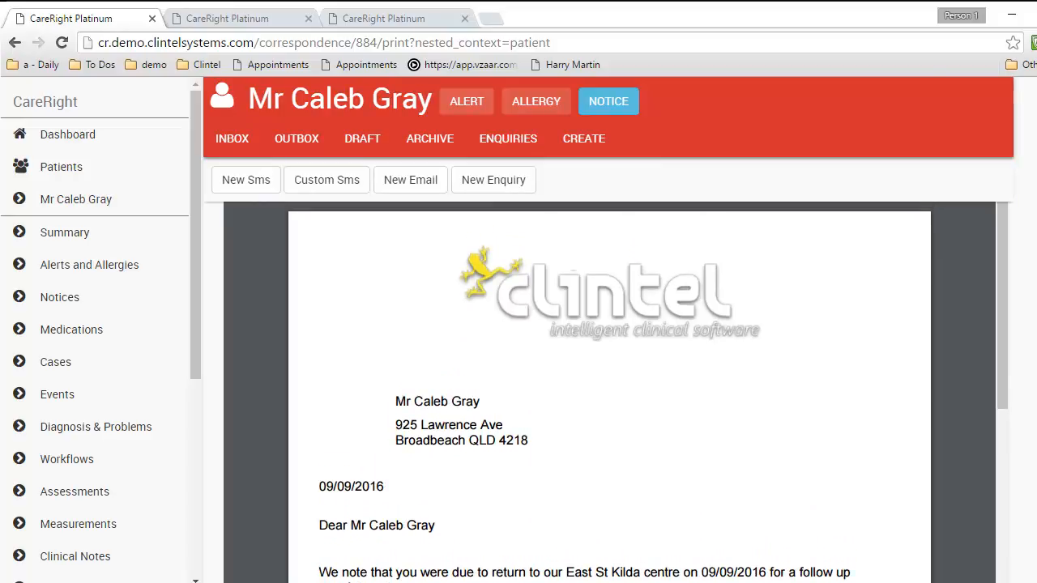
scroll(396, 270, down, 2)
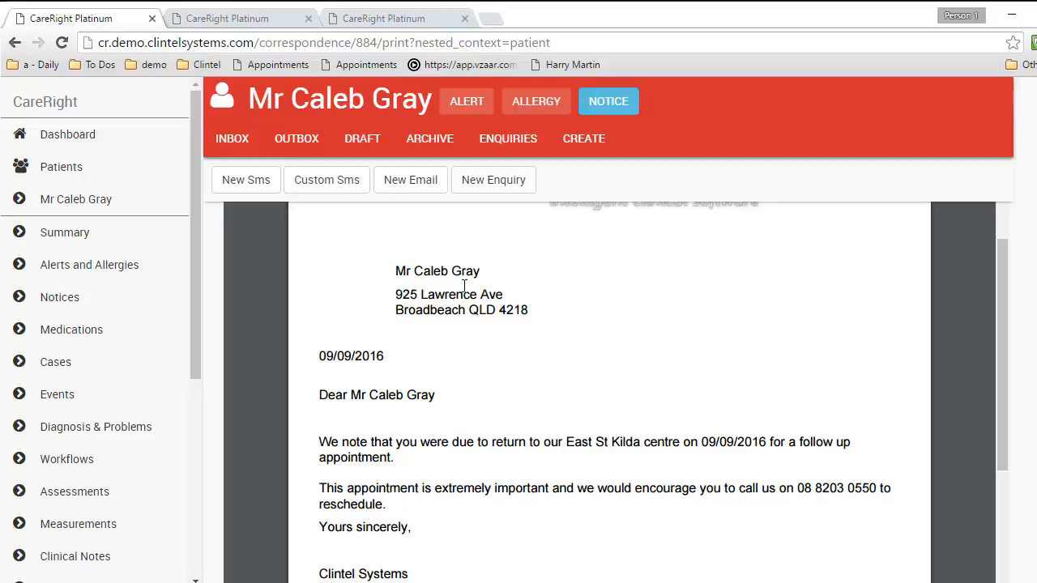
drag(1001, 306, 1013, 253)
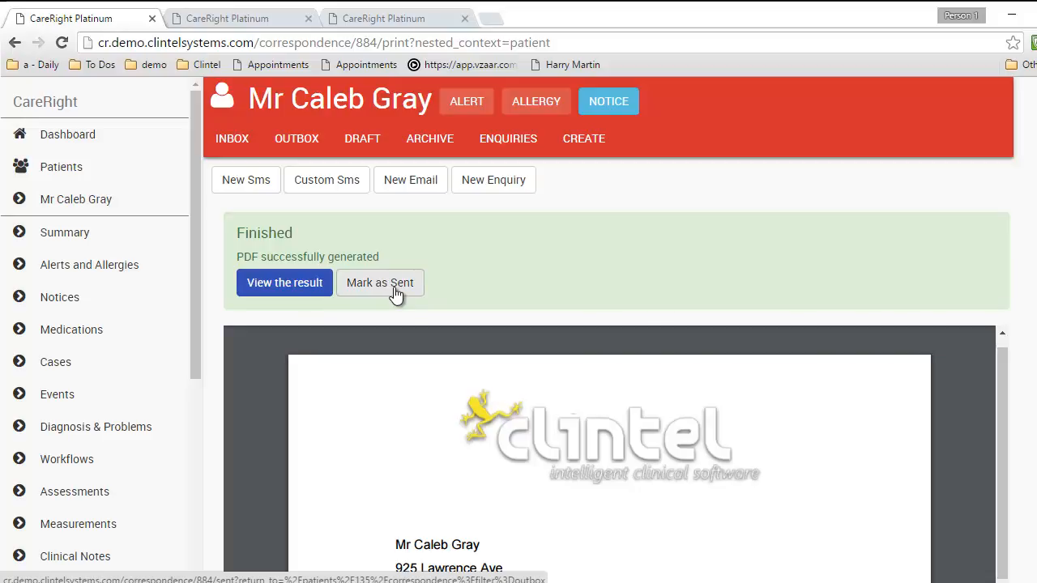
click(589, 139)
scroll(729, 365, down, 4)
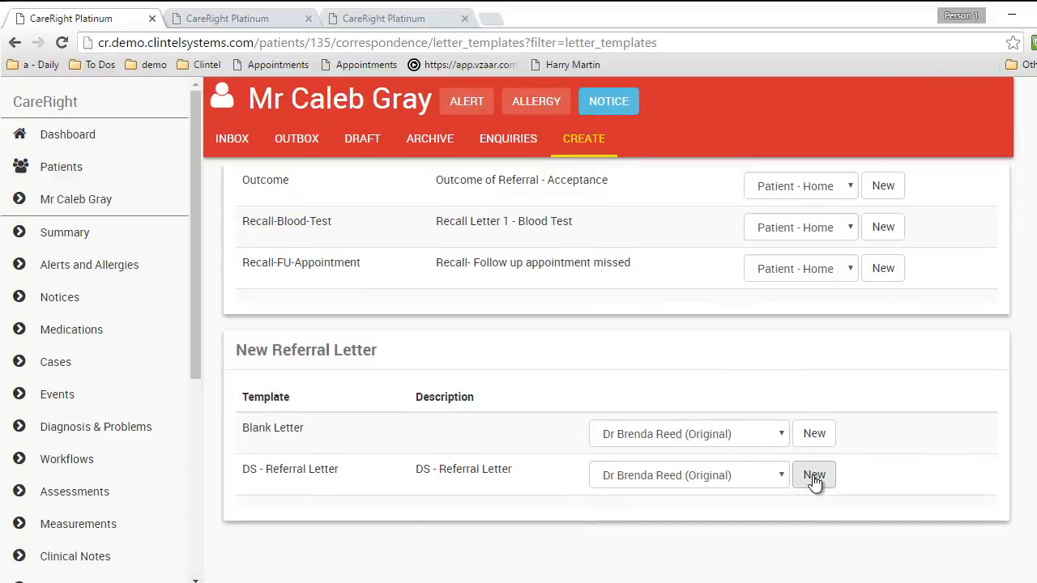
Create a DS - Referral Letter to both referring doctors, keeping their copy statuses, and print it to the outbox
click(814, 475)
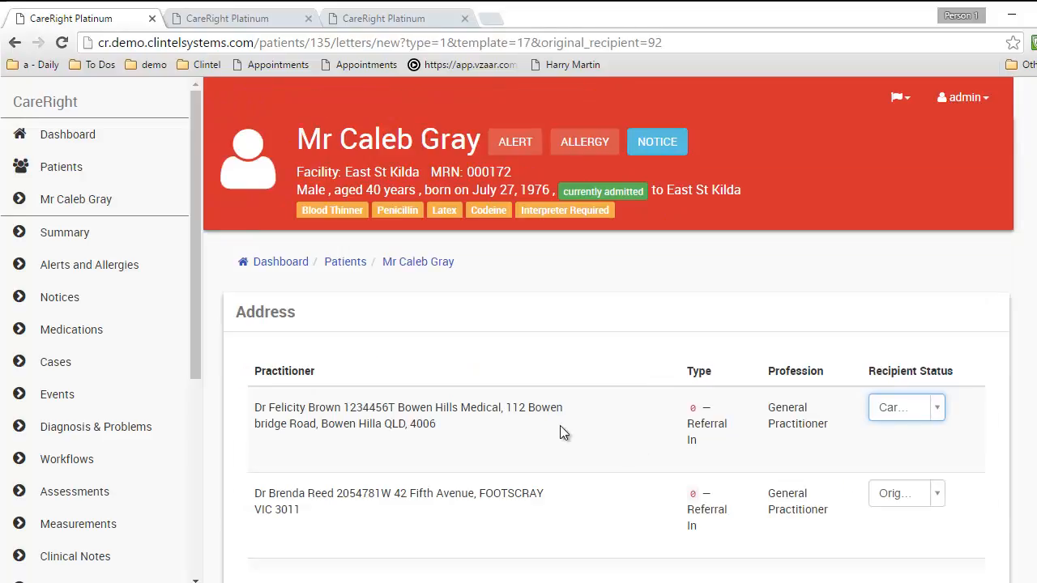
click(936, 494)
click(936, 492)
click(920, 403)
click(920, 401)
scroll(543, 380, down, 6)
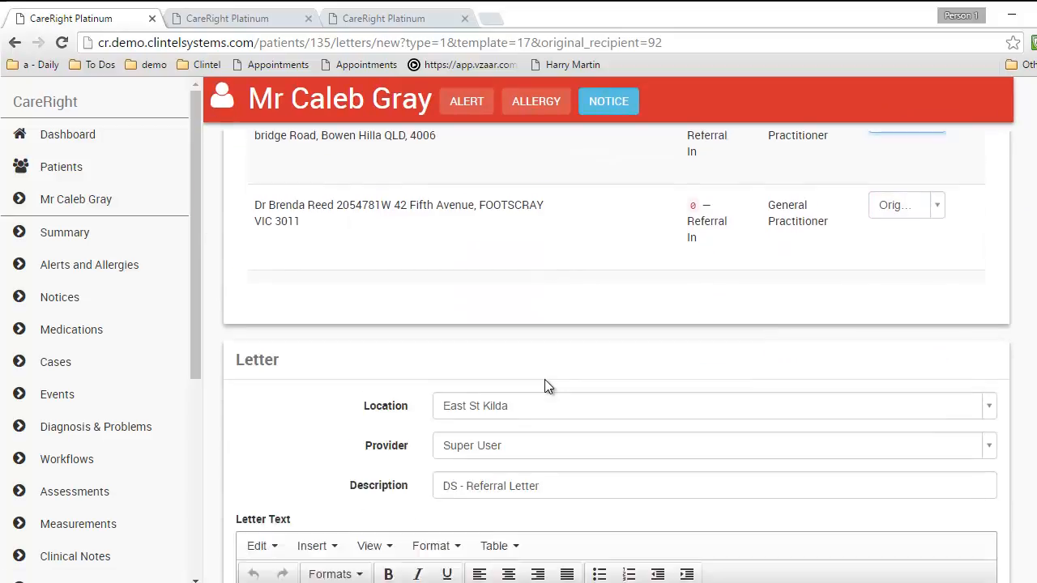
scroll(545, 378, down, 1)
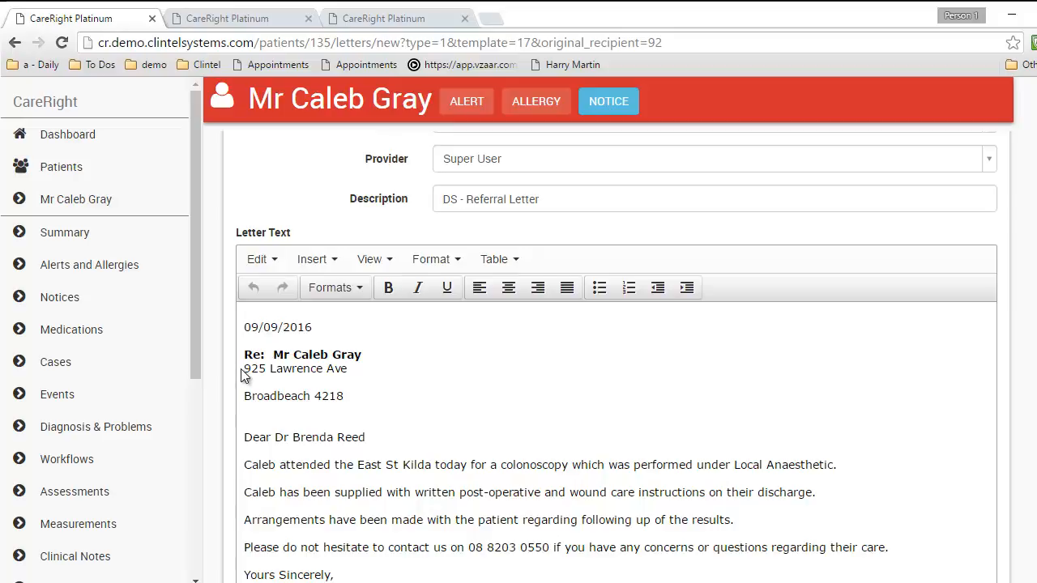
scroll(356, 381, down, 1)
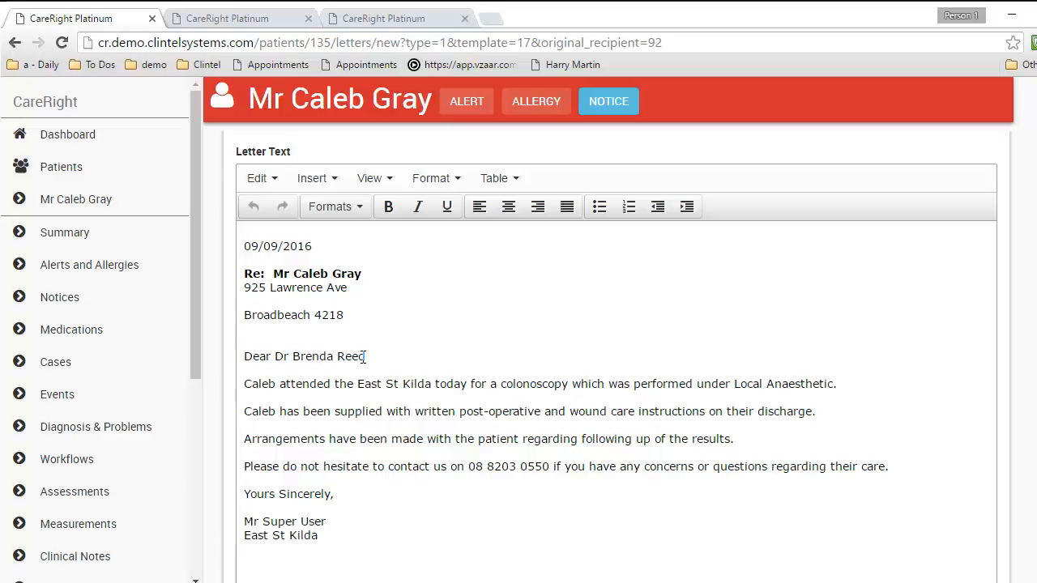
scroll(363, 356, down, 3)
click(371, 556)
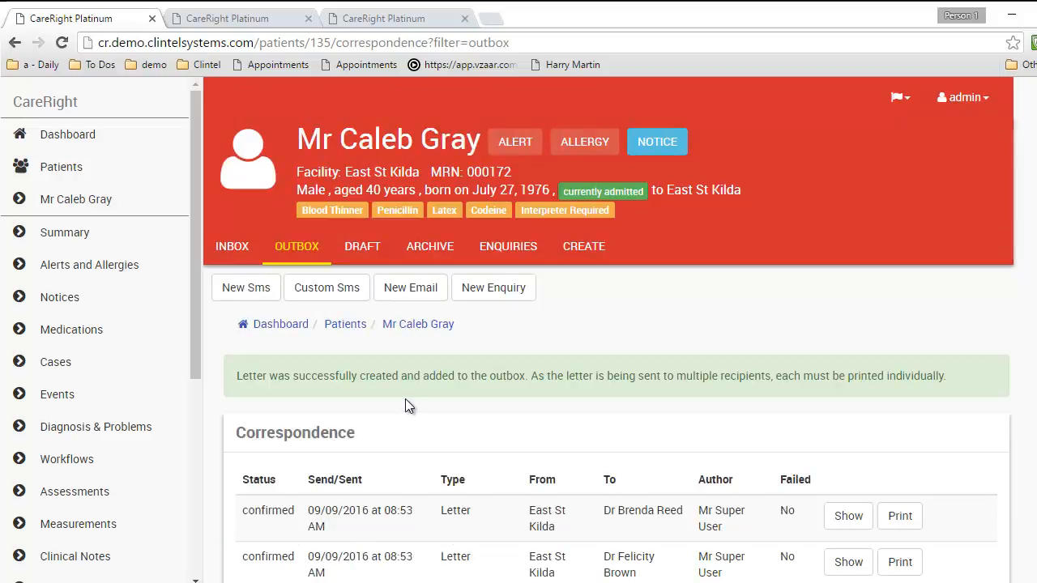
Generate the PDF for the first outbox referral letter, addressed to the original recipient doctor
scroll(405, 399, down, 3)
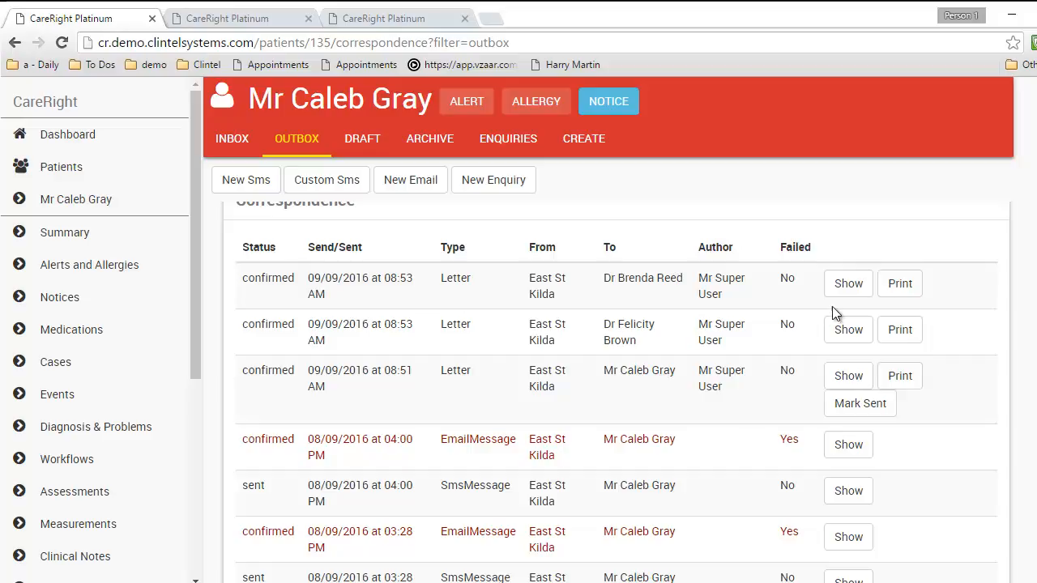
click(900, 284)
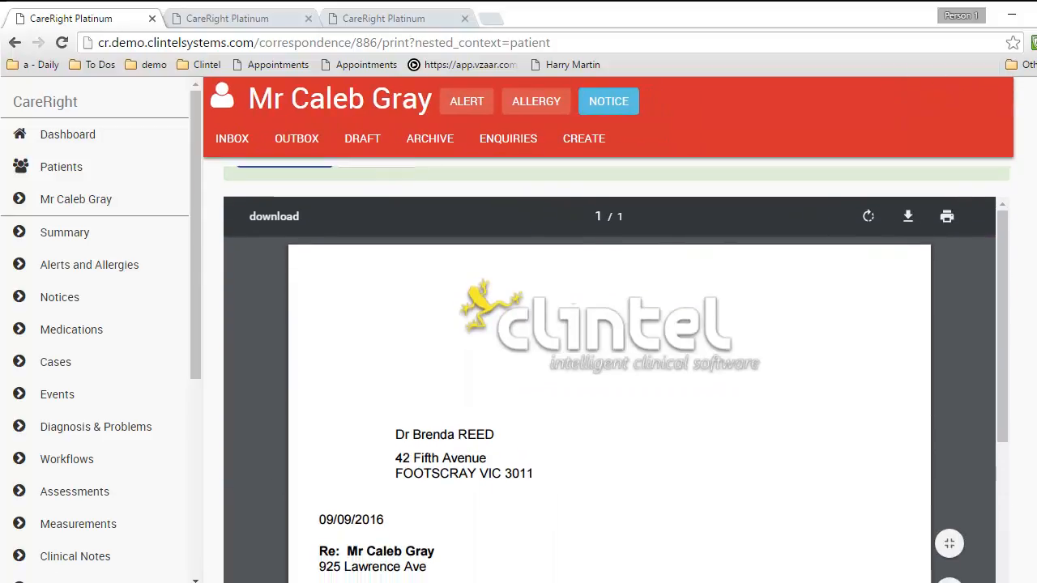
scroll(610, 364, down, 2)
scroll(609, 364, up, 6)
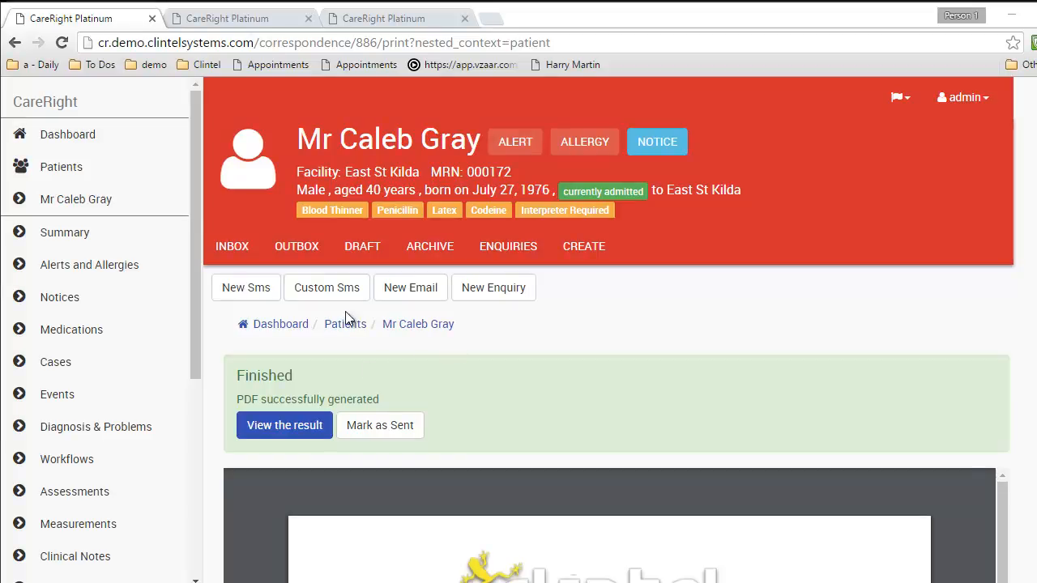
Send the patient a new SMS with message type SMS - Demand for Payment
click(246, 290)
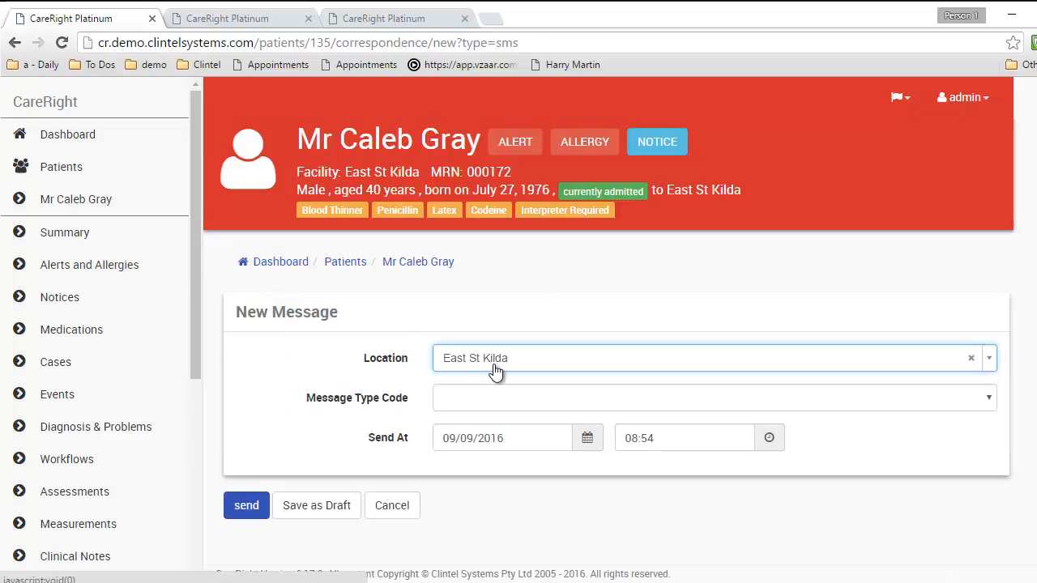
click(498, 397)
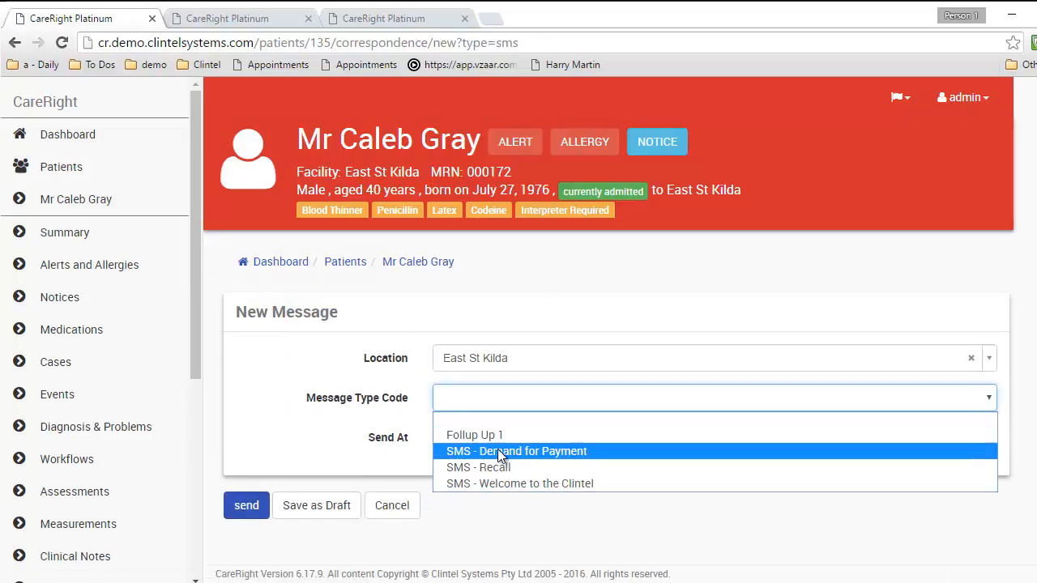
click(495, 451)
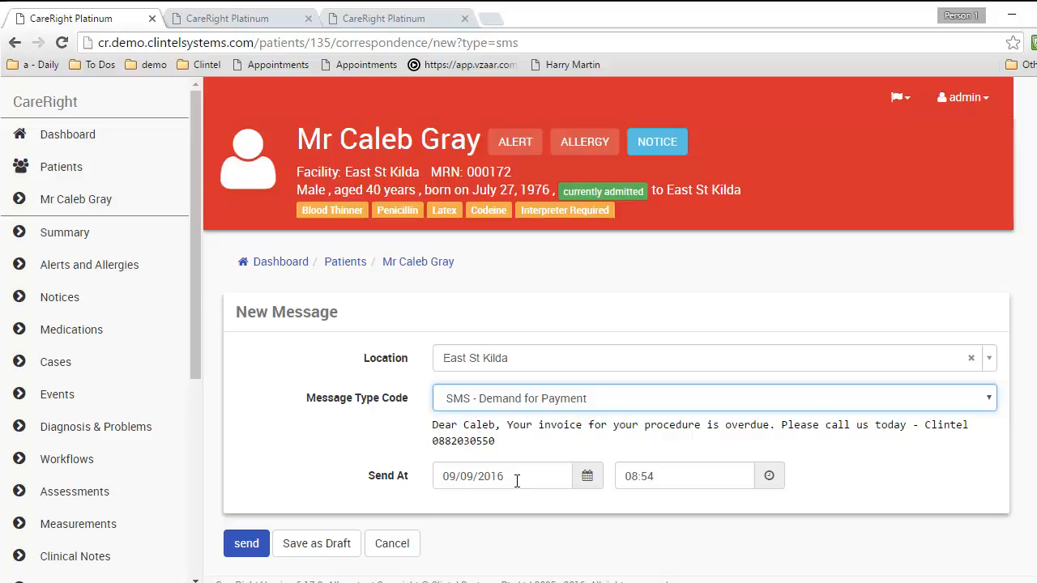
click(241, 546)
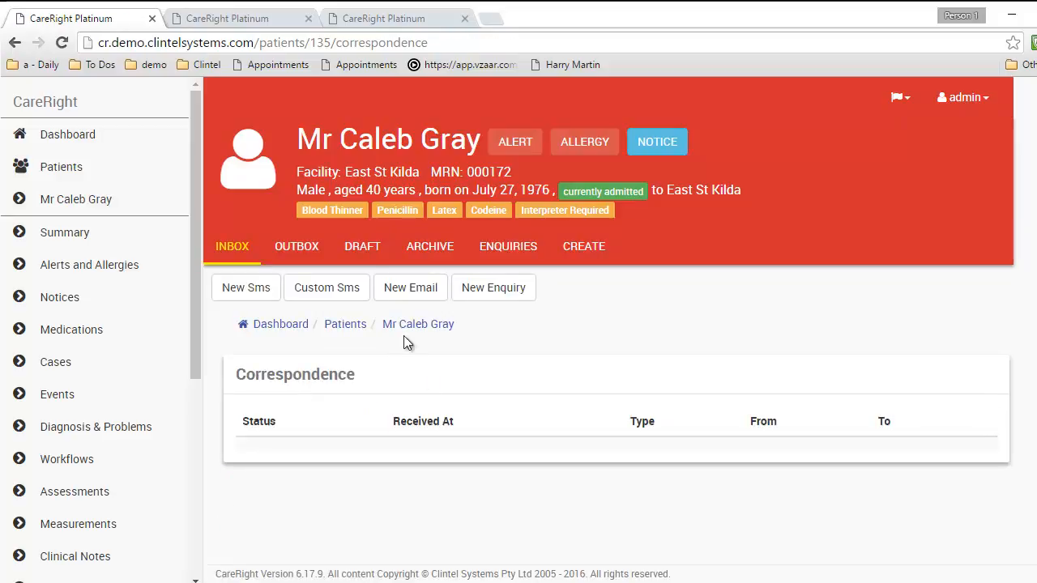
click(320, 289)
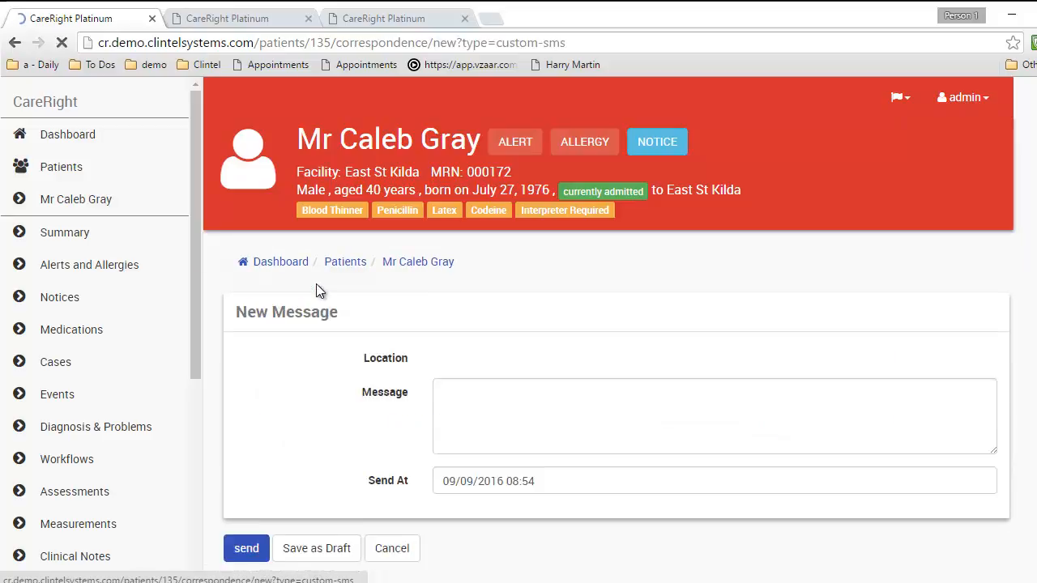
click(467, 400)
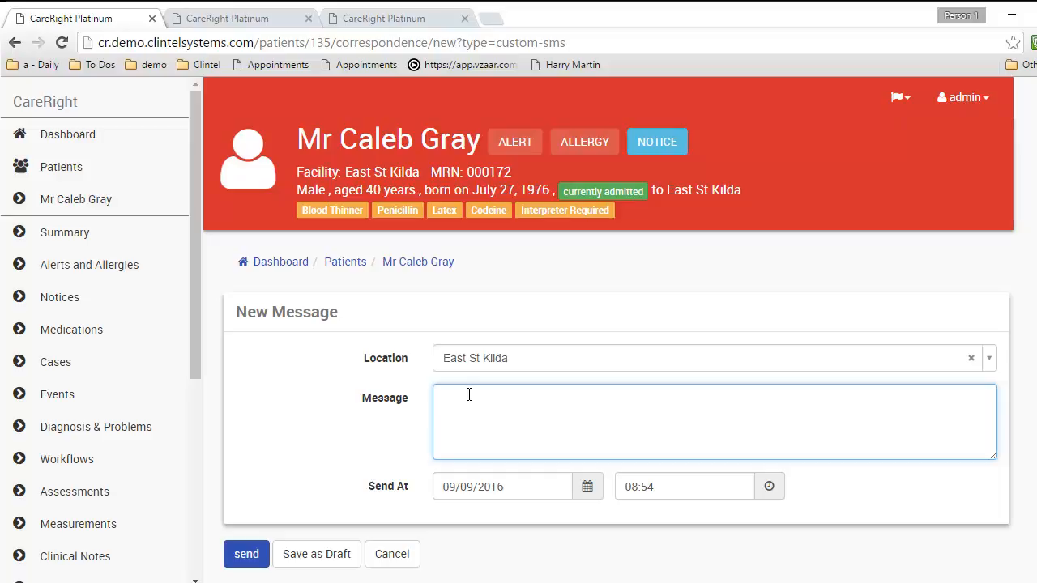
click(415, 554)
click(618, 135)
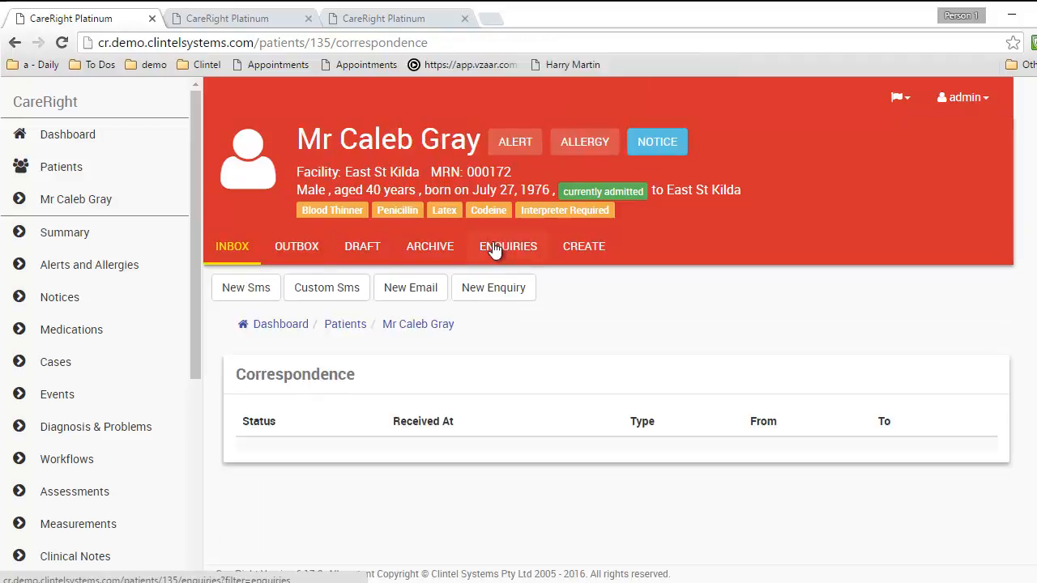
Compose an 'Email - Directions to Centre' message, review its address and phone body, and send it
click(427, 293)
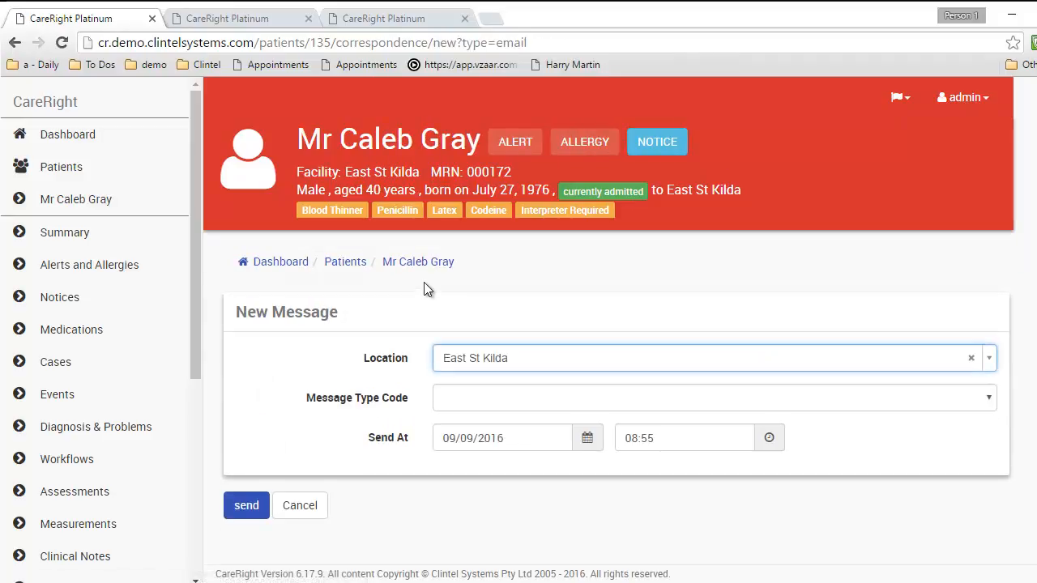
click(483, 405)
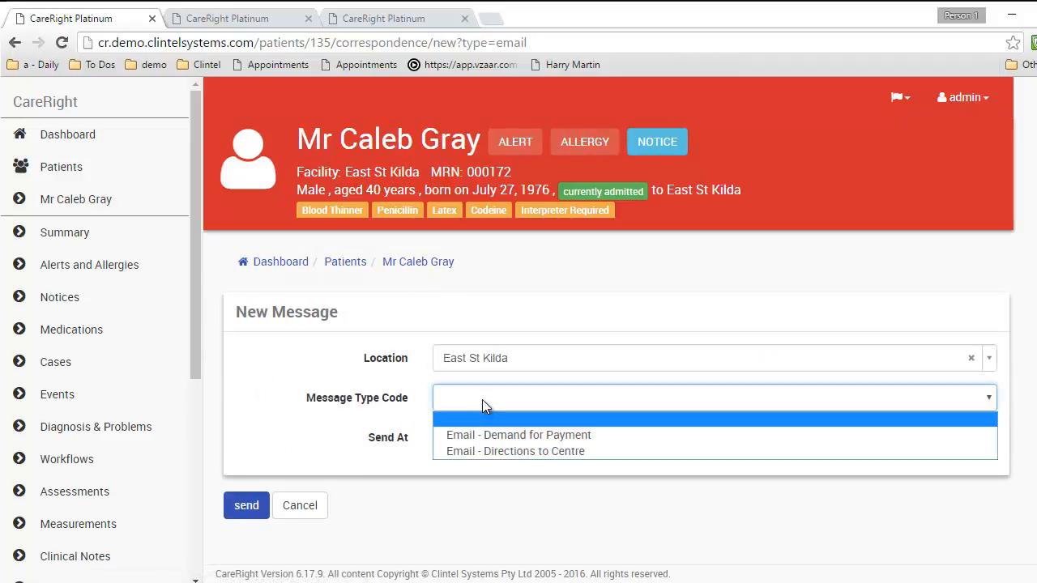
click(491, 451)
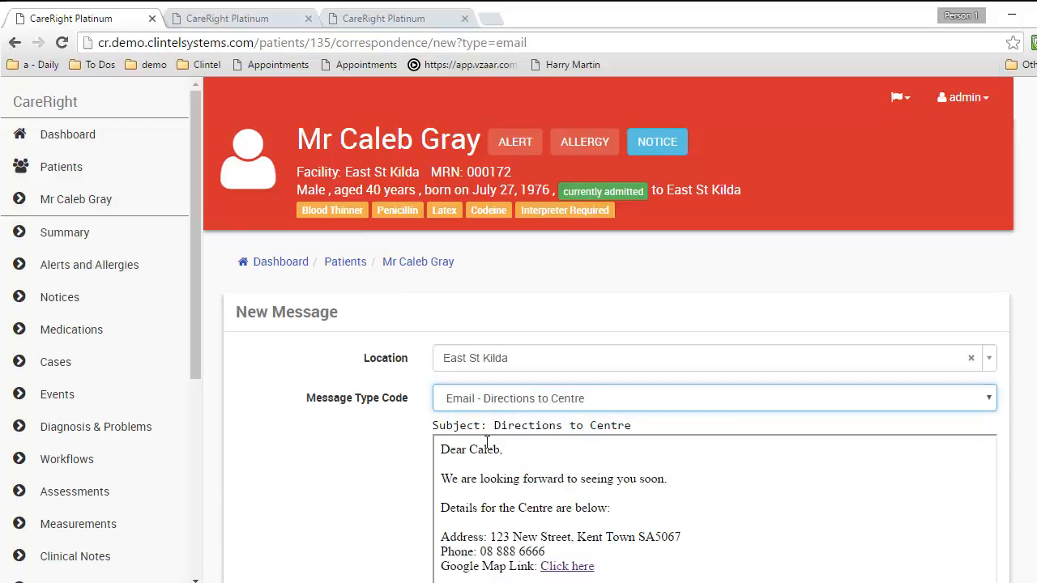
scroll(486, 446, down, 2)
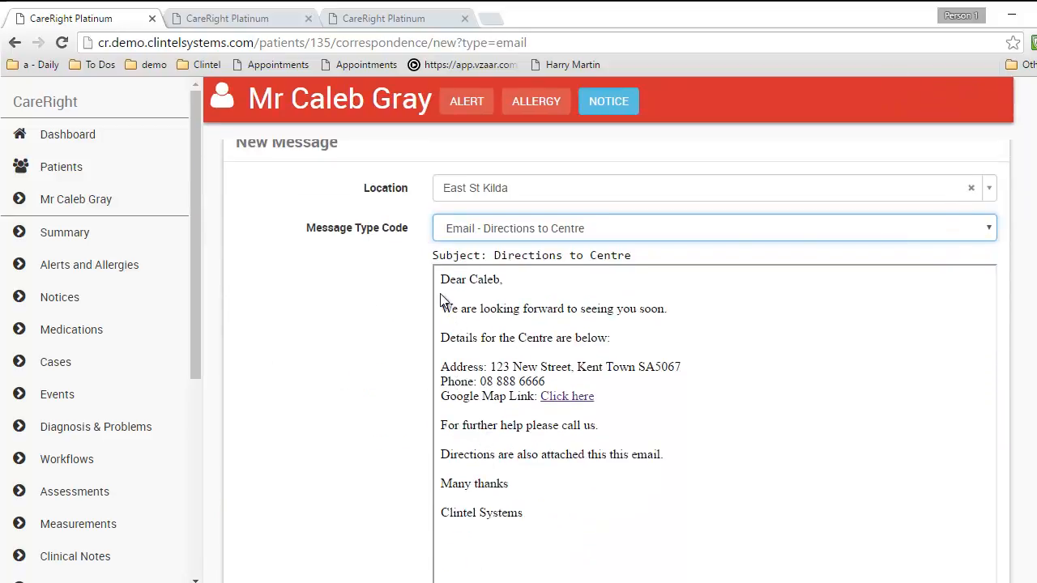
scroll(441, 285, down, 1)
scroll(443, 284, up, 1)
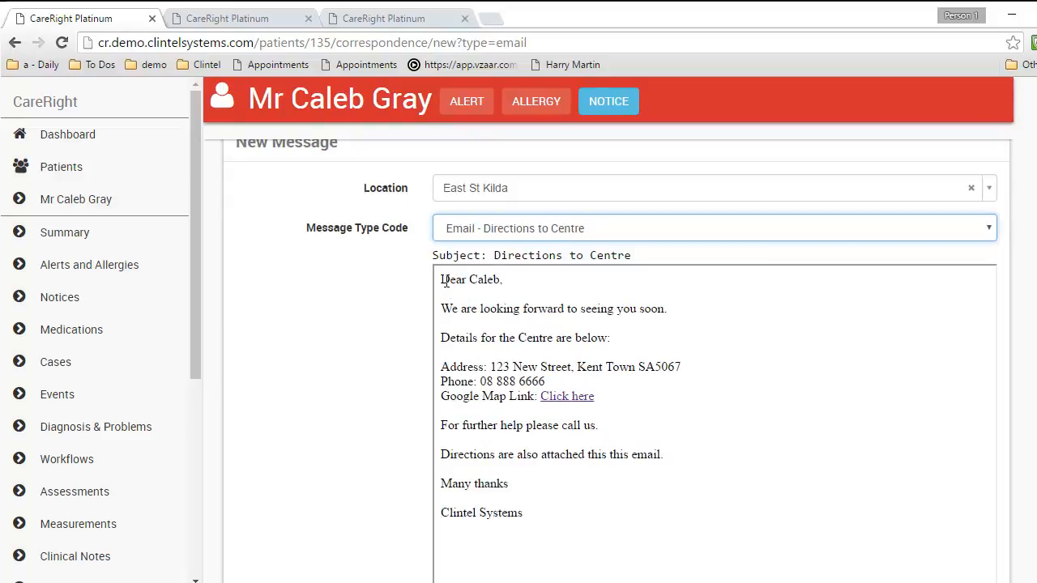
scroll(442, 284, up, 2)
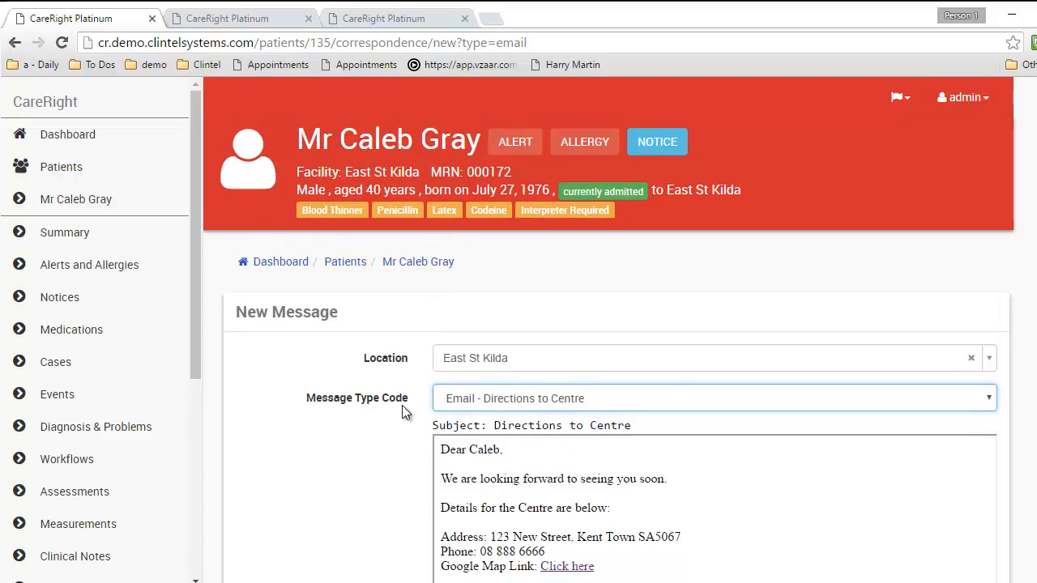
scroll(415, 399, down, 5)
click(246, 525)
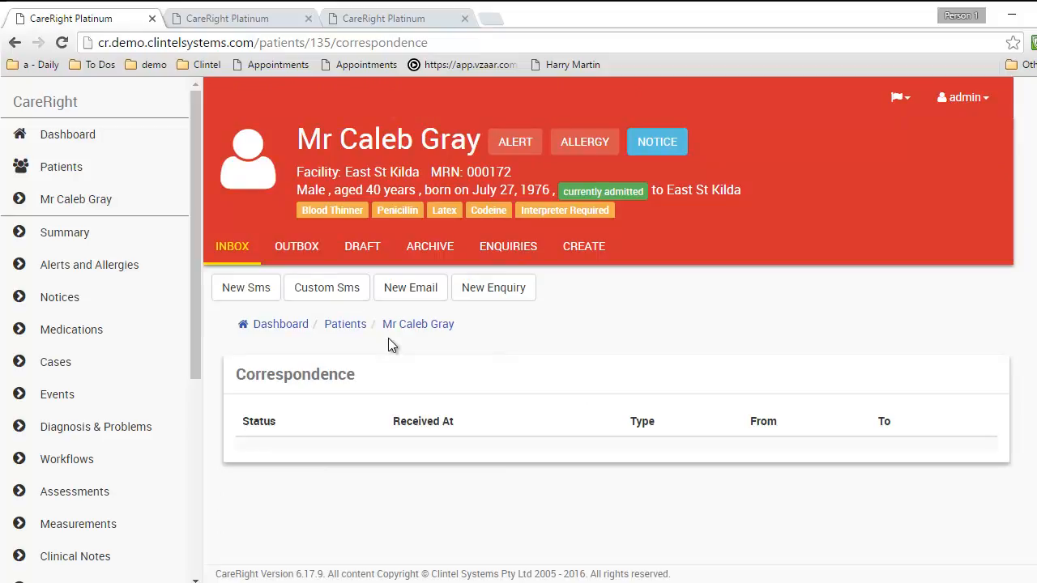
Reload the patient's correspondence inbox and go to the patient's Documents list
click(230, 253)
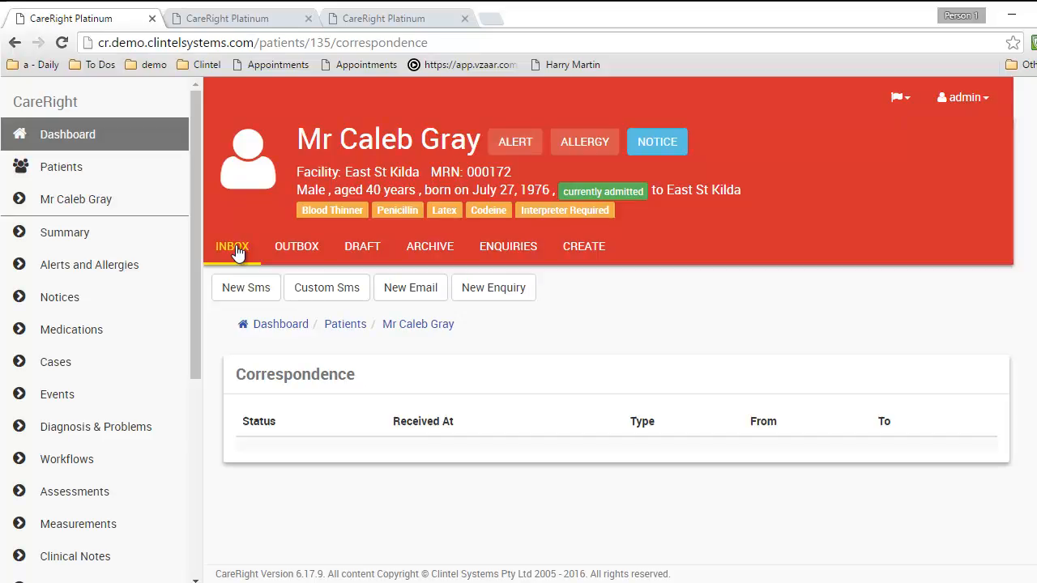
drag(197, 245, 193, 443)
click(111, 532)
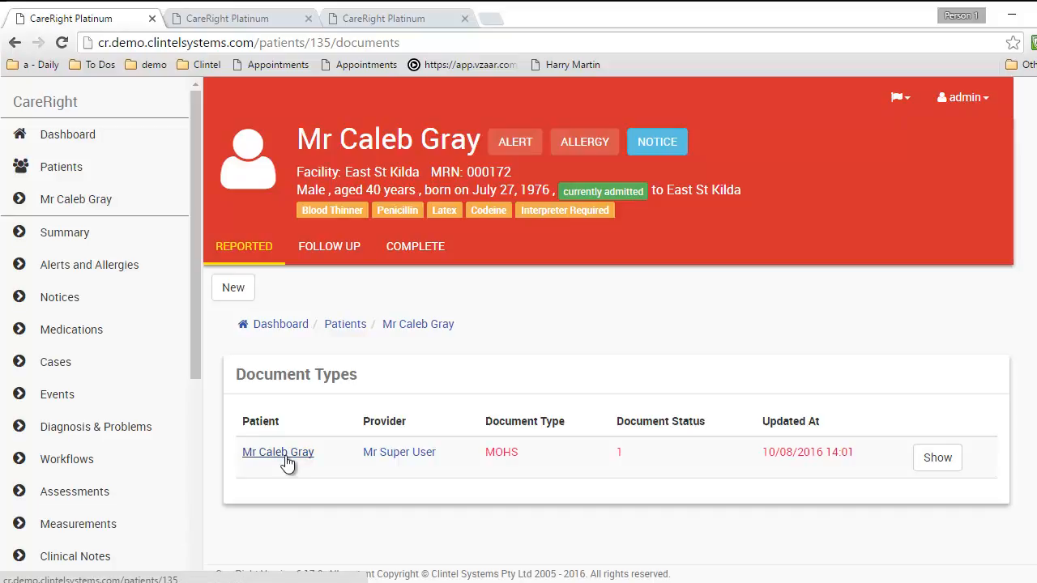
Open the MOHS document and scroll through its details and attachments
click(938, 459)
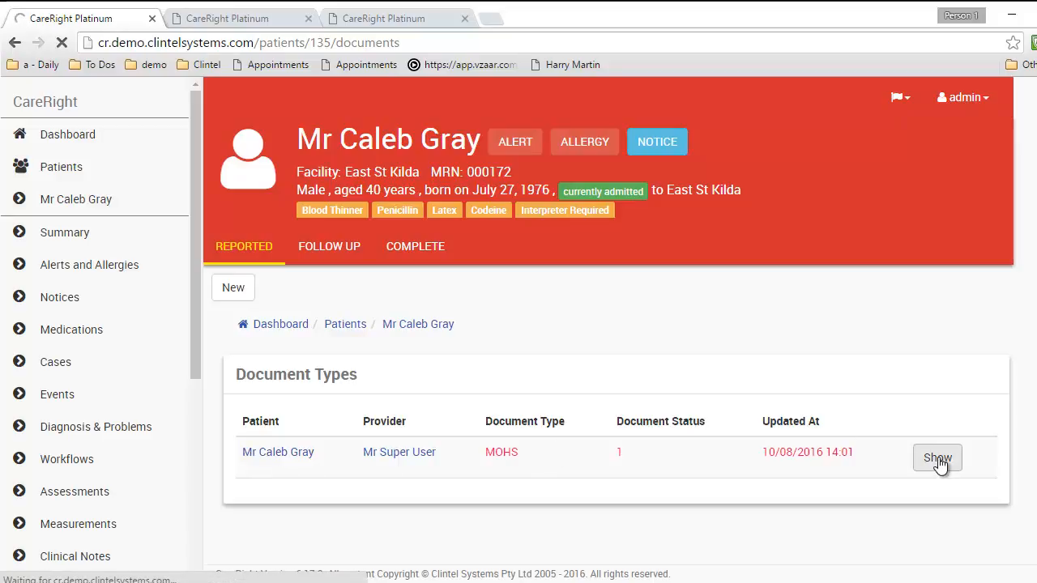
scroll(570, 411, down, 3)
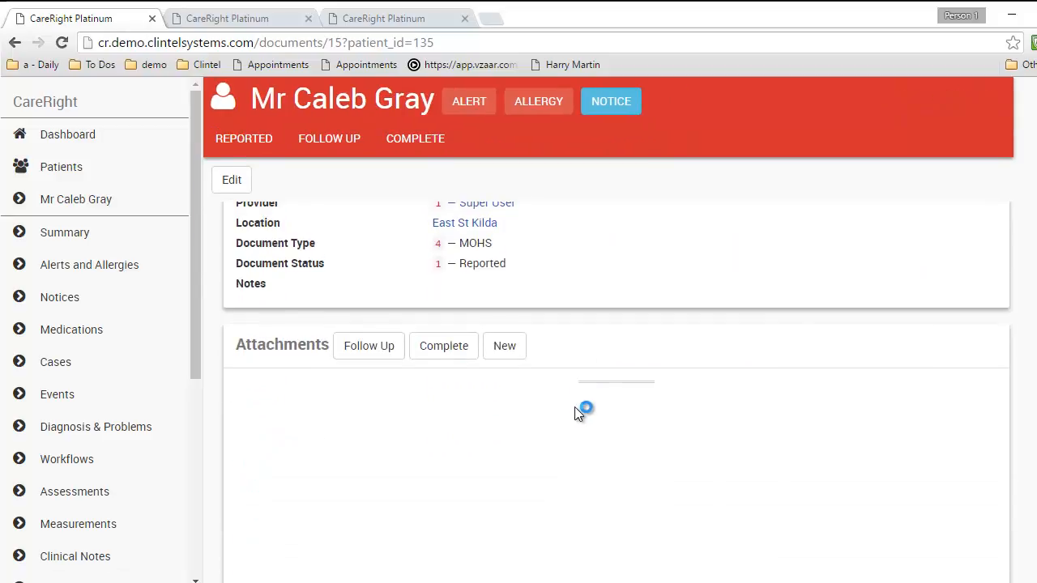
scroll(611, 375, down, 2)
scroll(612, 372, down, 3)
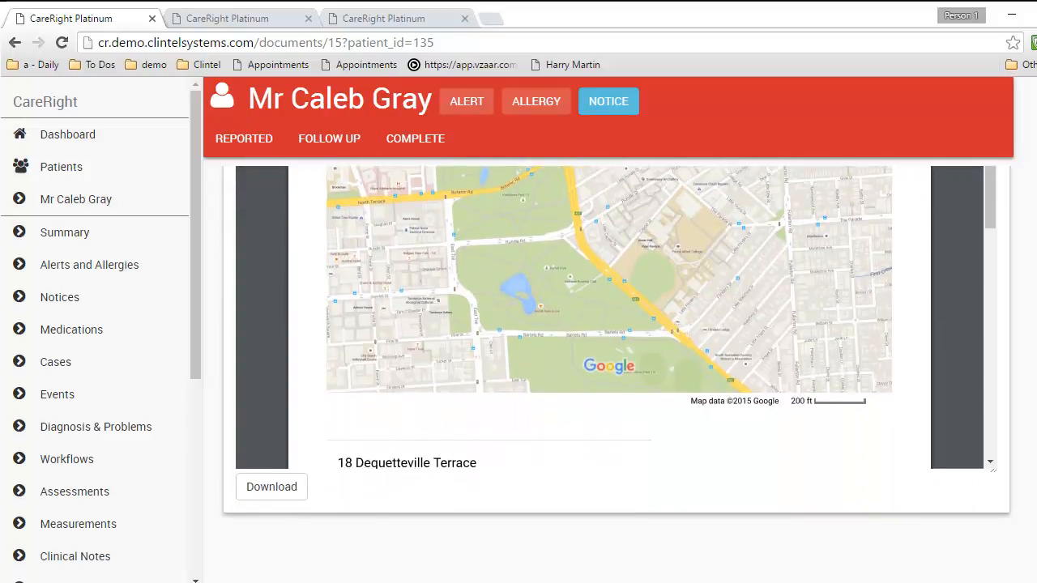
scroll(611, 372, up, 5)
scroll(612, 373, up, 2)
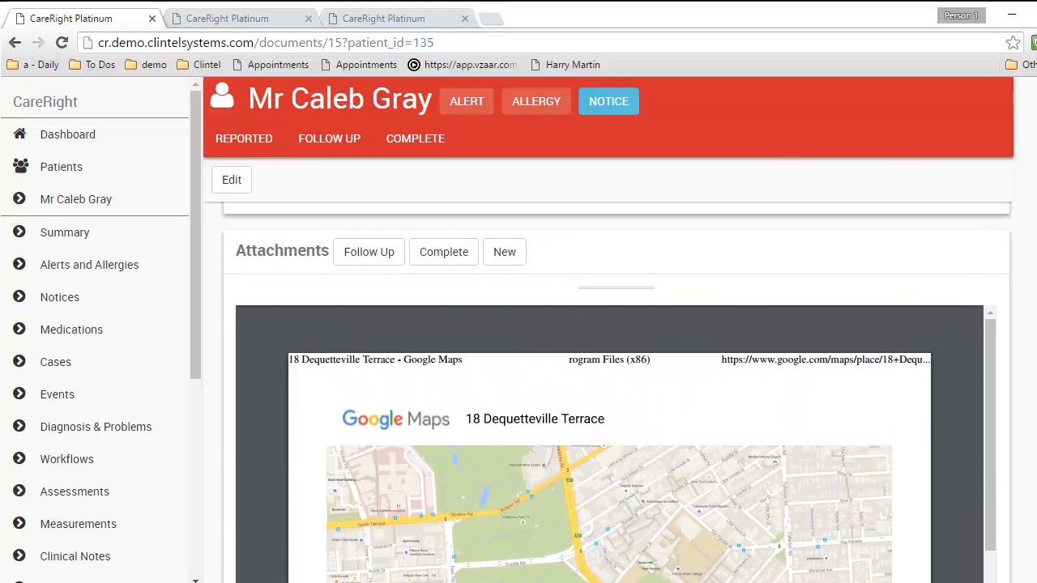
scroll(611, 373, up, 4)
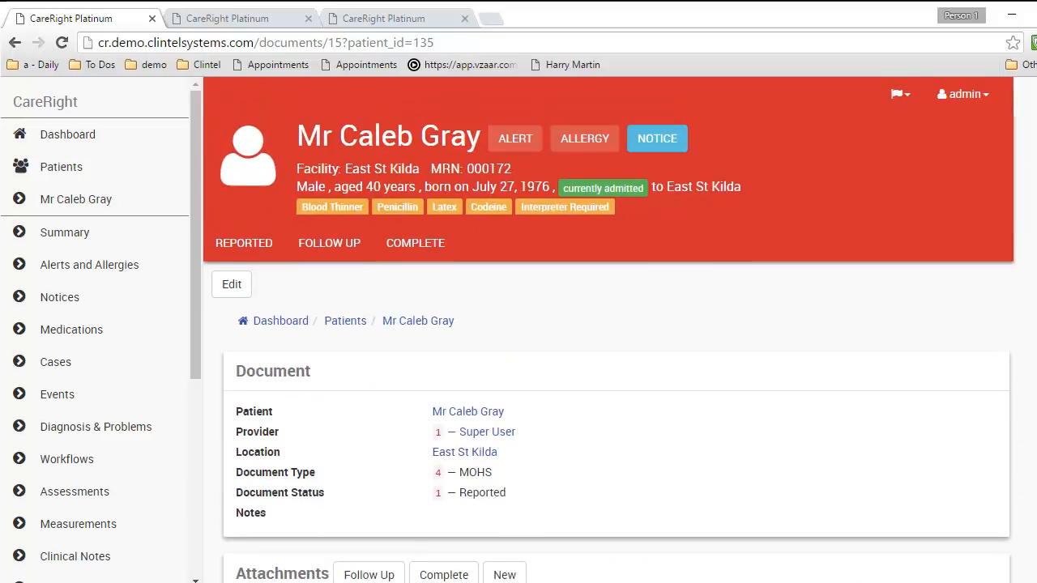
scroll(945, 236, down, 3)
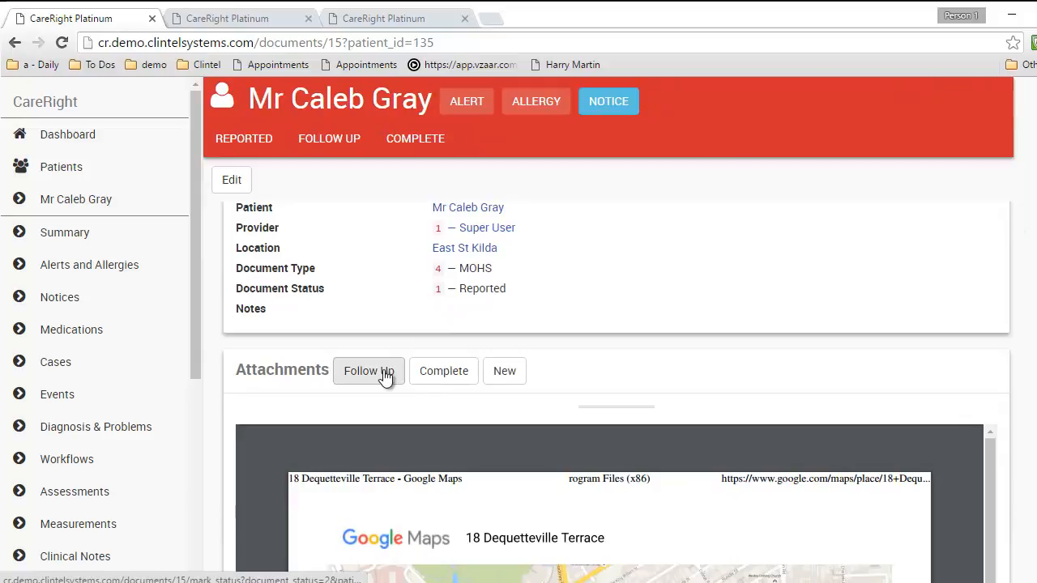
Mark the MOHS document Complete, confirm it under Complete, then return to Reported
click(439, 375)
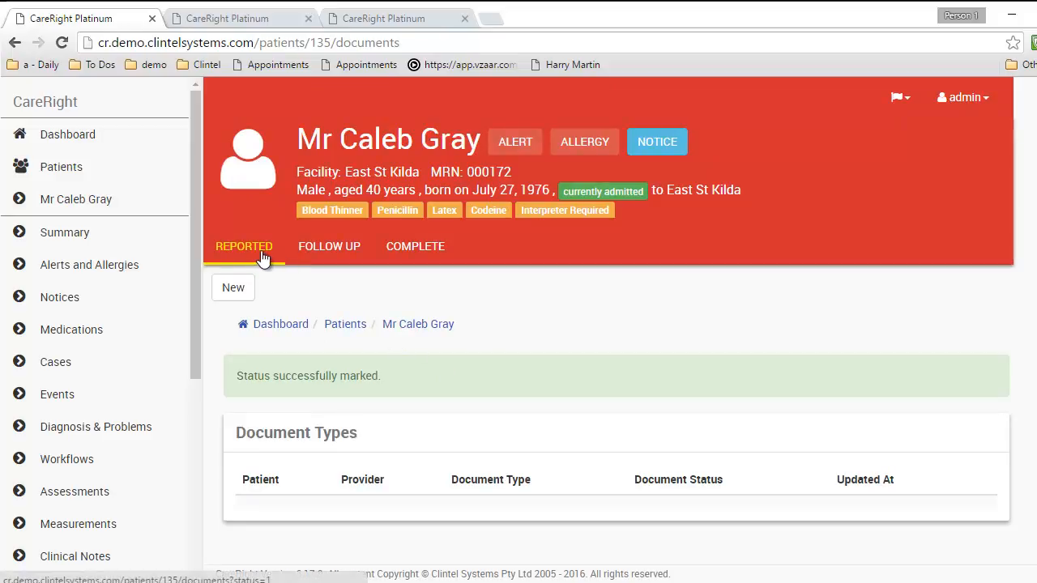
click(417, 244)
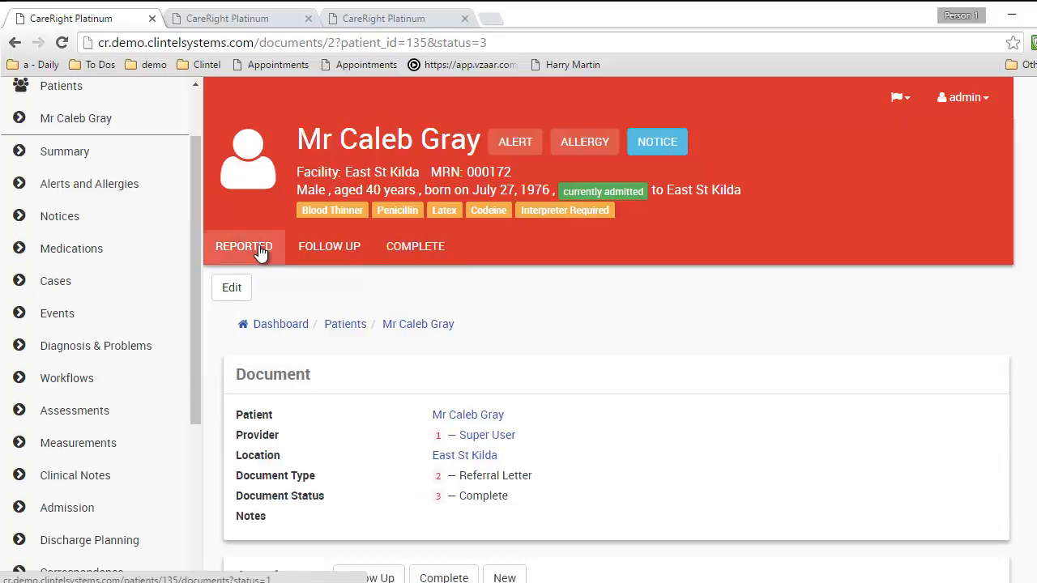
click(260, 250)
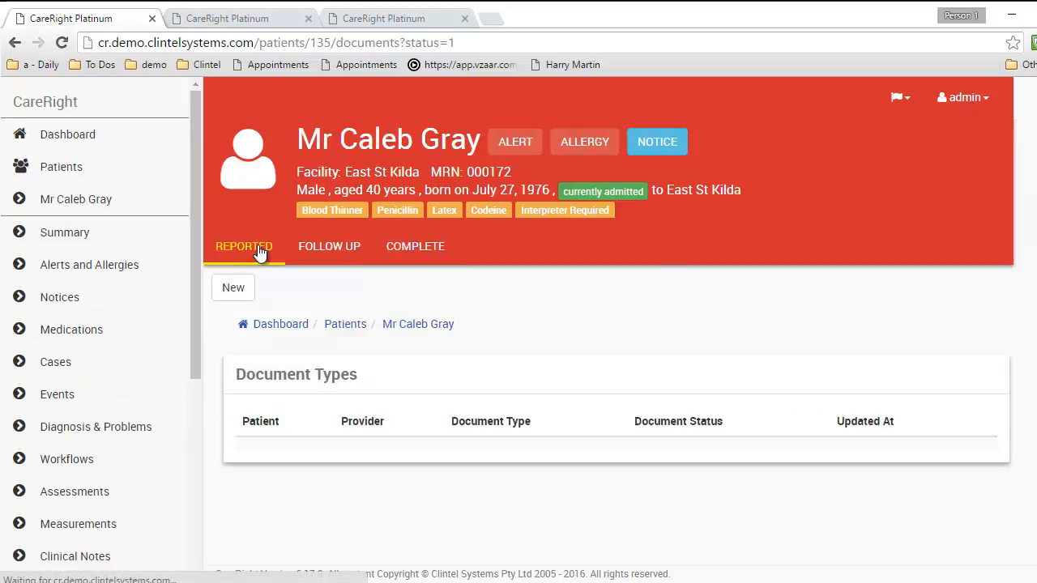
Create a Referral Letter document with 'referral Letter (3).pdf' attached
click(229, 289)
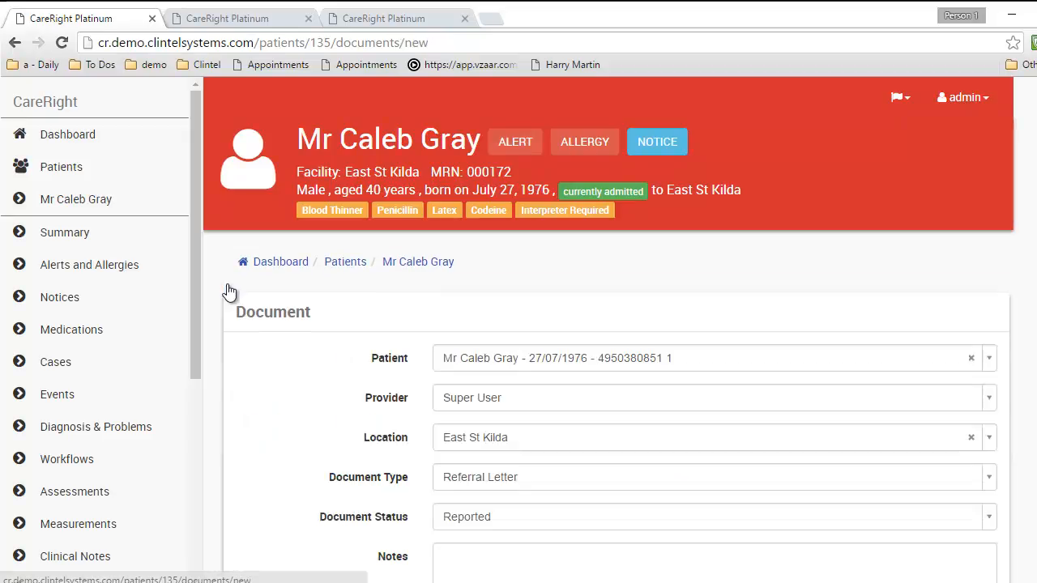
scroll(437, 481, down, 2)
click(491, 309)
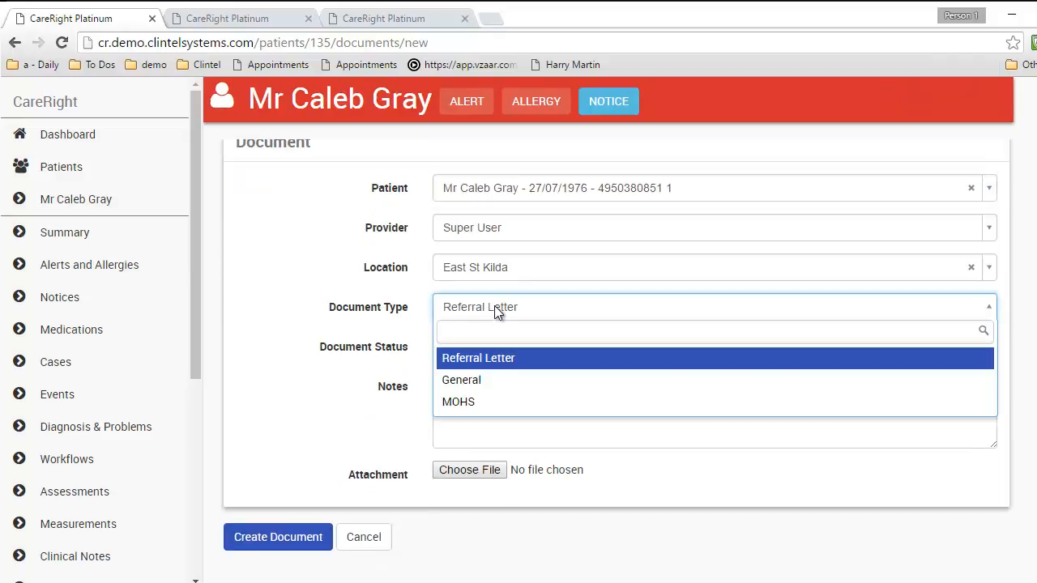
click(477, 361)
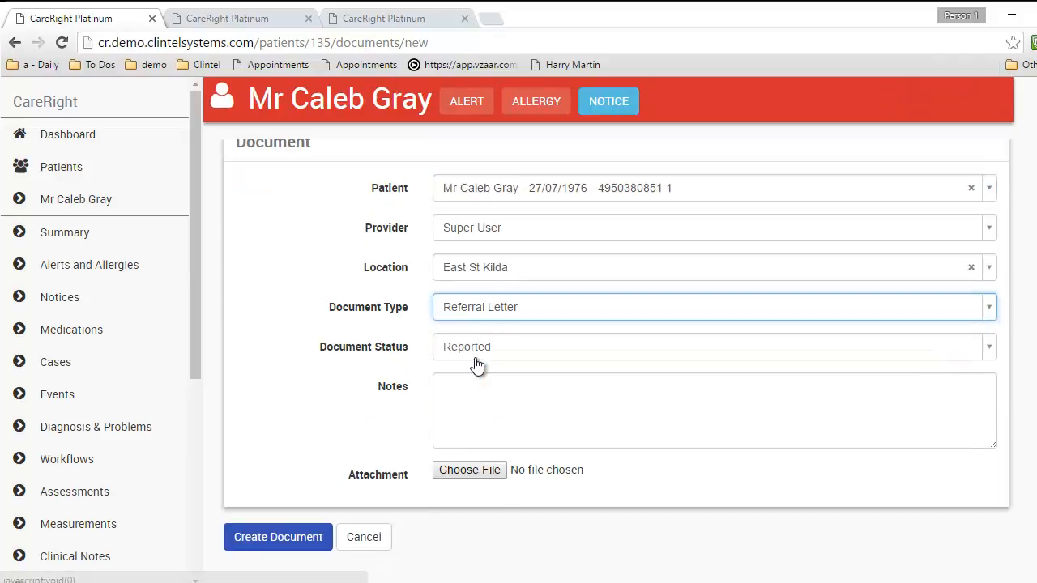
click(456, 470)
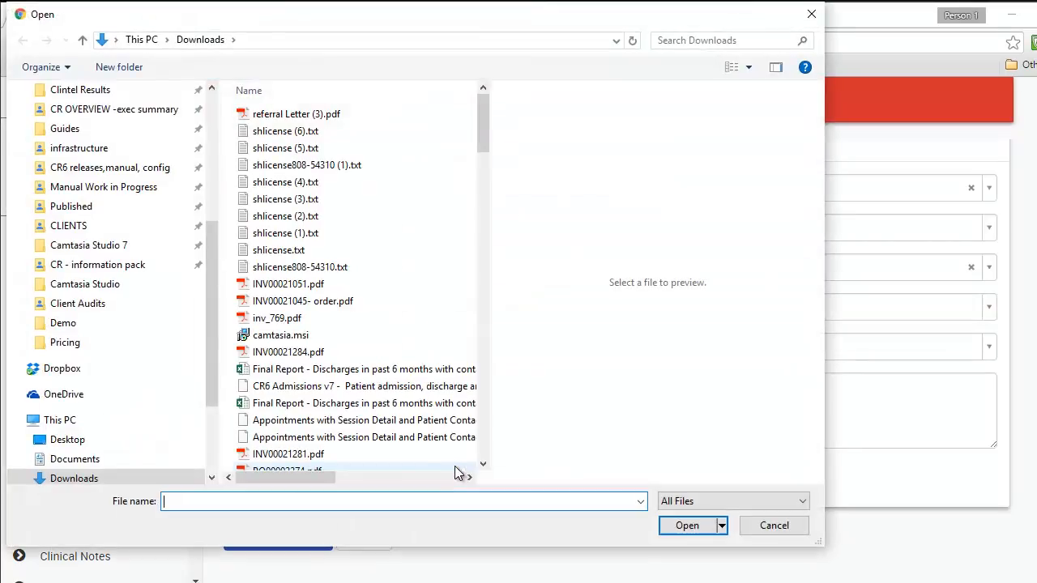
double_click(283, 115)
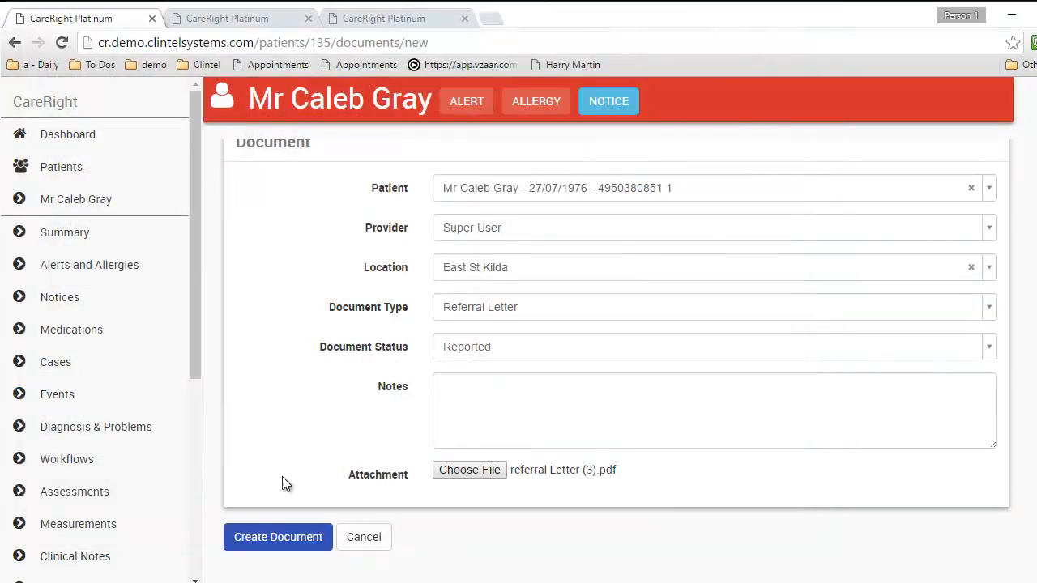
click(259, 538)
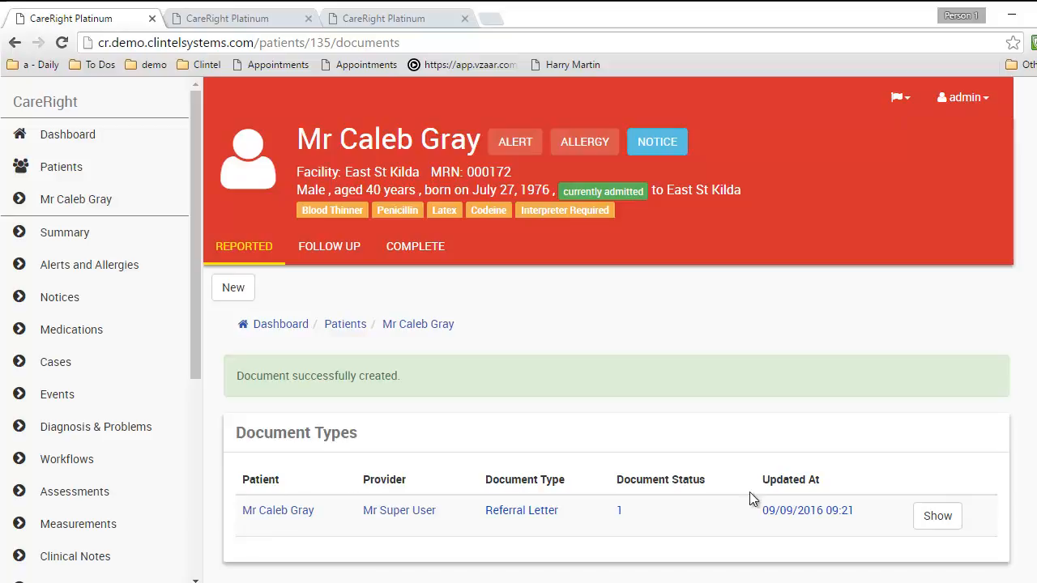
Review the new referral letter, then return to the Reported documents list
click(937, 516)
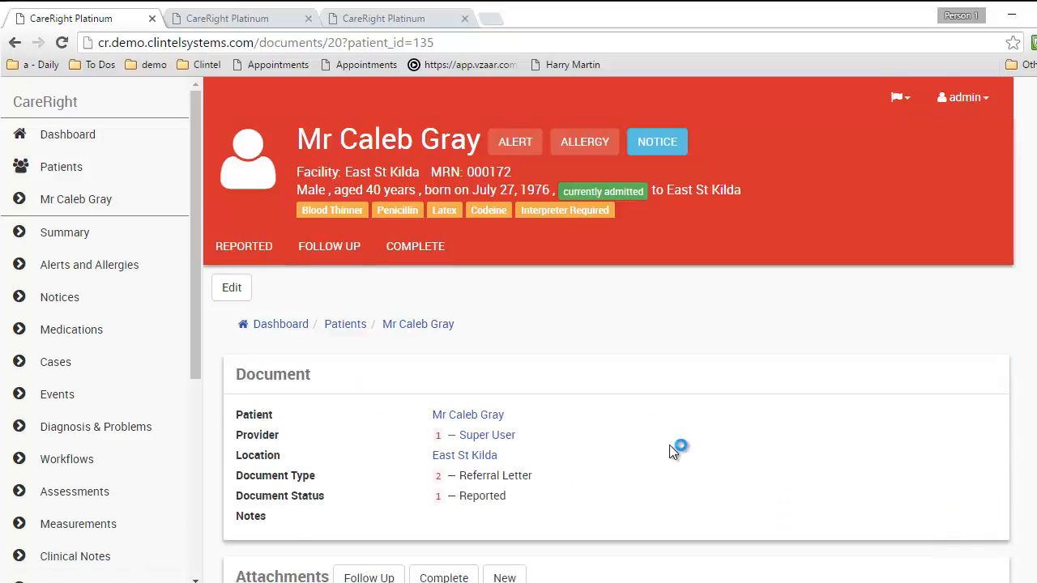
scroll(875, 414, down, 3)
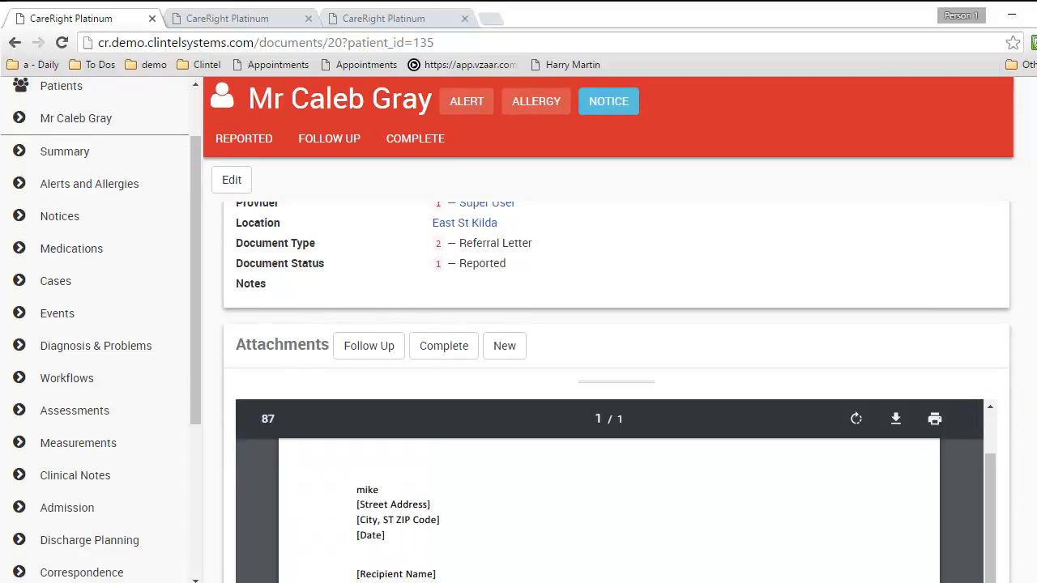
scroll(616, 381, down, 5)
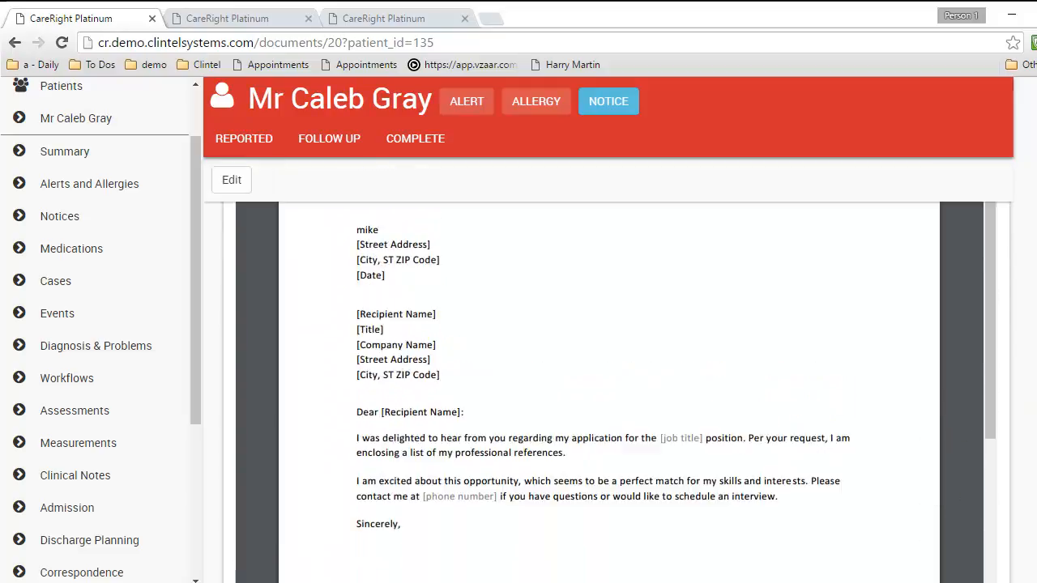
scroll(277, 264, up, 10)
click(245, 248)
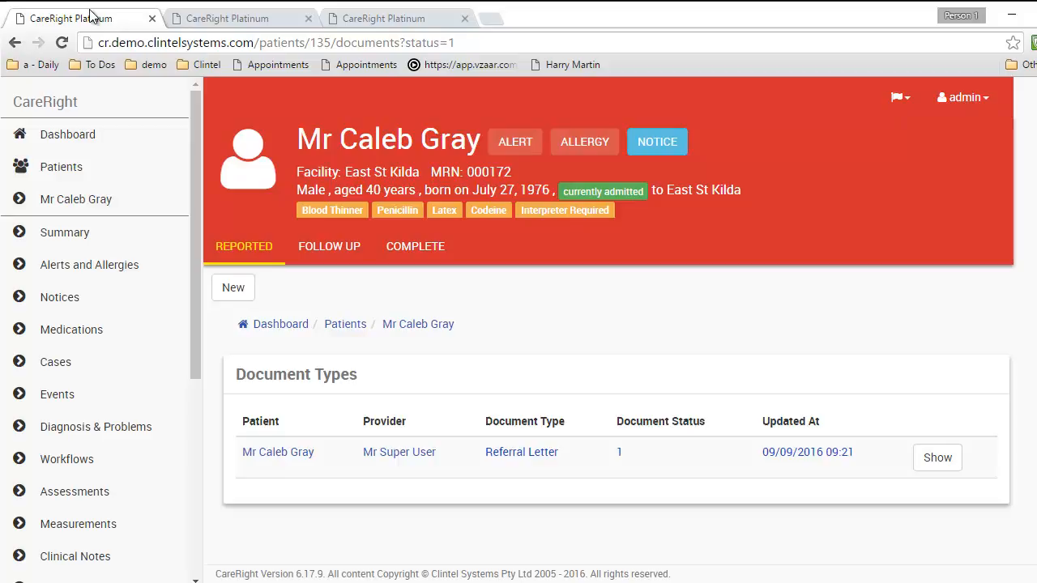
click(378, 20)
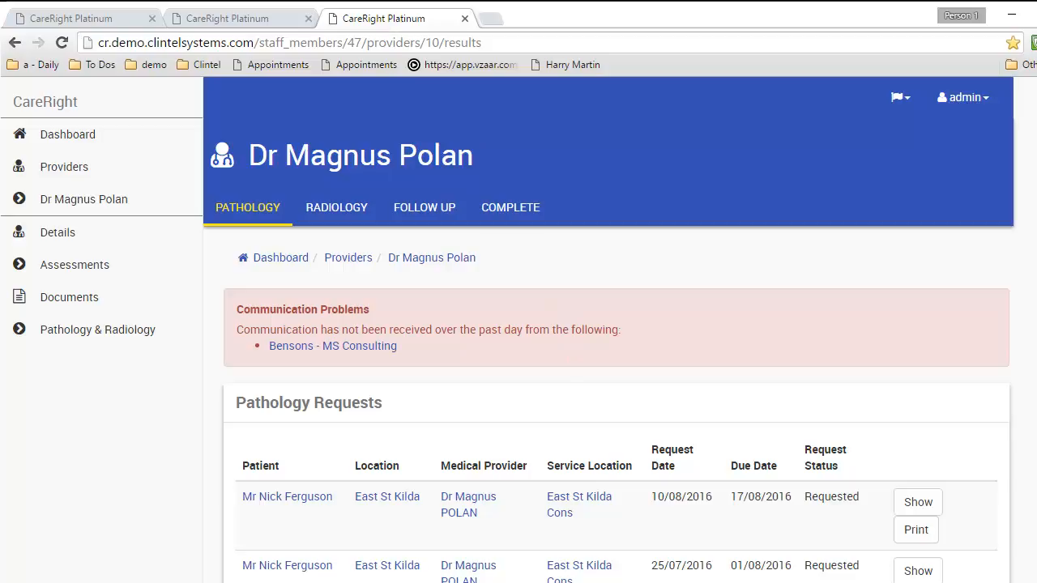
scroll(608, 365, down, 3)
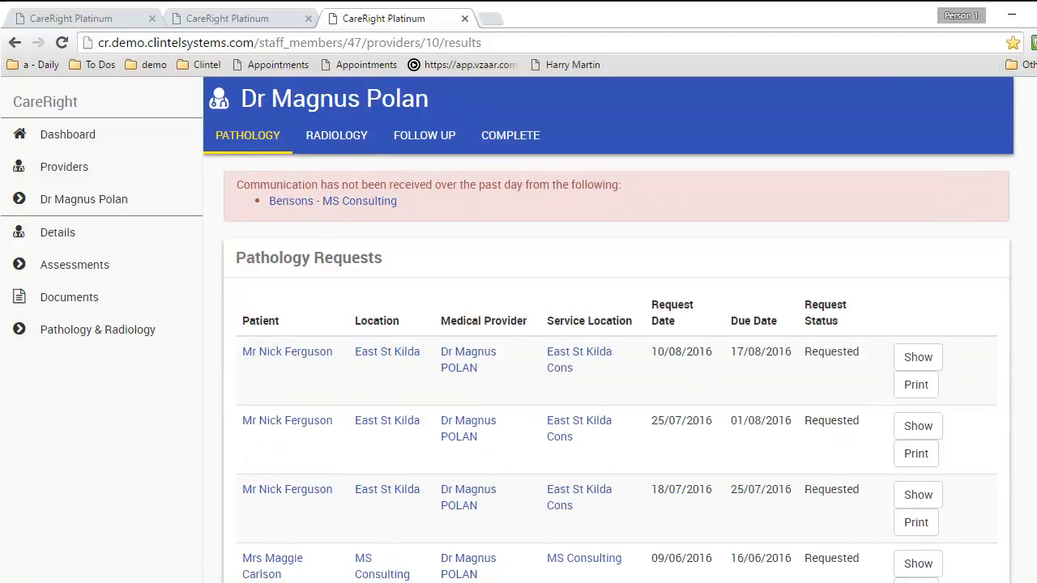
scroll(615, 365, down, 4)
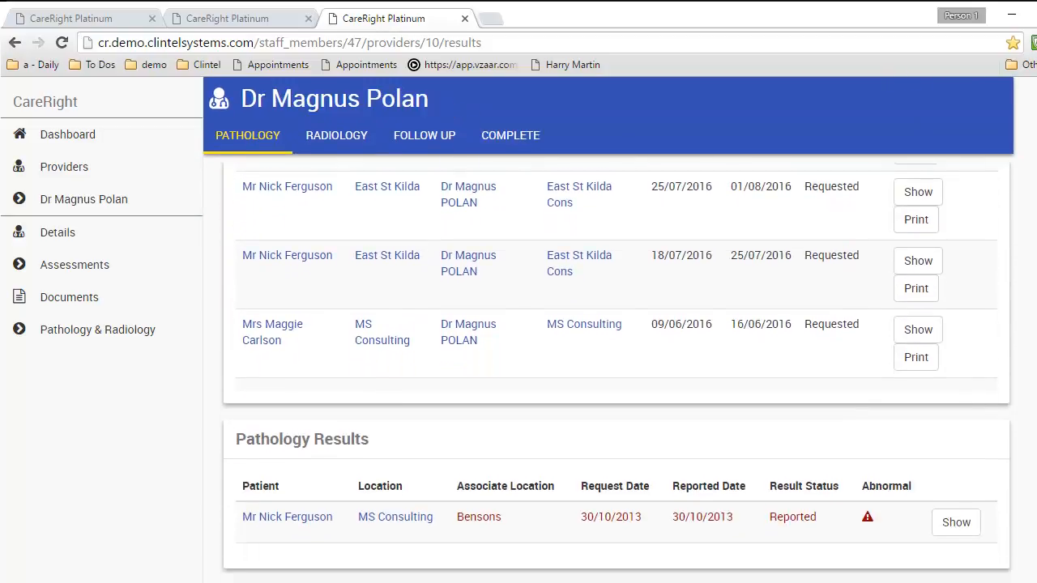
scroll(615, 364, down, 2)
scroll(616, 365, up, 2)
scroll(607, 364, up, 4)
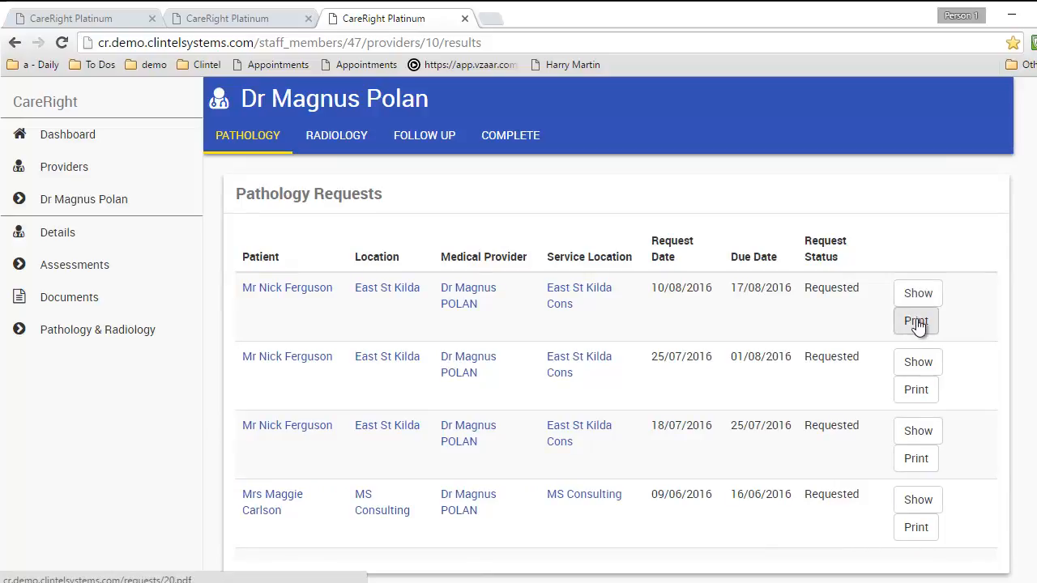
click(918, 293)
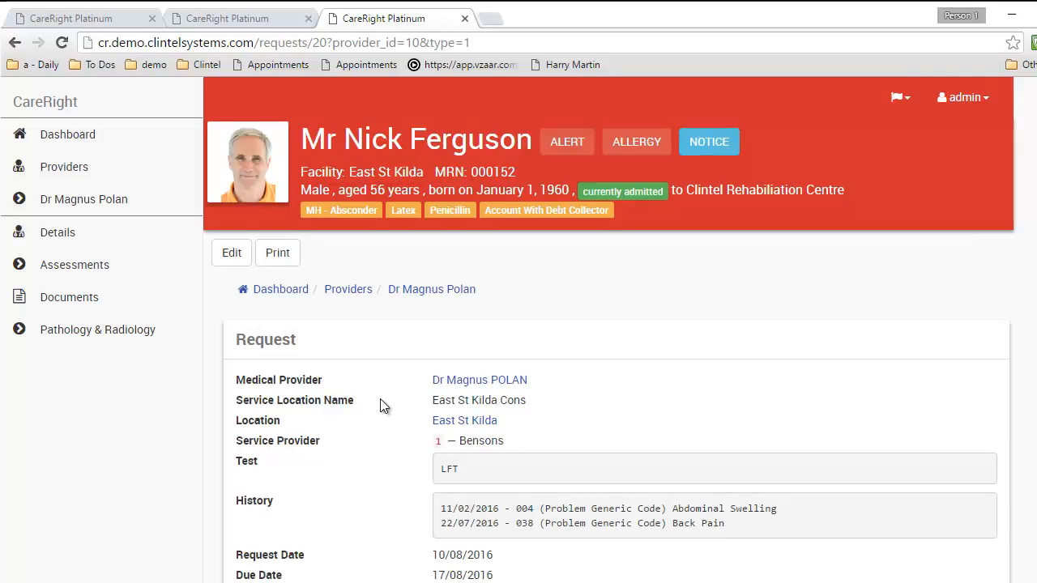
Scroll through the 10/08/2016 LFT pathology request's details
scroll(380, 398, down, 3)
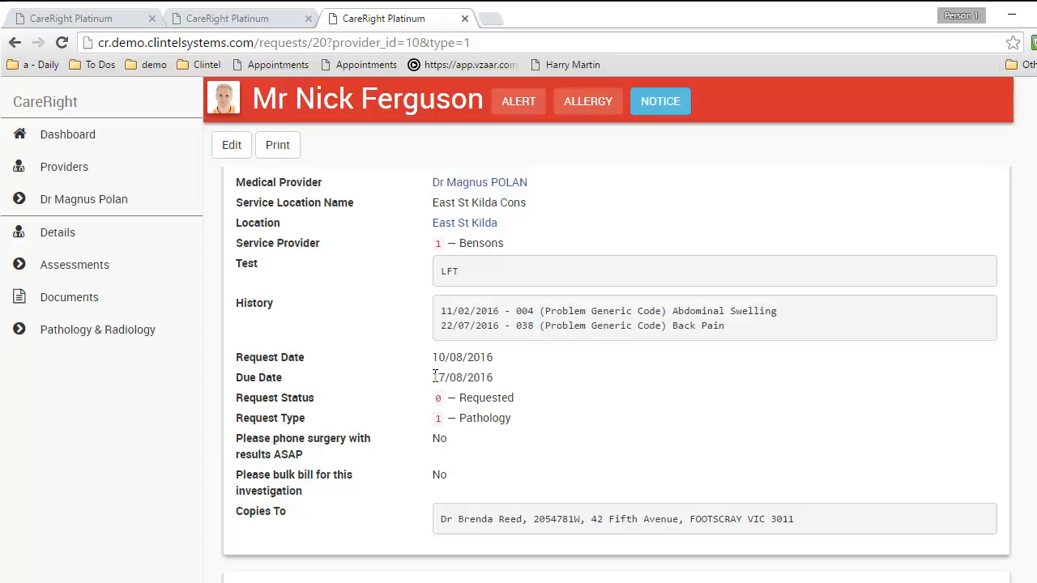
scroll(468, 410, down, 2)
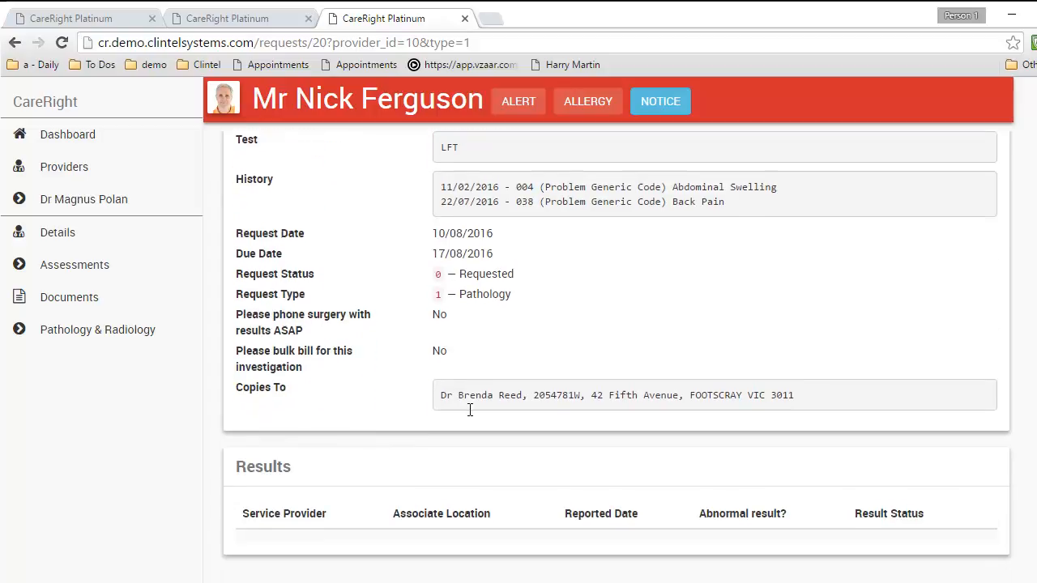
scroll(468, 407, up, 2)
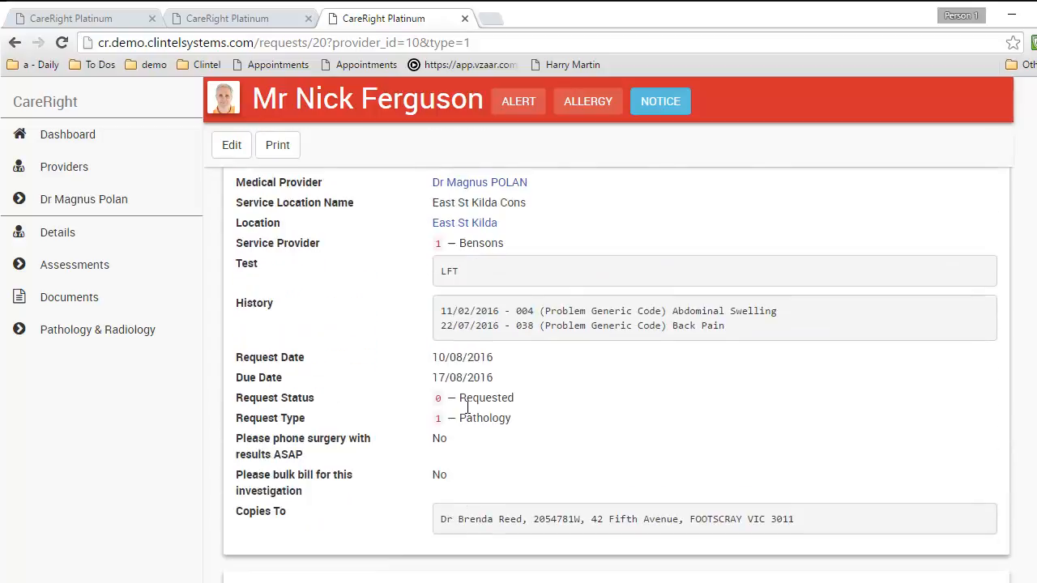
Print the LFT request, view the downloaded request_20.pdf, then close its tab
click(277, 145)
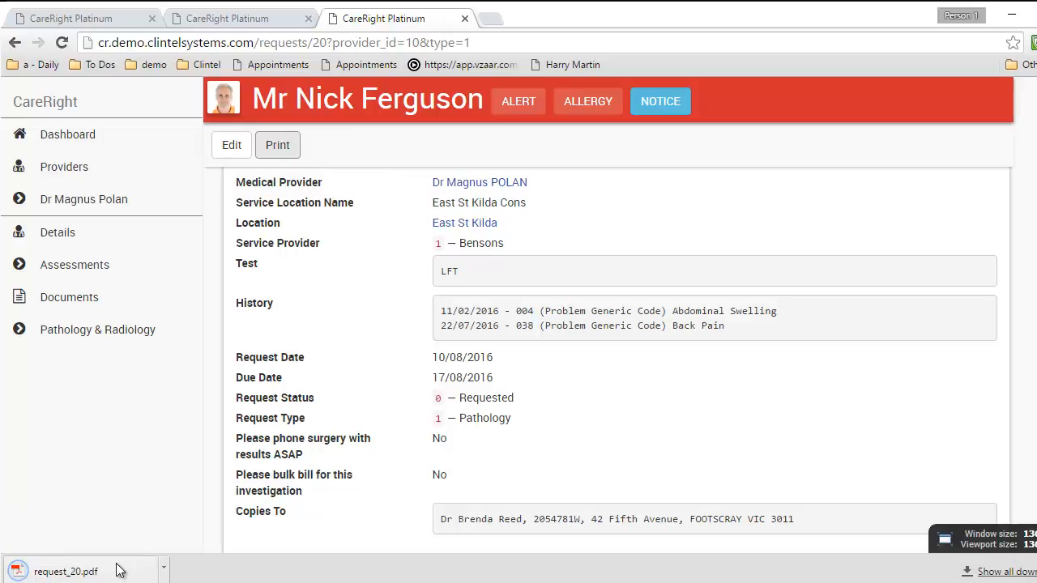
click(120, 570)
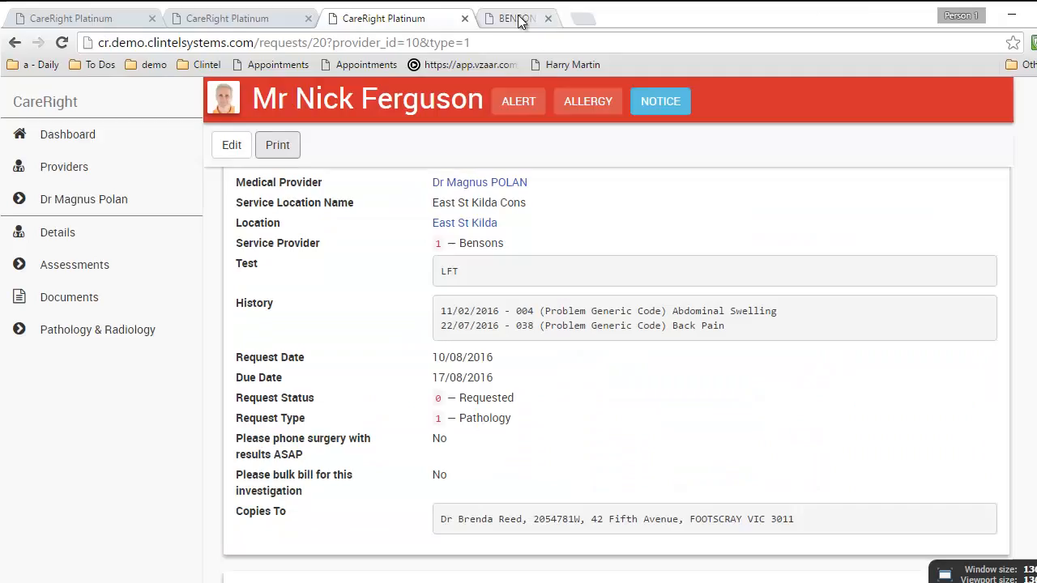
middle_click(542, 21)
scroll(379, 260, down, 3)
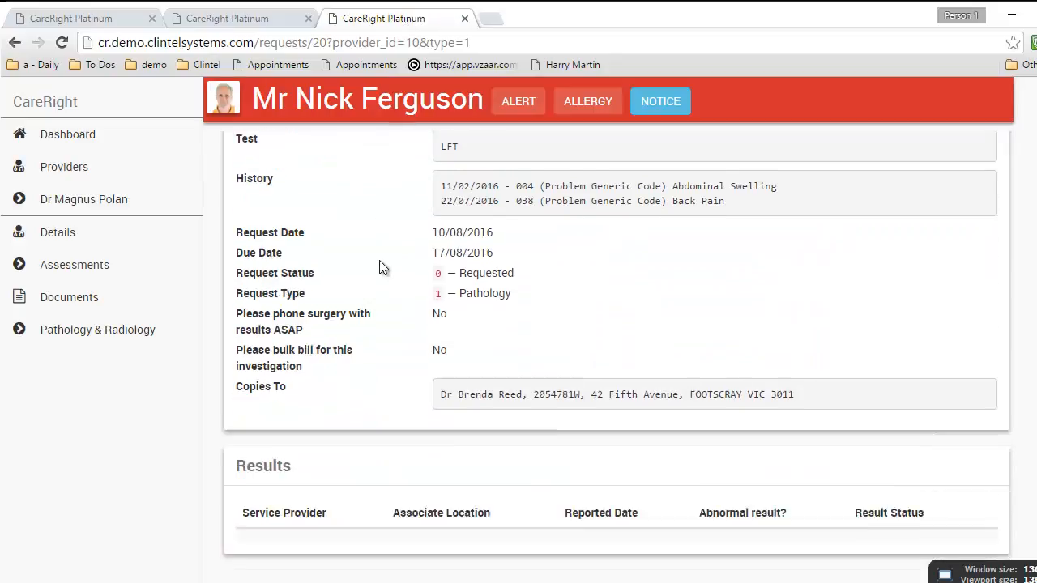
Open Pathology & Radiology and show the reported FBC result from Bensons
scroll(324, 219, up, 6)
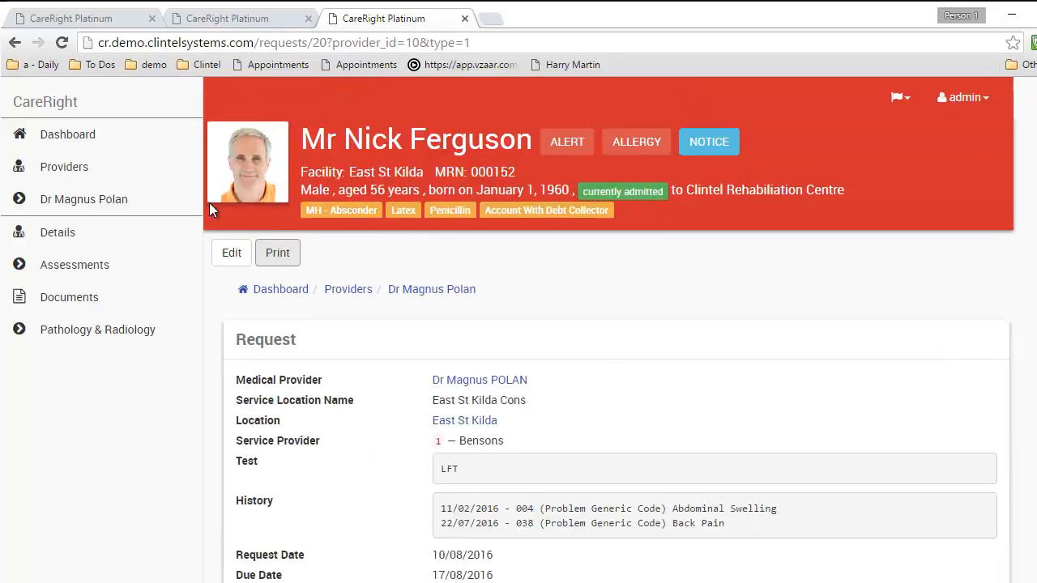
click(84, 336)
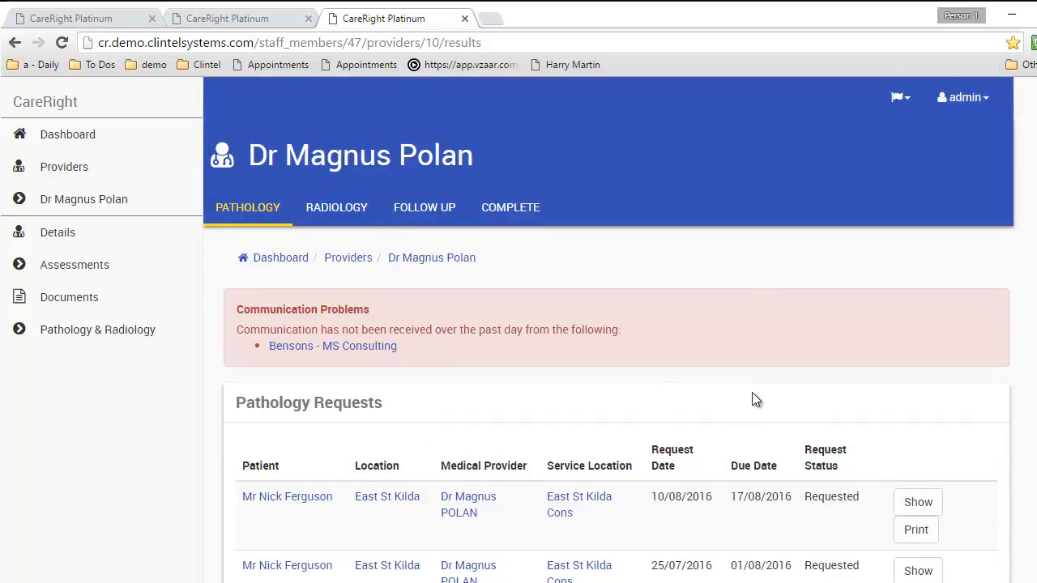
scroll(754, 399, down, 5)
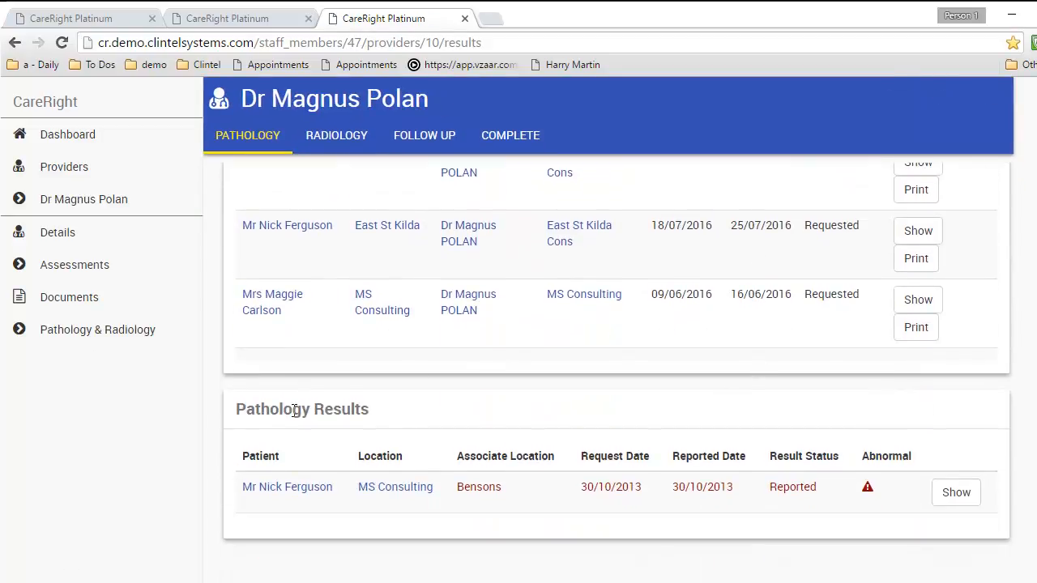
click(955, 493)
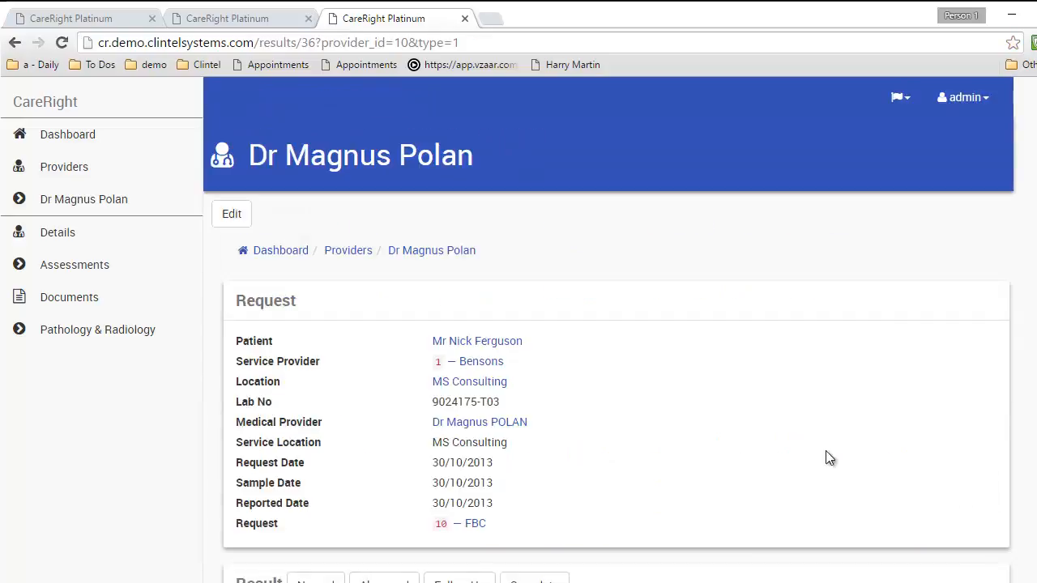
Scroll through the FBC result's histopathology report text
scroll(635, 360, down, 4)
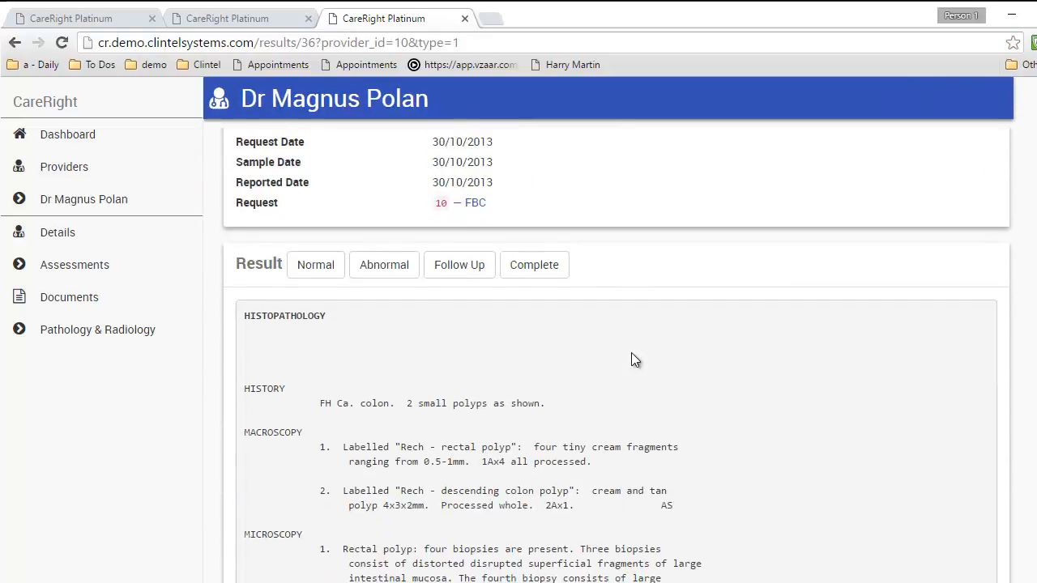
scroll(631, 352, down, 3)
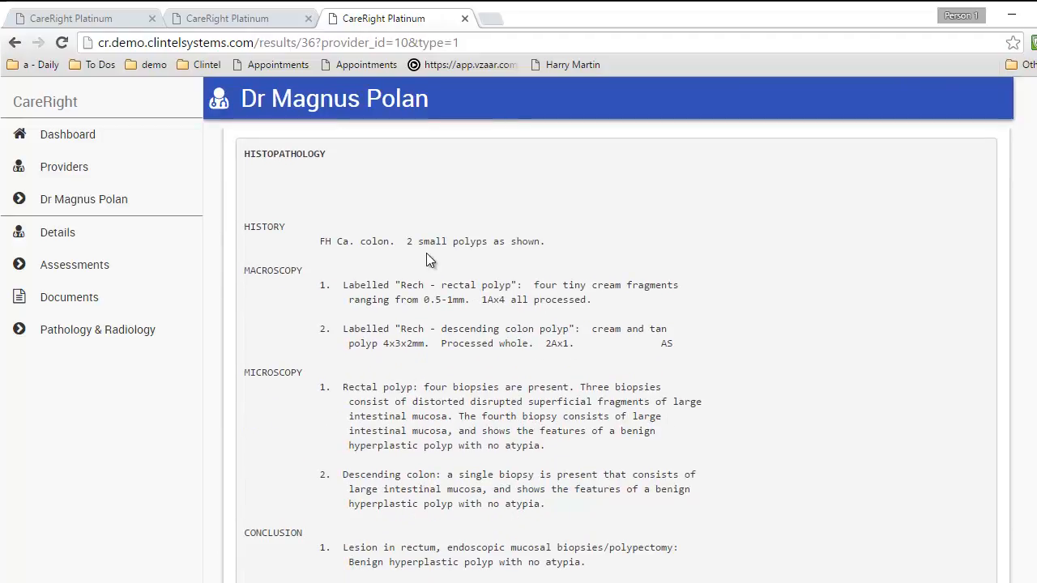
scroll(445, 270, down, 1)
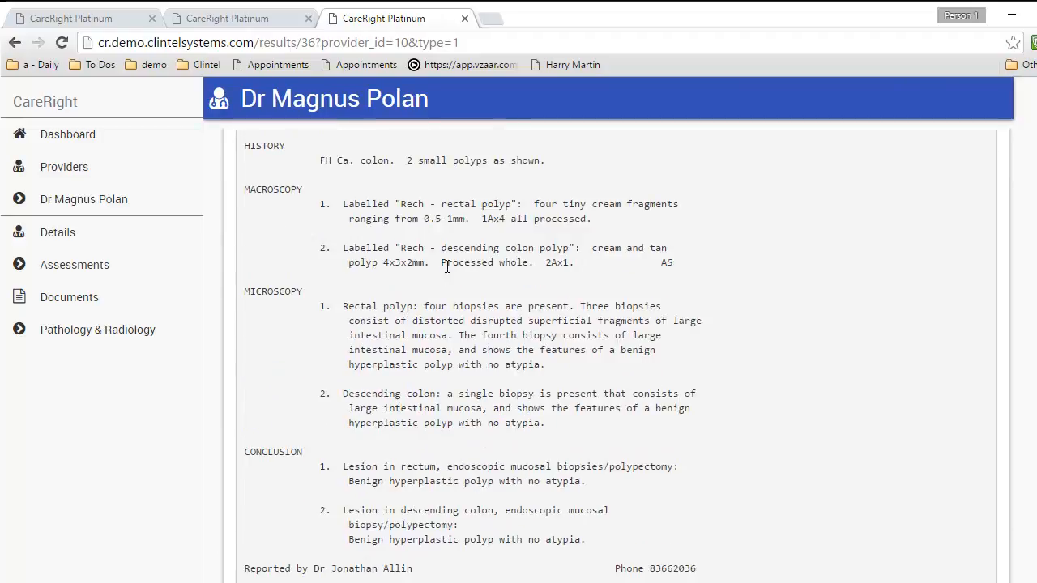
scroll(480, 316, down, 3)
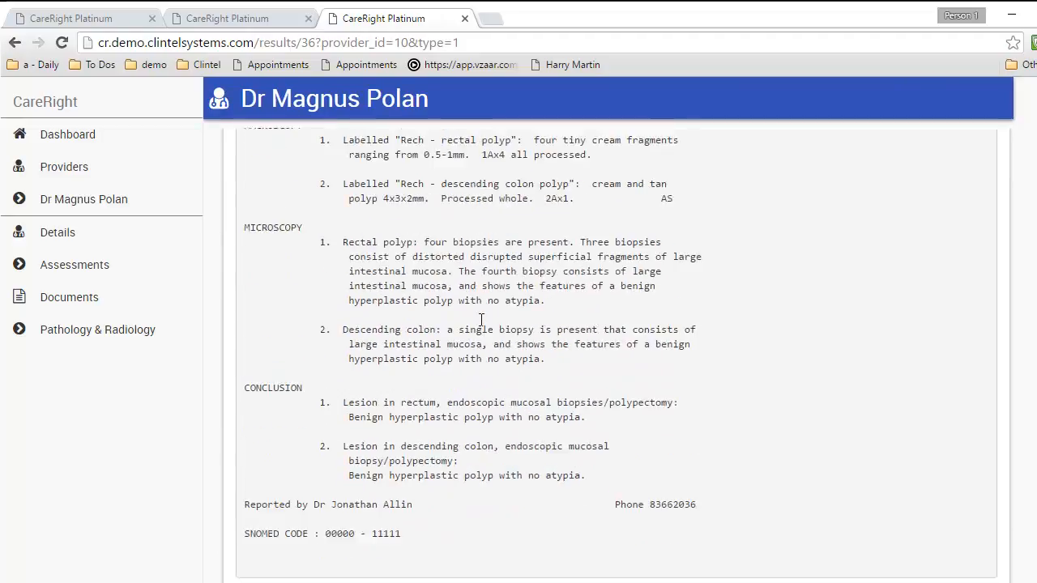
scroll(480, 316, up, 7)
scroll(452, 319, down, 1)
scroll(437, 328, up, 1)
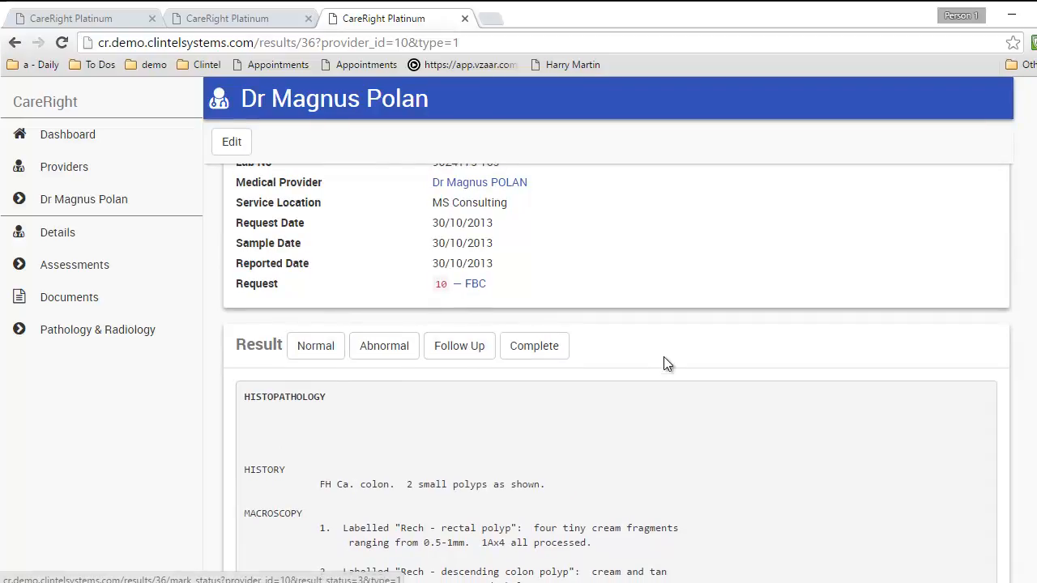
scroll(664, 357, up, 4)
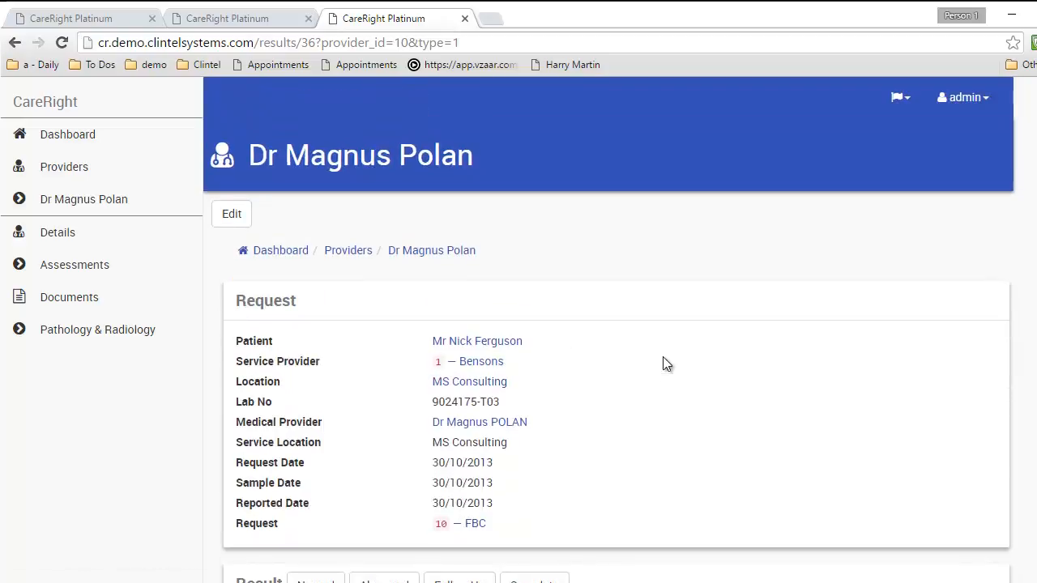
scroll(657, 361, down, 2)
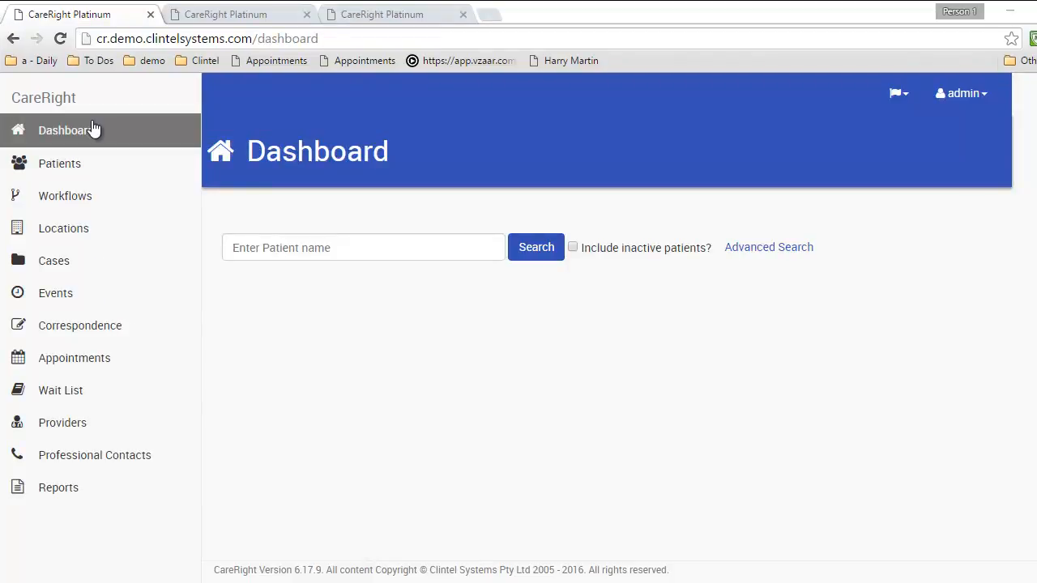
Go to Reports and select Daily Activity under Public Reports
click(85, 483)
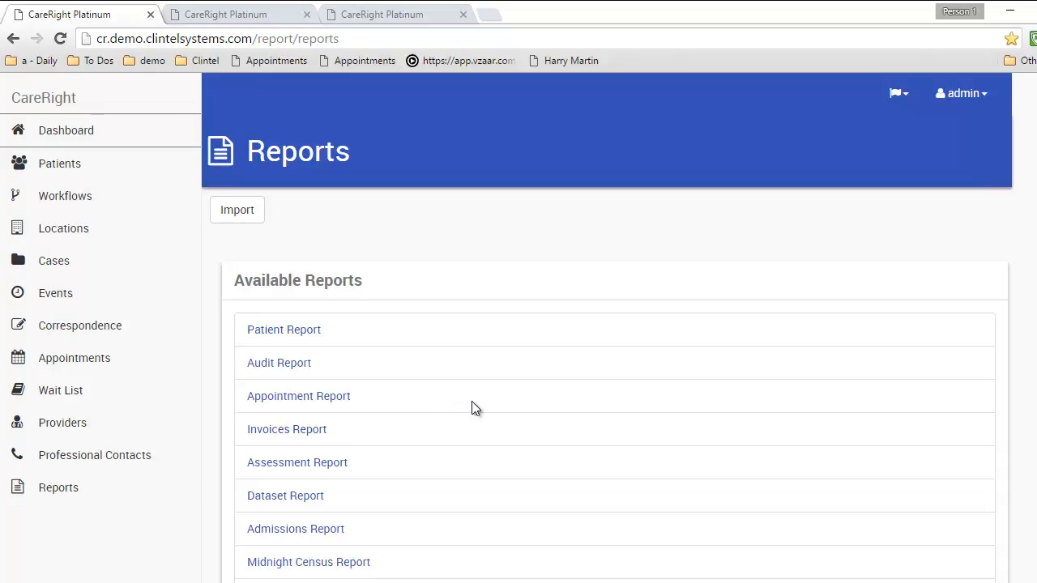
scroll(472, 405, down, 4)
scroll(472, 405, down, 5)
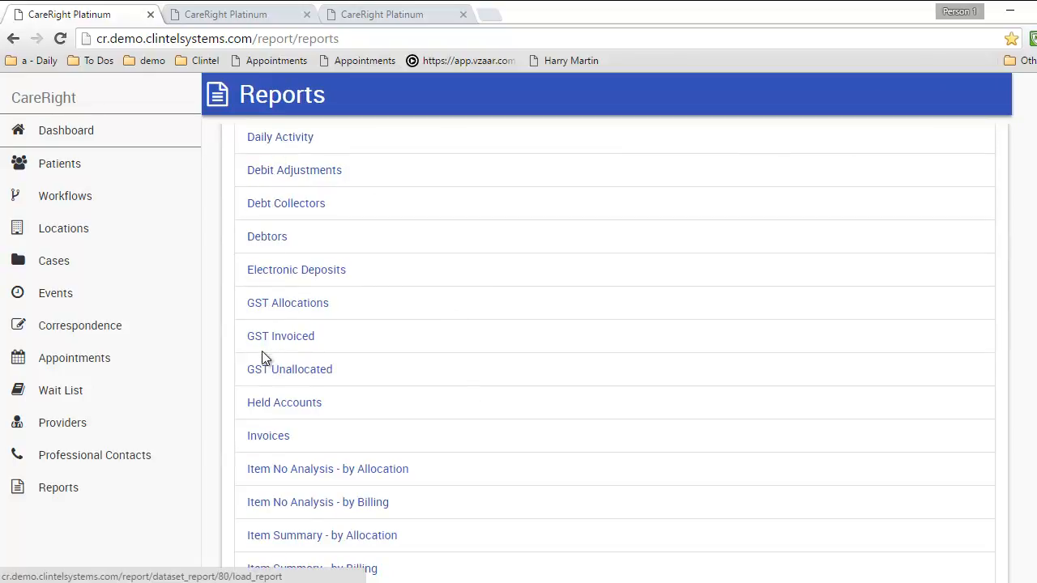
click(284, 138)
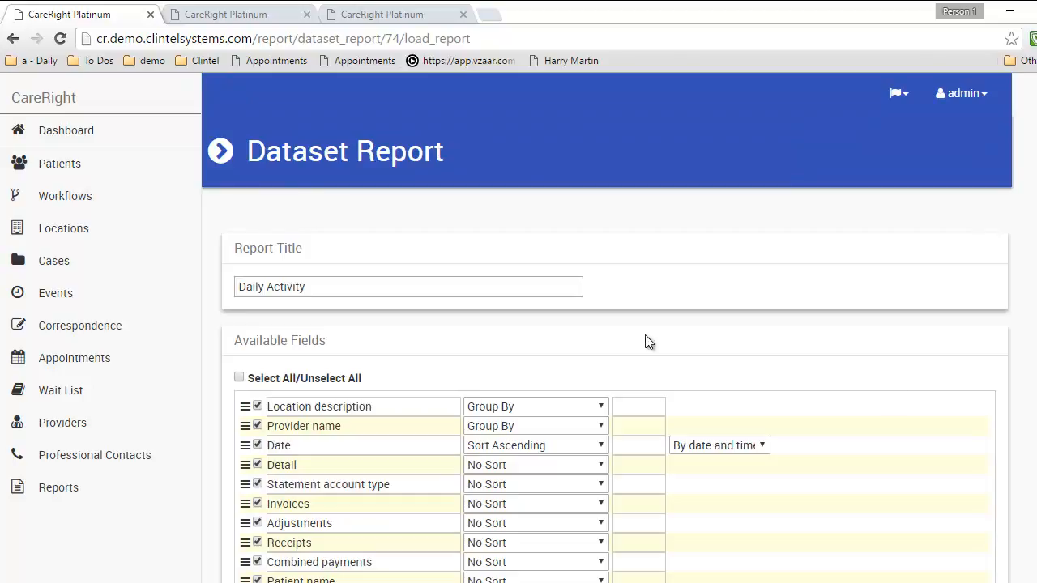
Move the Provider name field below the Date field in the report layout
scroll(950, 378, down, 1)
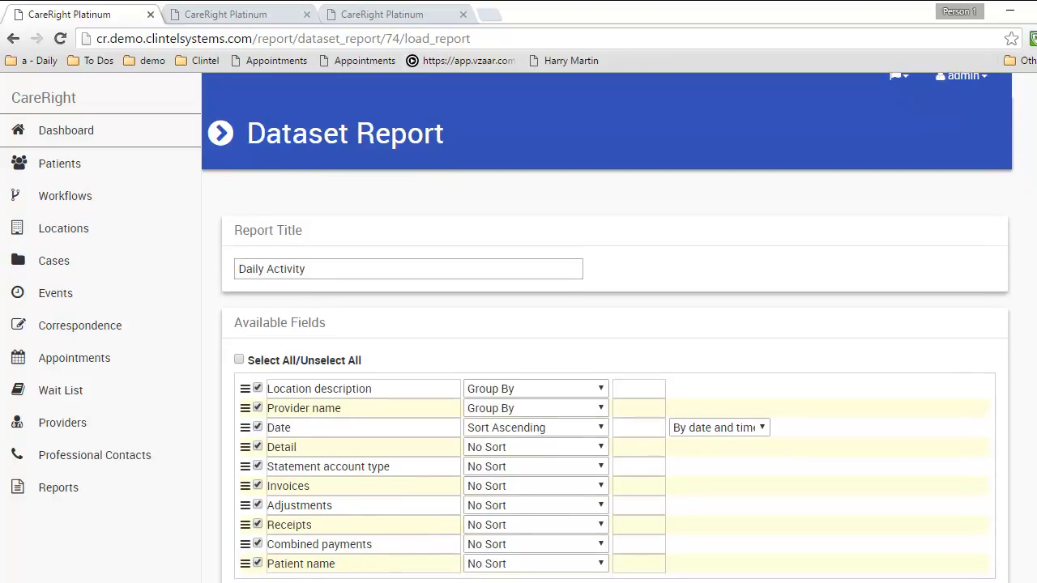
scroll(261, 230, down, 3)
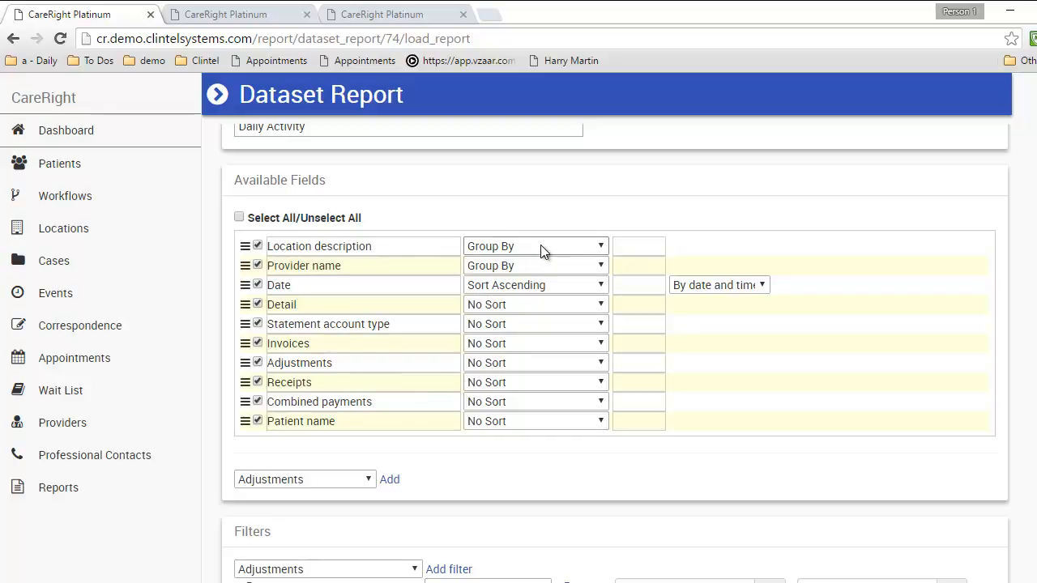
mouse_move(703, 268)
mouse_down()
mouse_move(706, 293)
mouse_move(705, 261)
mouse_up()
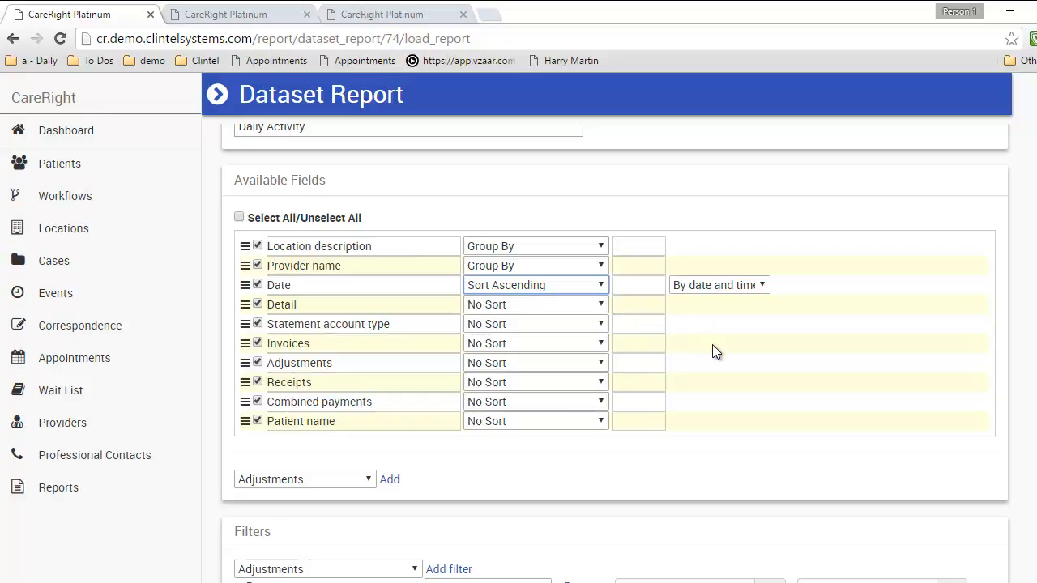
scroll(712, 344, down, 5)
scroll(428, 207, up, 1)
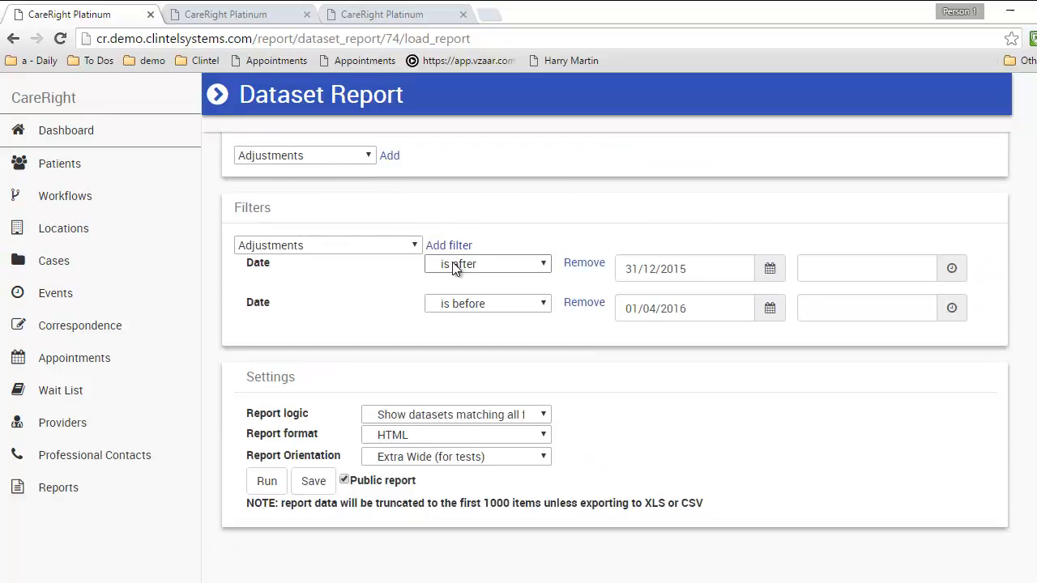
Keep Adjustments as the filter field and HTML as the output format, then run the report
click(398, 251)
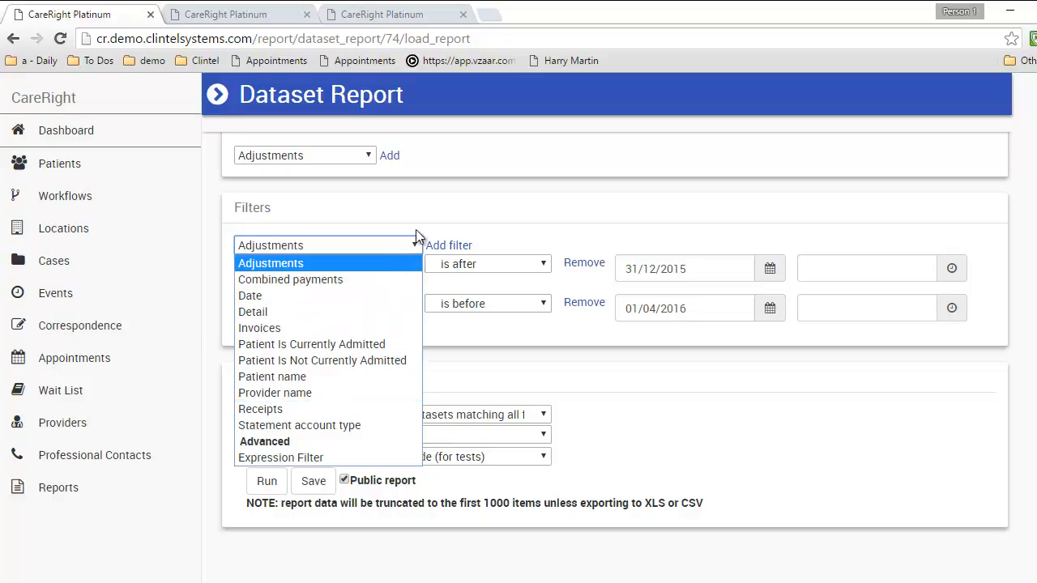
click(399, 261)
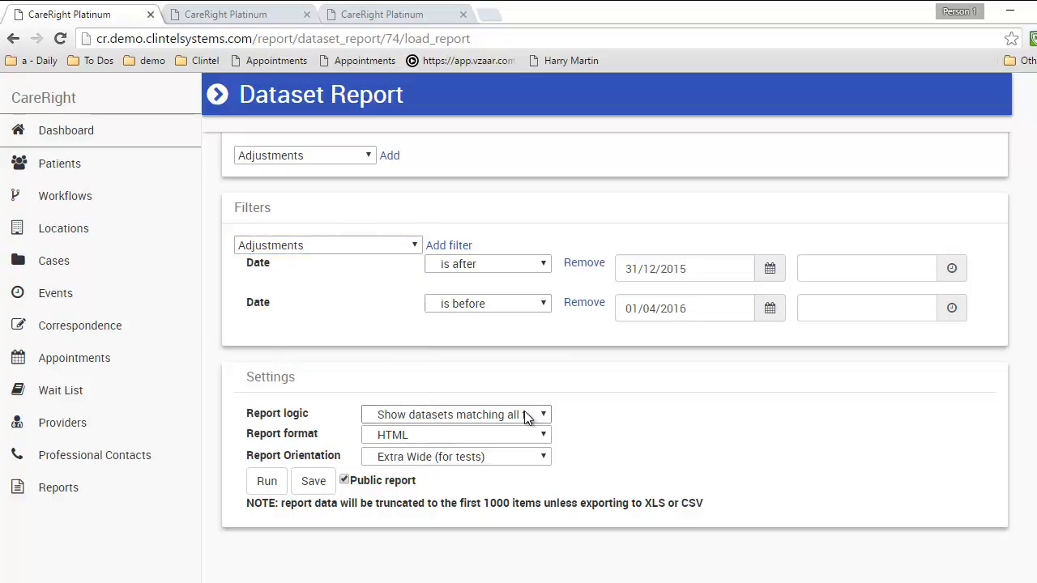
click(524, 438)
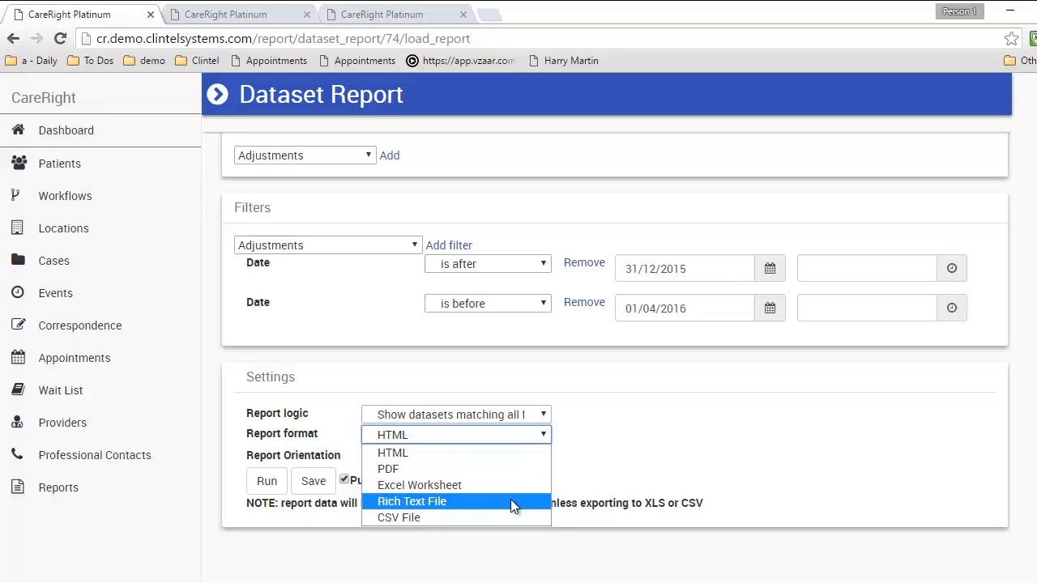
click(593, 452)
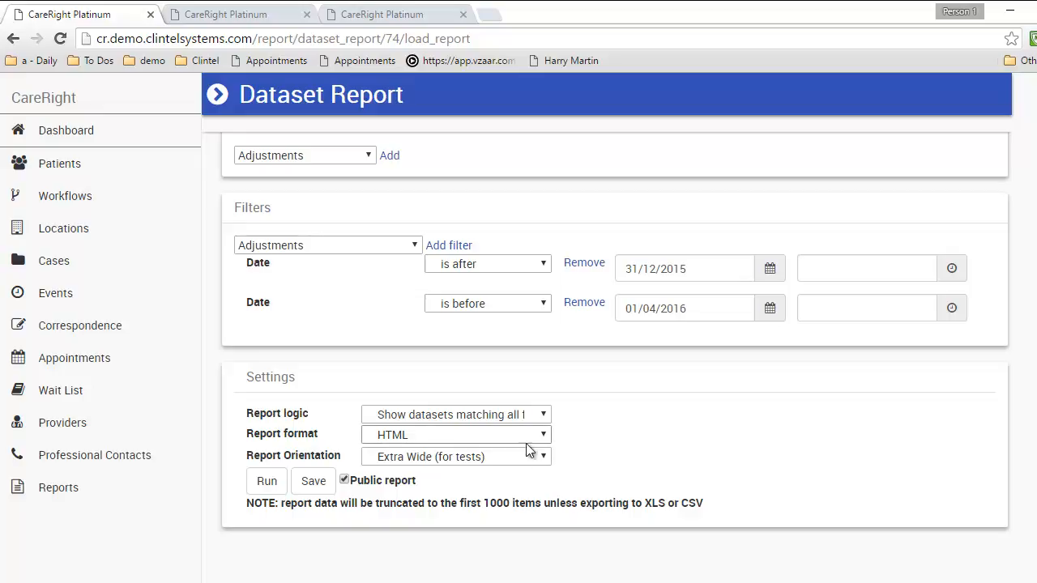
click(266, 483)
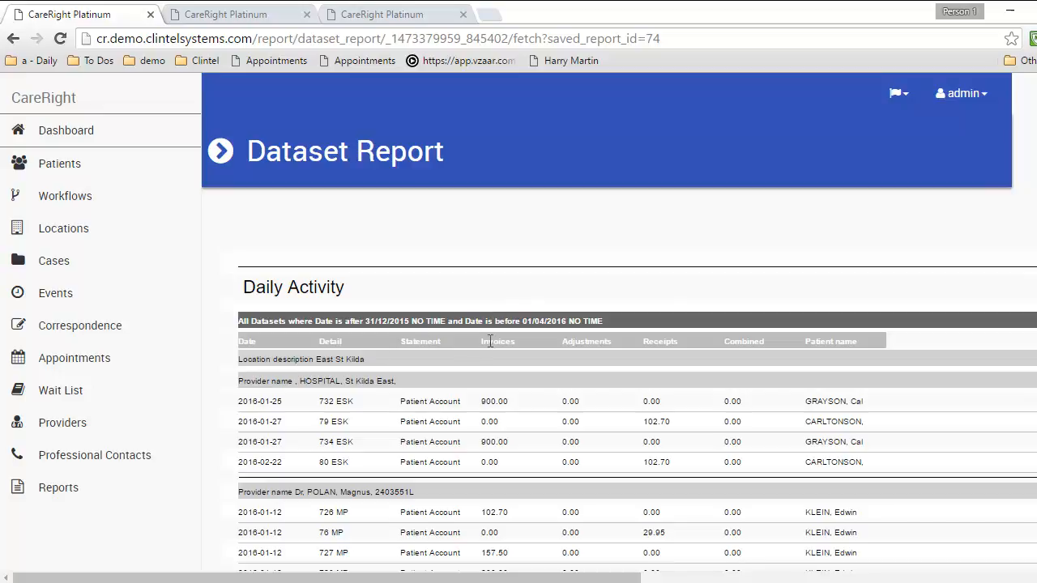
Scan the East St Kilda invoice and receipt rows for January–February 2016, then go back to Reports
scroll(489, 341, down, 2)
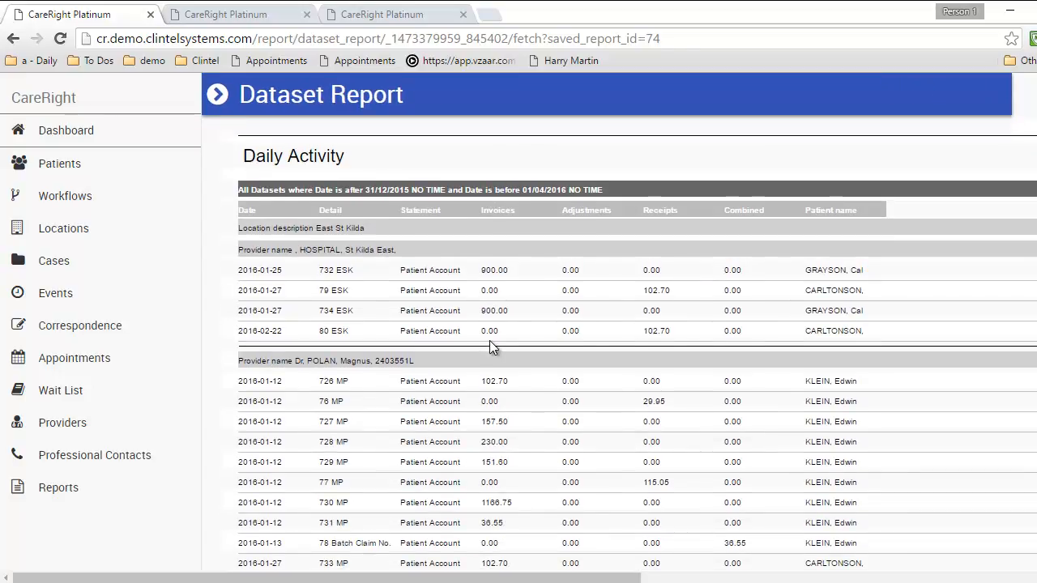
scroll(490, 340, up, 2)
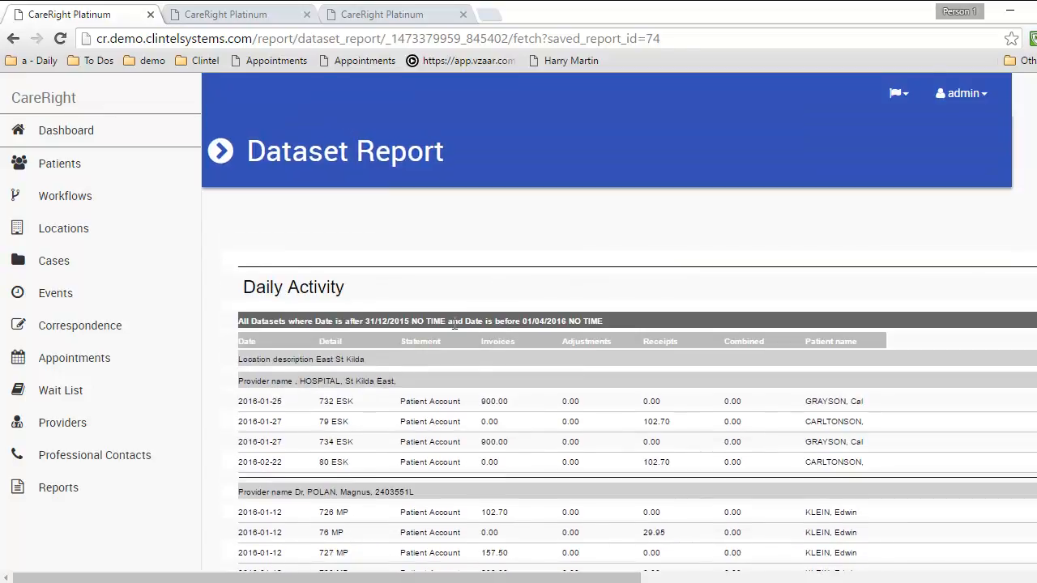
click(76, 489)
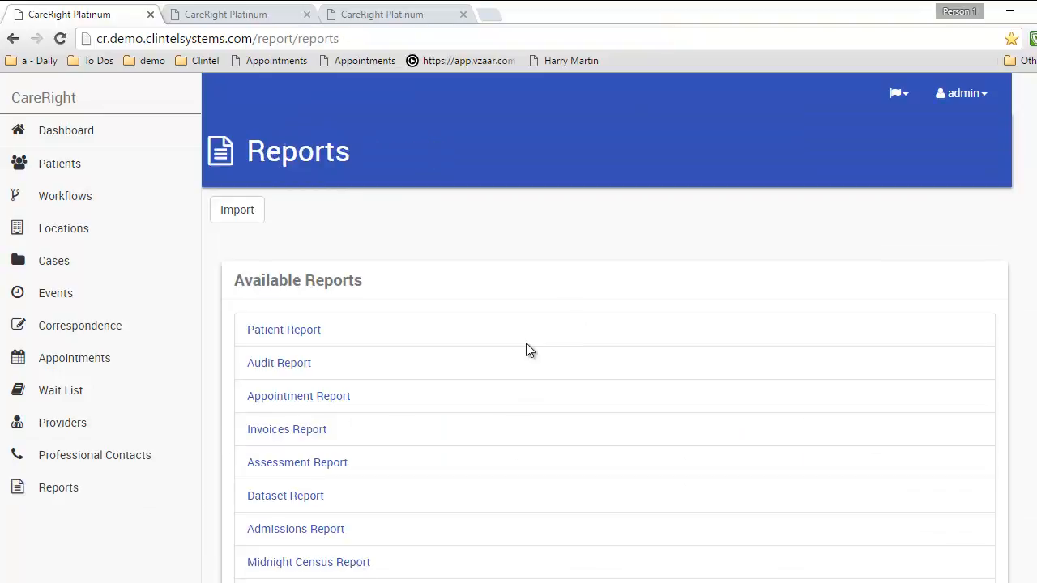